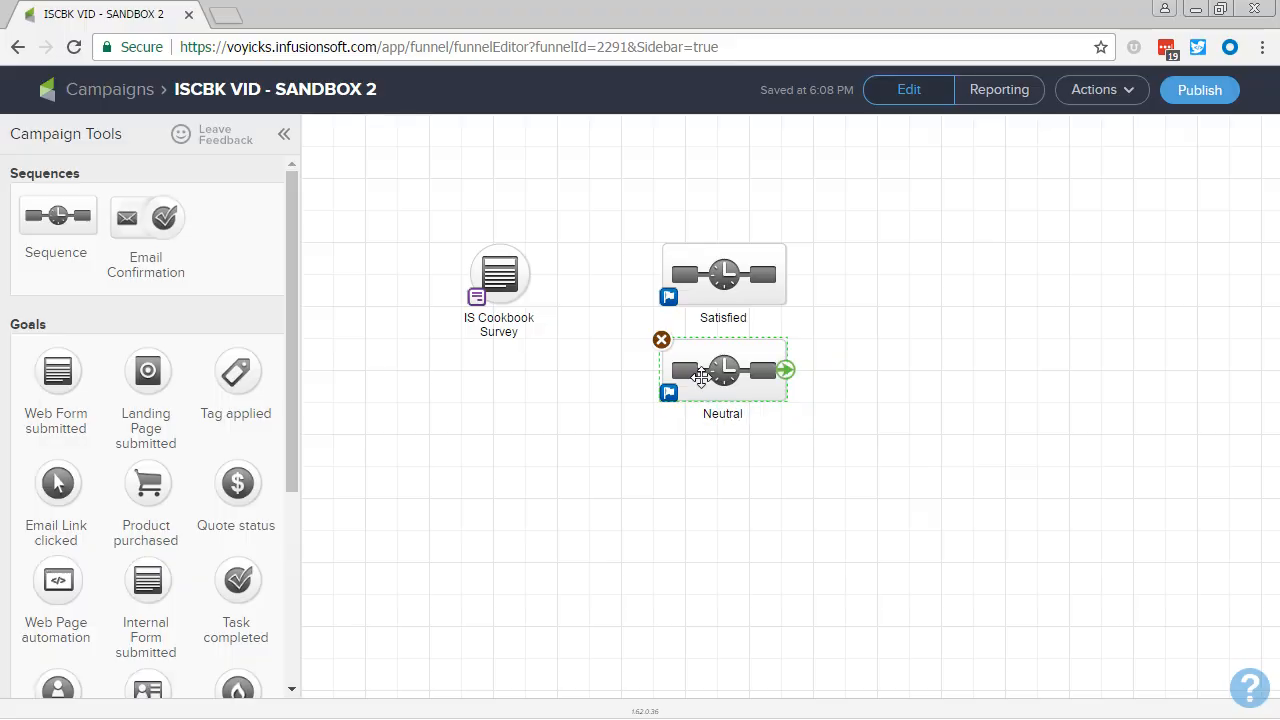
Step: Duplicate the Neutral sequence directly below it and rename the copy "Not Satisfied"
left_click_drag(718, 371, 711, 509)
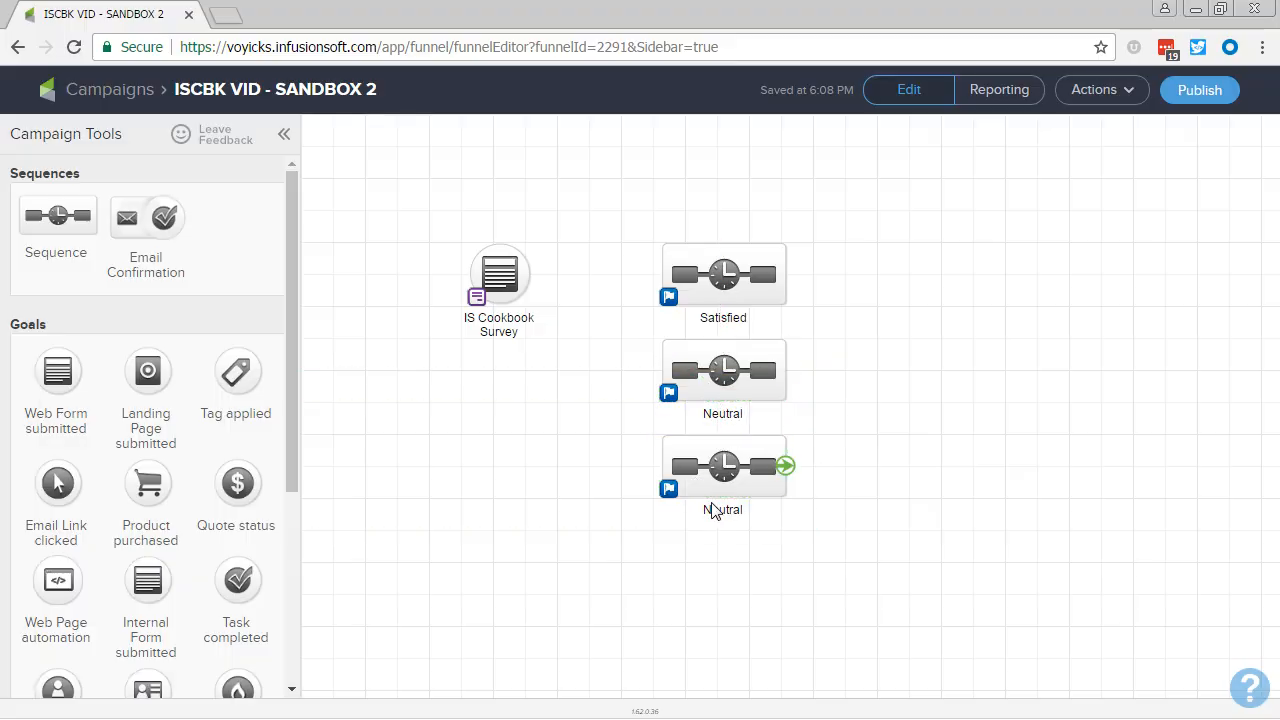
left_click(708, 509)
type("Not Satis")
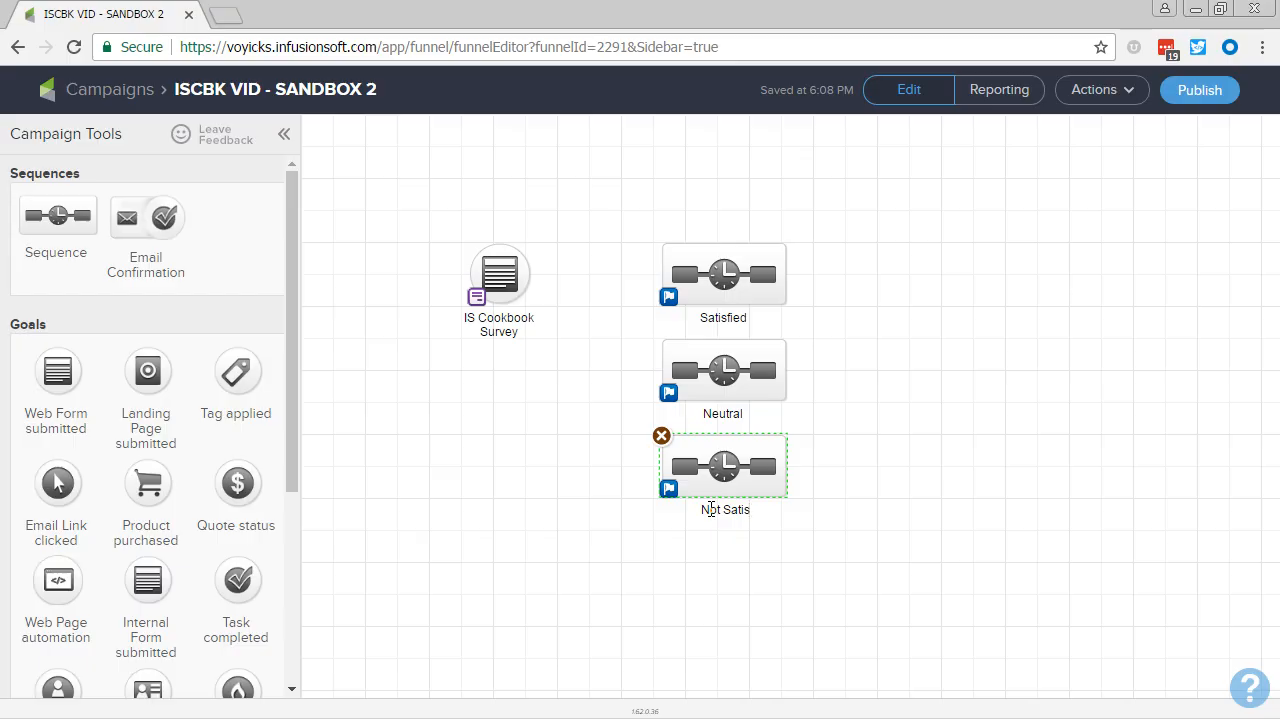
type("fied")
left_click(549, 466)
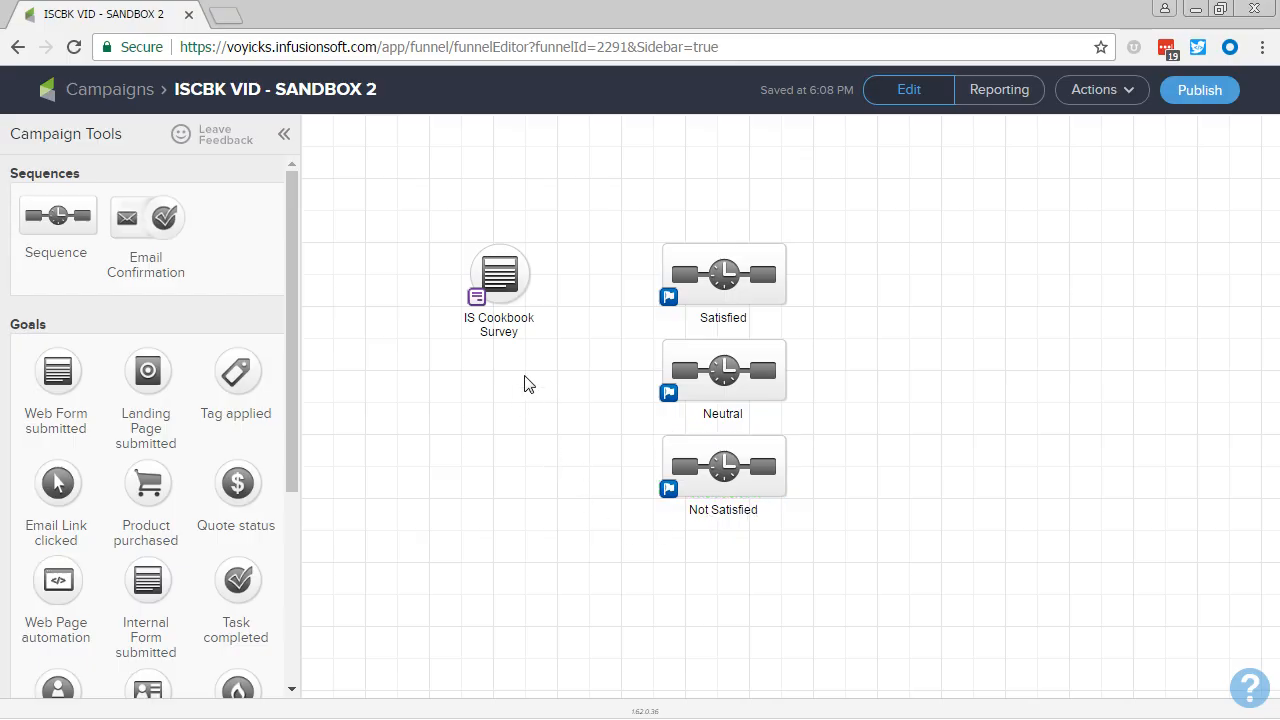
Step: Connect the IS Cookbook Survey goal to the Satisfied, Neutral and Not Satisfied sequences
mouse_move(529, 280)
left_click_drag(529, 280, 740, 300)
left_click_drag(533, 285, 600, 346)
left_click_drag(533, 283, 650, 371)
left_click_drag(592, 288, 697, 443)
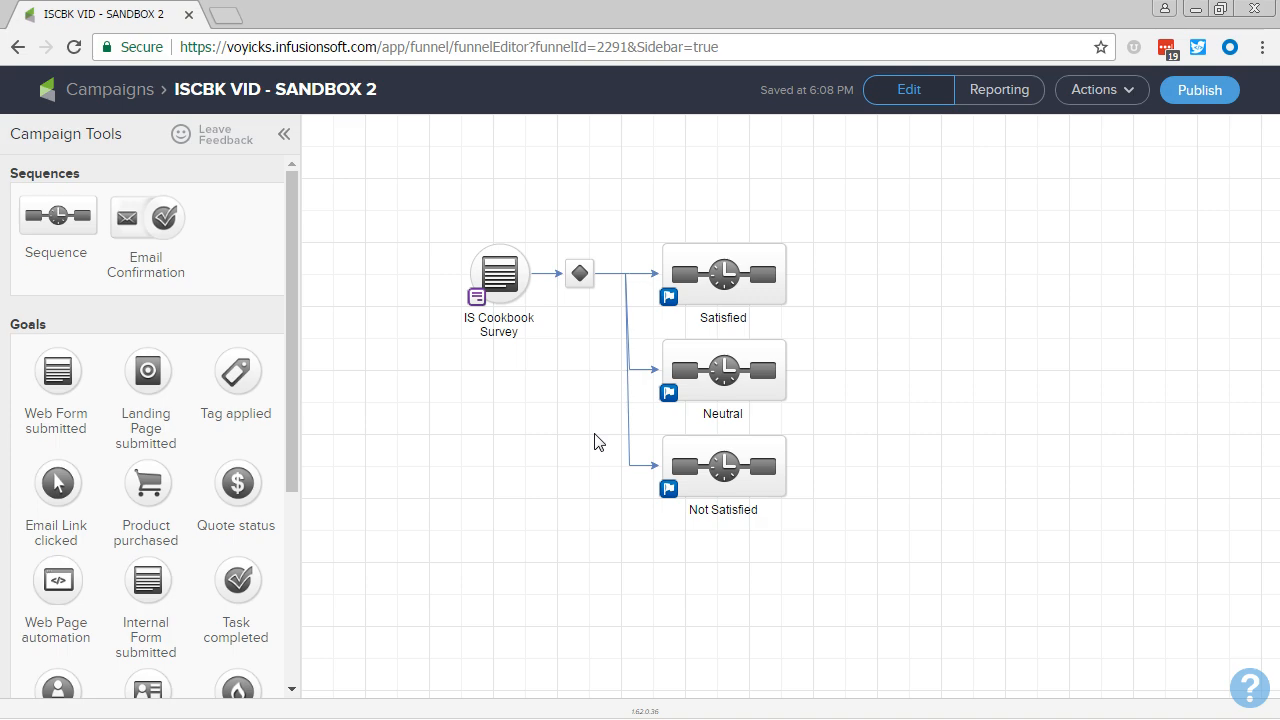
Step: Try to open the IS Cookbook Survey web form for editing, checking whether the Satisfied sequence opens as well
mouse_move(512, 292)
left_click(507, 291)
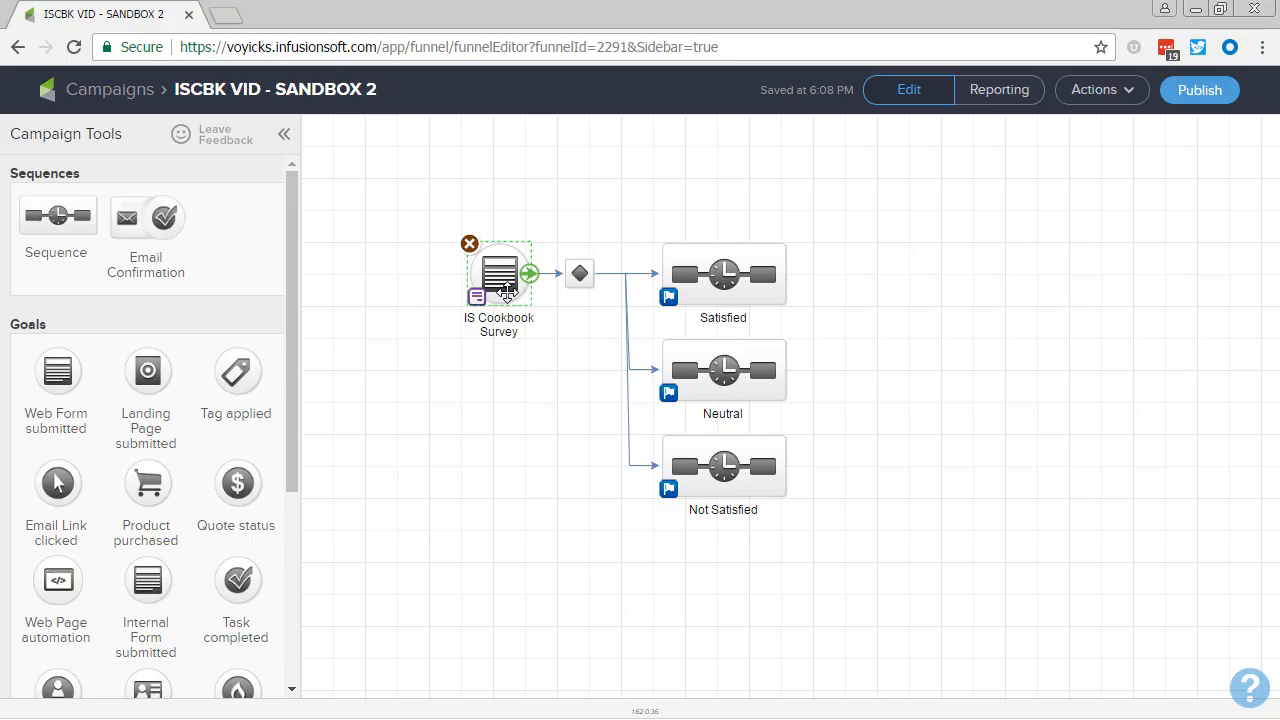
double_click(507, 291)
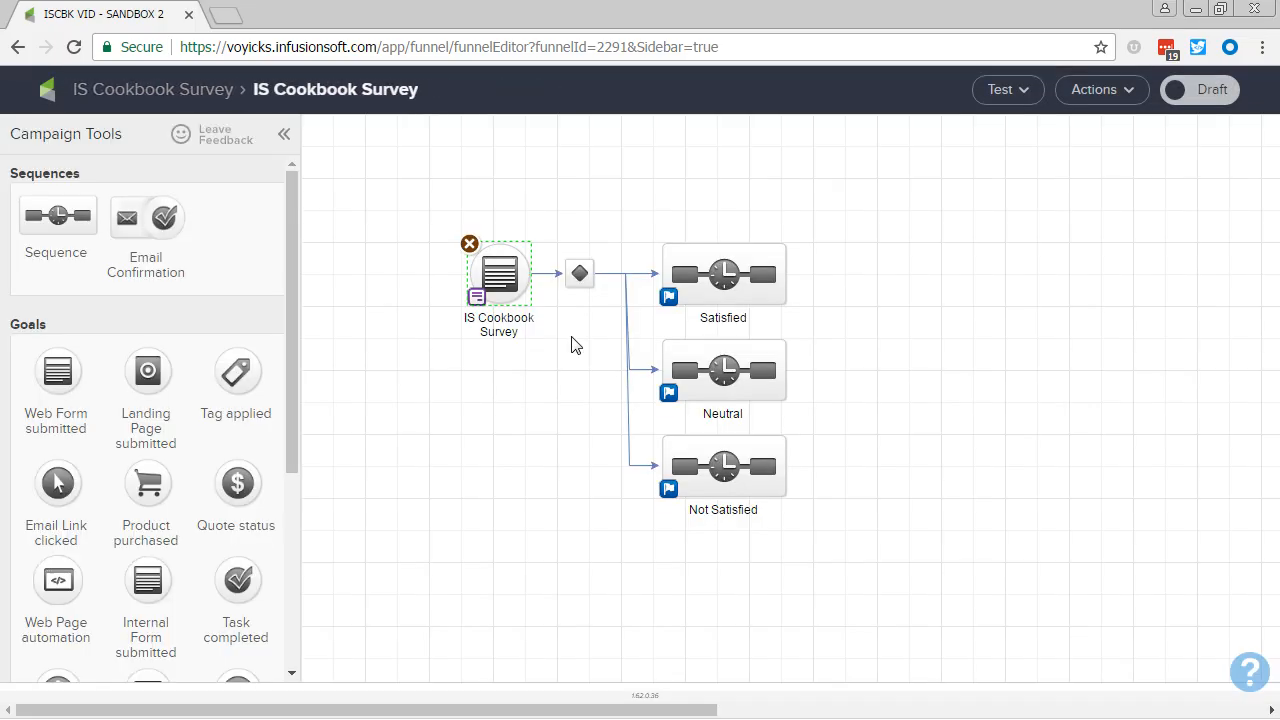
double_click(507, 282)
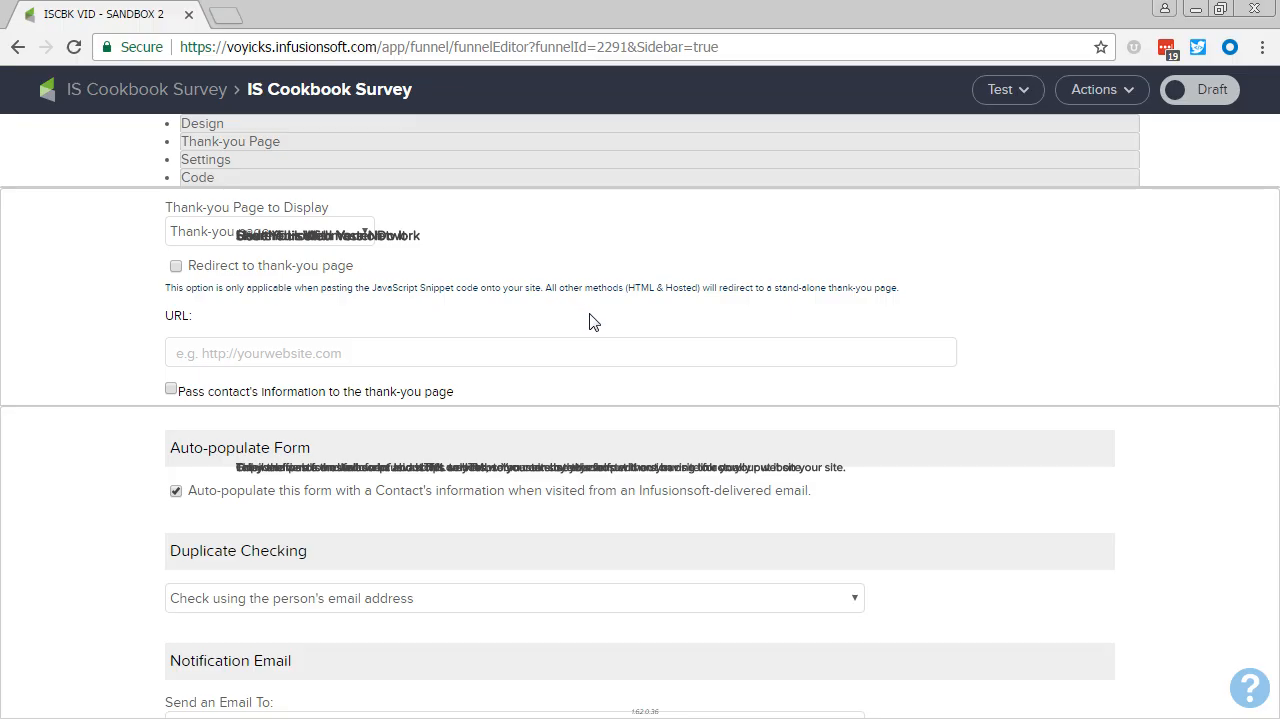
left_click(126, 81)
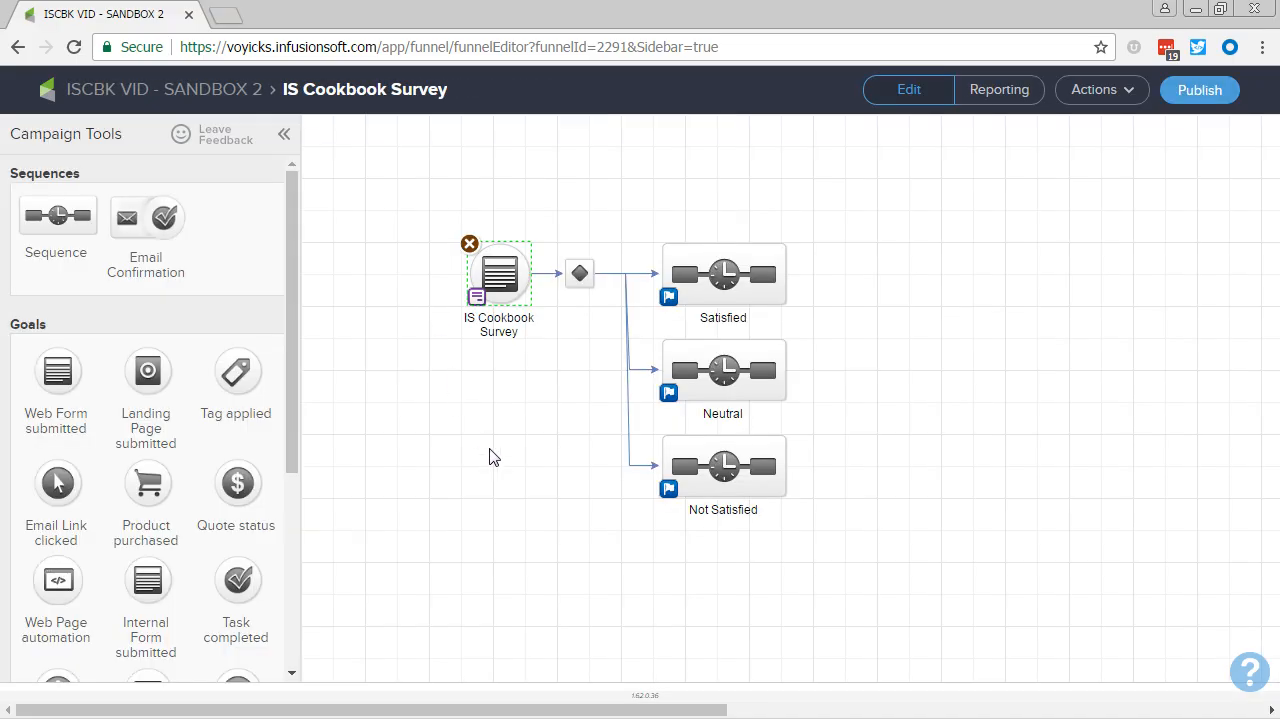
double_click(745, 278)
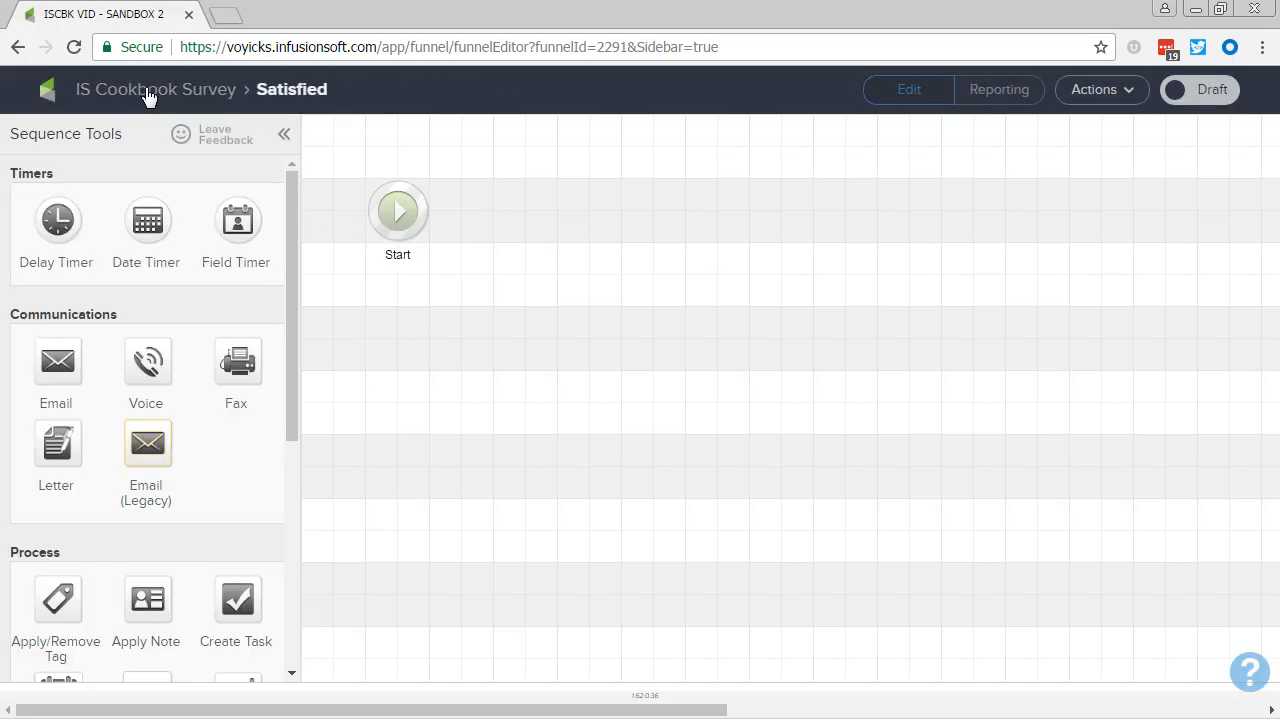
left_click(189, 92)
double_click(512, 276)
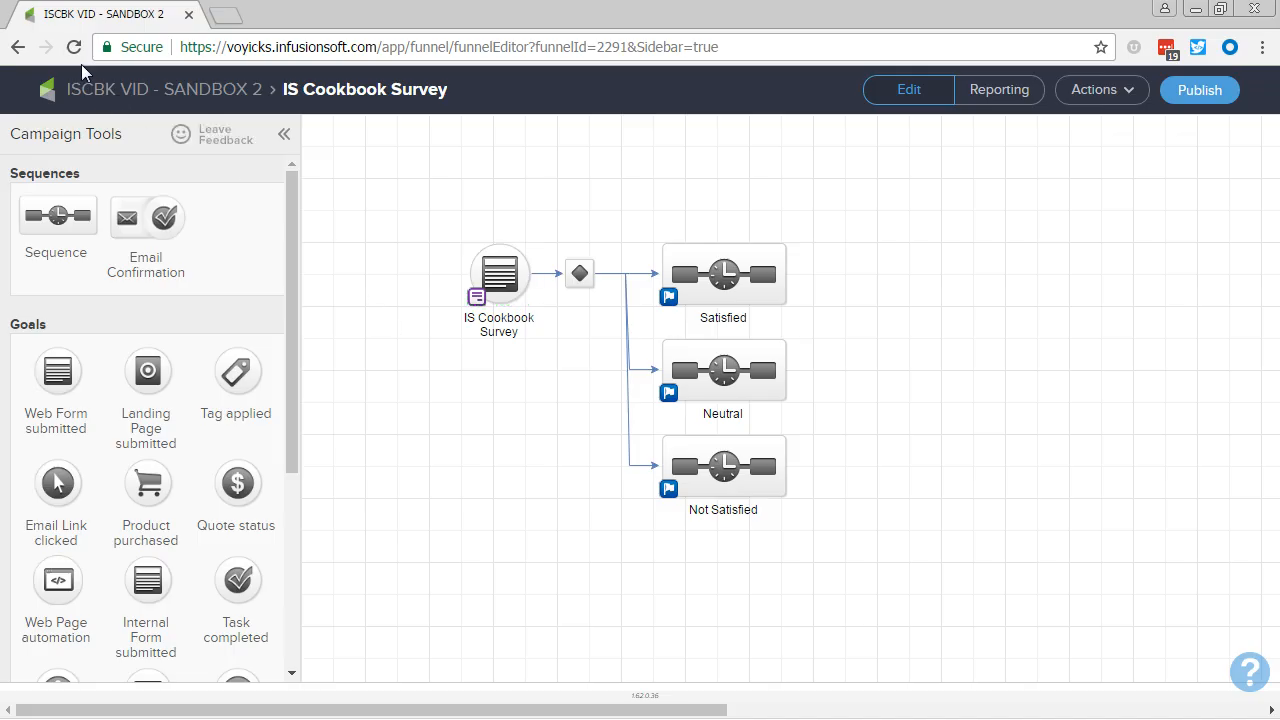
Step: Reload the campaign editor page and open the IS Cookbook Survey web form for editing
left_click(74, 49)
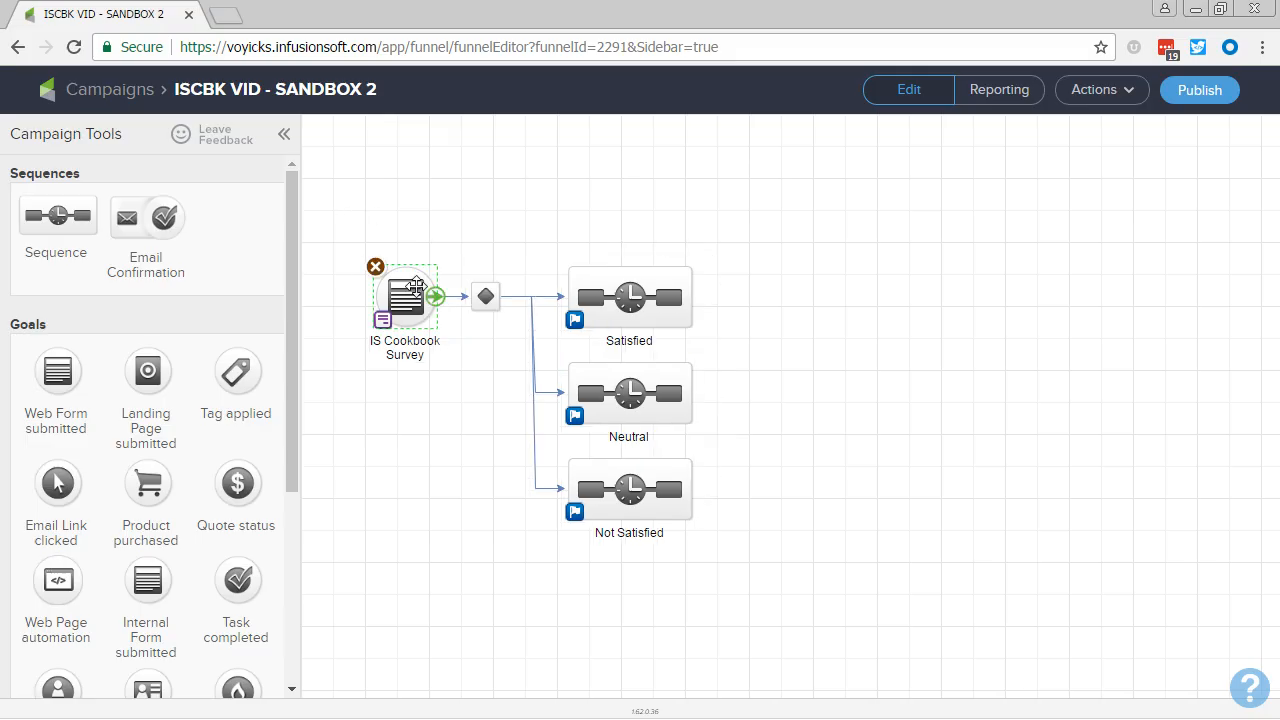
double_click(417, 293)
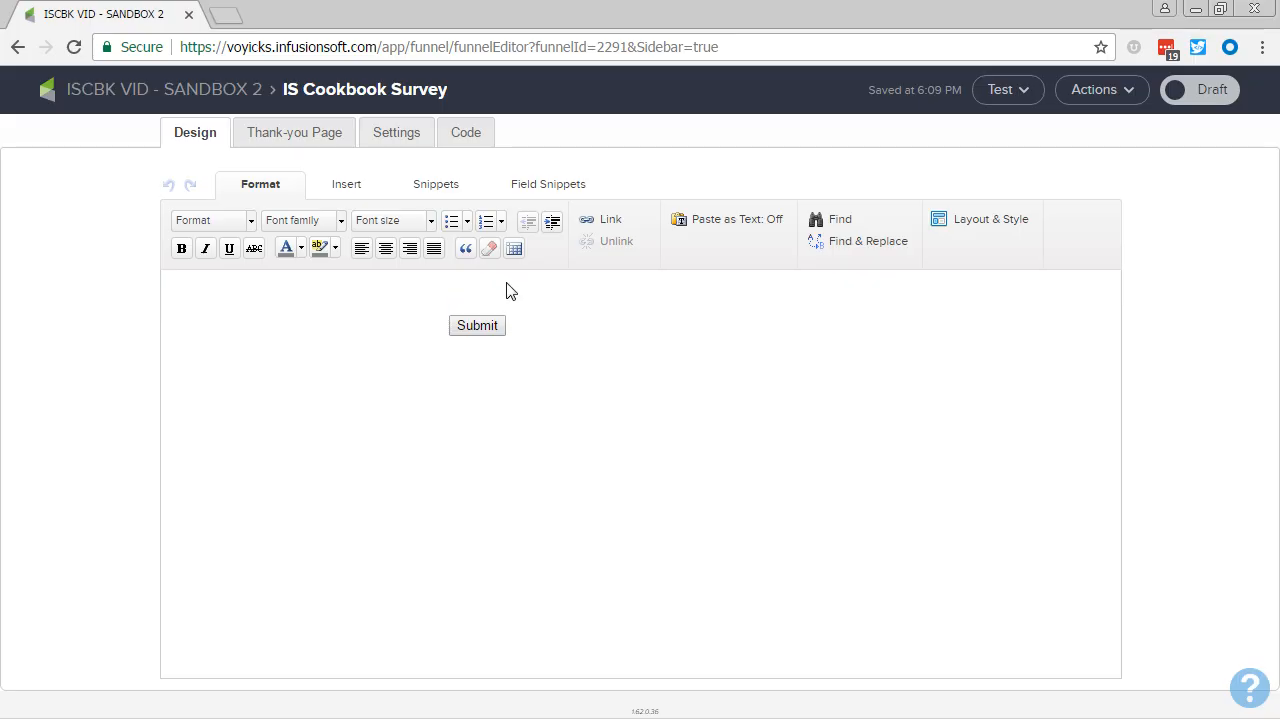
Step: Add a hidden field for Email above the form's Submit button
mouse_move(542, 320)
left_click(556, 188)
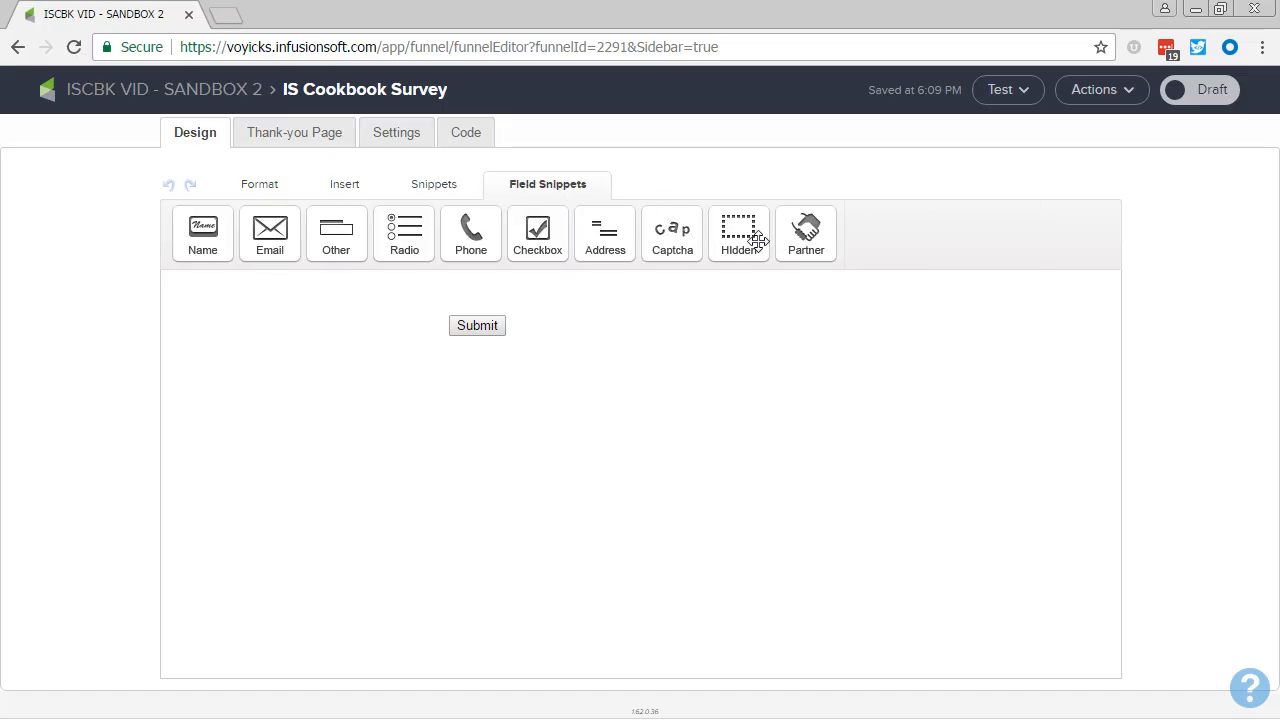
left_click_drag(757, 240, 718, 330)
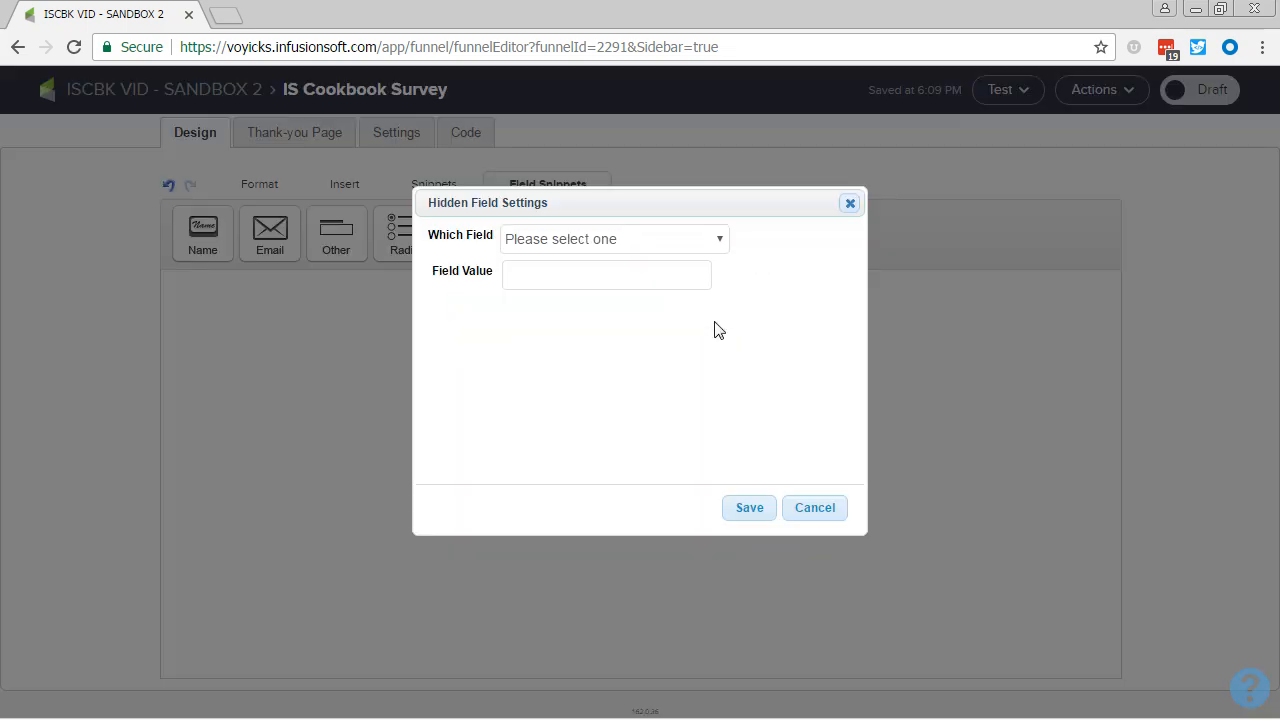
left_click(681, 243)
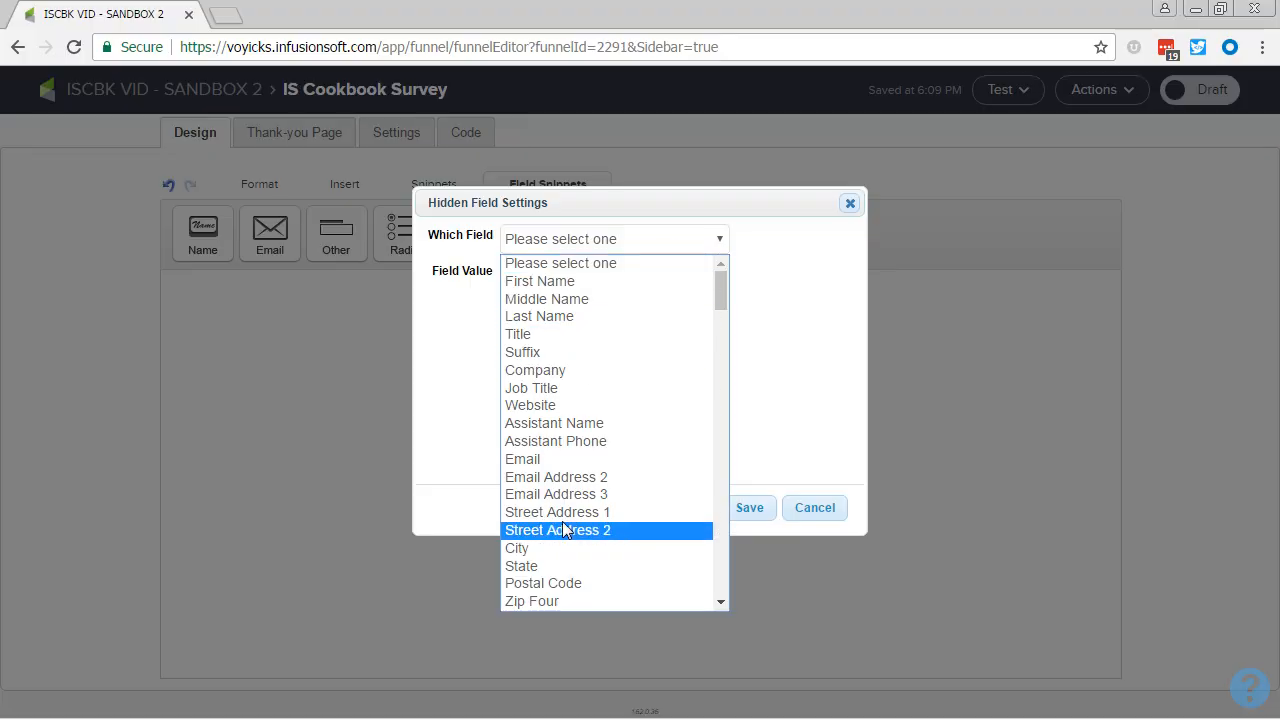
left_click(556, 441)
left_click(568, 238)
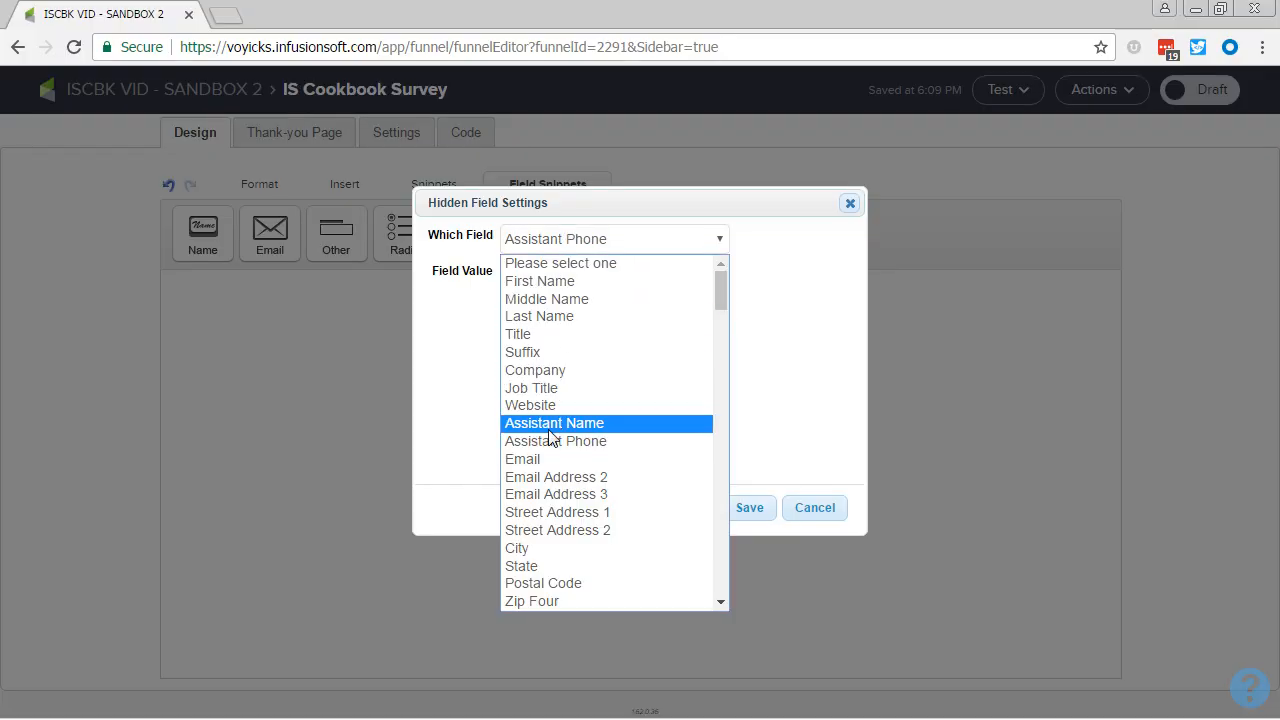
left_click(545, 459)
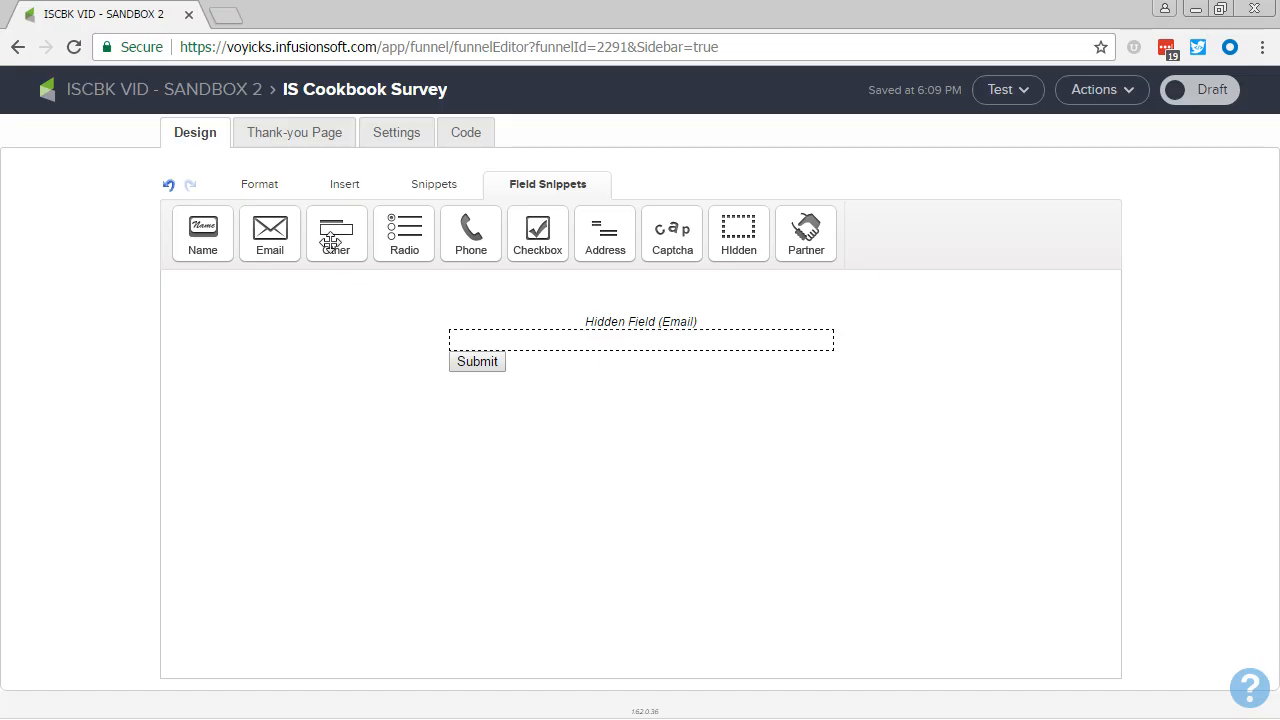
Step: Add a paragraph snippet below the hidden field and replace its placeholder text with "Thanks for buying the Infusionsoft Cookbook!"
left_click(428, 188)
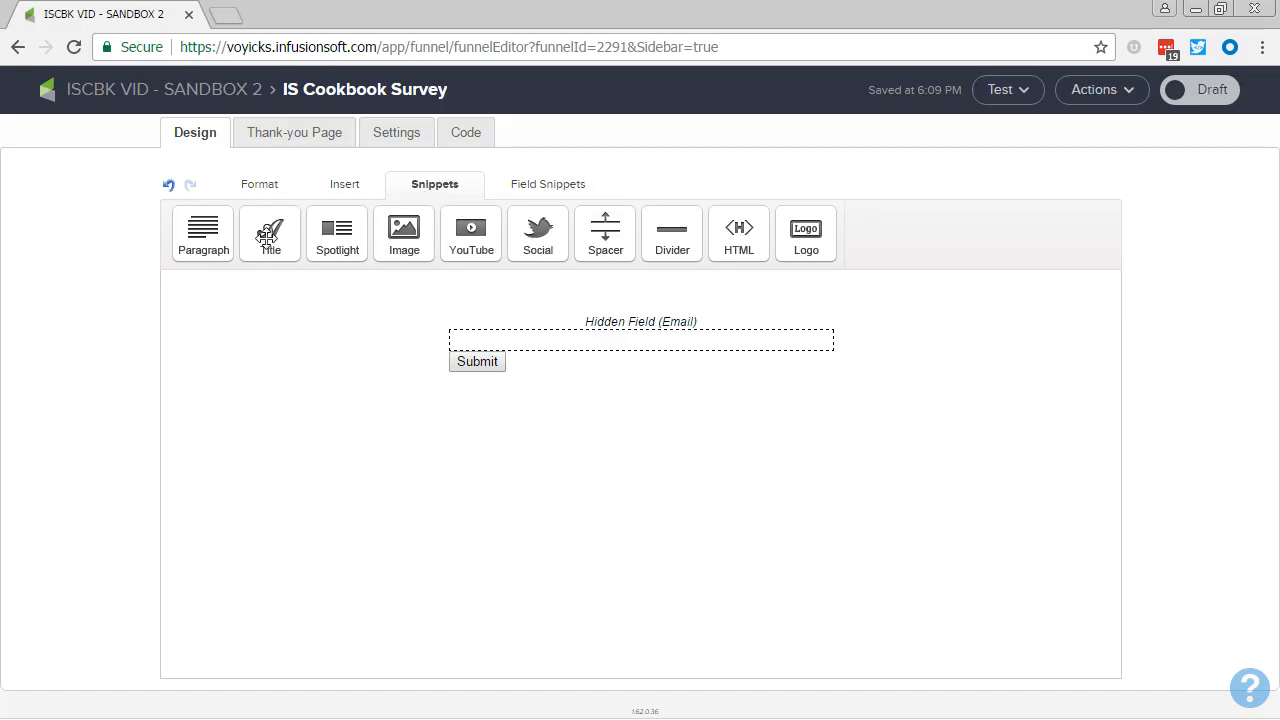
left_click_drag(190, 250, 535, 357)
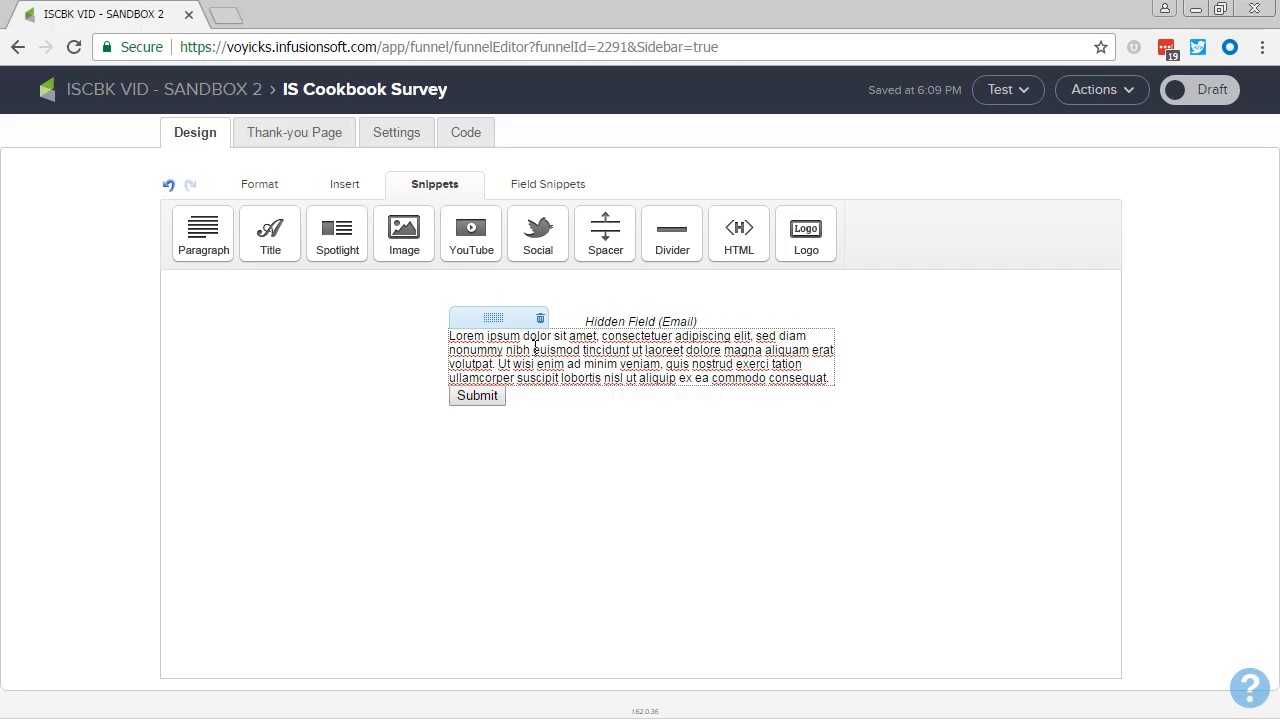
triple_click(535, 350)
type("Th")
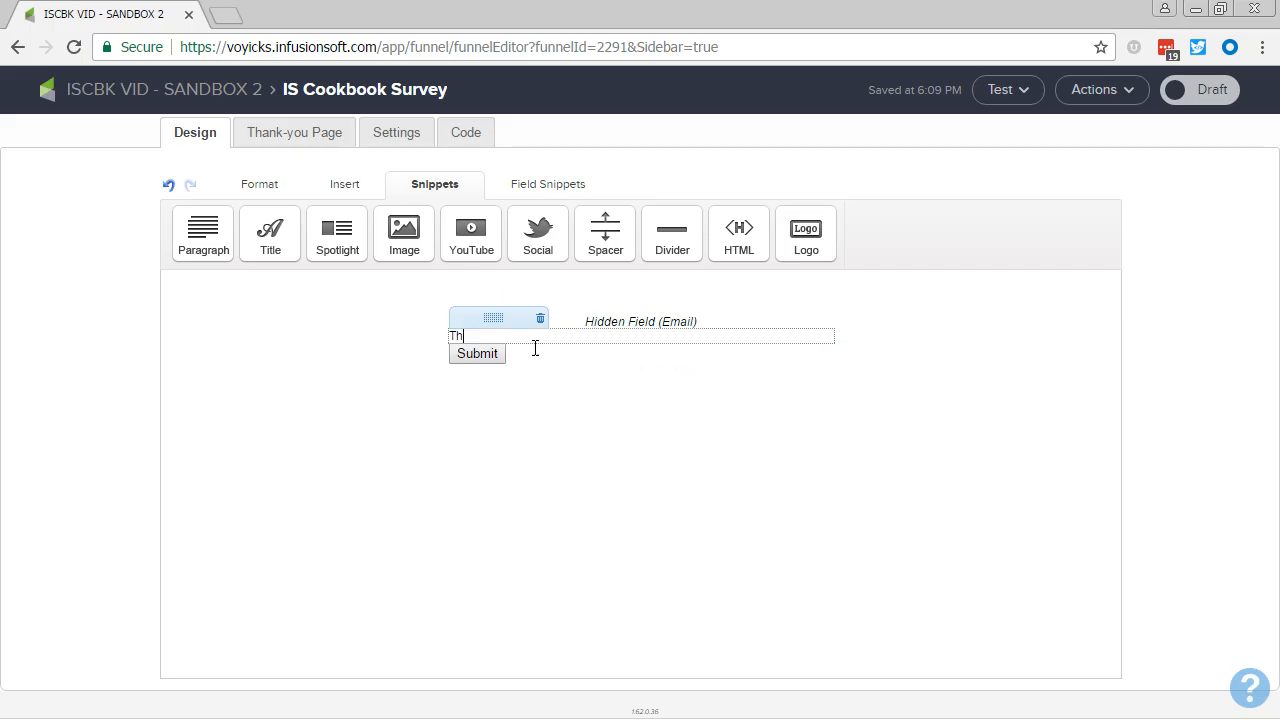
type("anks for buying the Infusionsoft C")
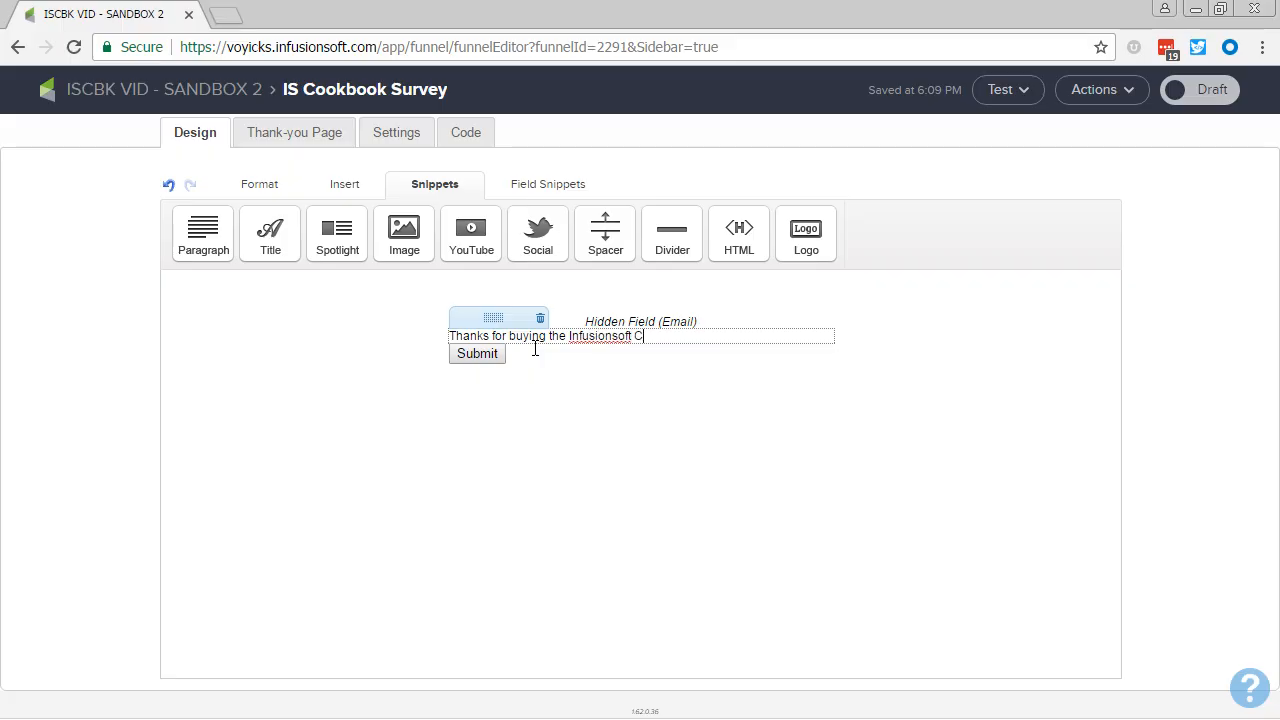
type("ookbook!")
Step: Below a blank line, add "We'd love you to take our Super Quick One Click customer survey below:" to the paragraph
key("Return")
type("We")
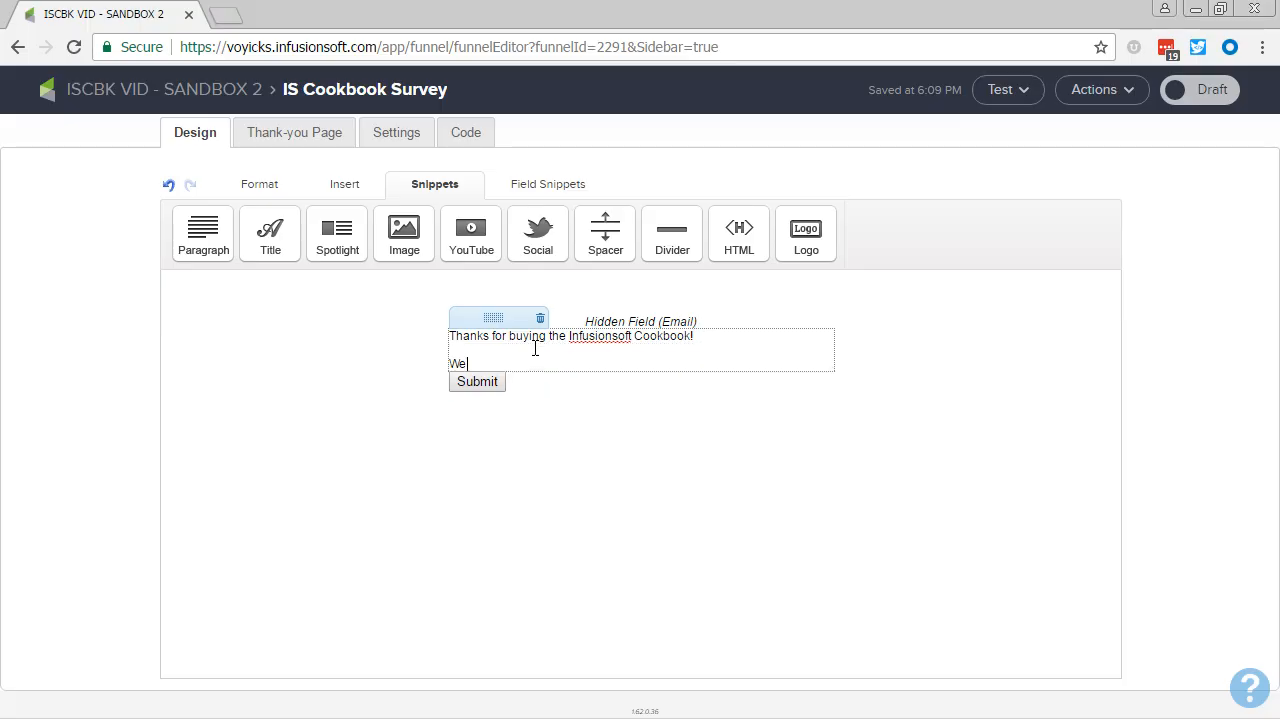
type("'d love ou to take our Super Quick ")
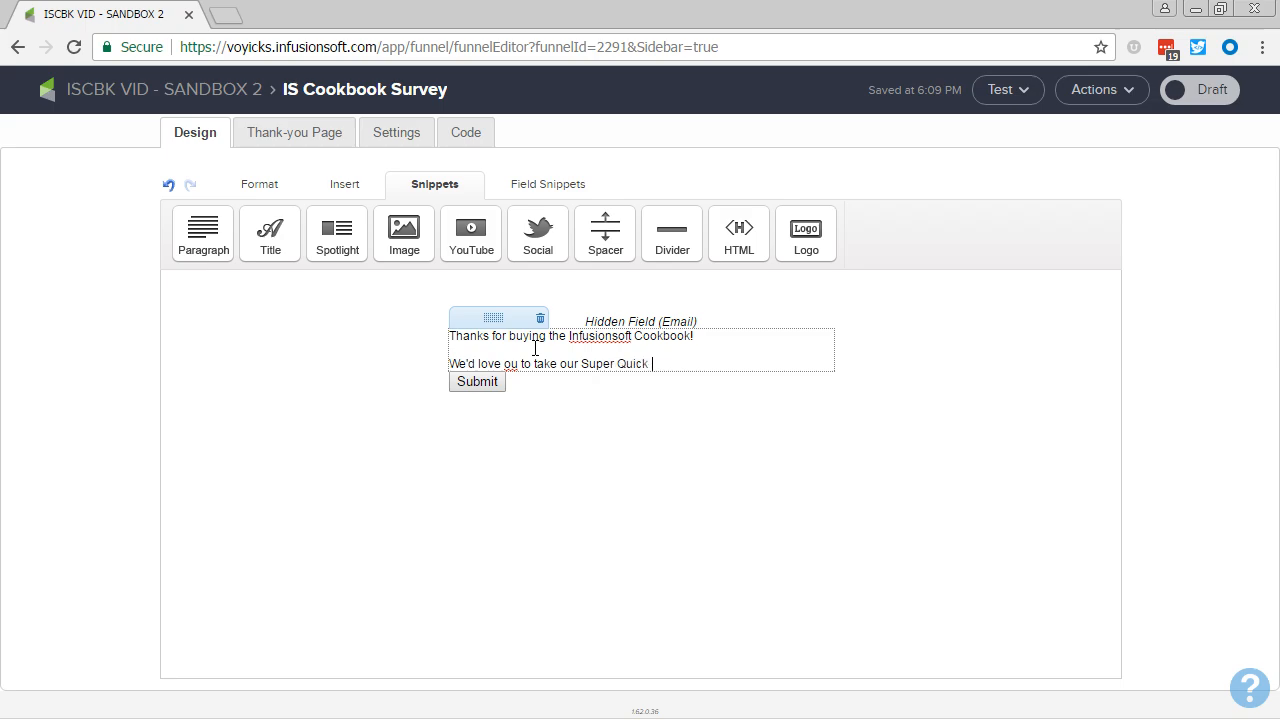
type("One CLick")
key("BackSpace")
key("BackSpace")
type("lick customer survey below:")
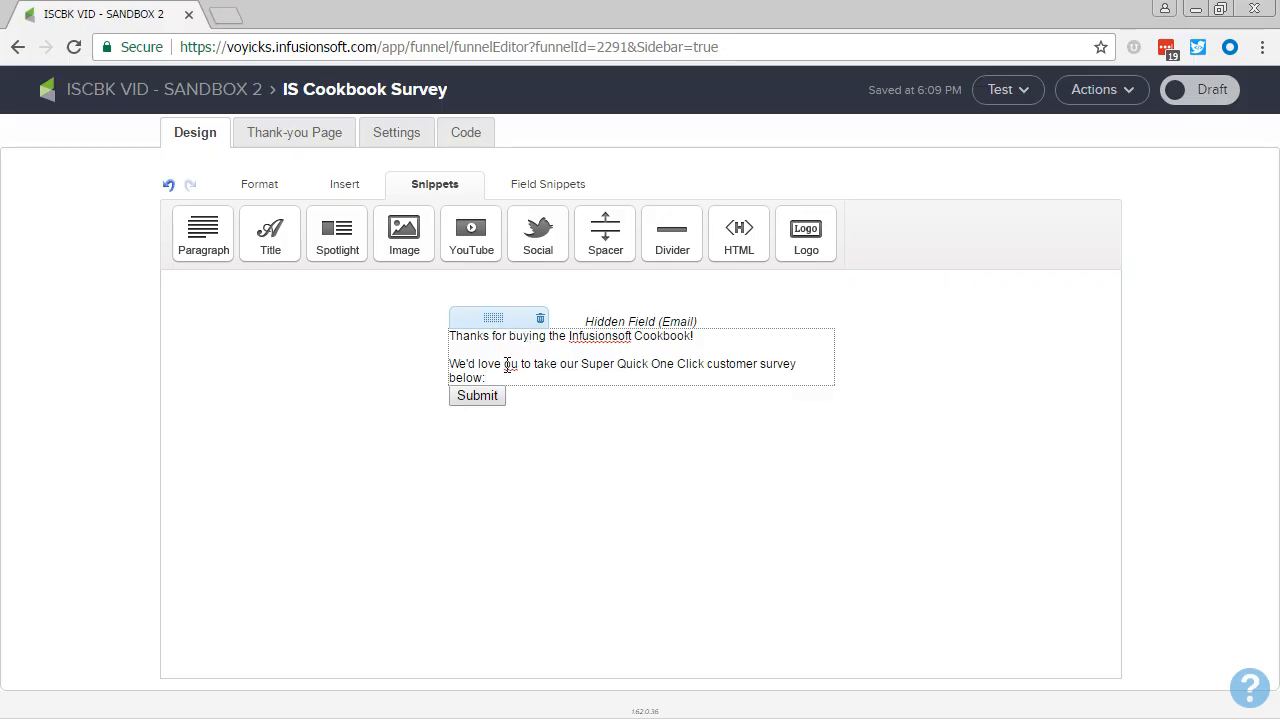
left_click(506, 365)
type("o")
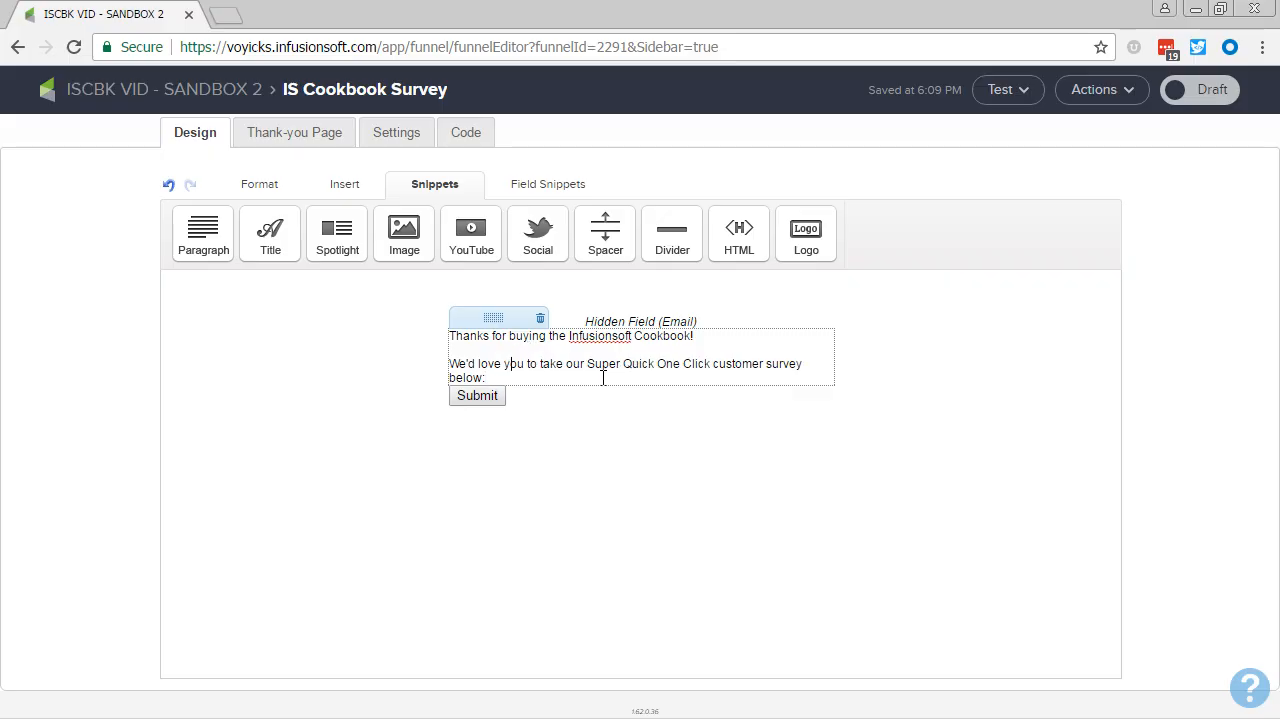
Step: Insert the ™ special character right after "One Click" in the survey invitation
left_click(711, 364)
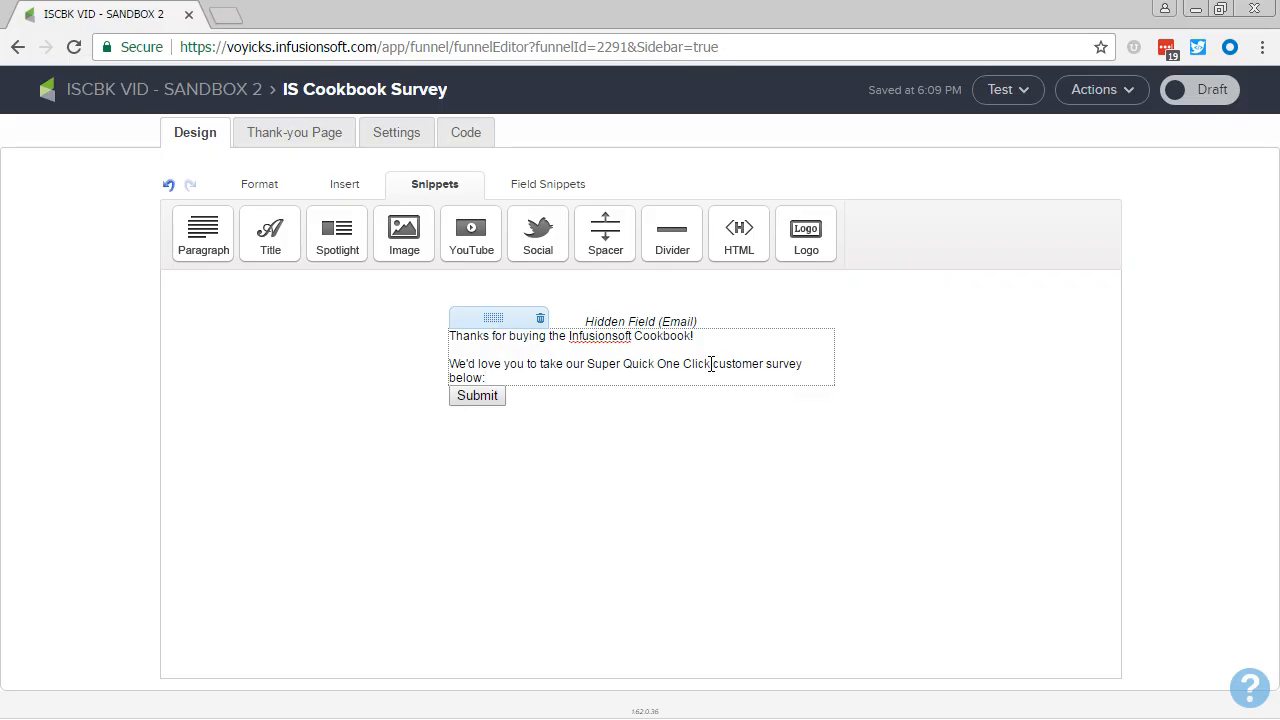
left_click(348, 187)
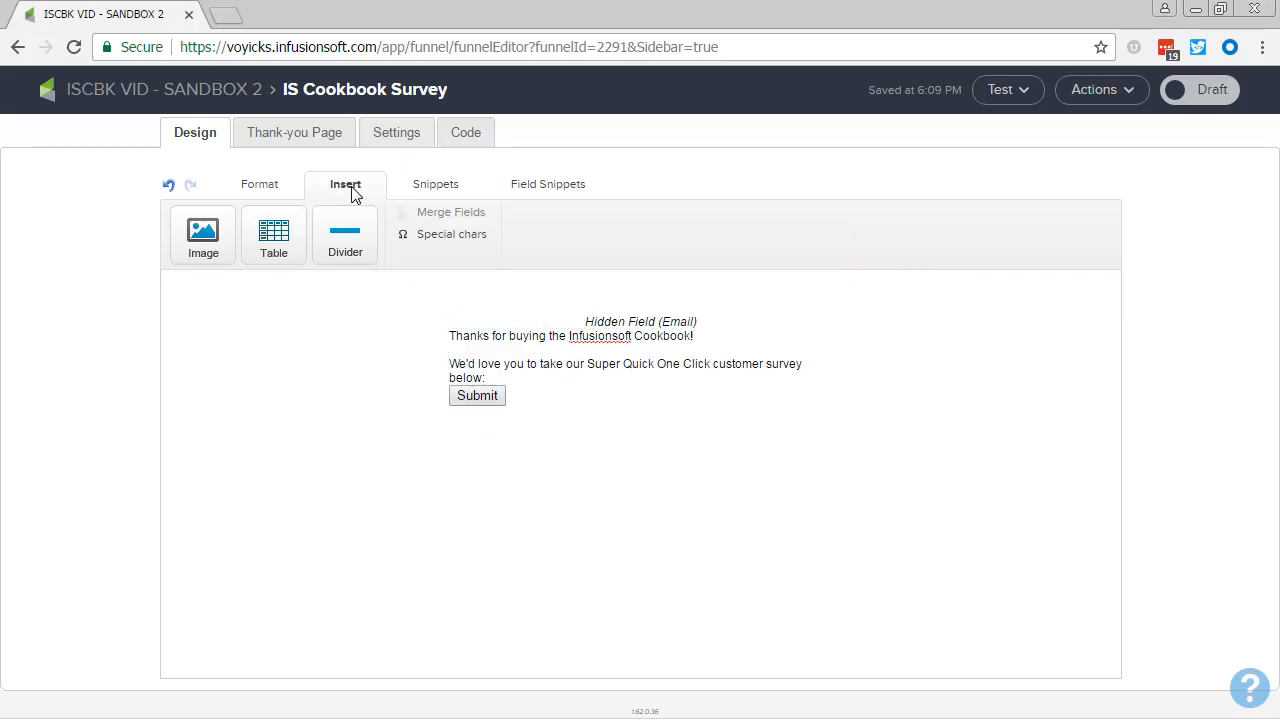
left_click(420, 238)
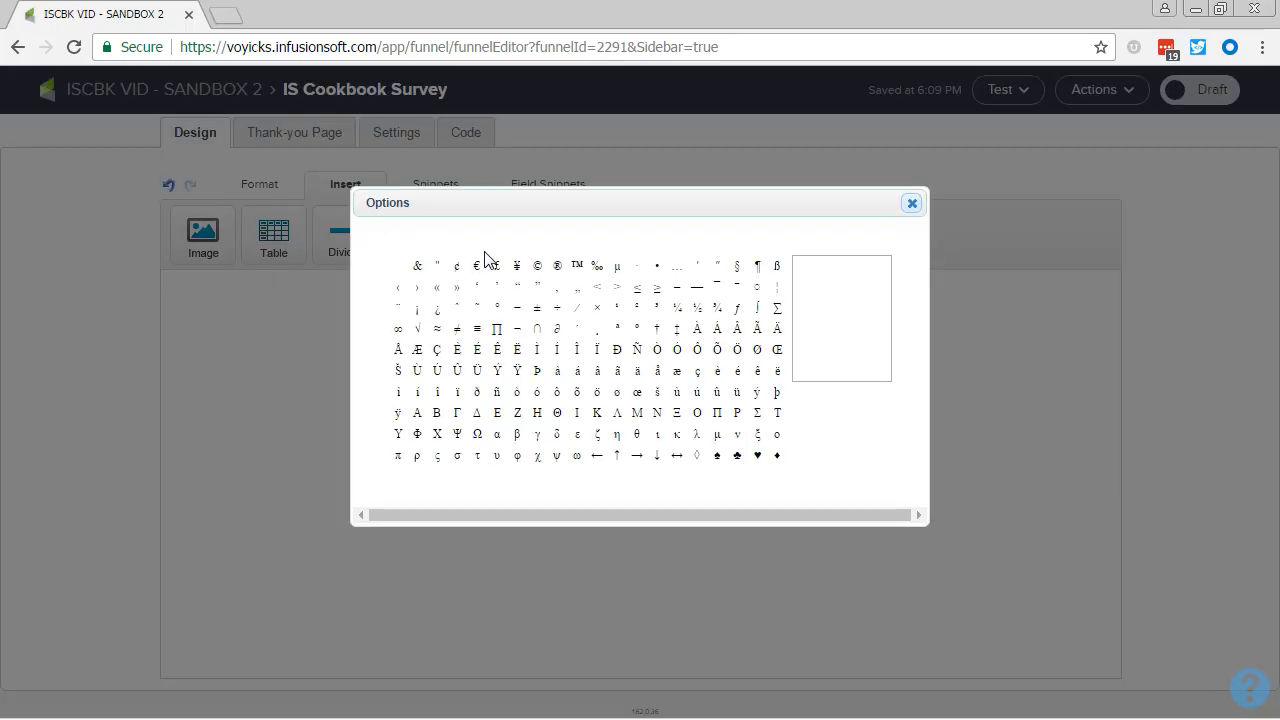
left_click(580, 268)
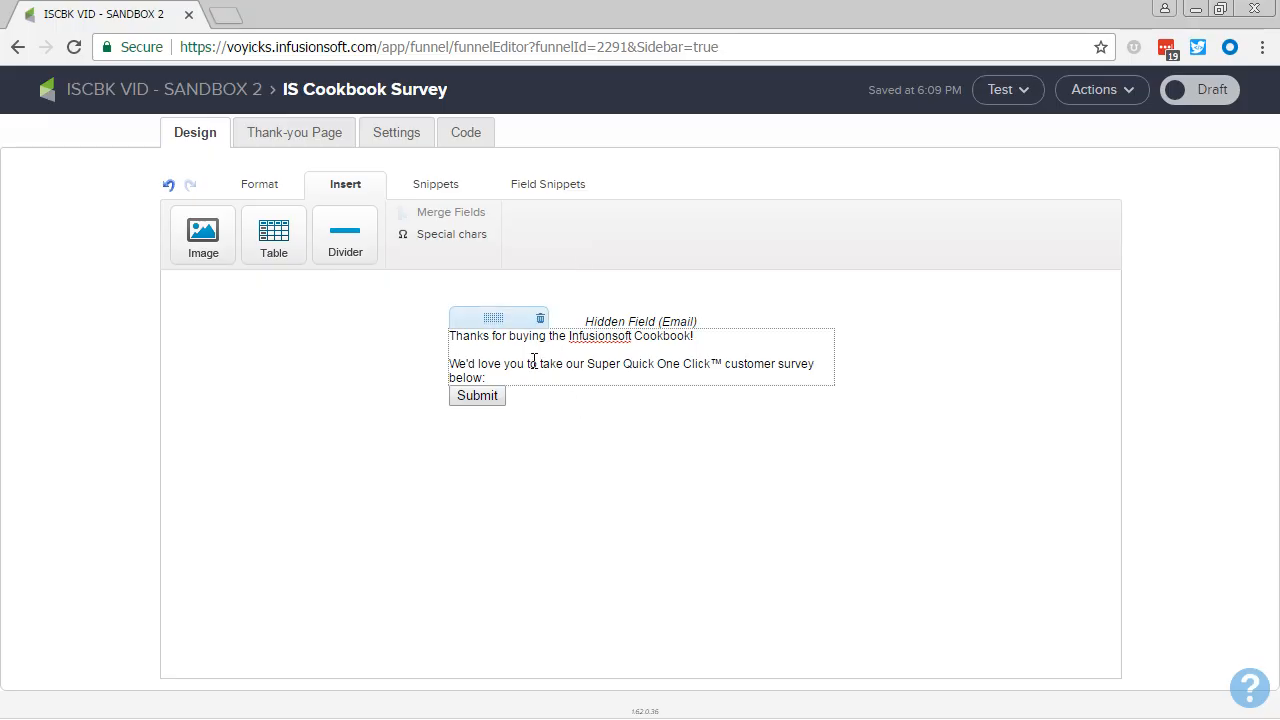
Step: Format the whole text block as Heading 2 and remove the blank line between its two sentences
left_click_drag(520, 351, 450, 336)
left_click(482, 367)
left_click_drag(495, 378, 368, 300)
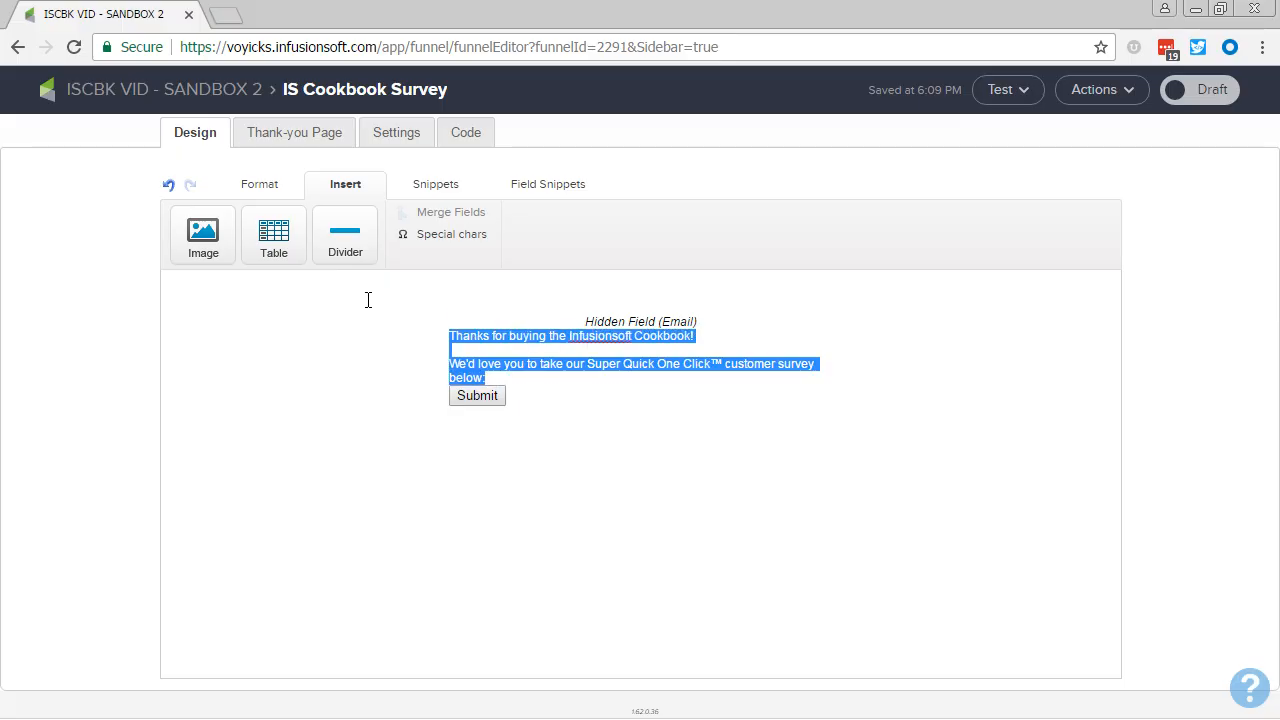
left_click(262, 188)
left_click(241, 222)
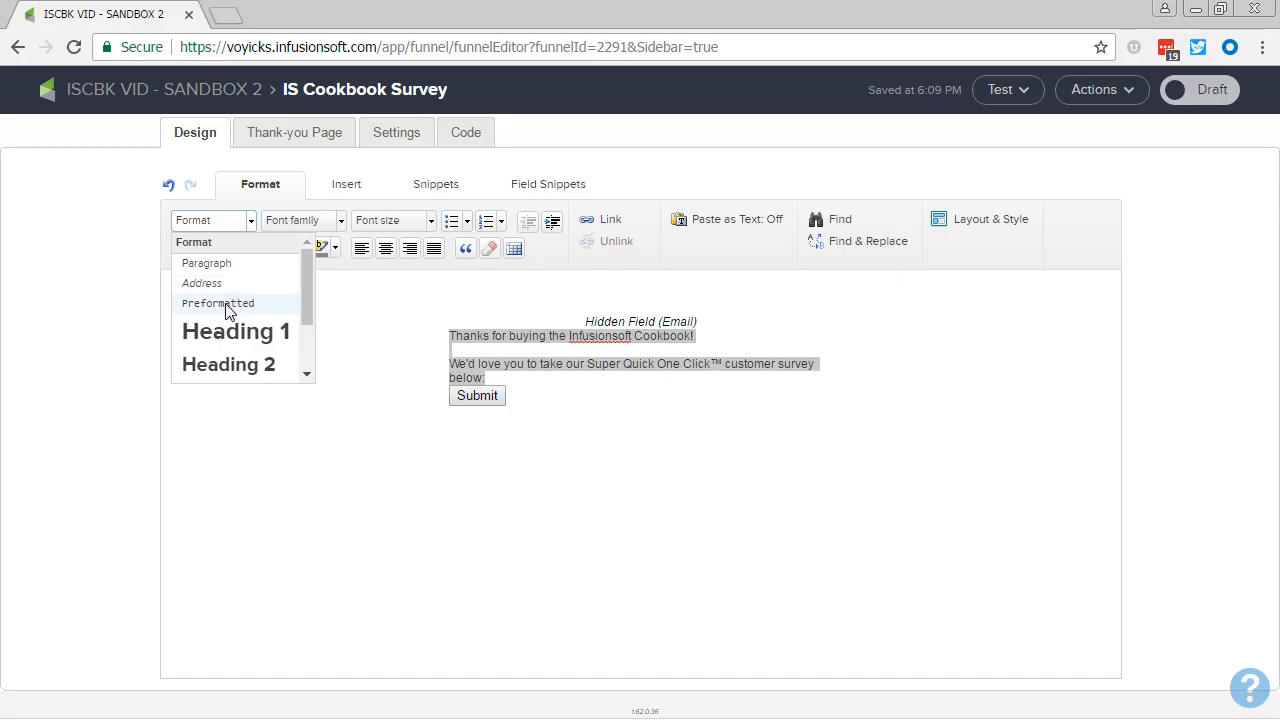
left_click(225, 368)
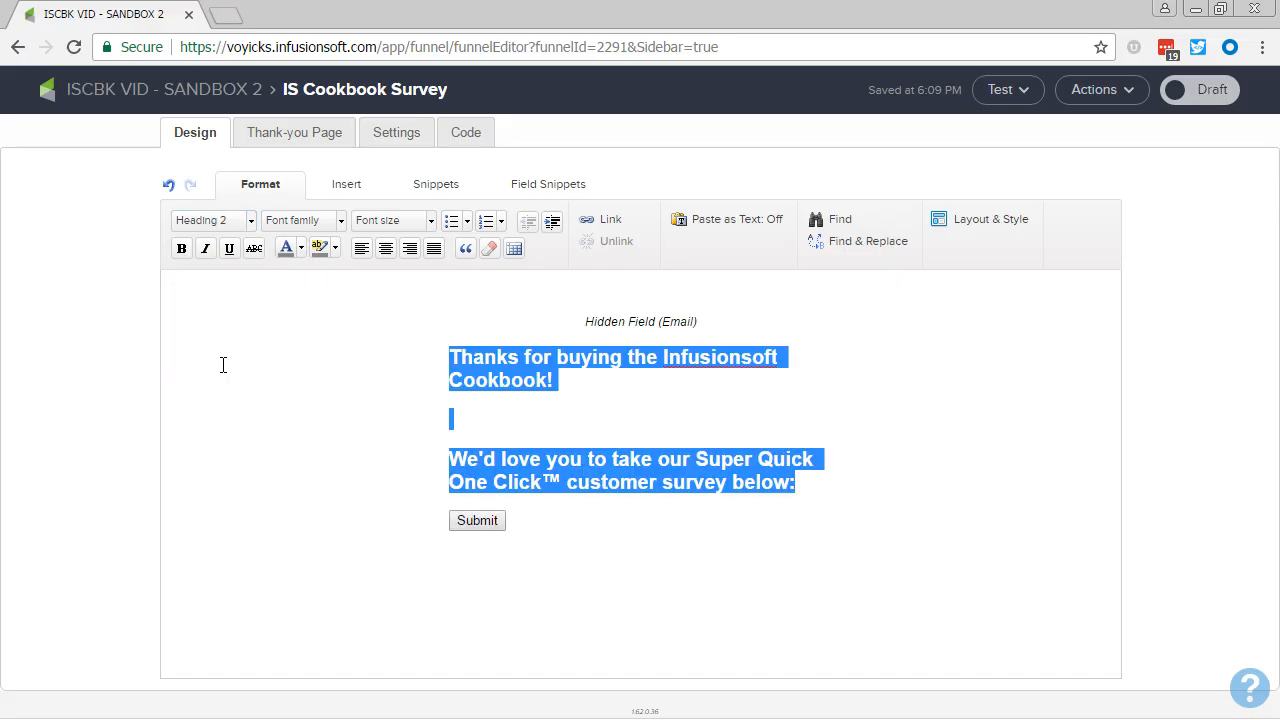
left_click(475, 428)
key("BackSpace")
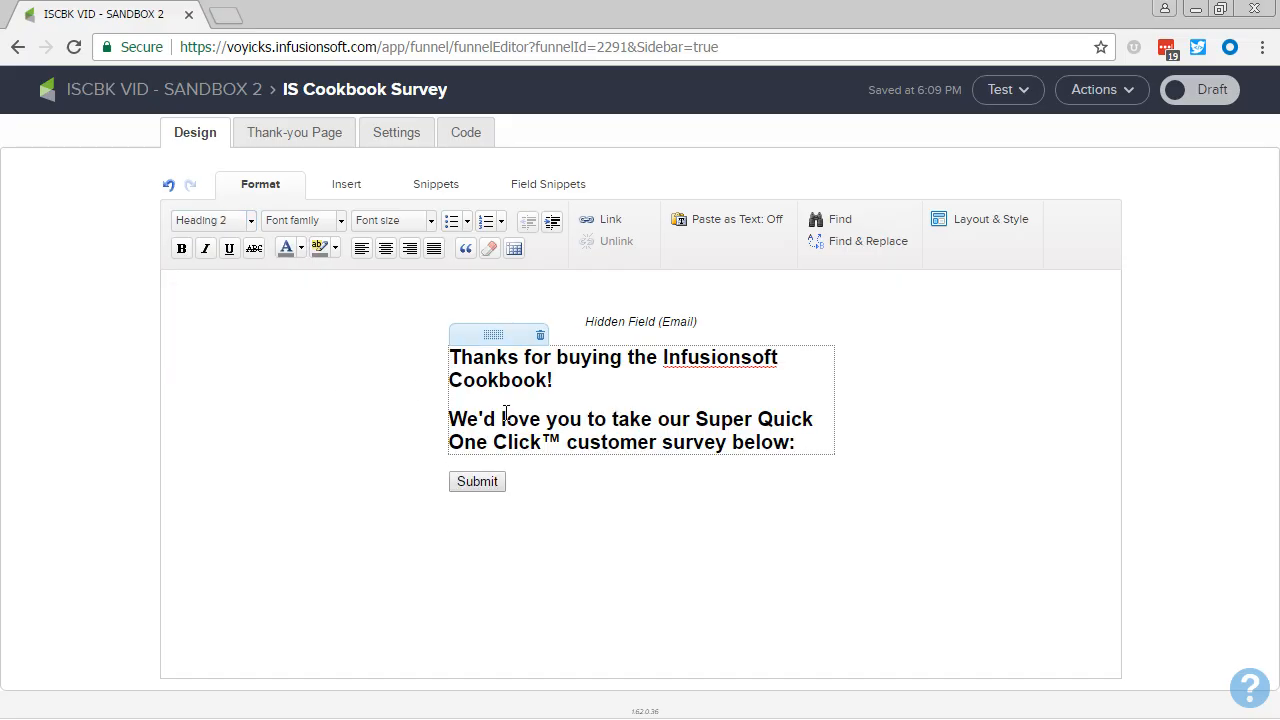
Step: Center the "Thanks for buying the Infusionsoft Cookbook!" heading
left_click_drag(566, 379, 420, 357)
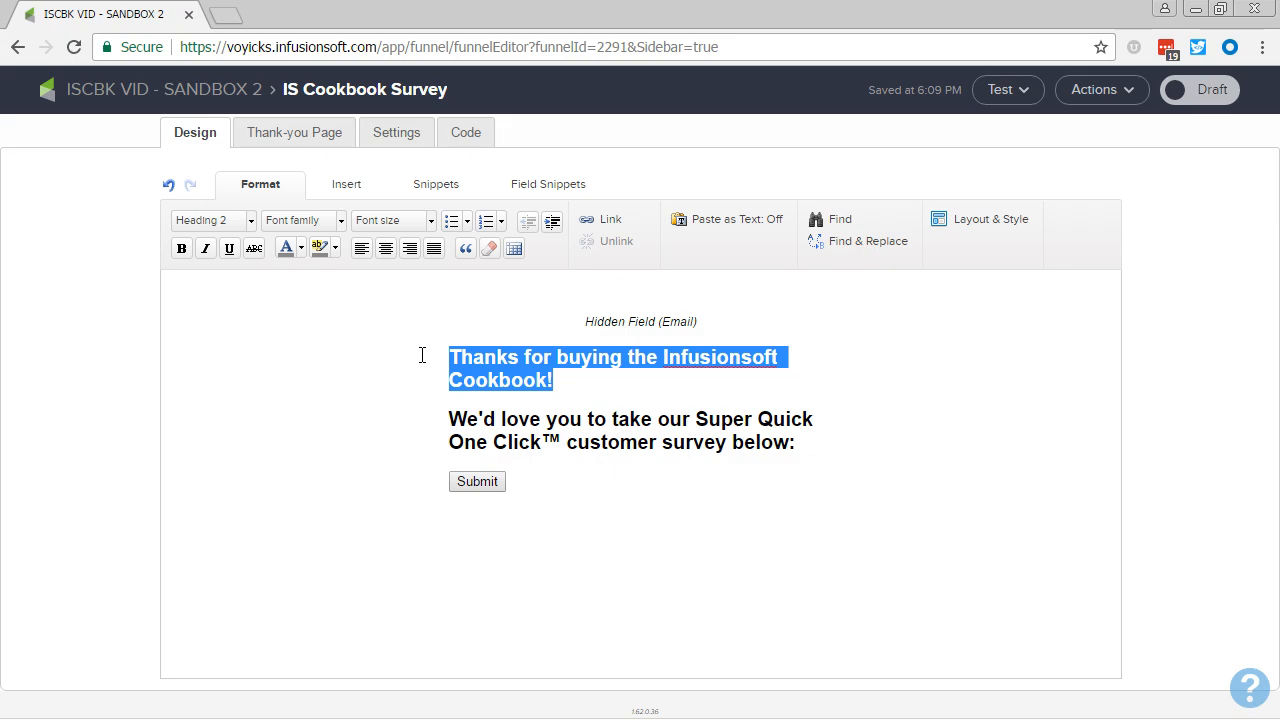
left_click(386, 248)
left_click(578, 390)
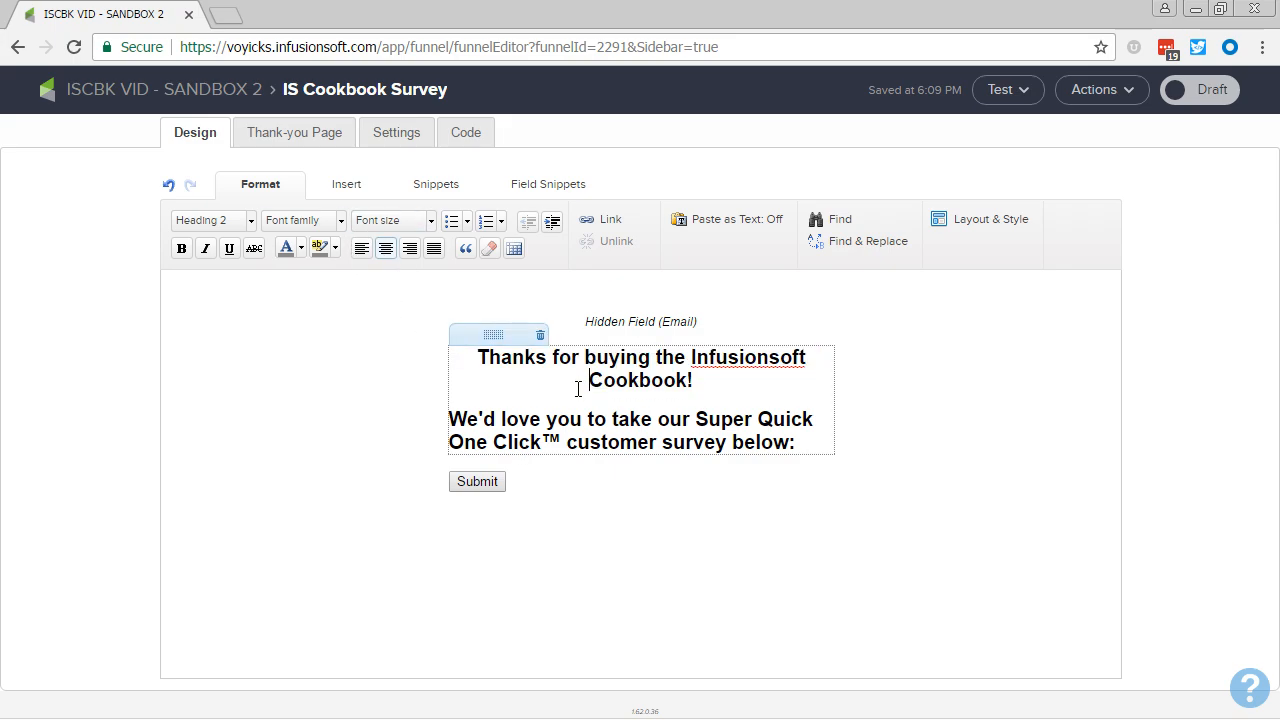
Step: Add a radio field to the survey form labelled "How satisfied with the cookbook are you?"
left_click(530, 184)
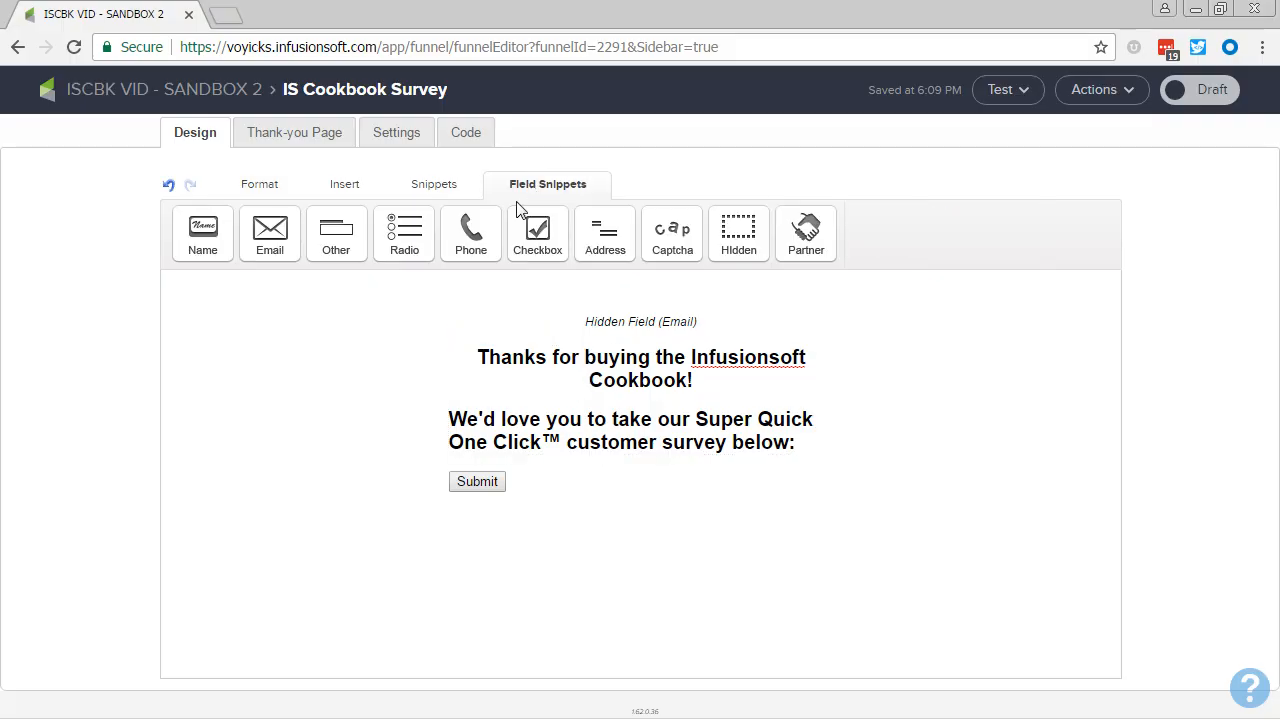
left_click(406, 238)
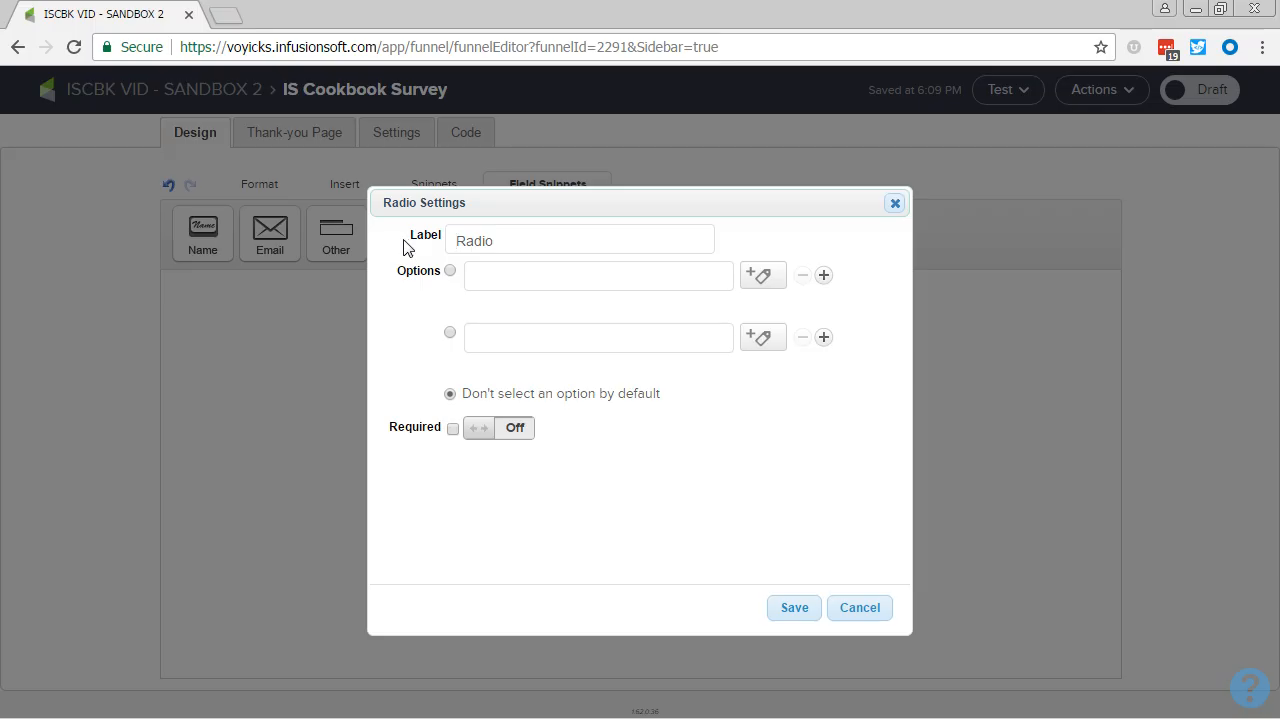
key("ctrl+a")
type("How satisfied with the c")
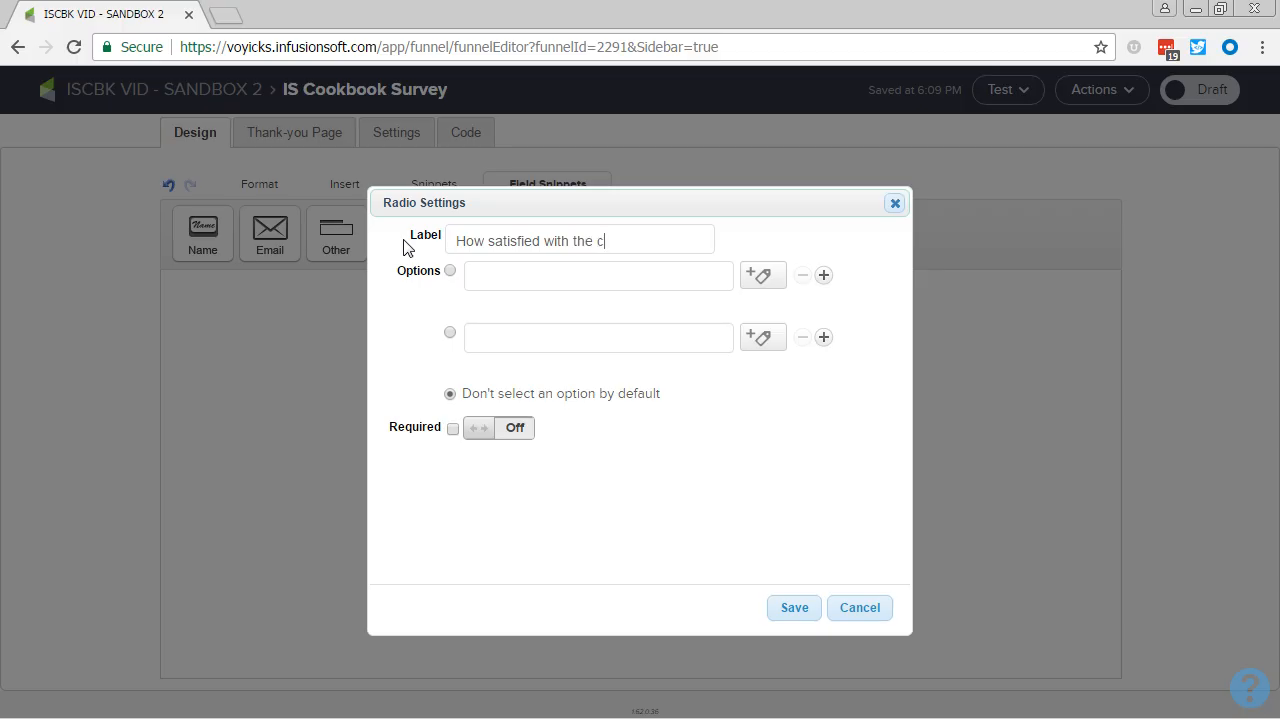
type("ookbook are you?")
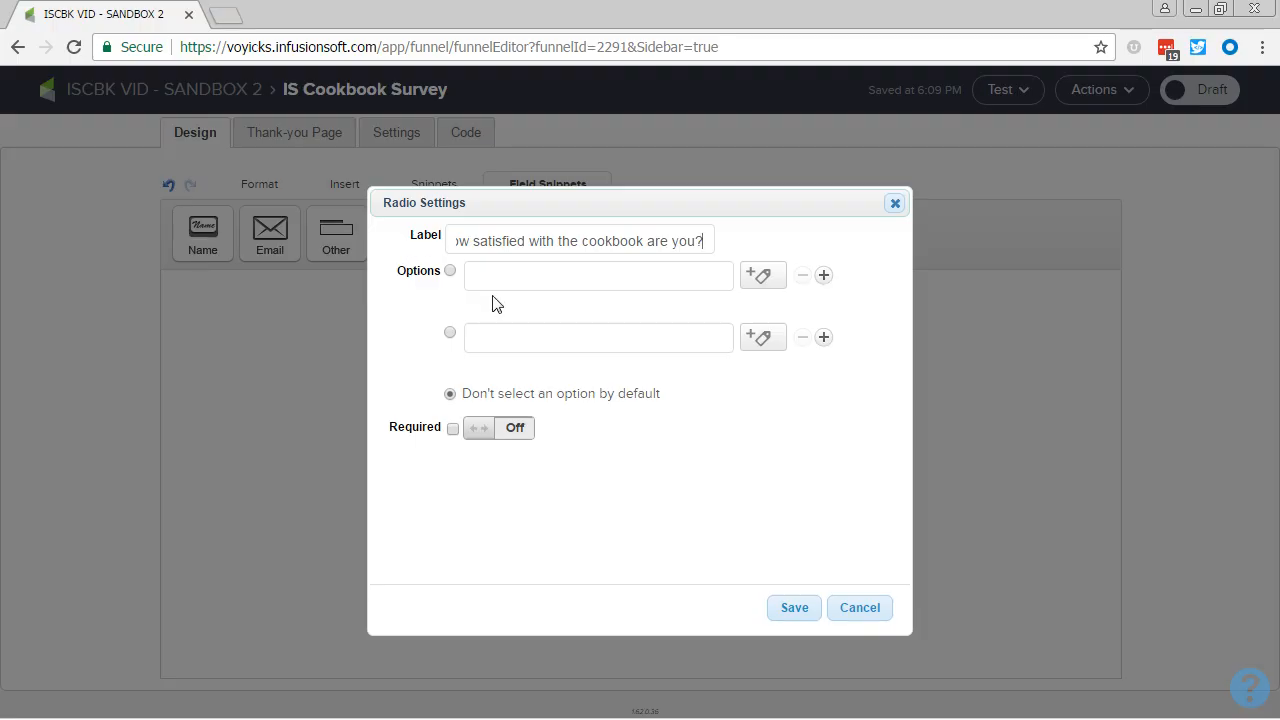
Step: Give the radio question the options Satisfied, Neutral and Not Satisfied, make it required, and save it
left_click(519, 276)
type("Sat")
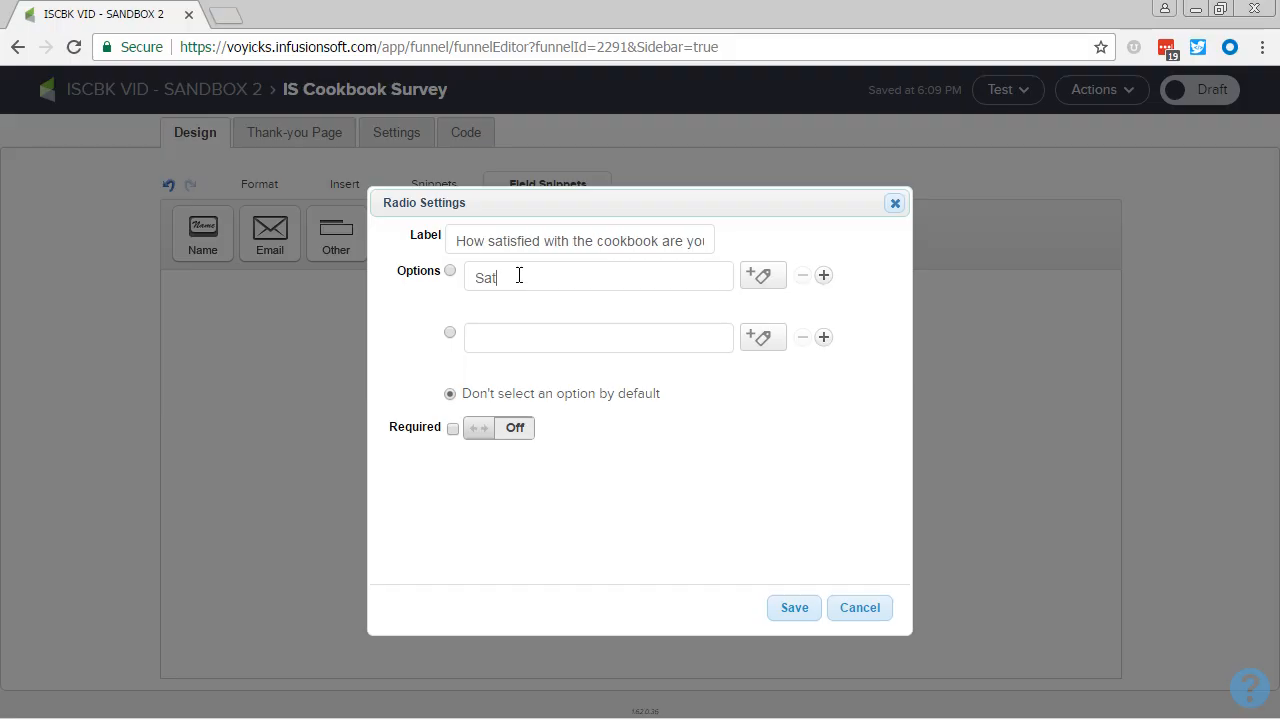
type("isfied")
left_click(502, 328)
type("ext")
key("BackSpace")
key("BackSpace")
type("Neutral")
left_click(823, 337)
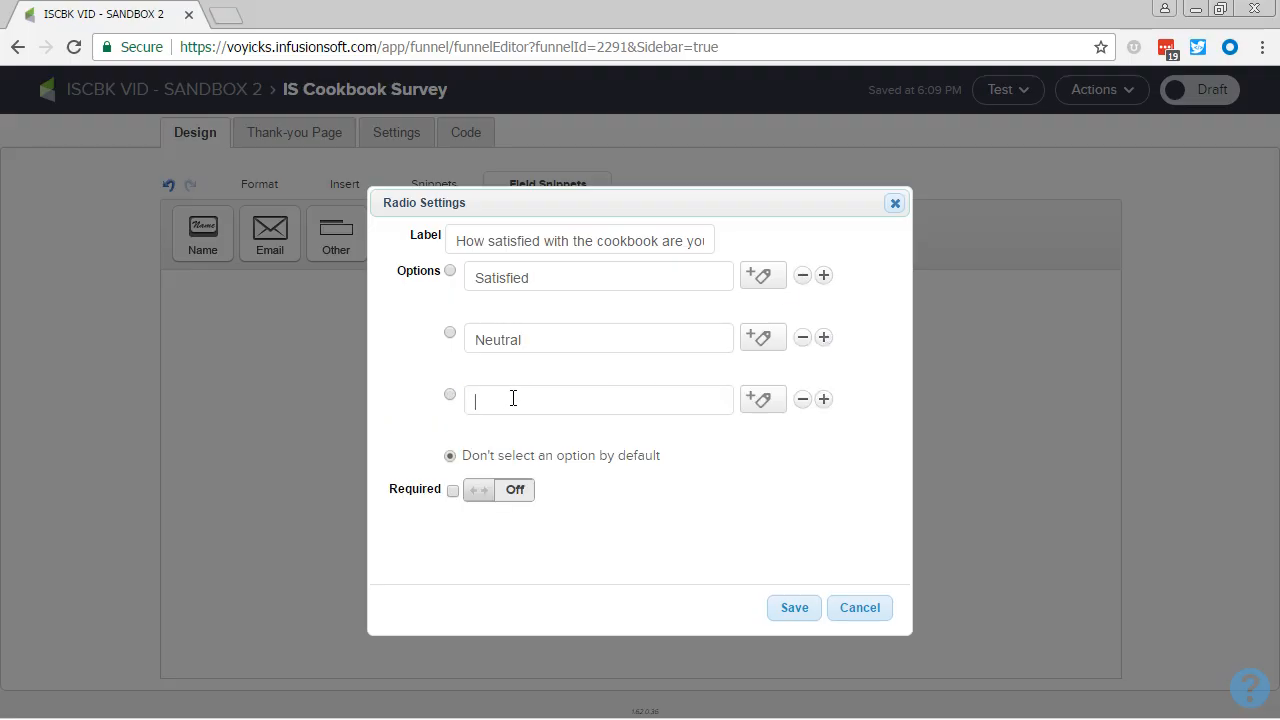
type("Not Satisfied")
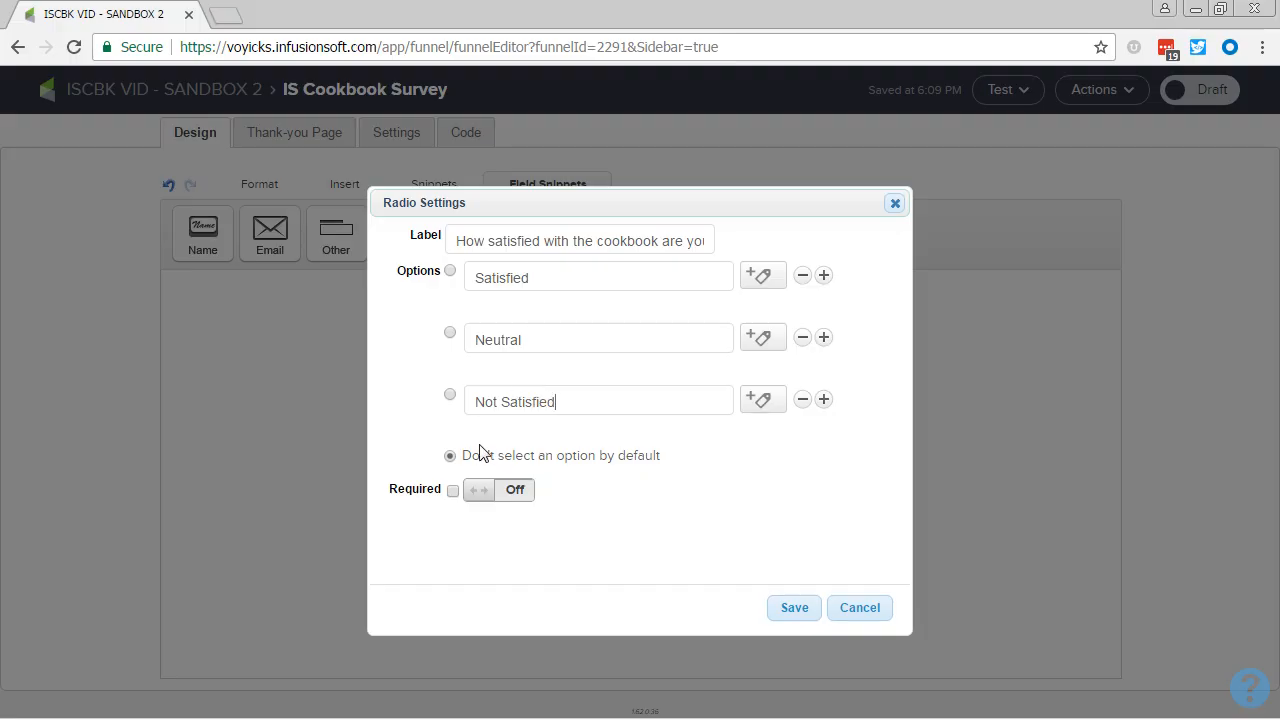
left_click(493, 494)
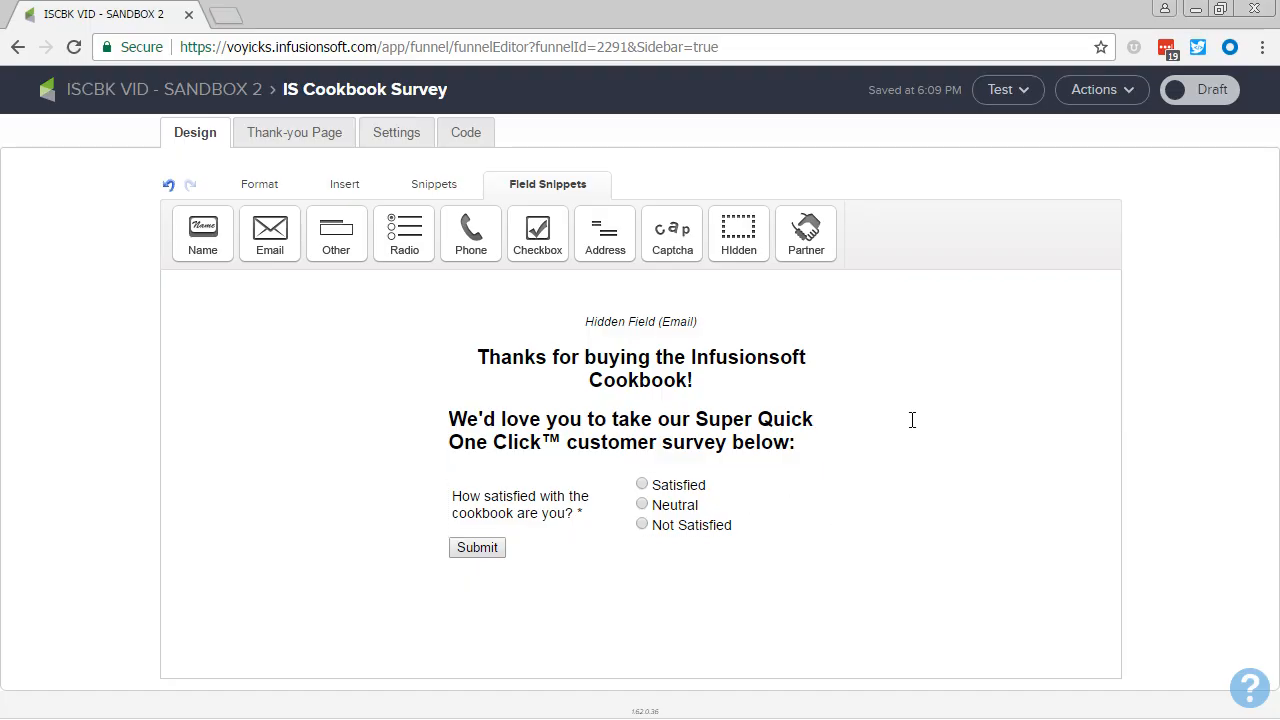
Step: Relabel the form's submit button "Here's My Feedback!" and center it
double_click(500, 551)
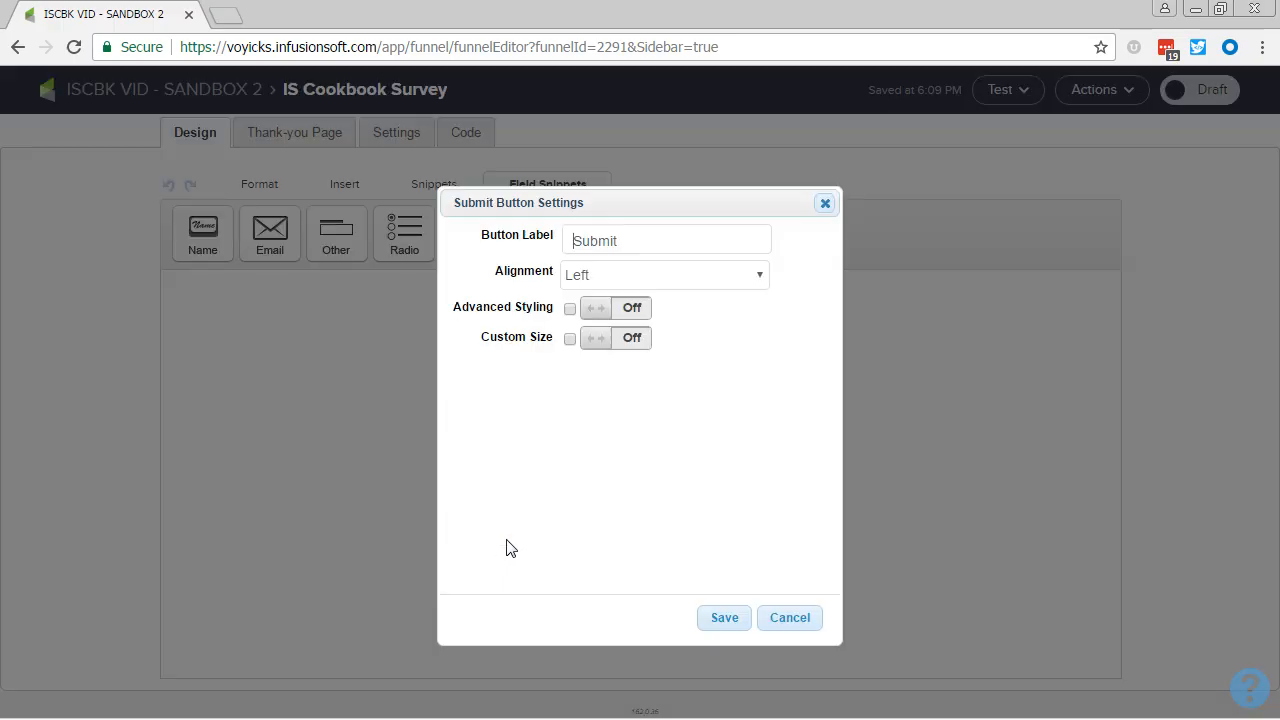
left_click_drag(640, 238, 566, 239)
type("Here's My Feedback!")
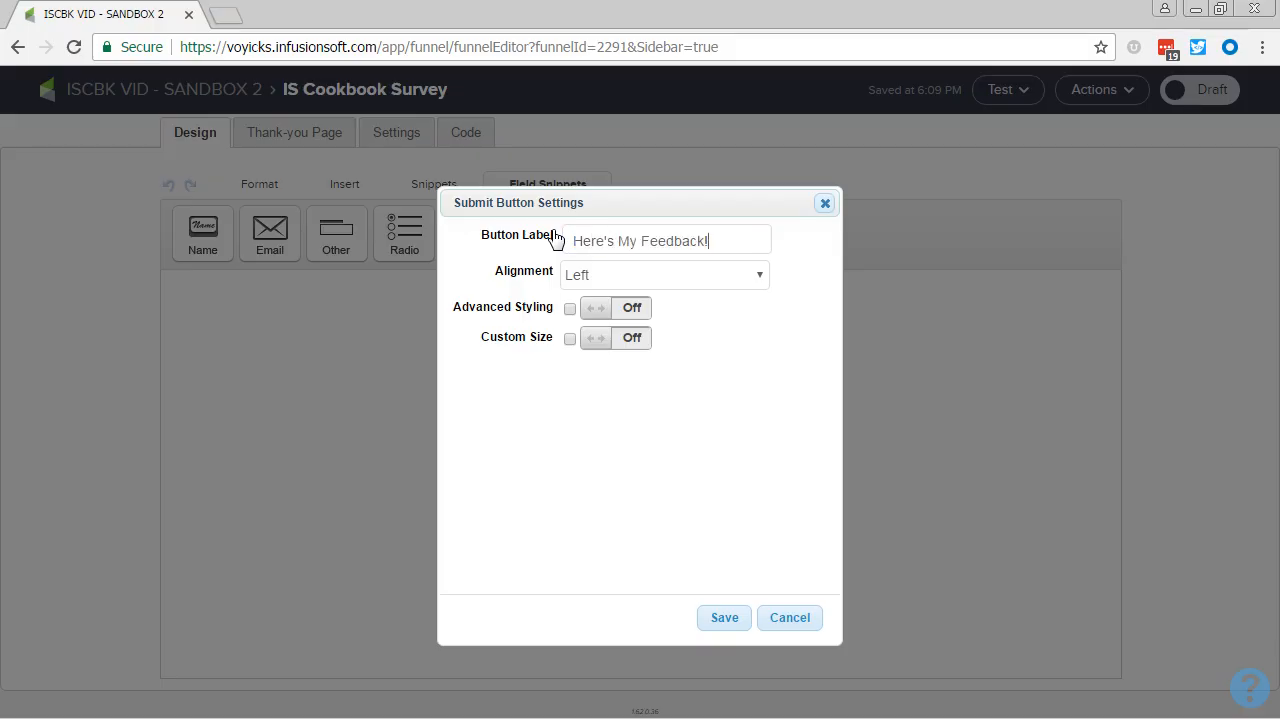
key("Tab")
key("Down")
left_click(724, 618)
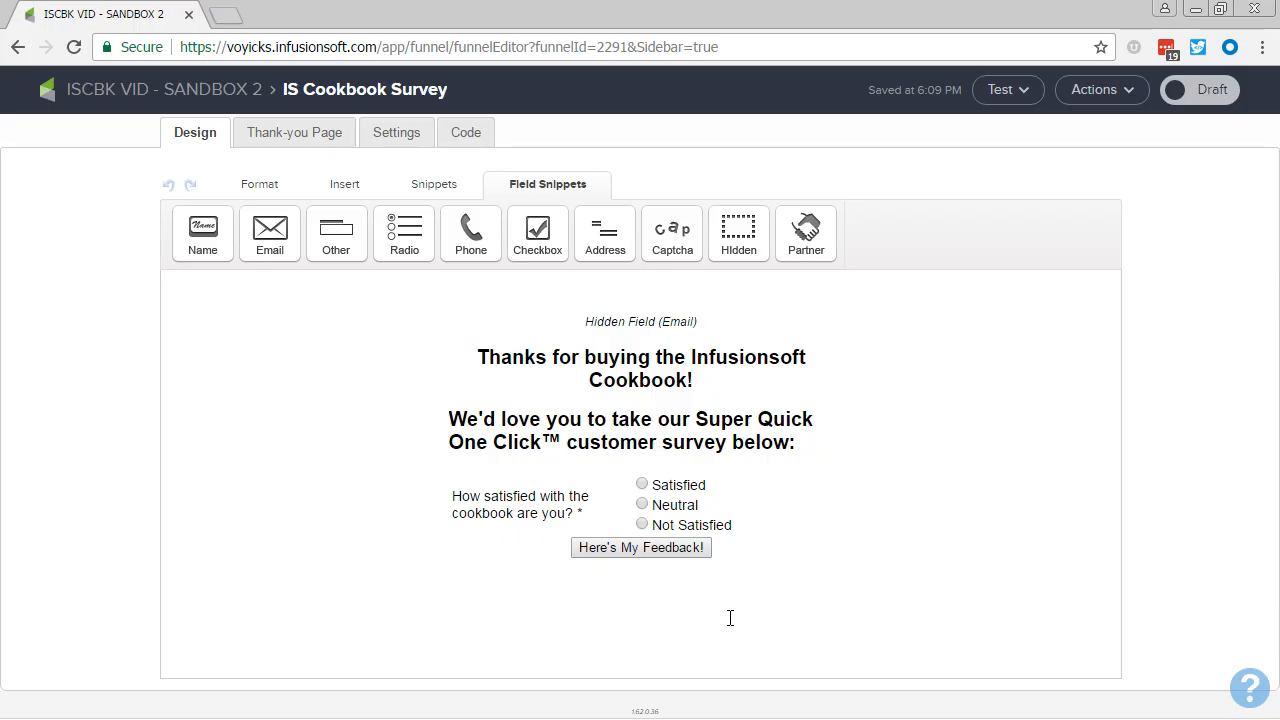
Step: Insert a 15 px spacer between the satisfaction question and the feedback button
left_click(433, 184)
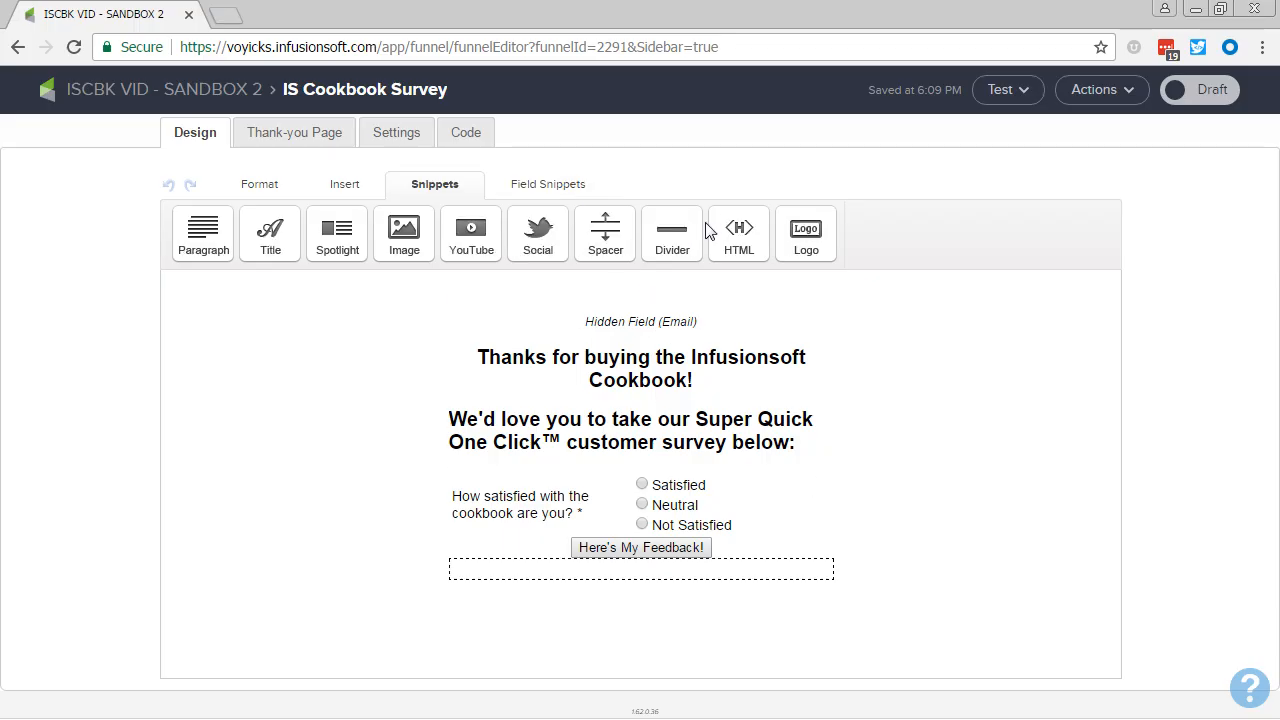
left_click_drag(622, 243, 671, 538)
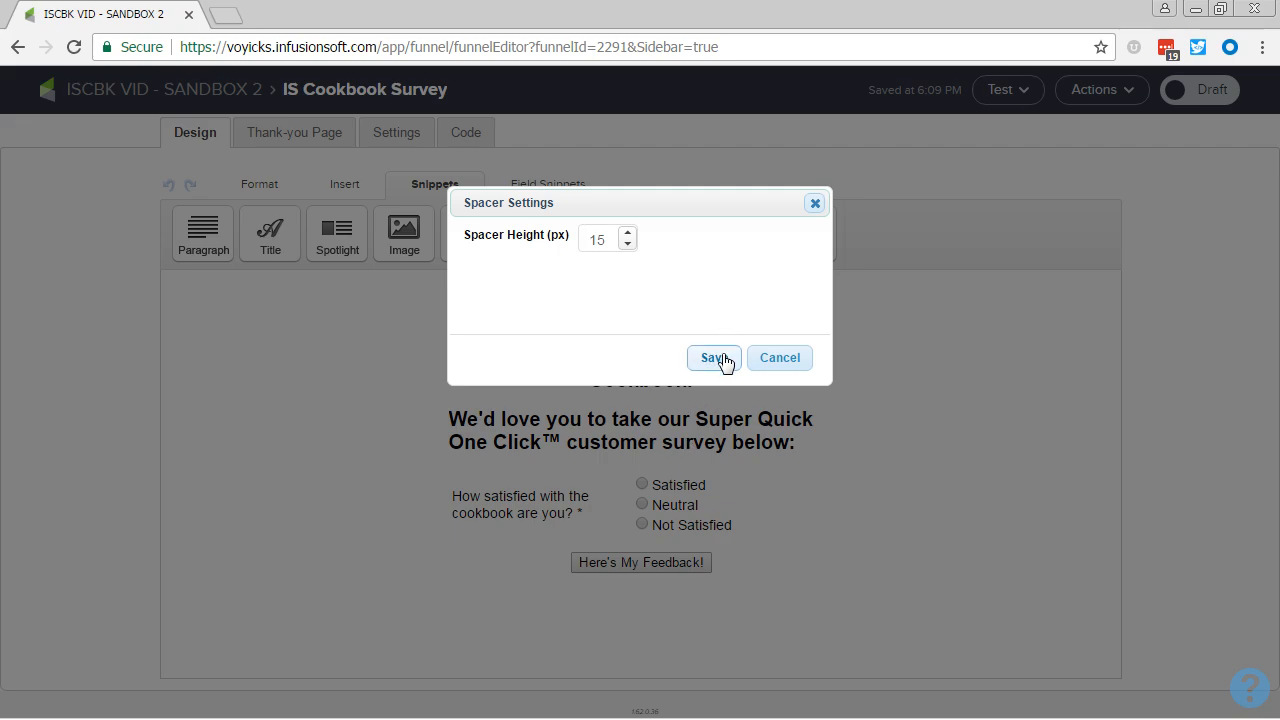
left_click(716, 358)
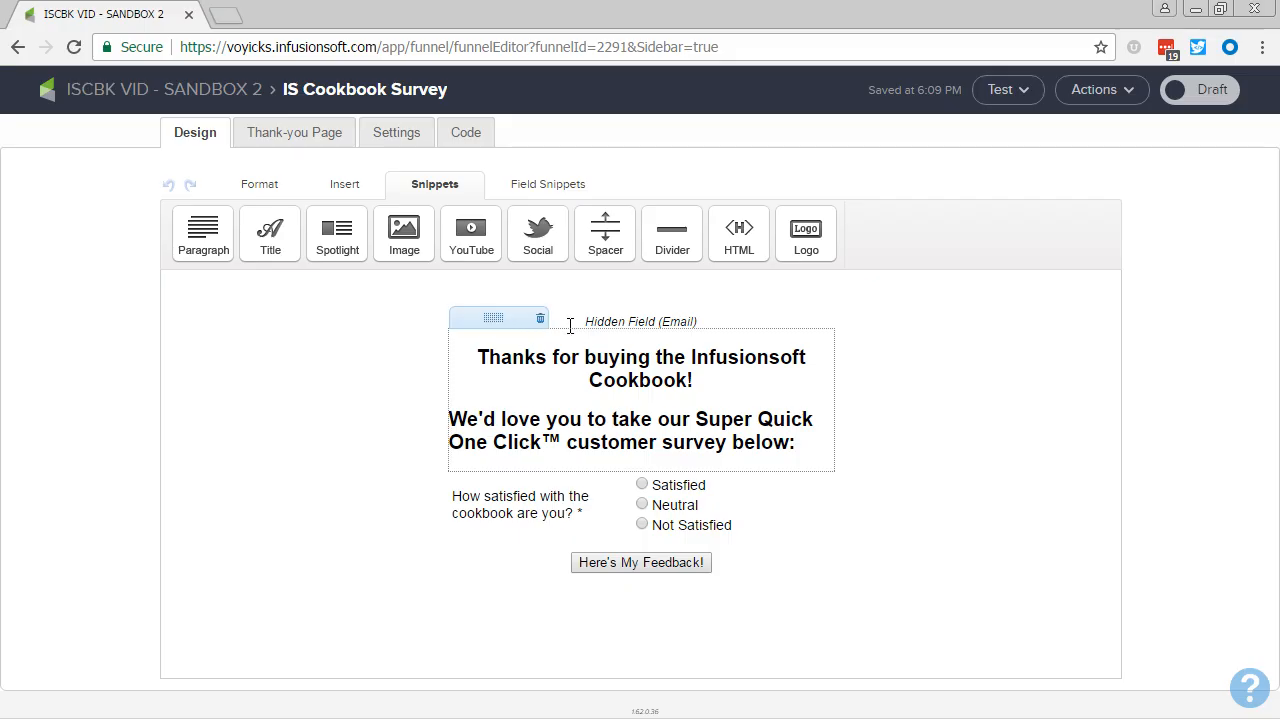
Step: On the form's thank-you page, replace "filling out our form" with "feedback" in the heading and center it
mouse_move(613, 320)
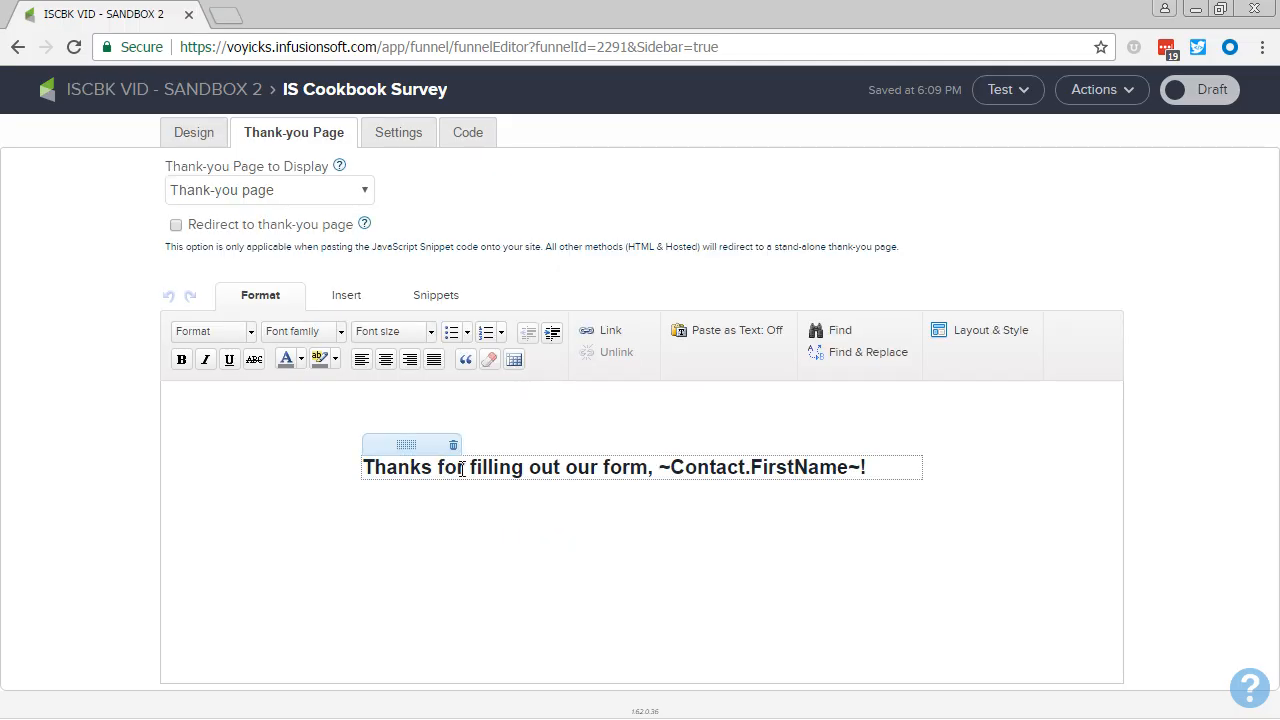
left_click_drag(476, 470, 644, 465)
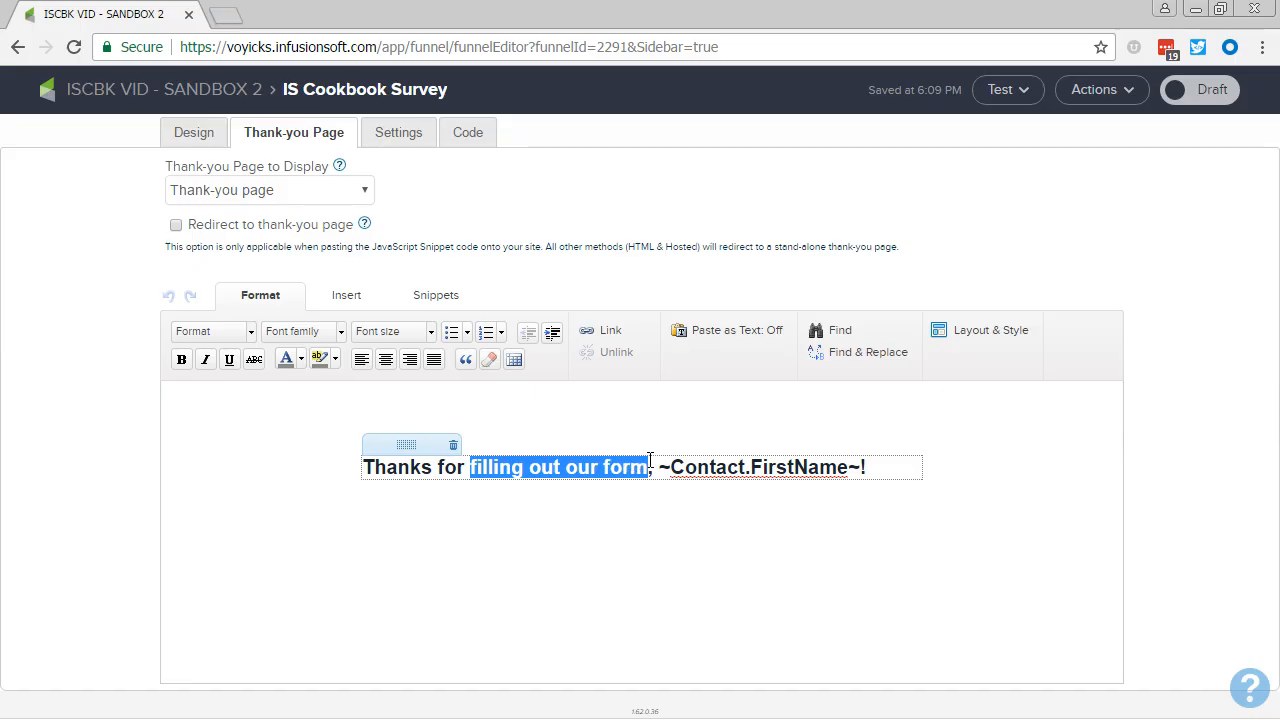
type("feedback")
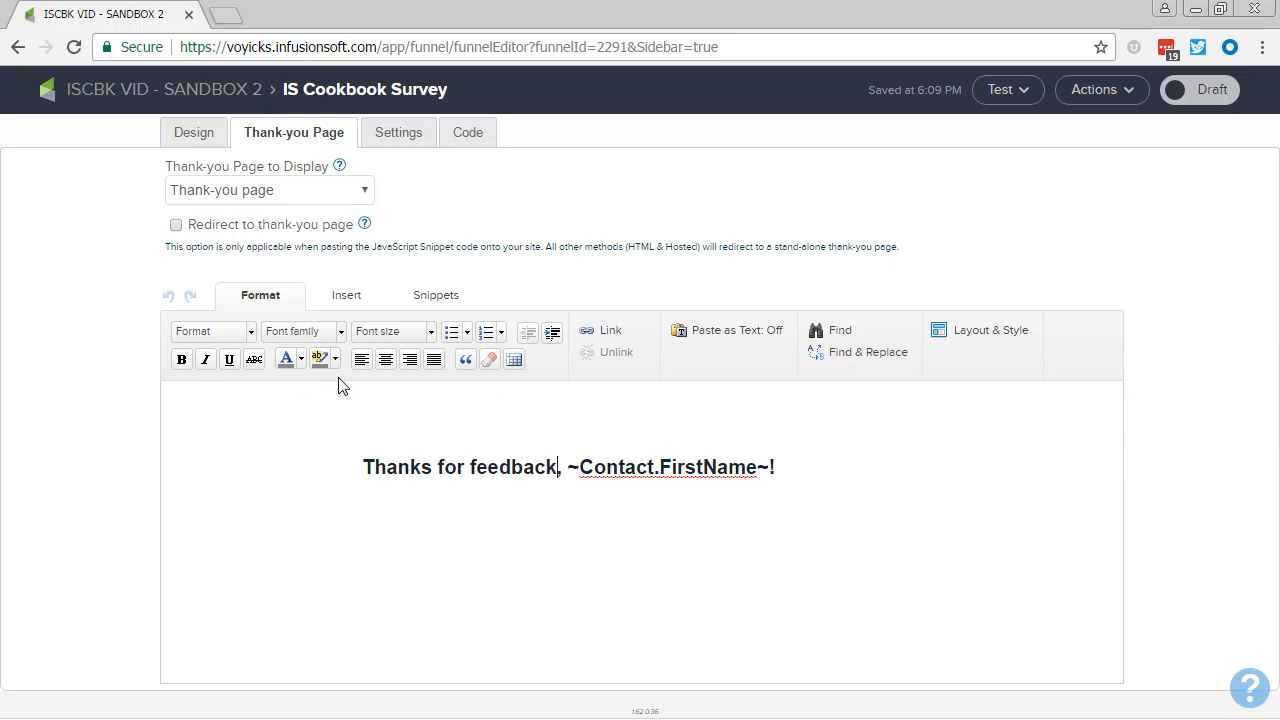
left_click(385, 359)
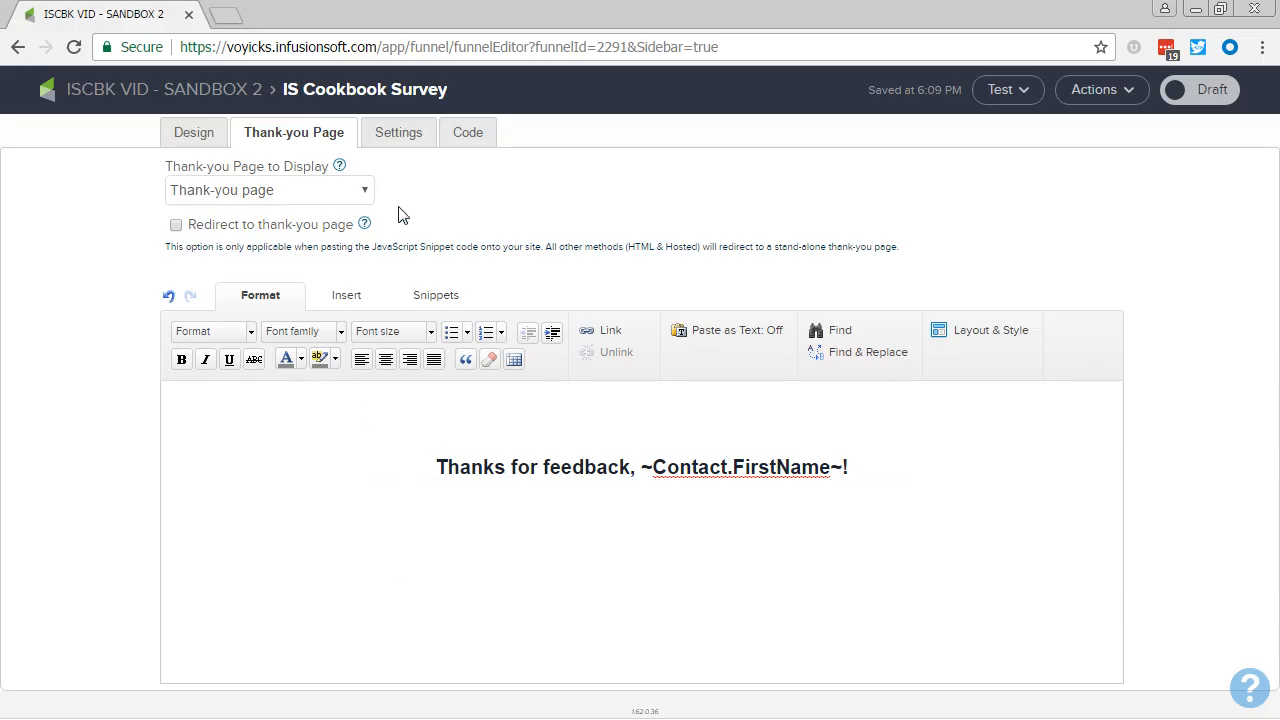
Step: Check the web form's settings, mark the form as Ready, and return to the campaign canvas
left_click(404, 138)
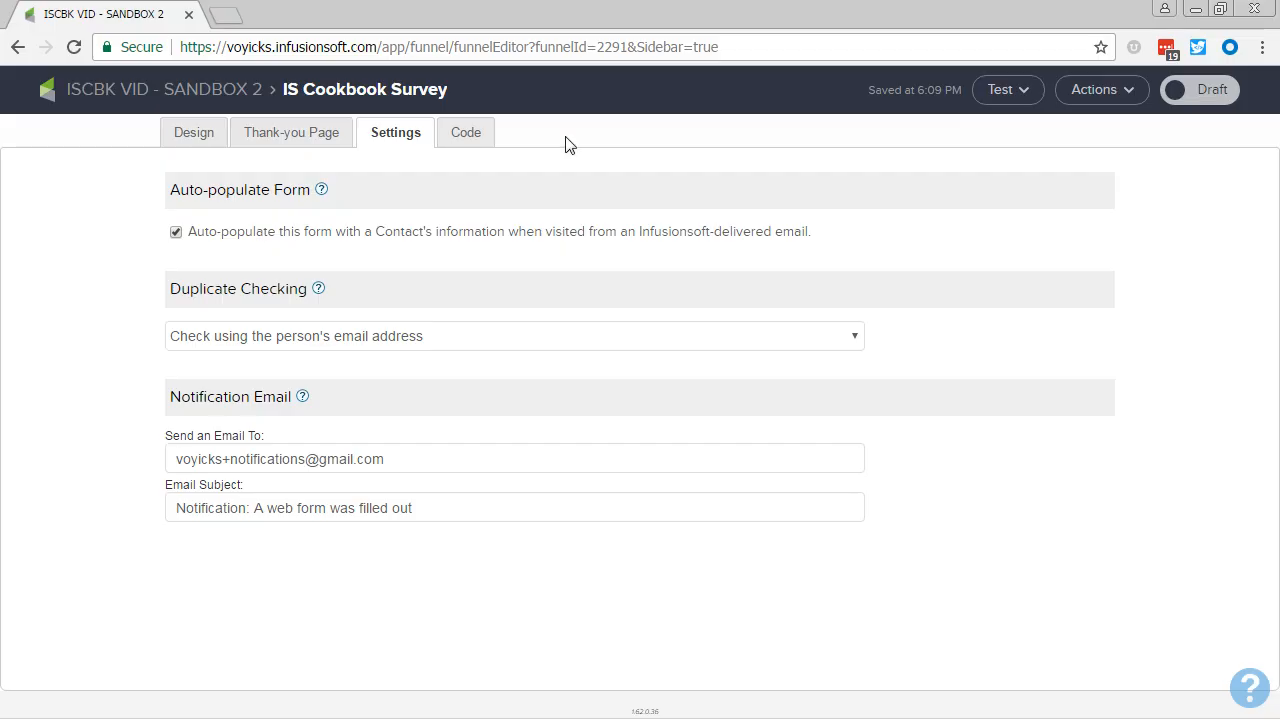
left_click(1190, 95)
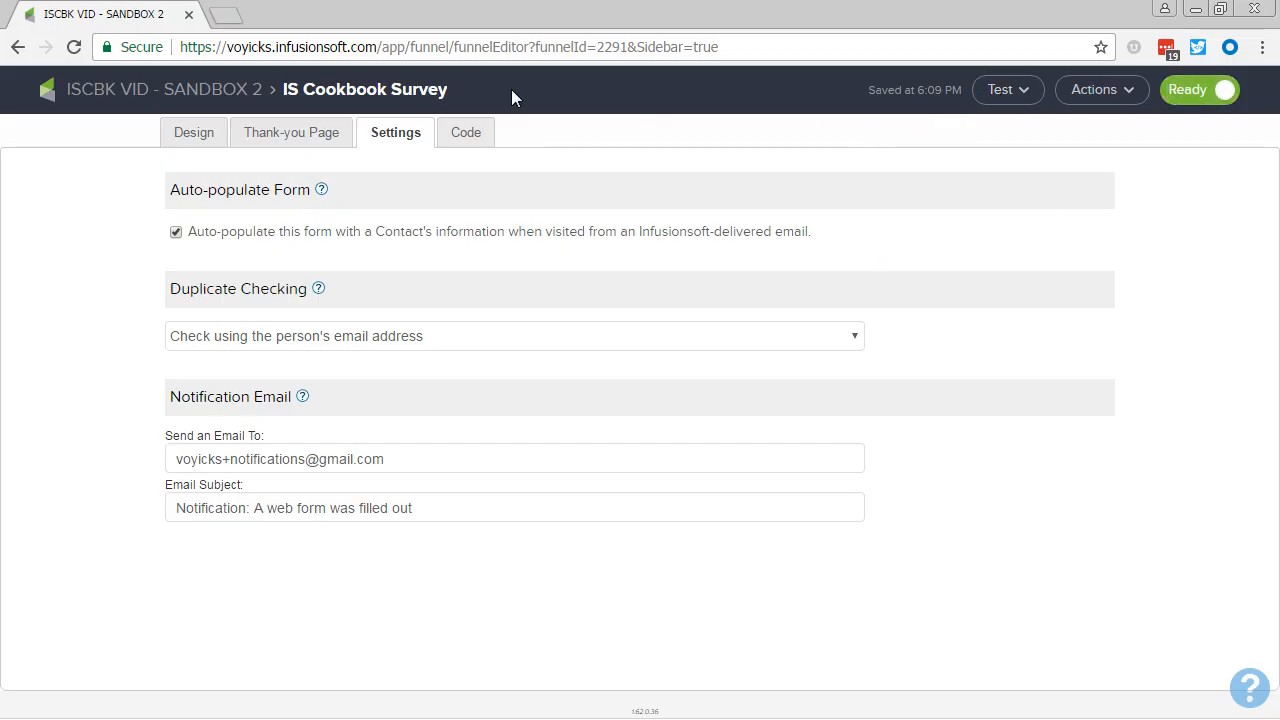
left_click(225, 92)
left_click(476, 450)
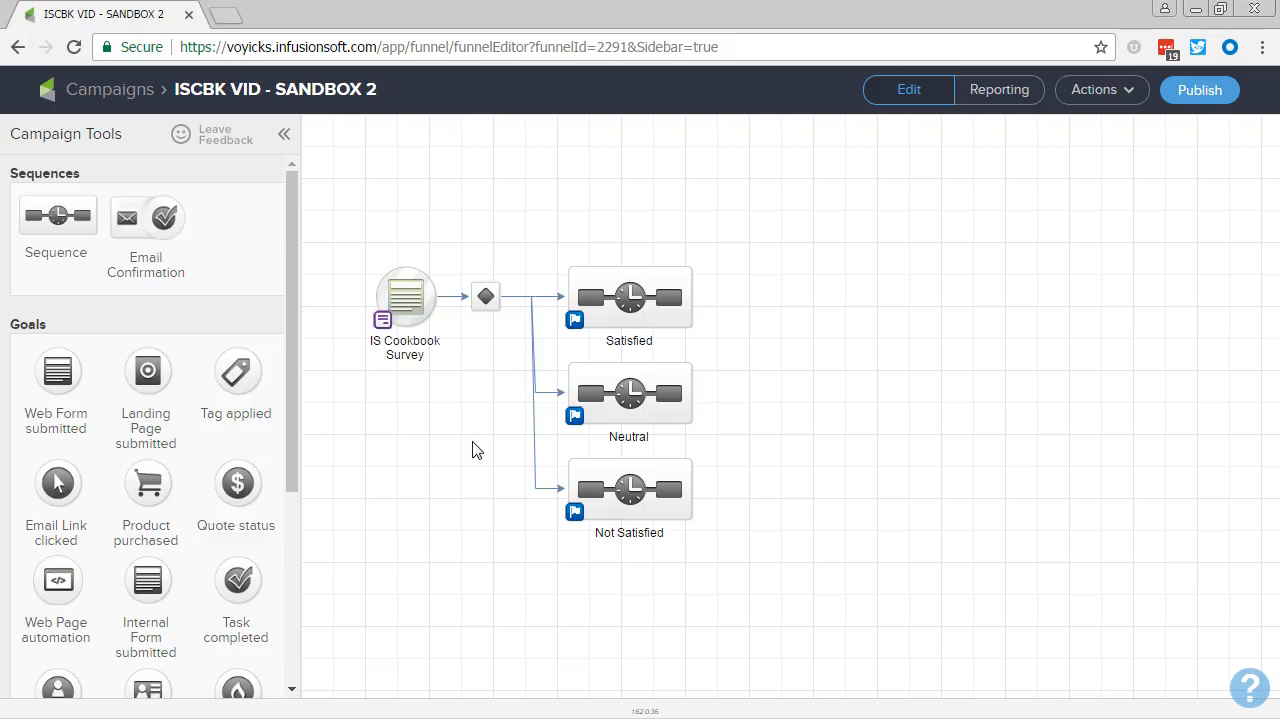
Step: In the decision diamond, add a Satisfied rule: Form Submission's Option "How satisfied with the cookbook are you? - Satisfied" is selected
double_click(487, 298)
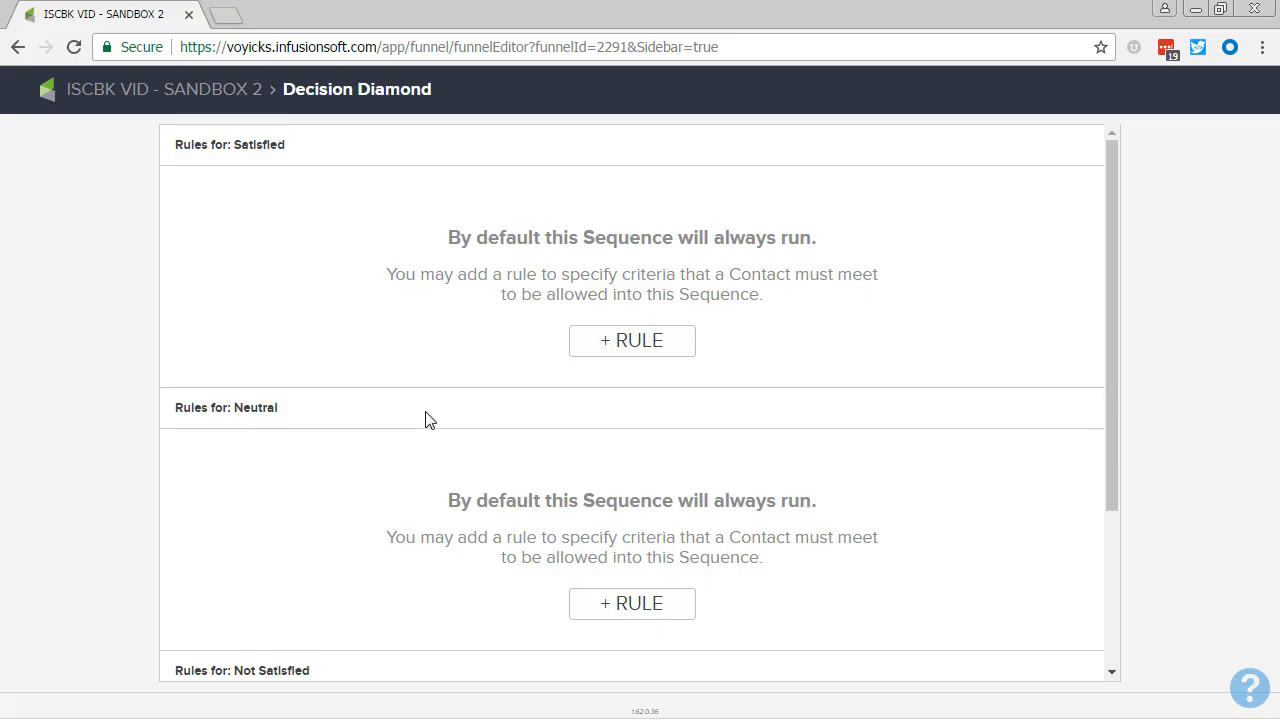
left_click(640, 347)
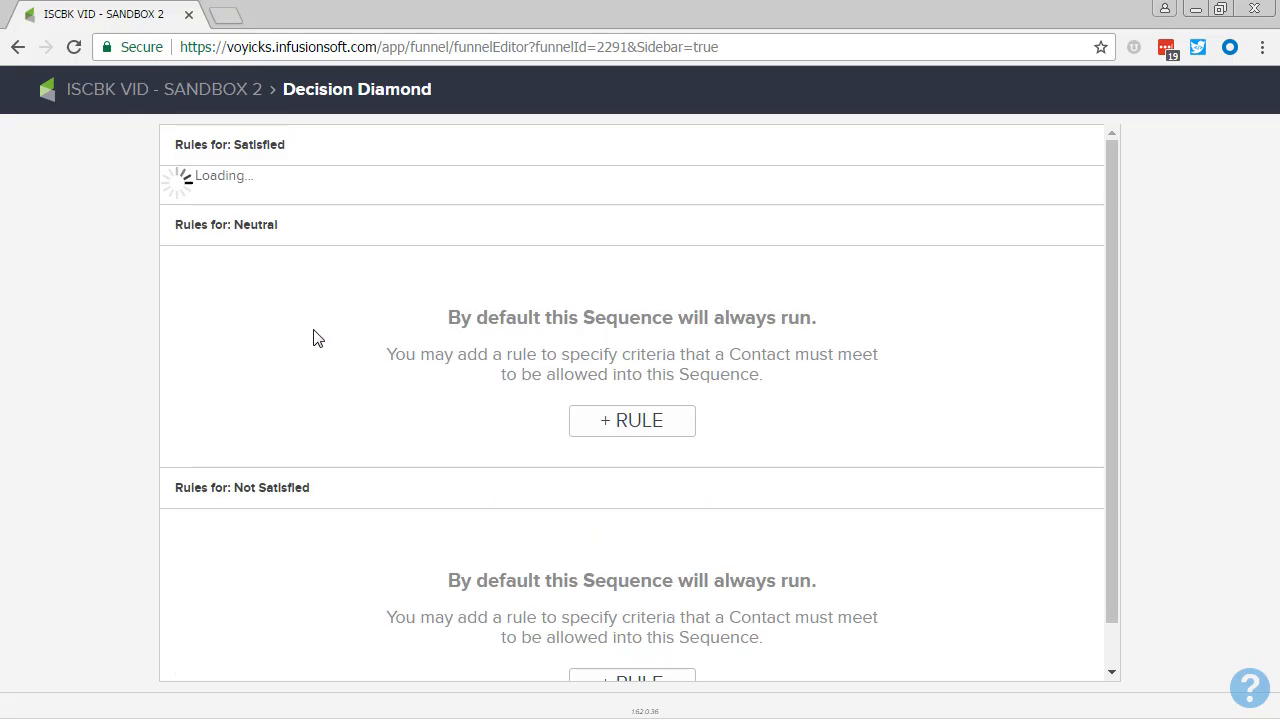
left_click(289, 207)
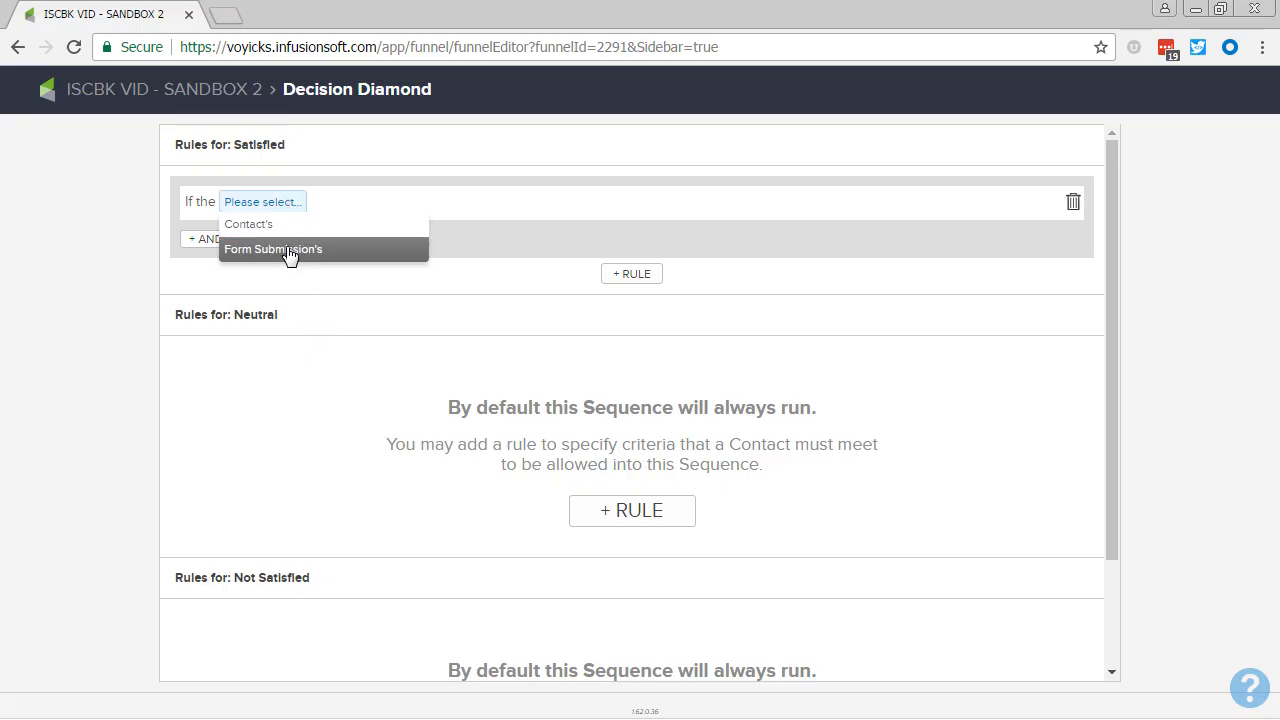
left_click(286, 249)
left_click(349, 206)
left_click(366, 226)
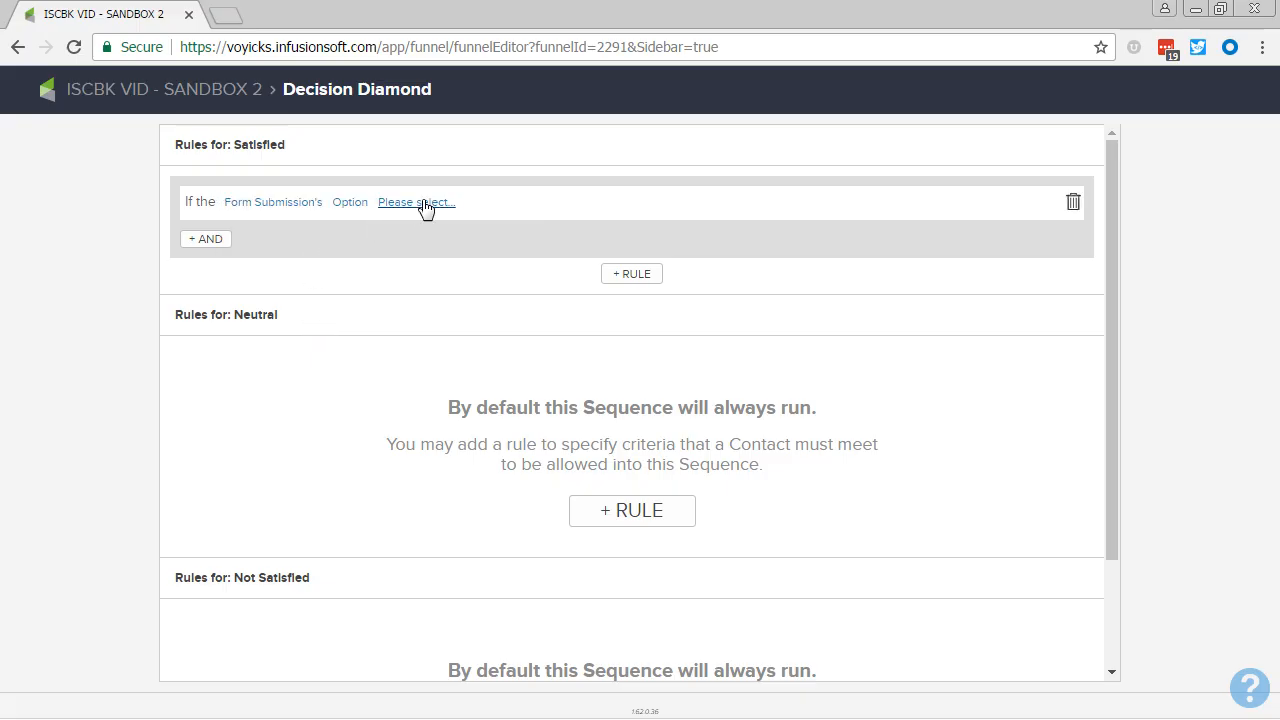
left_click(423, 205)
left_click(441, 232)
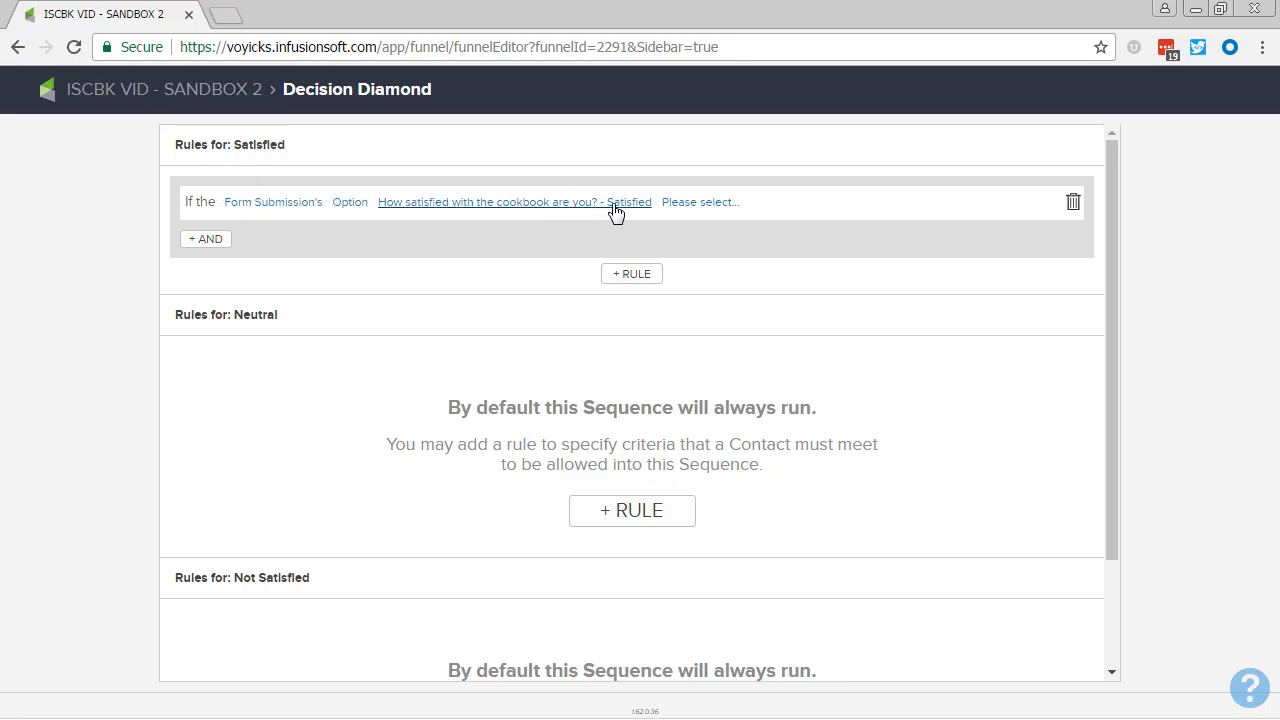
left_click(697, 203)
left_click(700, 221)
left_click_drag(212, 145, 305, 154)
left_click(306, 156)
Step: Add a rule for the Neutral sequence: Form Submission's Option "How satisfied with the cookbook are you? - Neutral" is selected
left_click(624, 510)
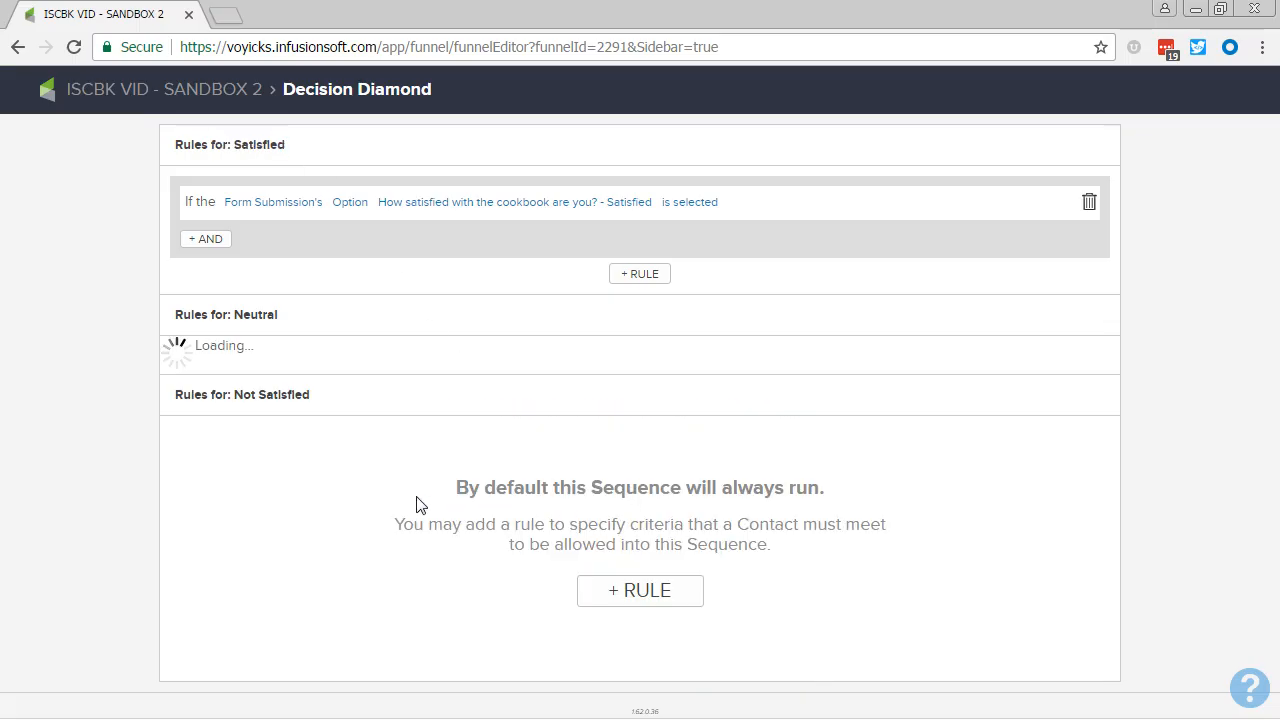
left_click(278, 378)
left_click(297, 418)
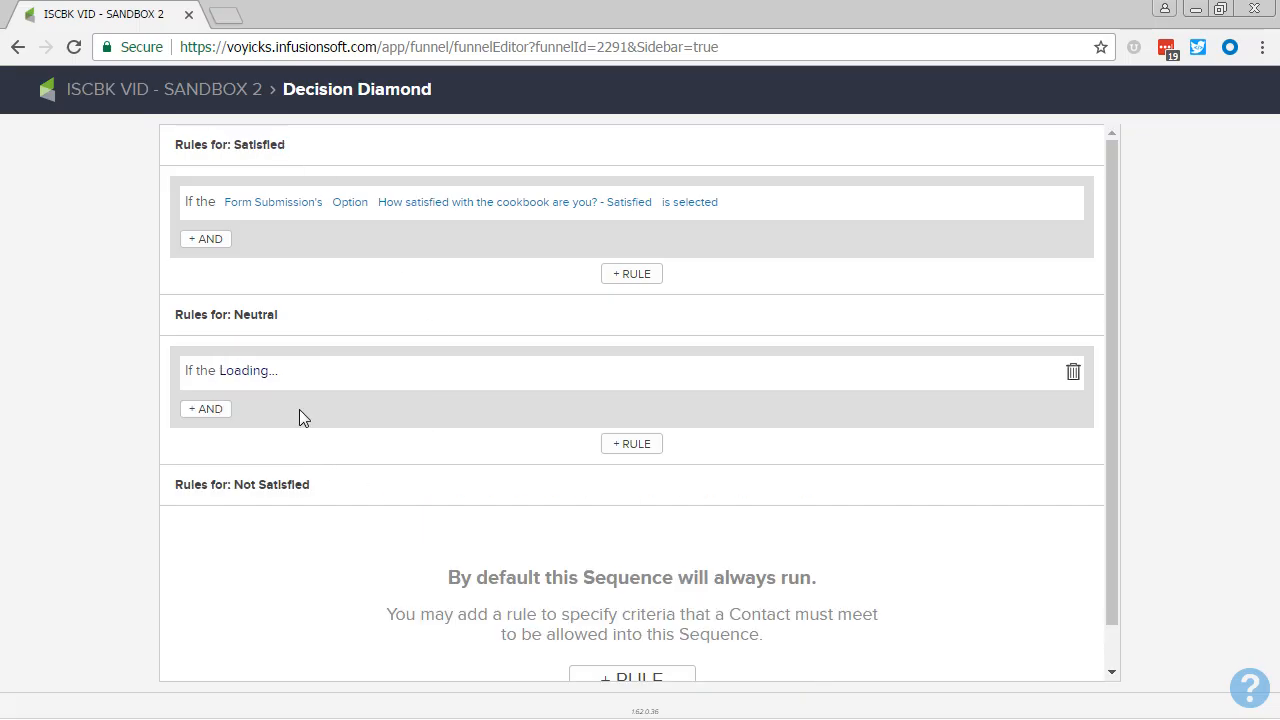
left_click(356, 375)
left_click(372, 400)
left_click(416, 378)
left_click(446, 442)
left_click(690, 372)
left_click(684, 393)
left_click_drag(214, 317, 297, 314)
left_click(402, 462)
Step: Add a Not Satisfied rule: Form Submission's Option "How satisfied with the cookbook are you? - Not Satisfied" is selected; return to the campaign
scroll(414, 482, "down", 1)
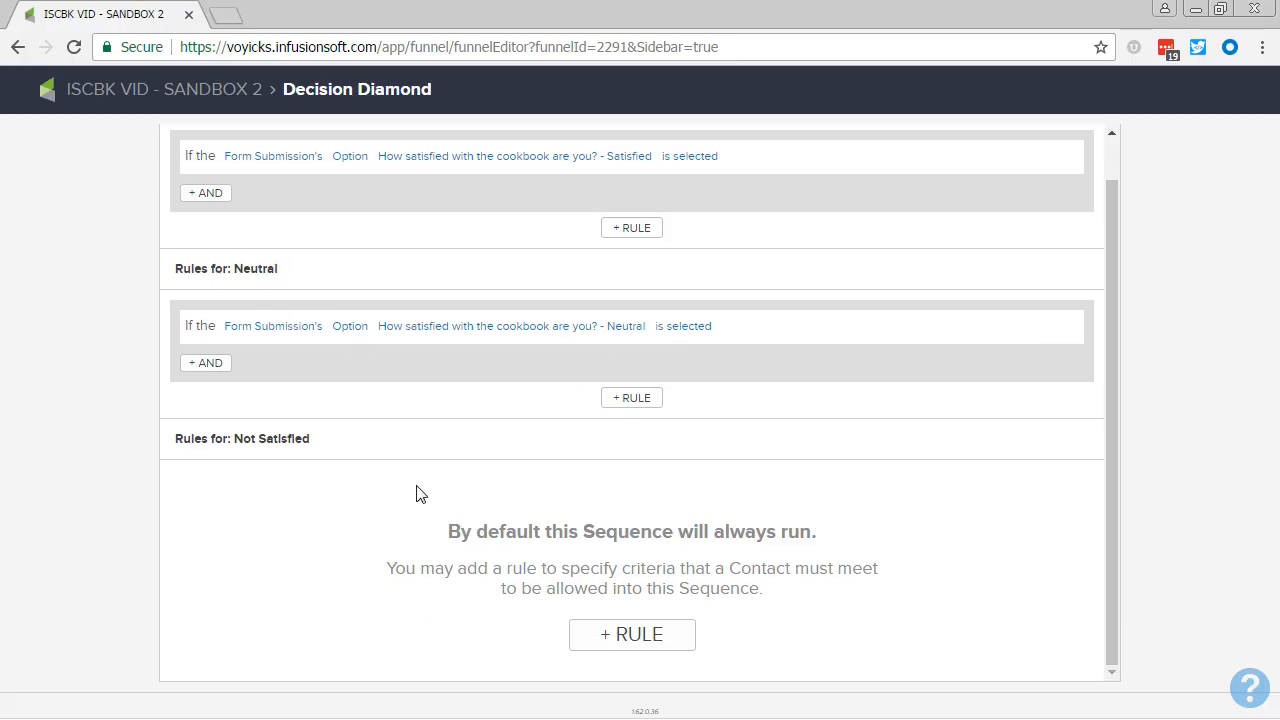
left_click(643, 645)
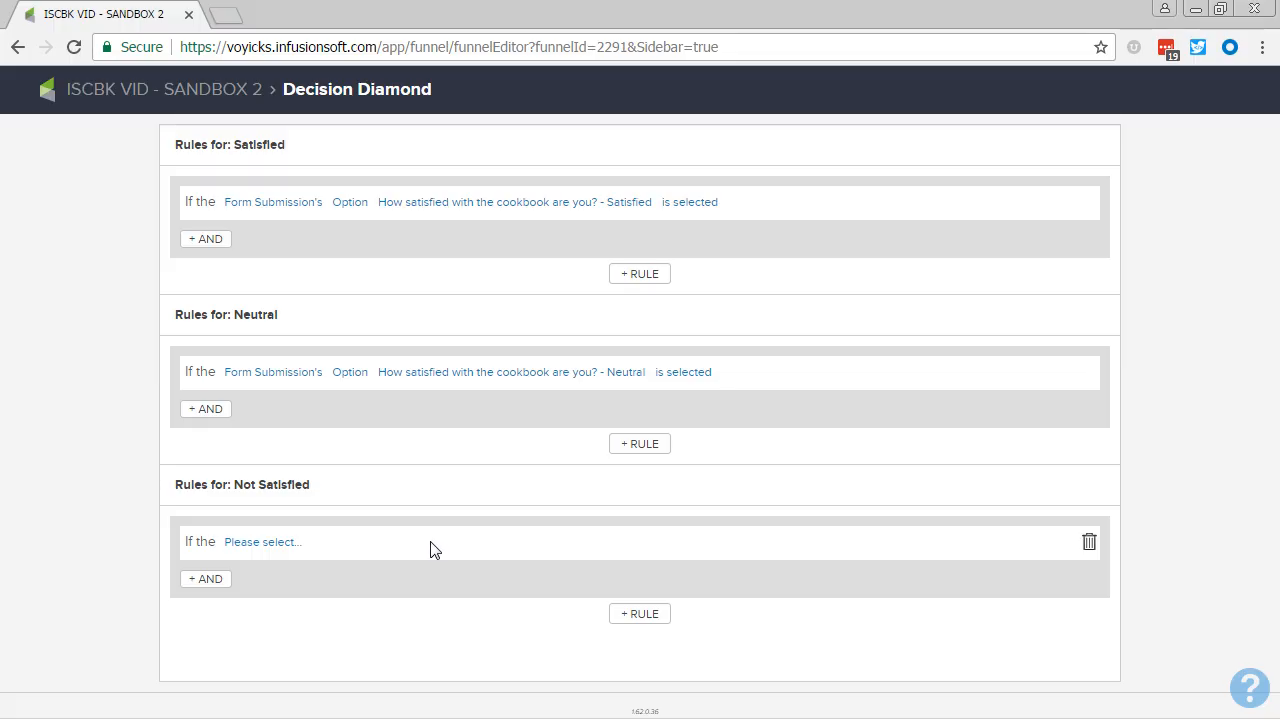
left_click(281, 552)
left_click(286, 589)
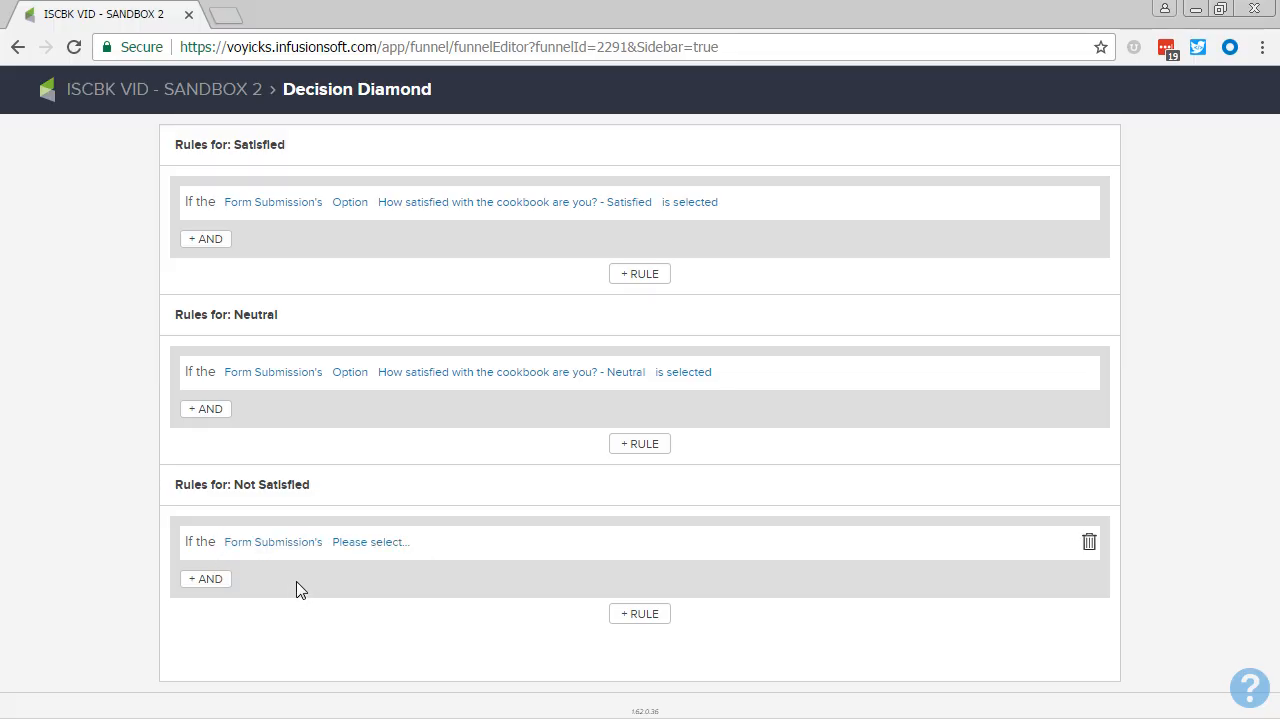
left_click(366, 540)
left_click(366, 566)
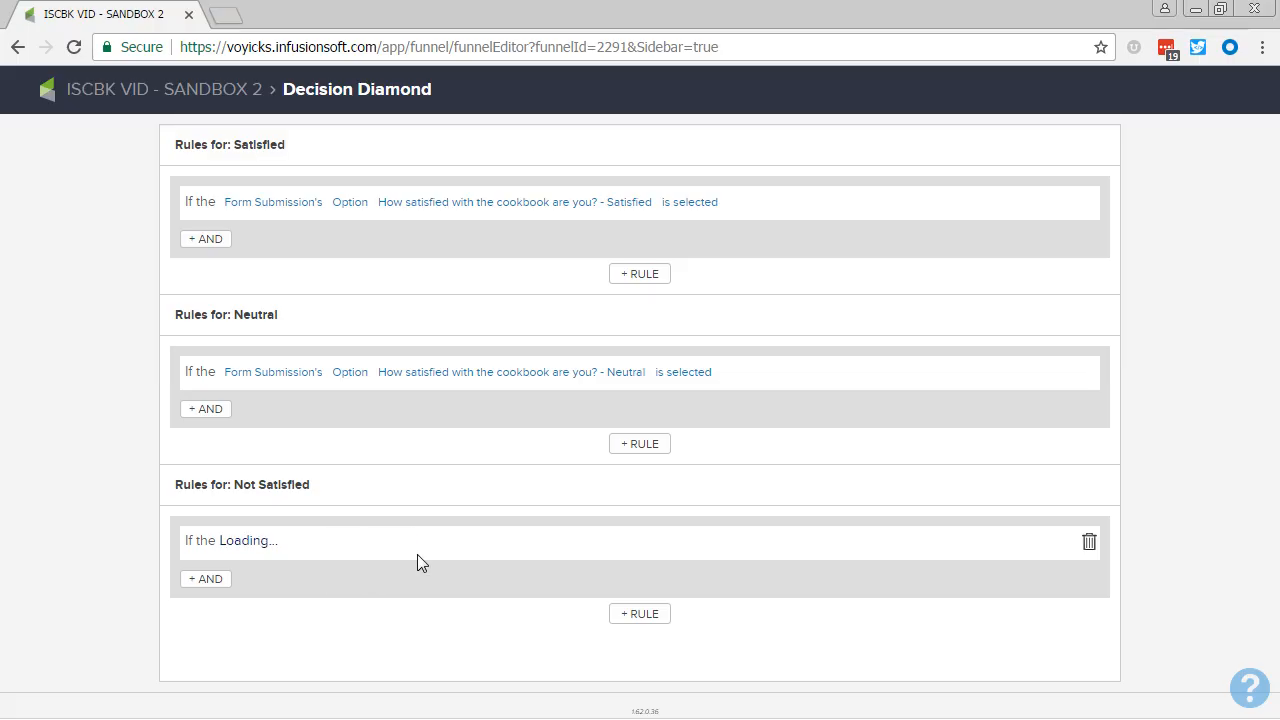
left_click(419, 545)
left_click(435, 648)
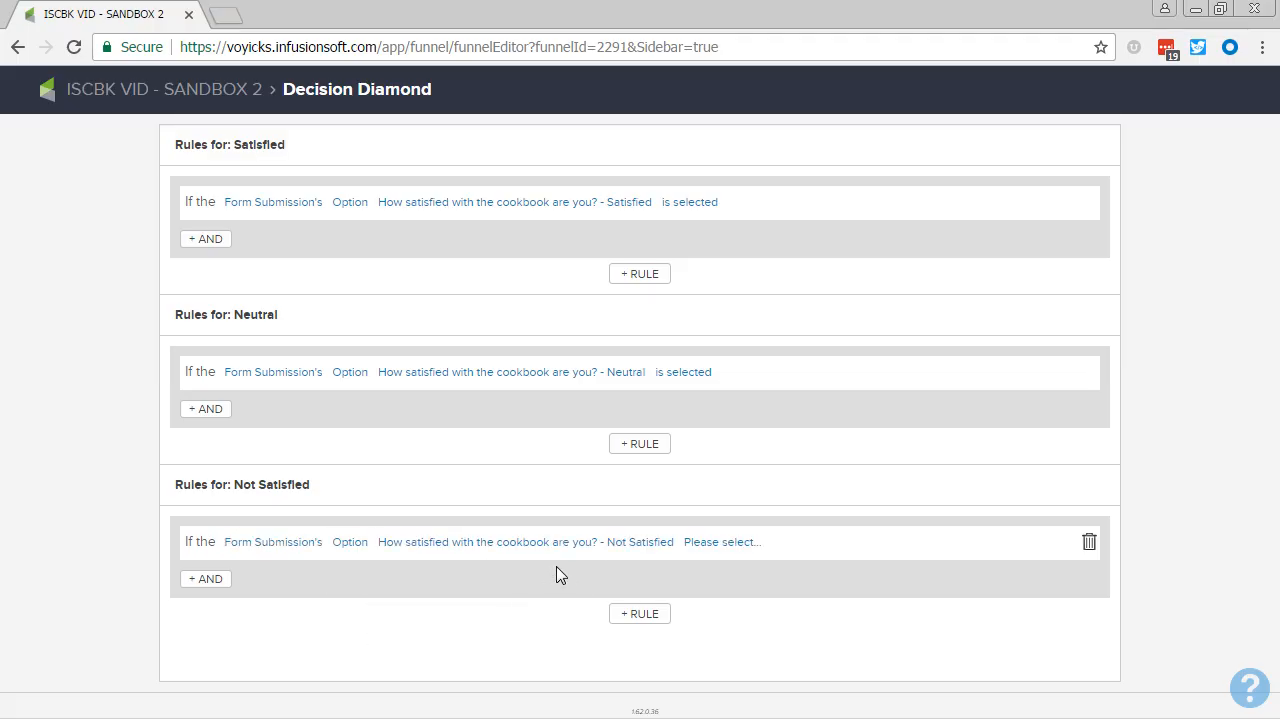
left_click(698, 545)
left_click(703, 566)
left_click(100, 90)
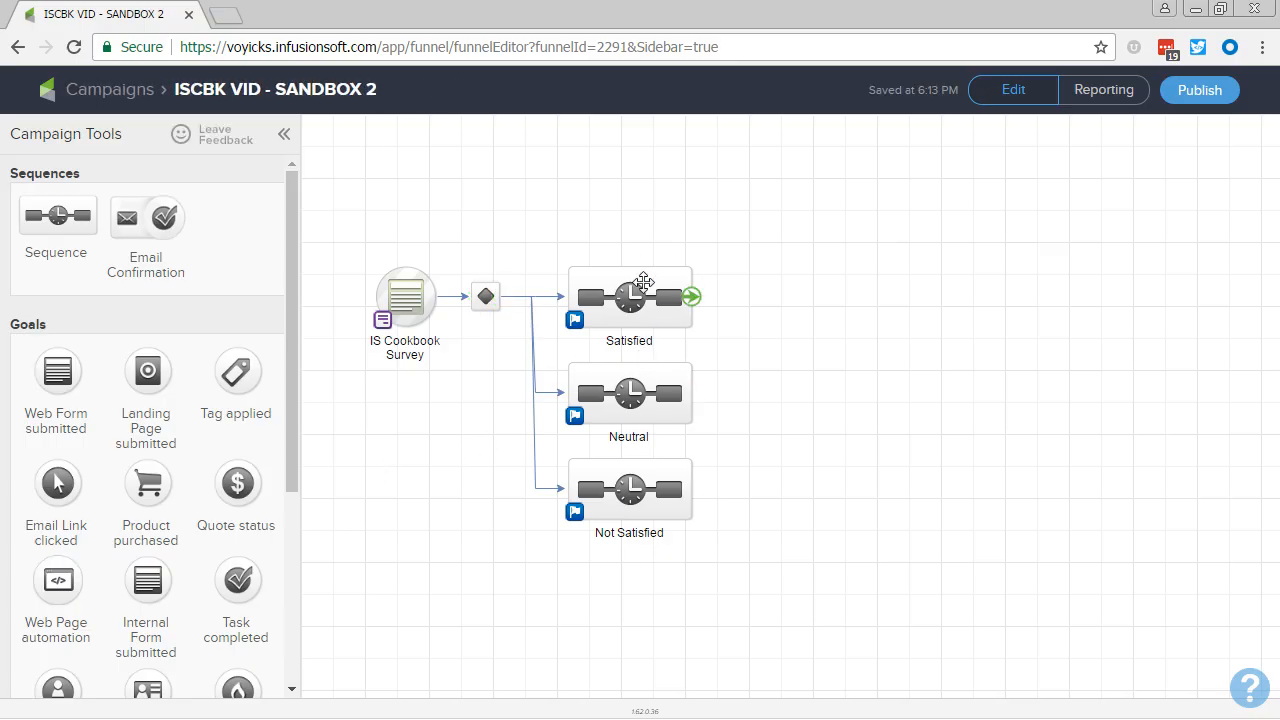
Step: In the Satisfied sequence, add an email after Start and name it "Thank You & Testimonial Request"
double_click(643, 284)
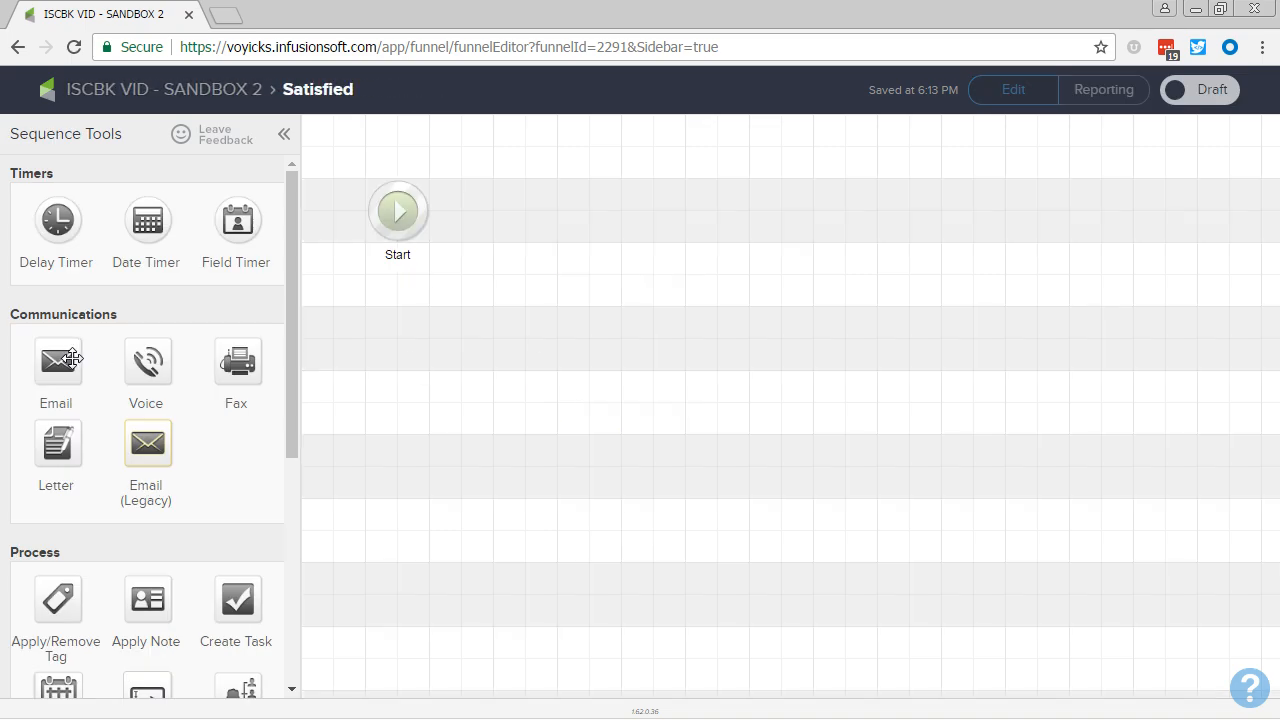
left_click_drag(72, 358, 590, 212)
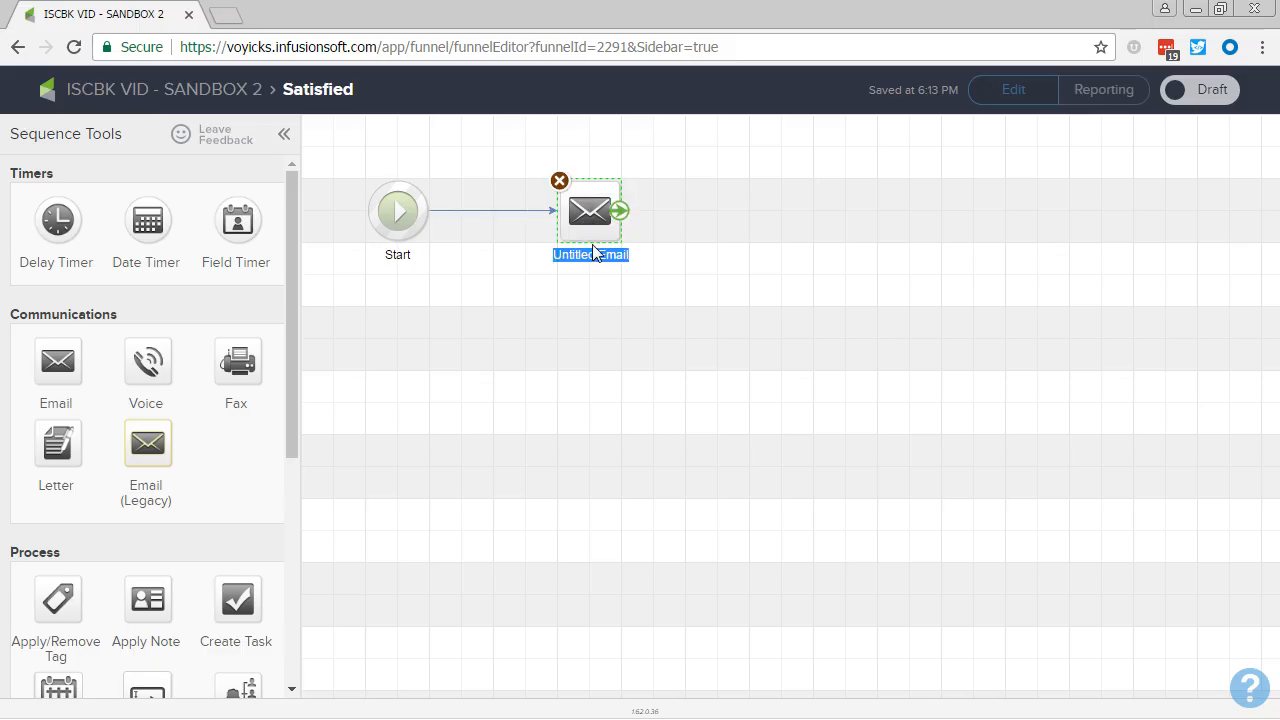
type("THank")
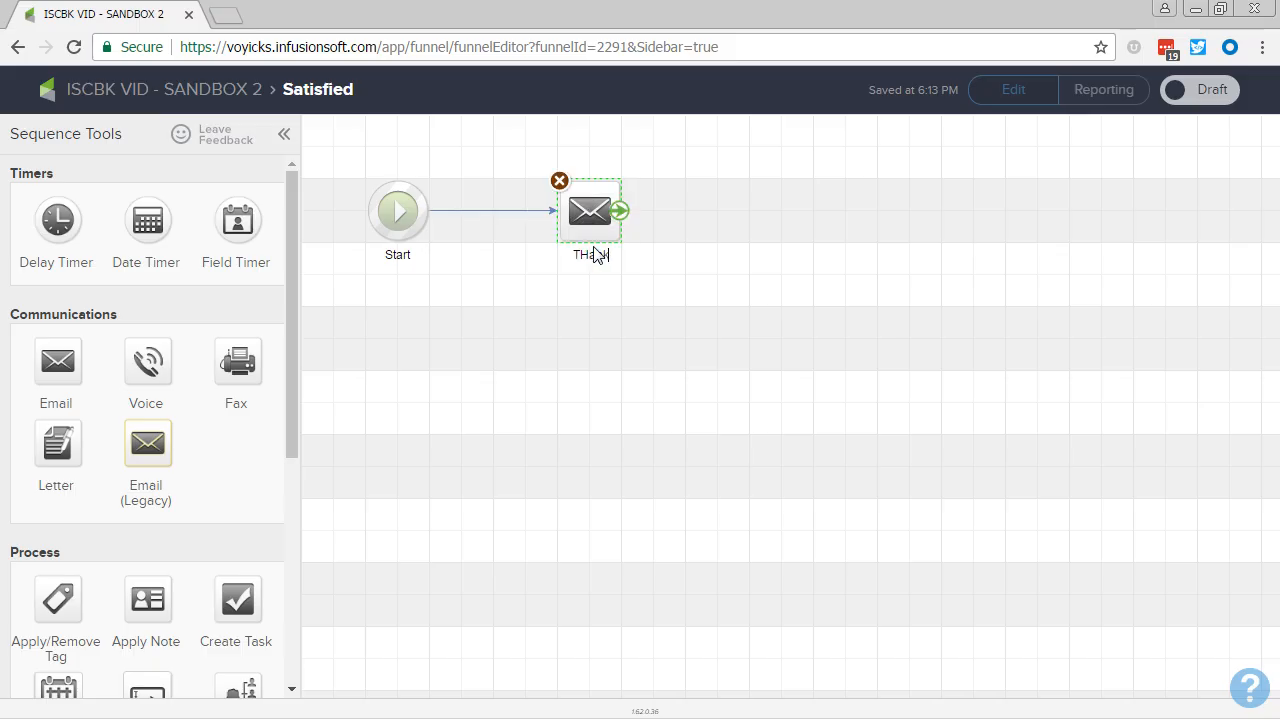
type(" You & Testimonial")
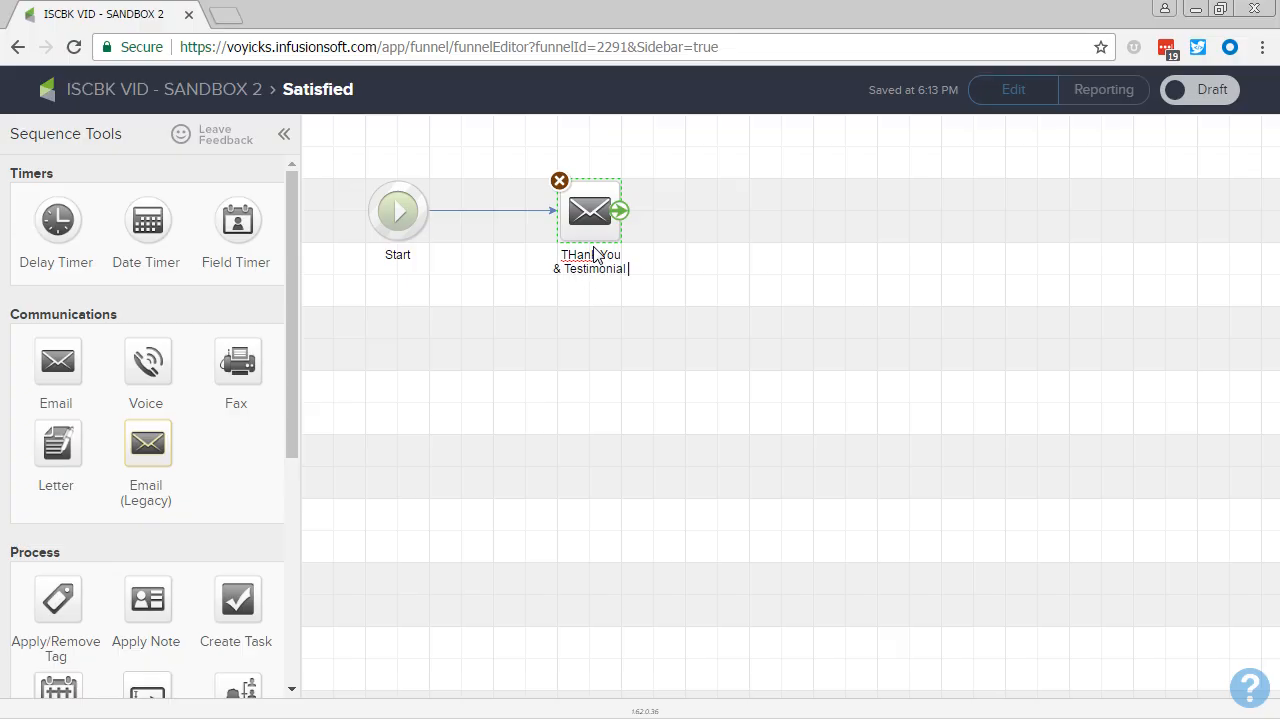
type(" Request")
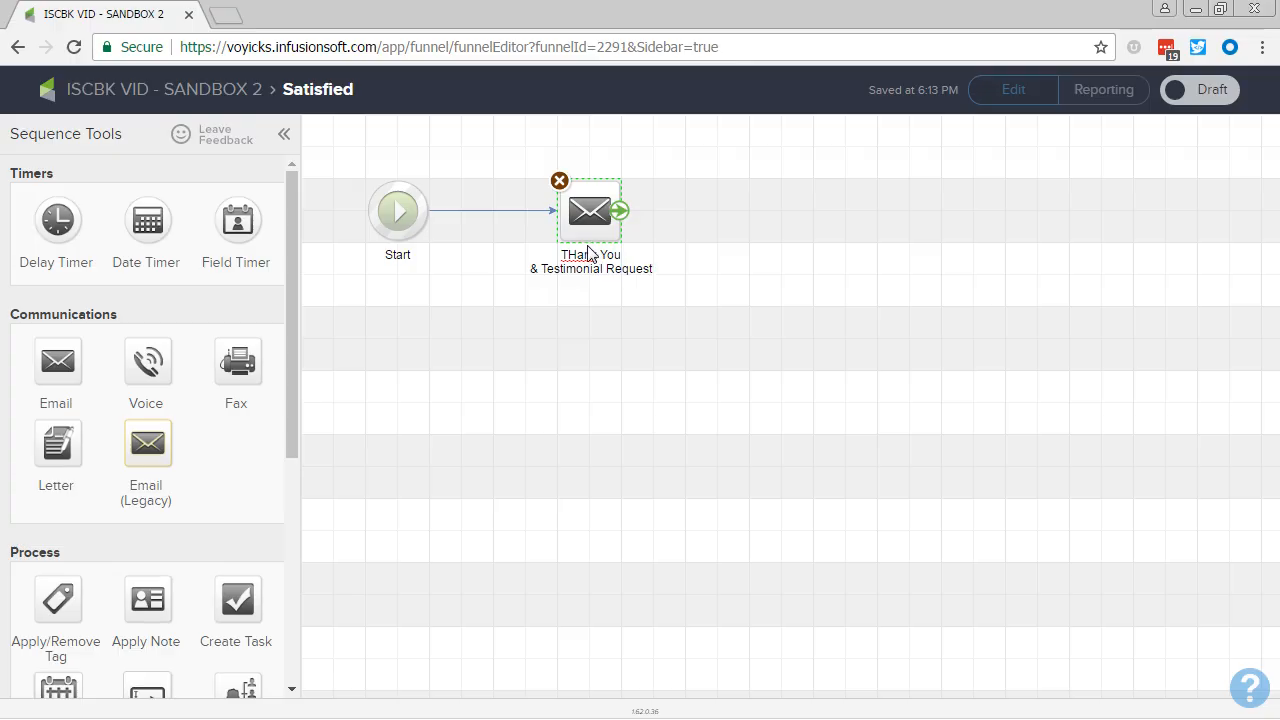
key("BackSpace")
type("h")
left_click(557, 334)
Step: Create the Thank You & Testimonial Request message as a blank email and set its sender to The contact's owner
double_click(608, 232)
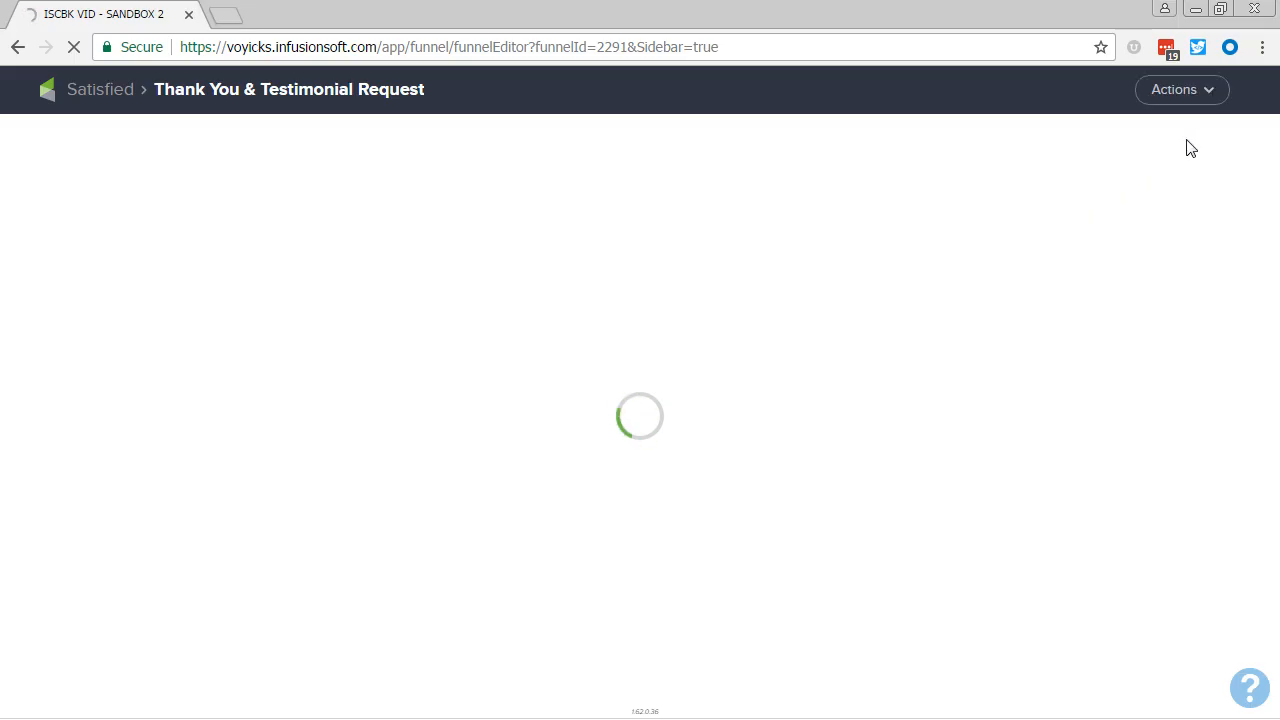
left_click(1188, 100)
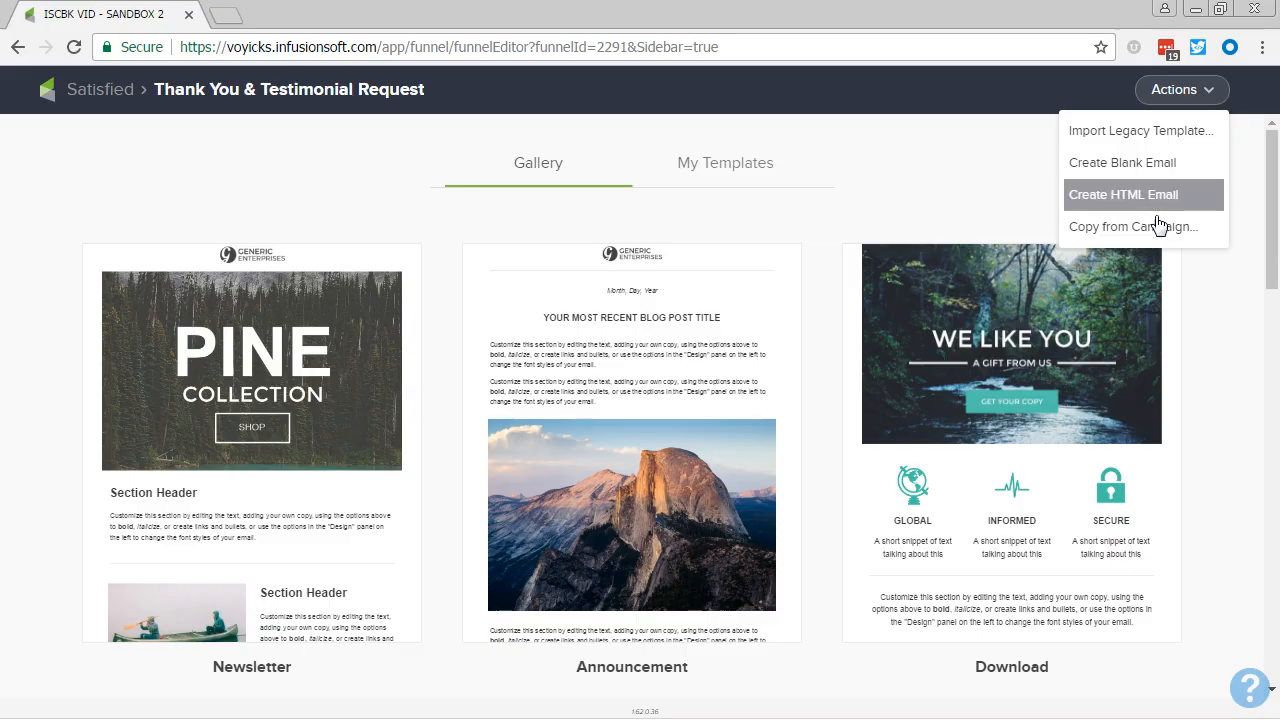
left_click(1140, 176)
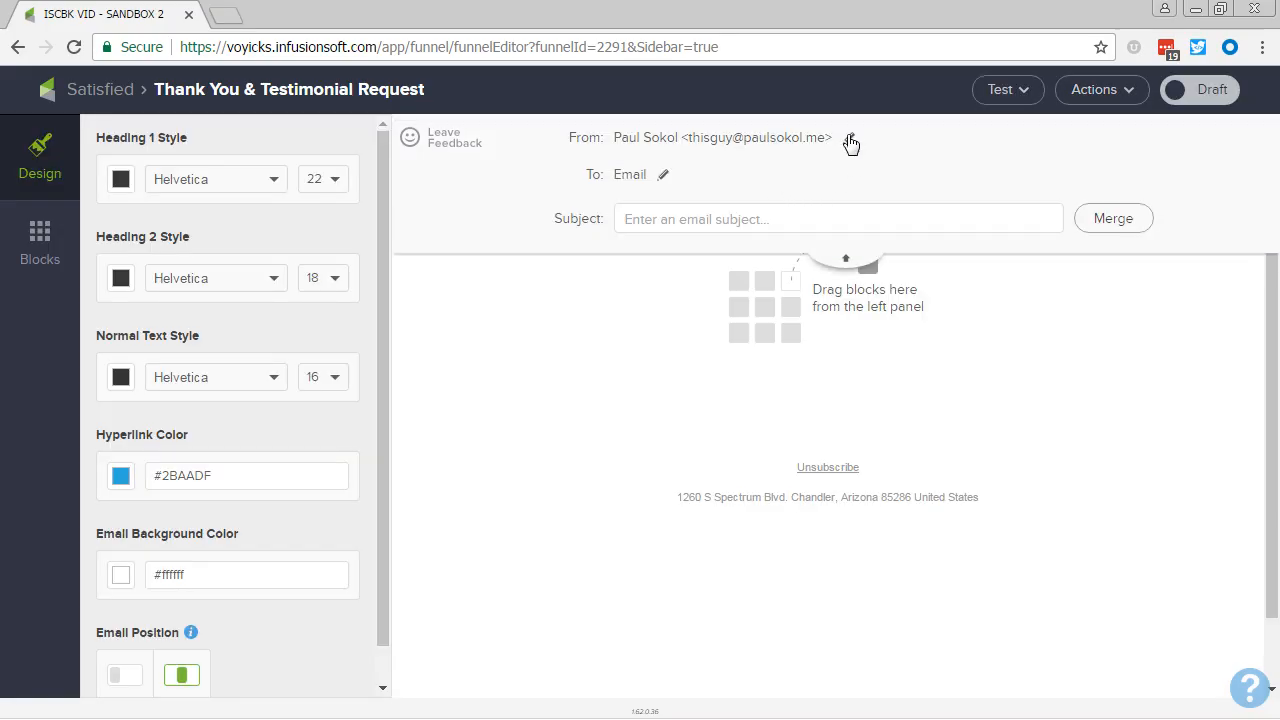
left_click(849, 139)
left_click(805, 197)
left_click(624, 328)
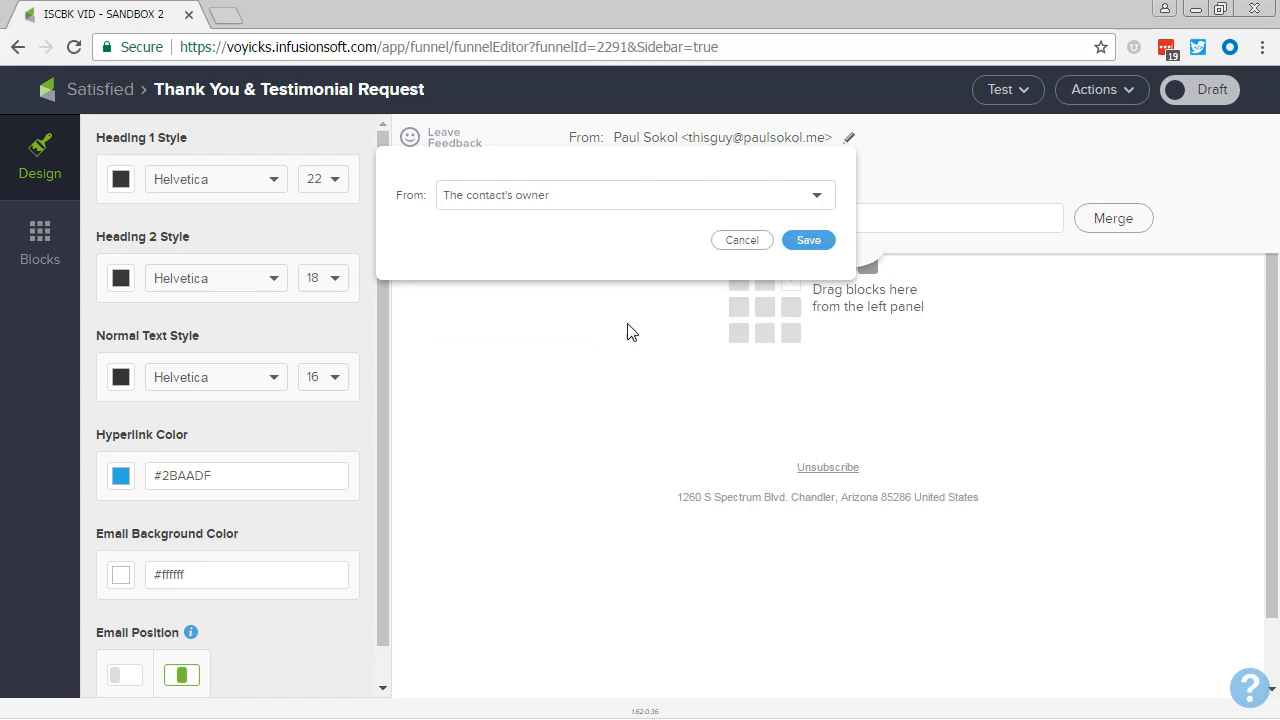
left_click(806, 239)
Step: Set the email subject to "thanks" and add a text block to the email body
left_click(800, 216)
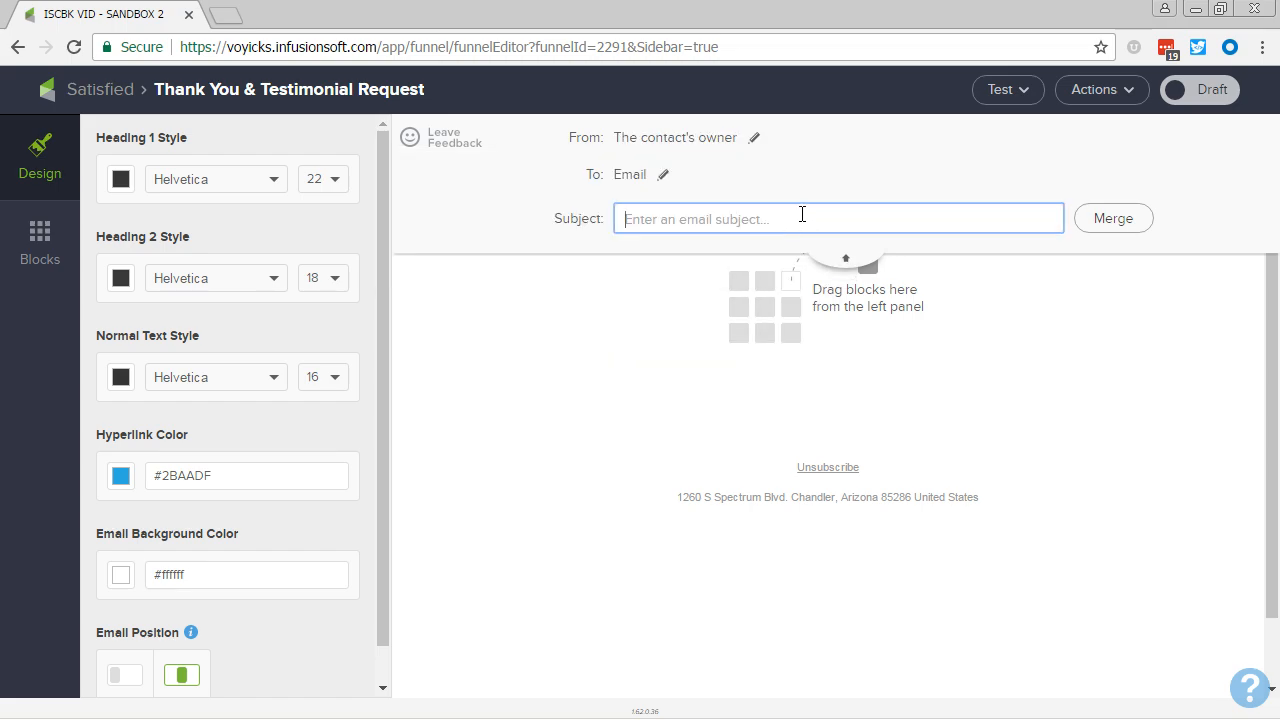
type("thanks")
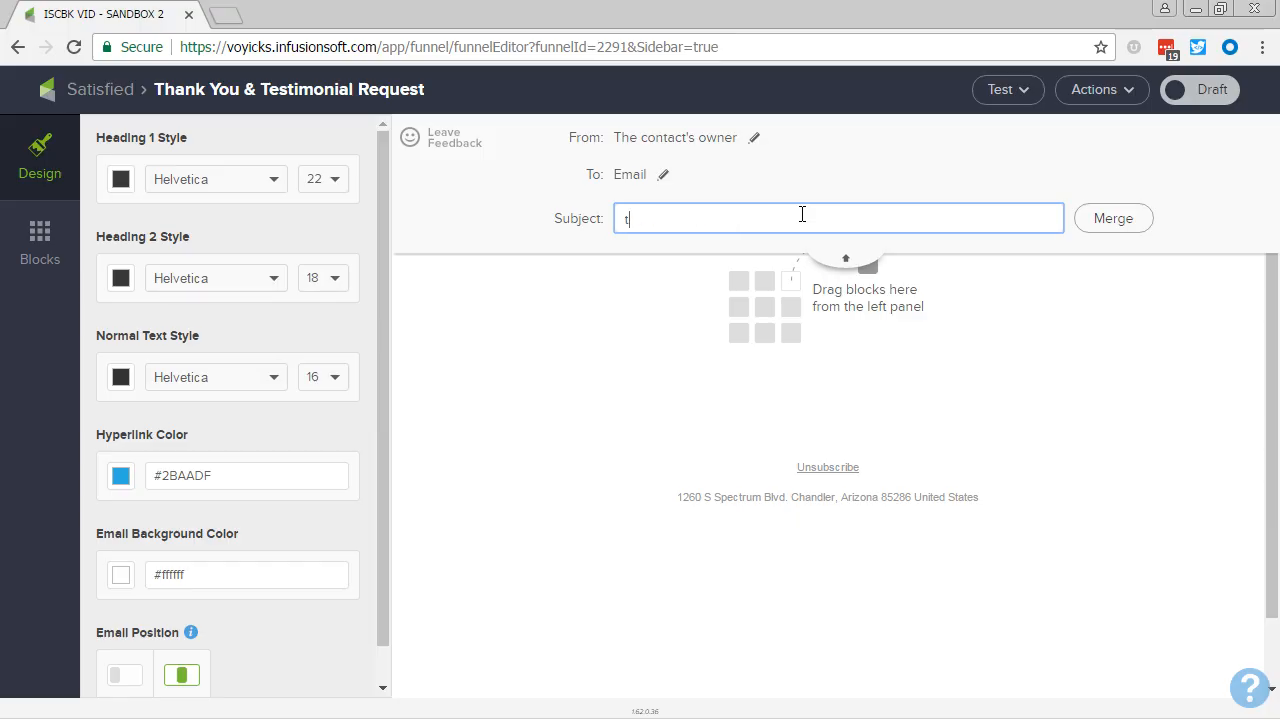
left_click(18, 265)
left_click_drag(148, 186, 814, 322)
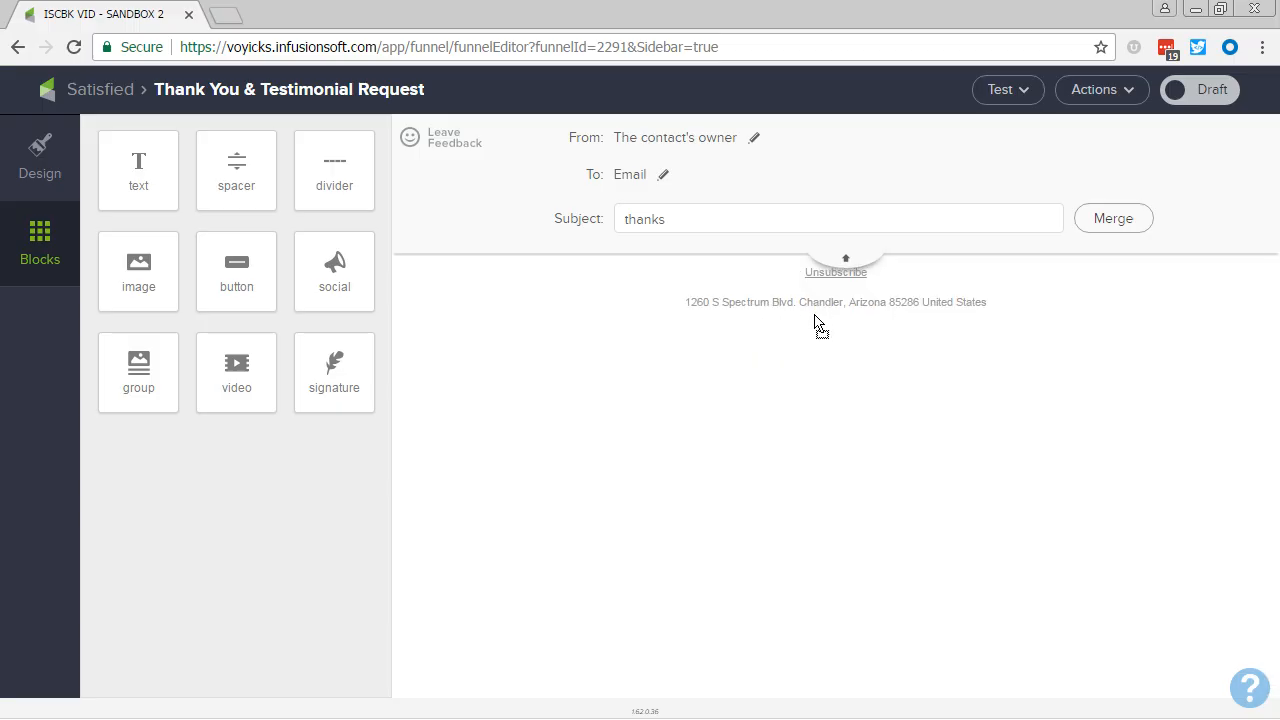
Step: Replace the text block's placeholder with the greeting "Hey ~Contact.FirstName~," using the contact's First Name merge field
triple_click(824, 259)
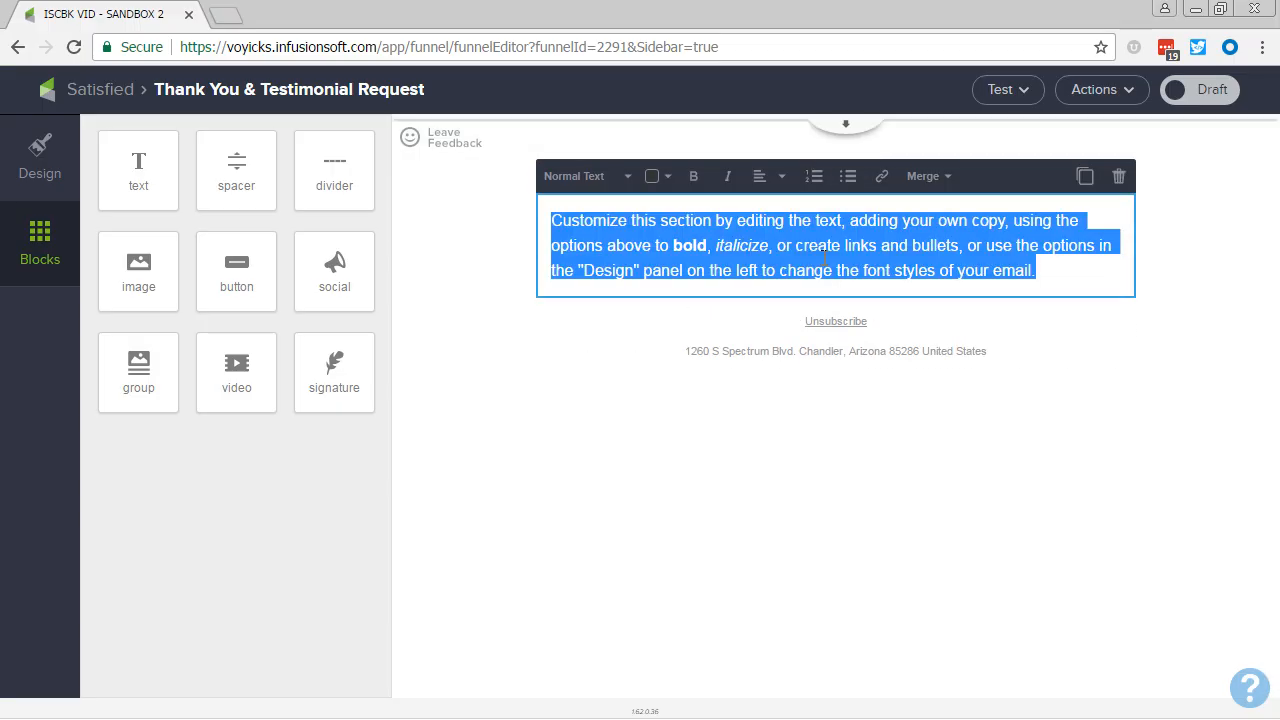
type("Hey")
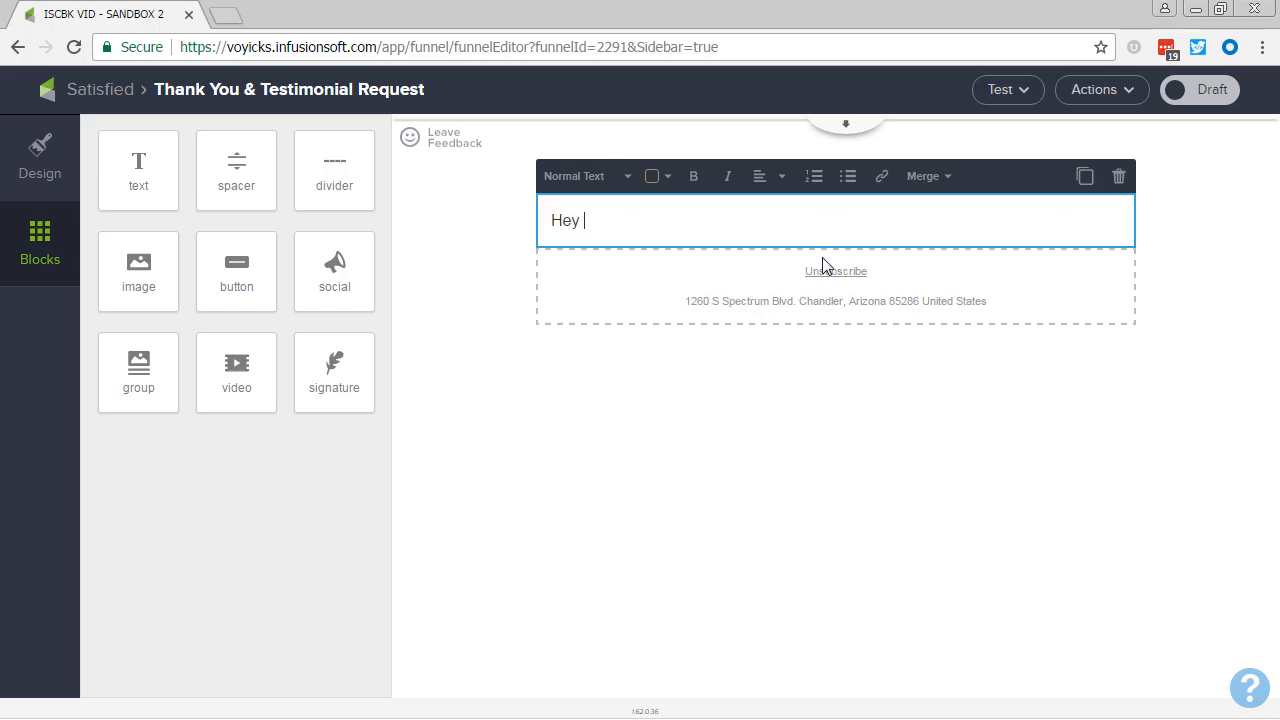
left_click(926, 178)
left_click(972, 208)
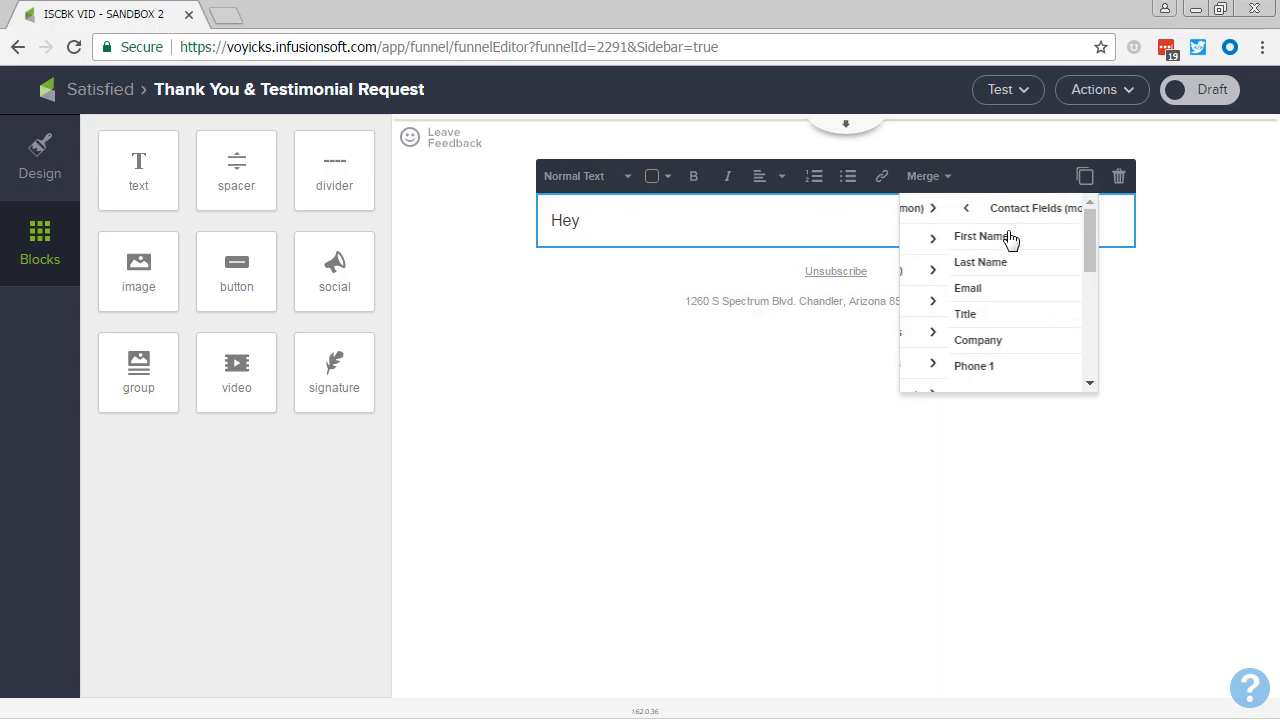
left_click(1008, 248)
type(",")
key("Return")
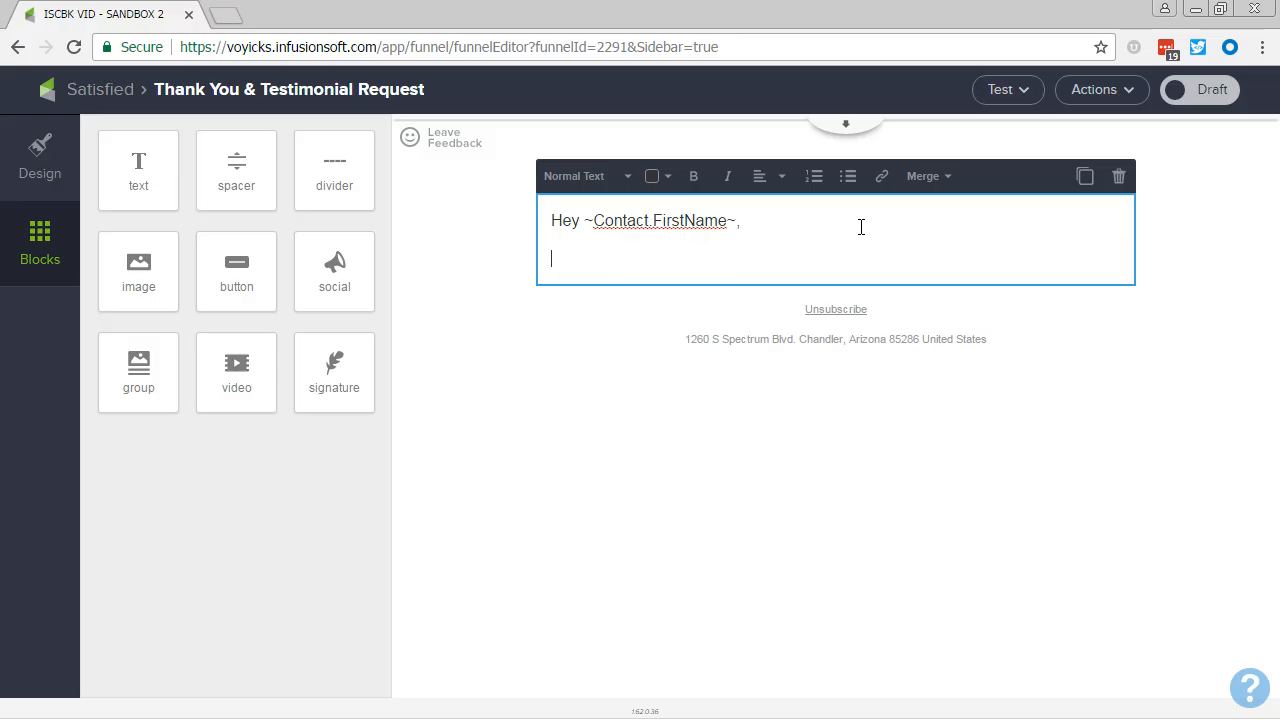
Step: Below the greeting, write "Thanks for taking our survey and I'm very happy to hear you are satisfied."
key("Return")
type("Thanks for m")
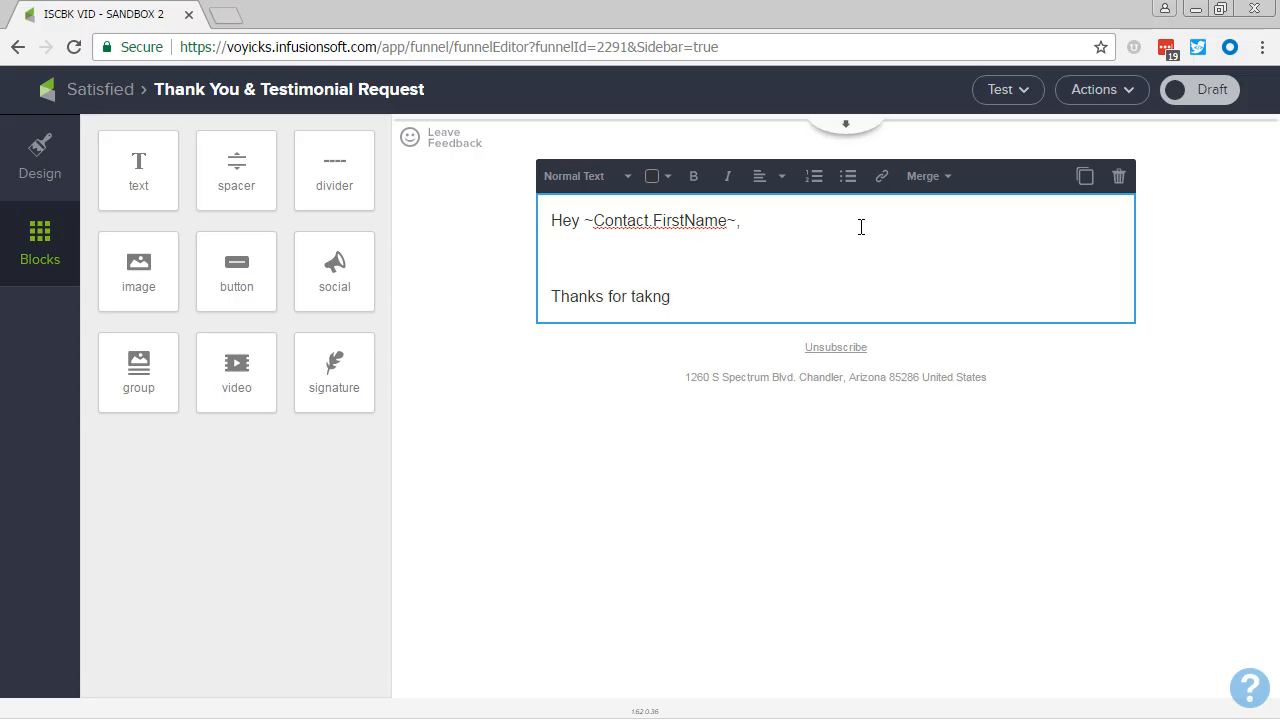
type("takn")
key("BackSpace")
type("ing our survey")
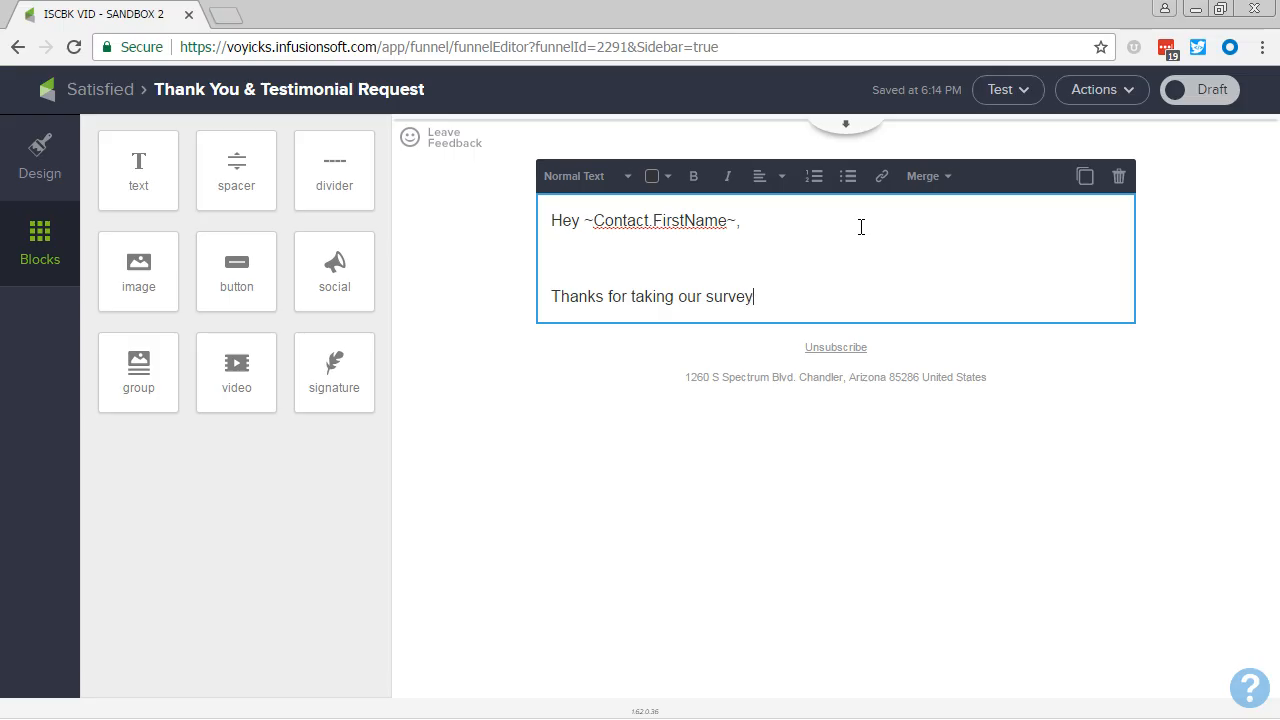
type(" and I'm very hapy to hear ")
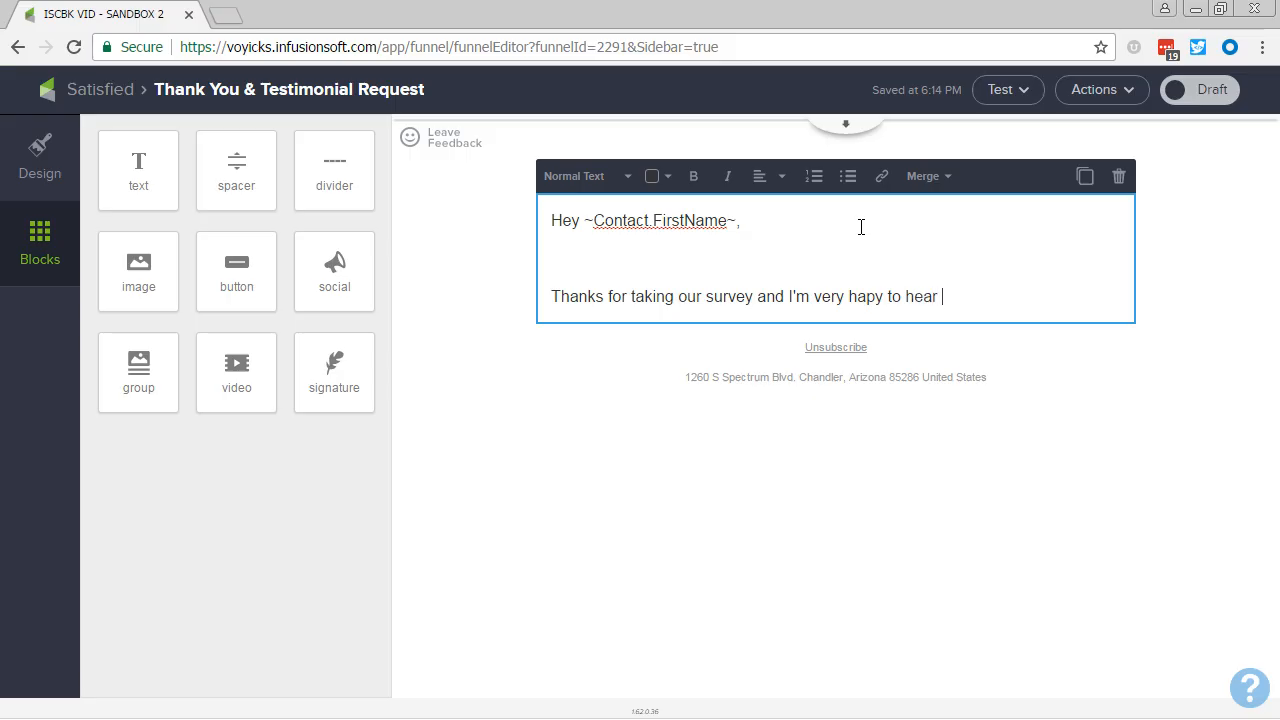
type("p")
key("End")
type("you ")
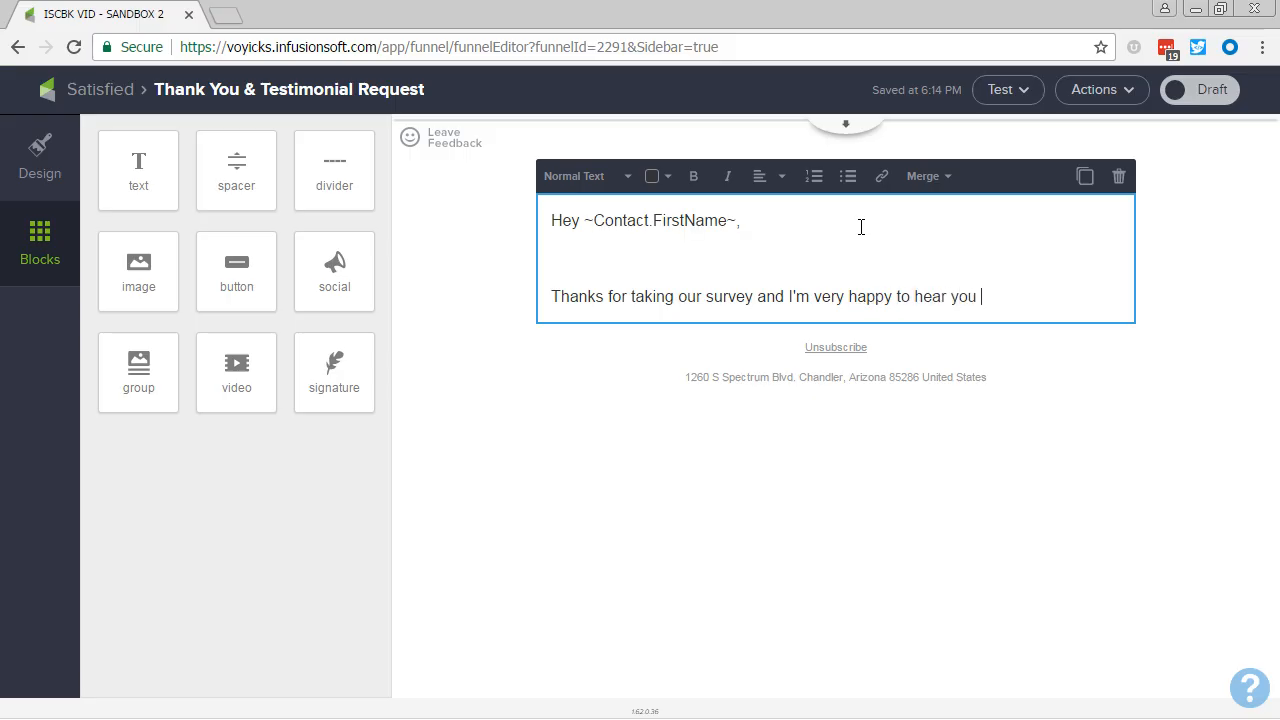
type("are satisfied.")
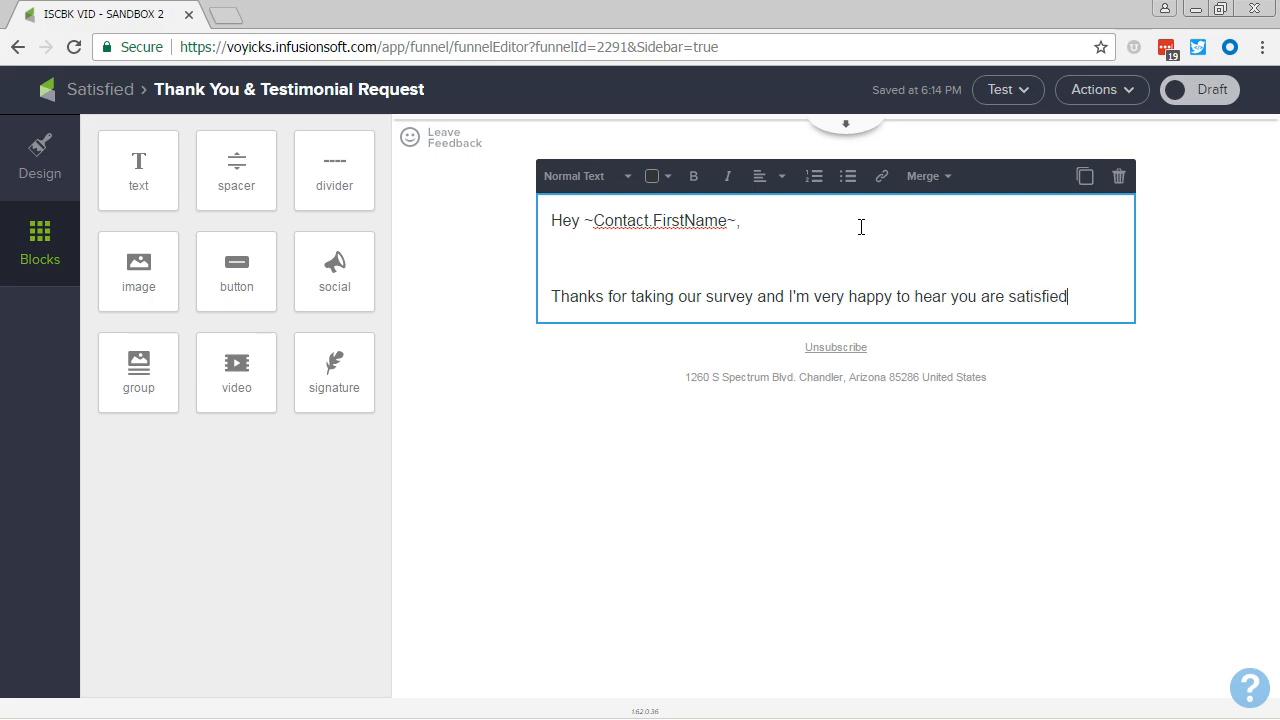
Step: Add the paragraph "Could you do me a favor: would you please hit reply and let me know about your exerience?"
key("Return")
type("Could you do me a favor:")
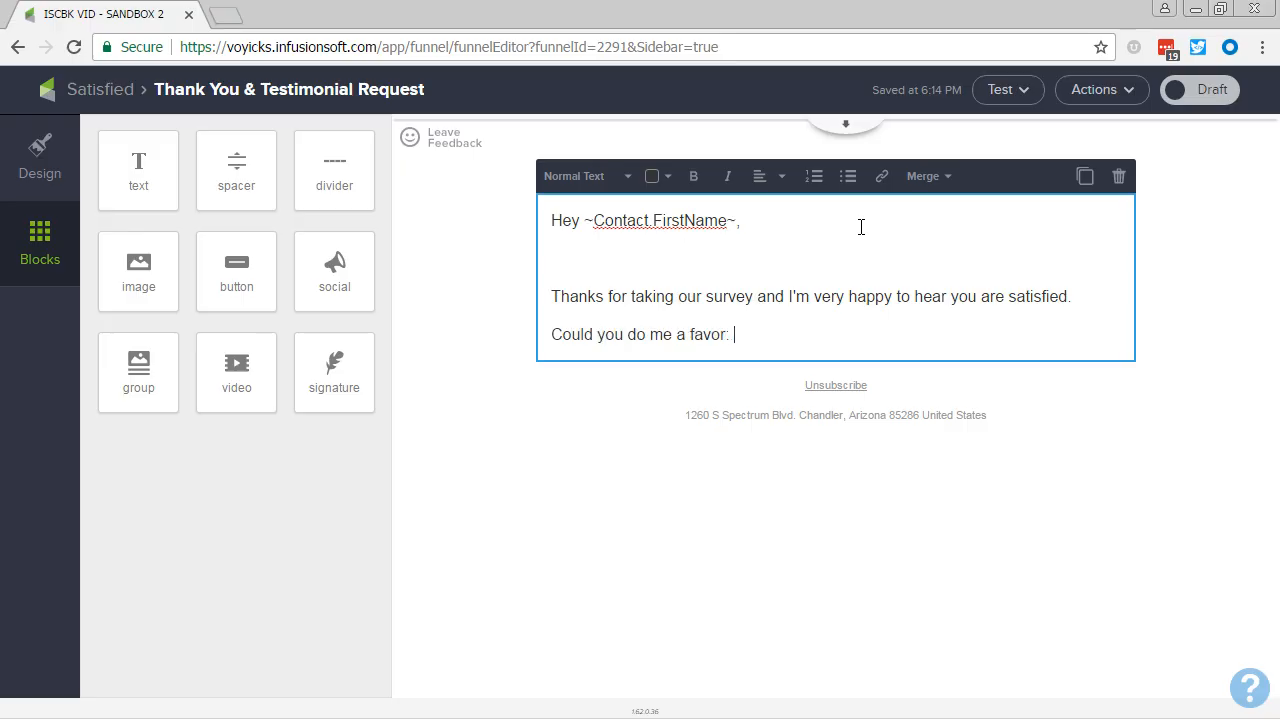
type(" would you pl")
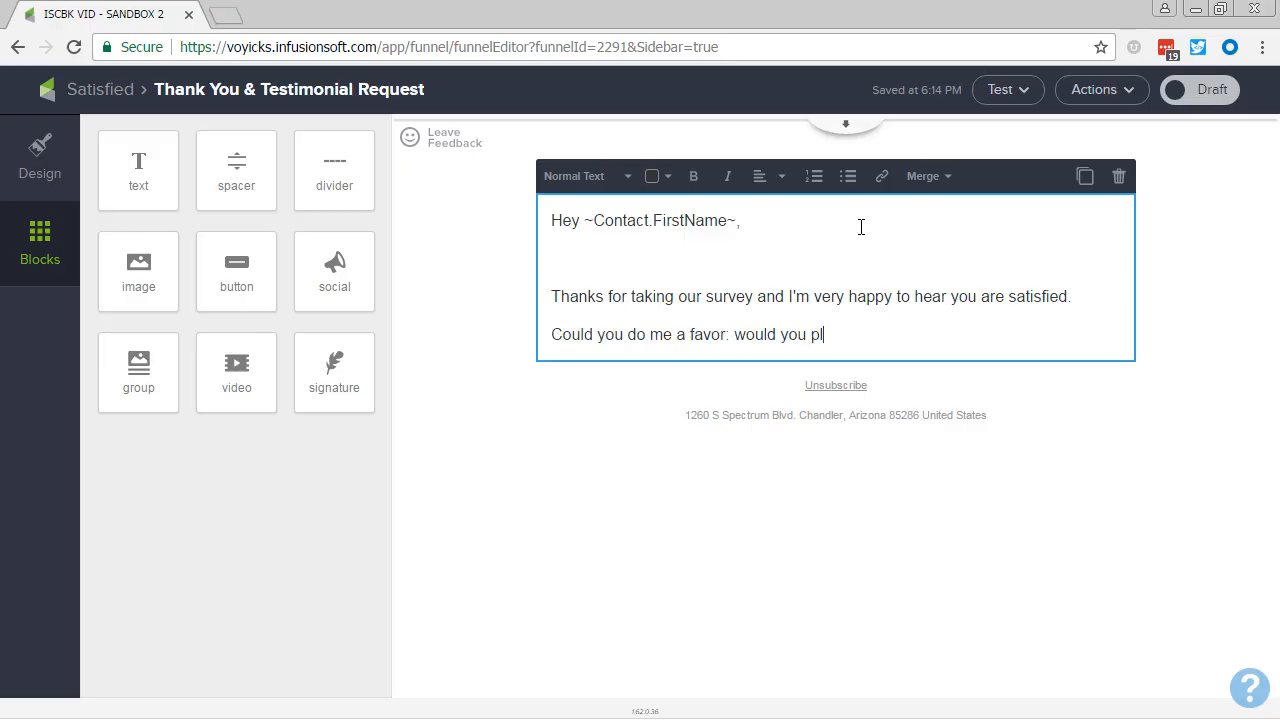
type("ease hit reply and let ")
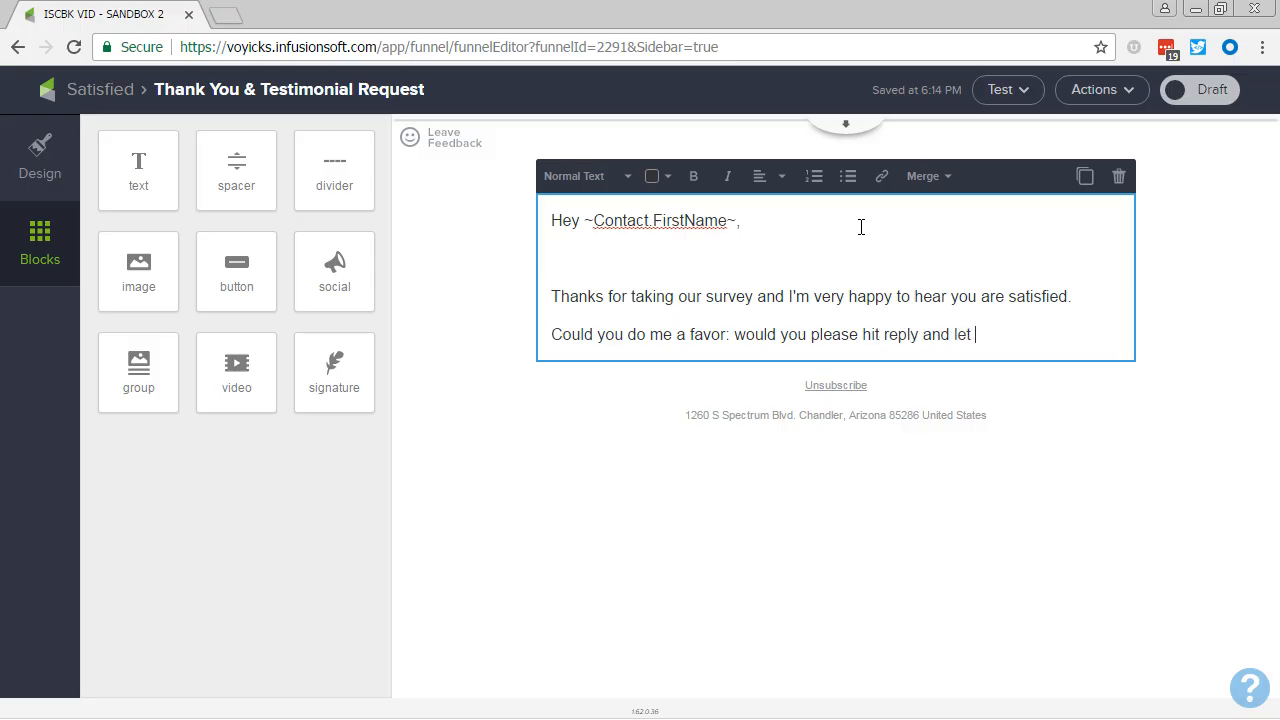
type("me know about your ex")
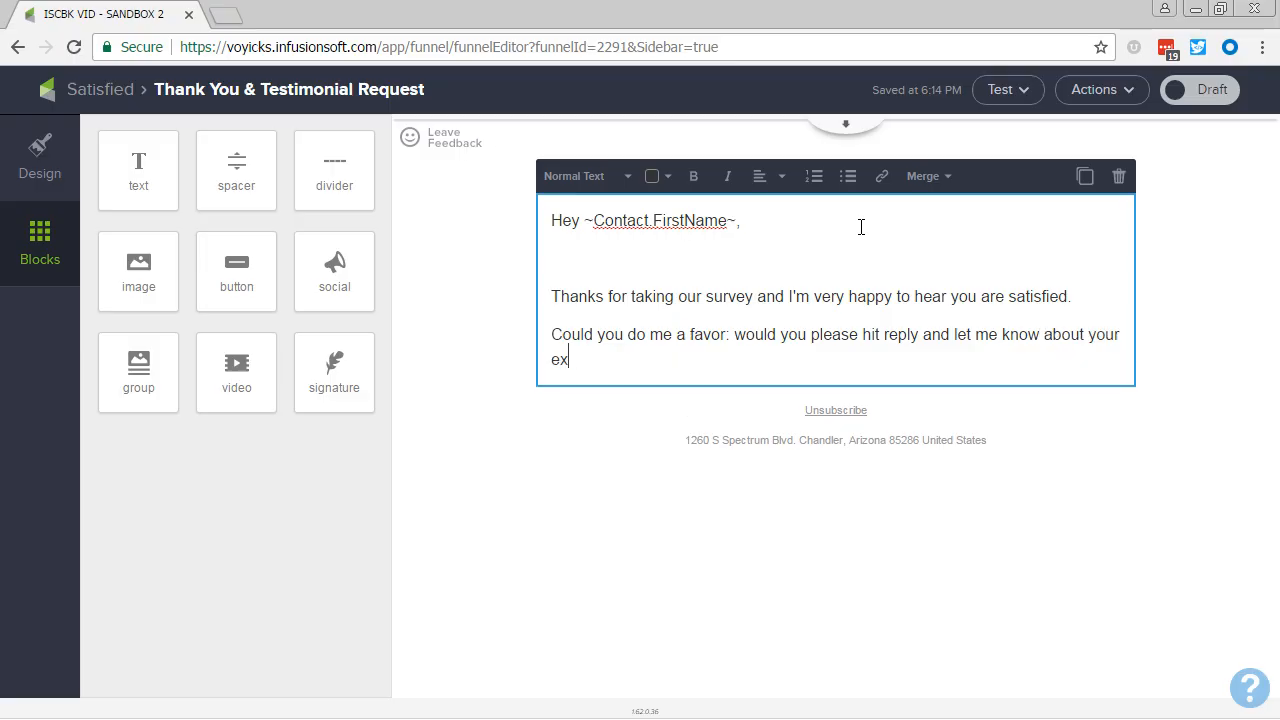
type("eriec")
type("ce?")
Step: Add the closing line "Have a great ~Date.DayOfWeek~," below a blank line, using the day-of-week merge field
key("Return")
key("Return")
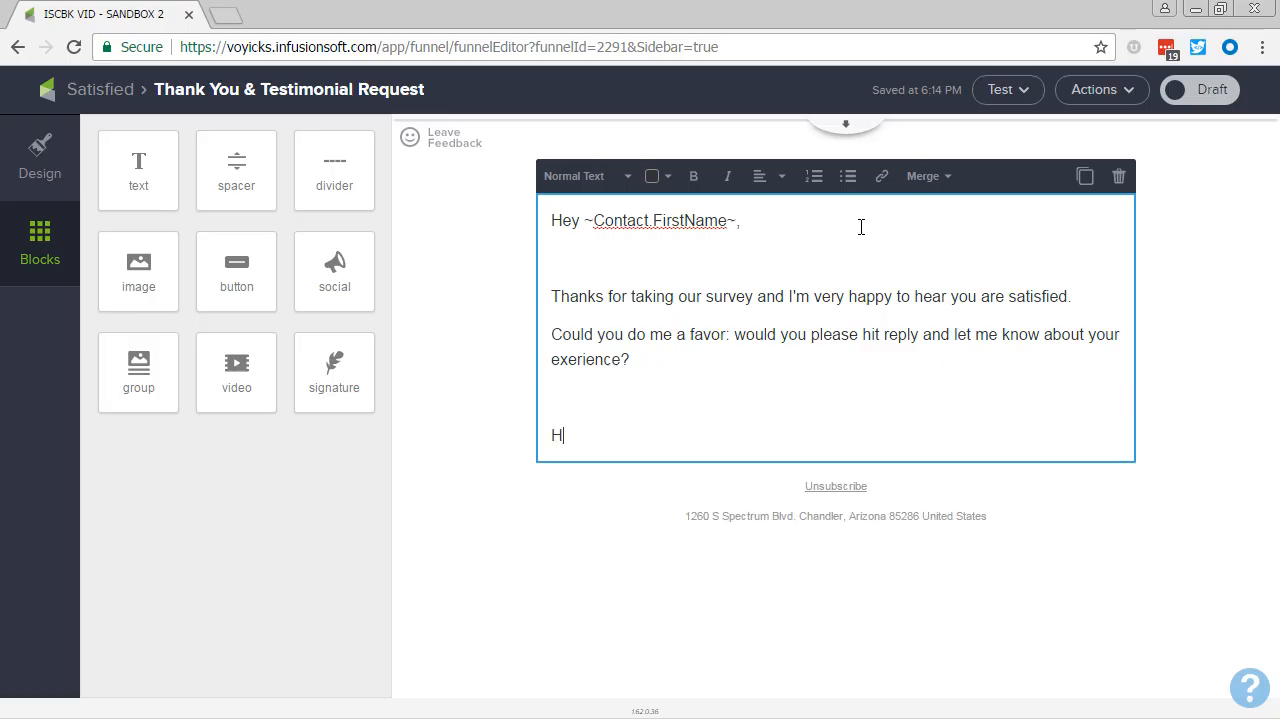
type("Have a great")
left_click(920, 178)
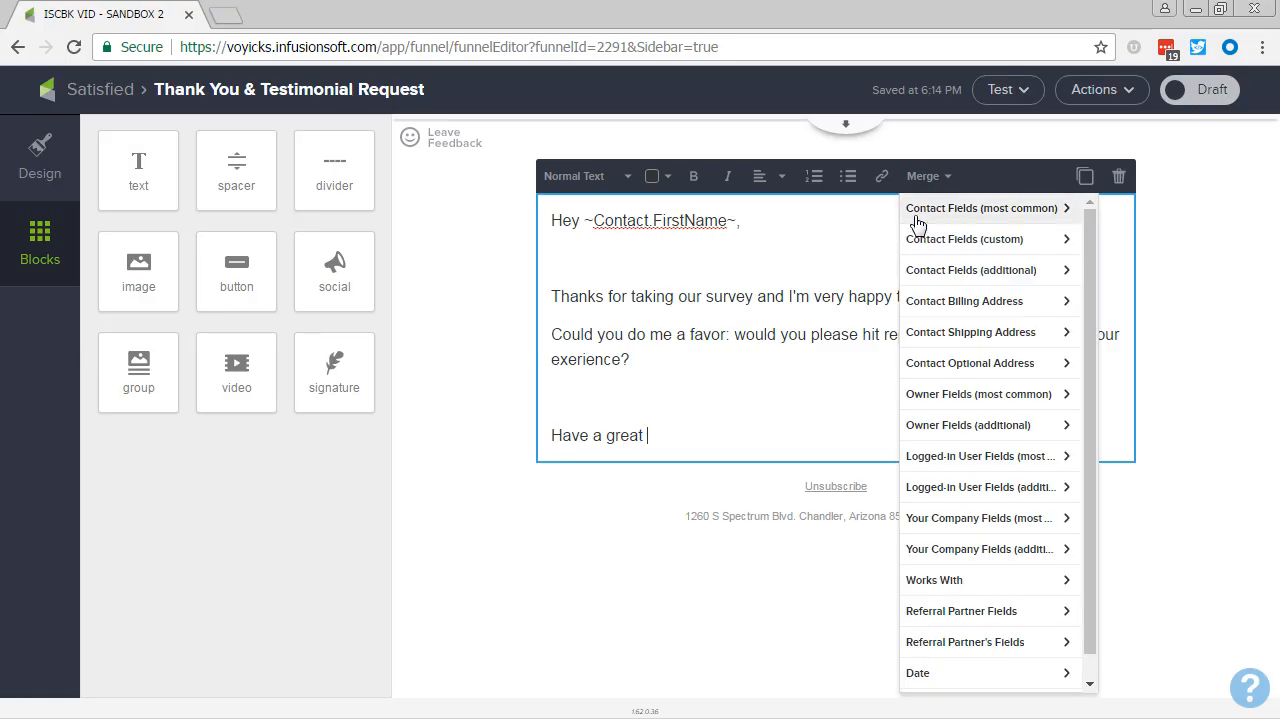
left_click(938, 673)
left_click(972, 260)
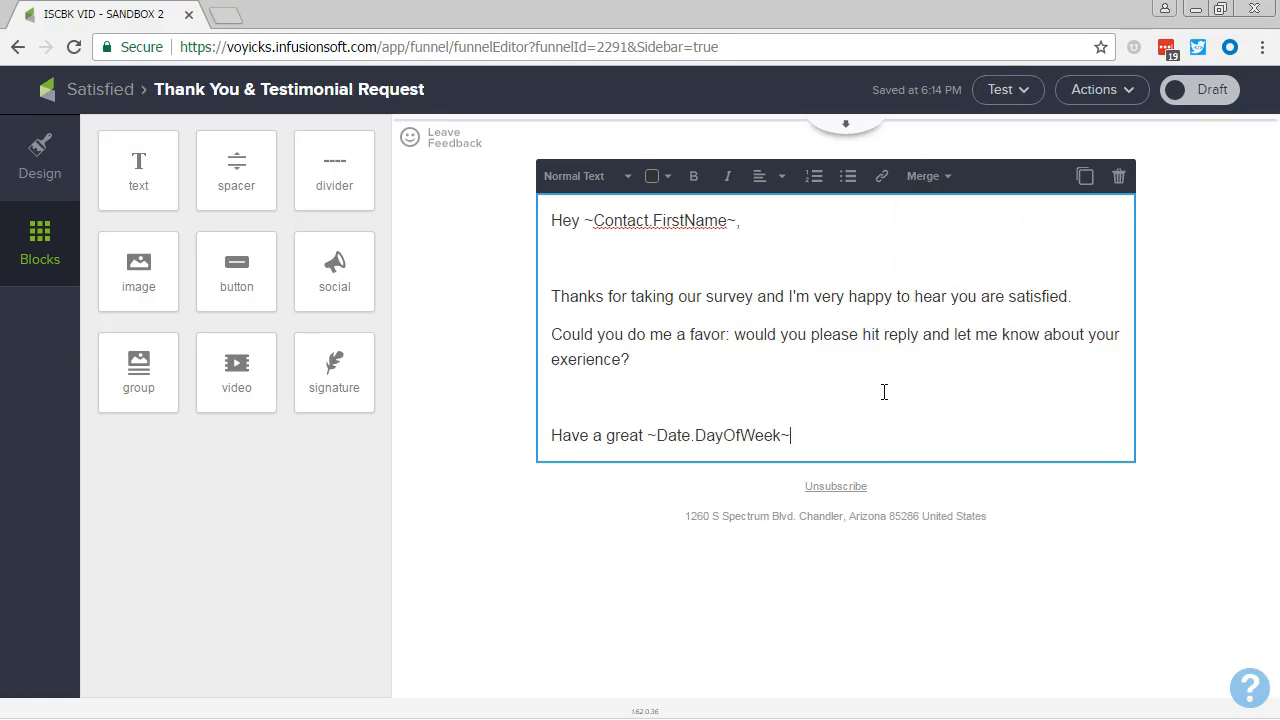
key("Return")
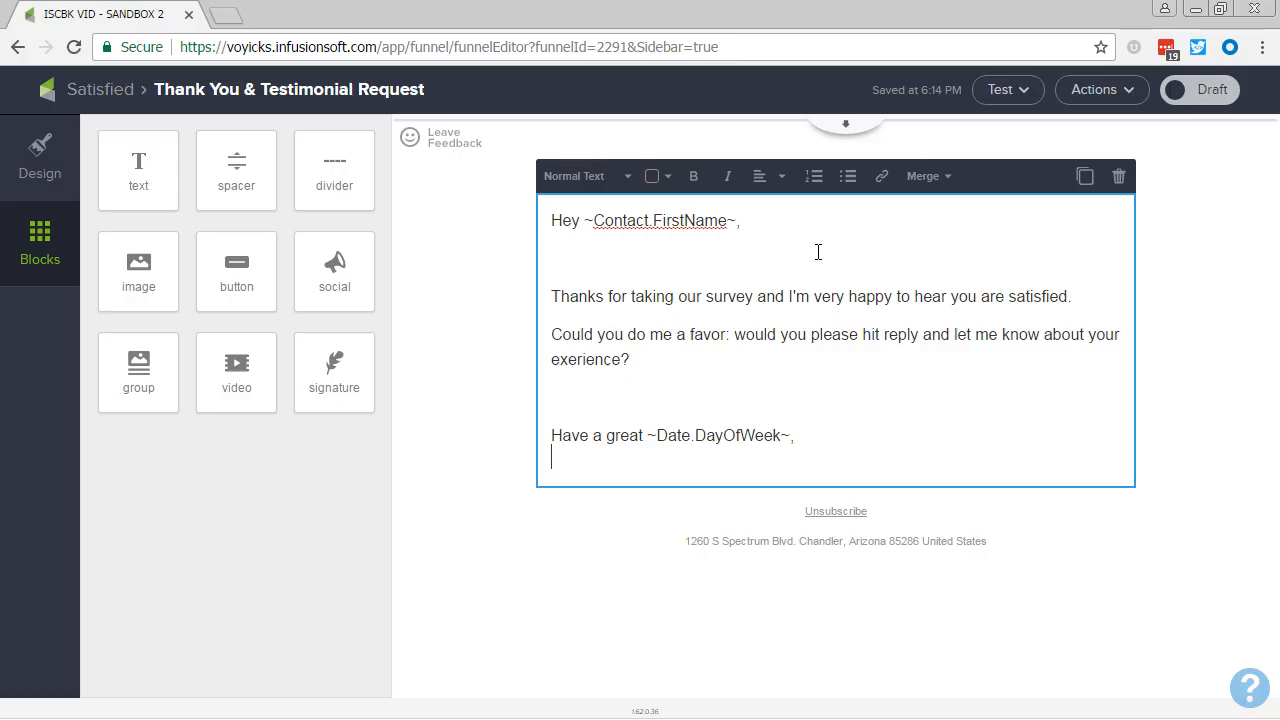
Step: Sign the email with the owner's First Name merge field, ~Owner.FirstName~, beneath the closing line
left_click(916, 180)
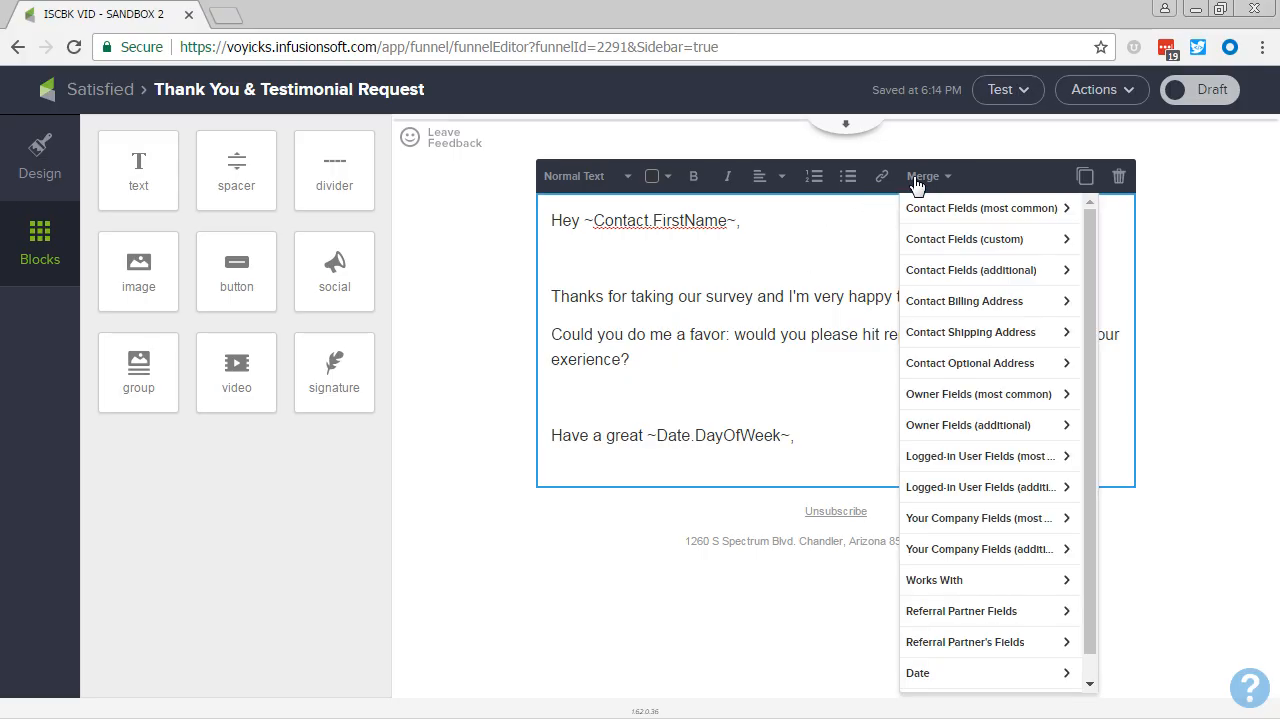
left_click(958, 396)
left_click(940, 238)
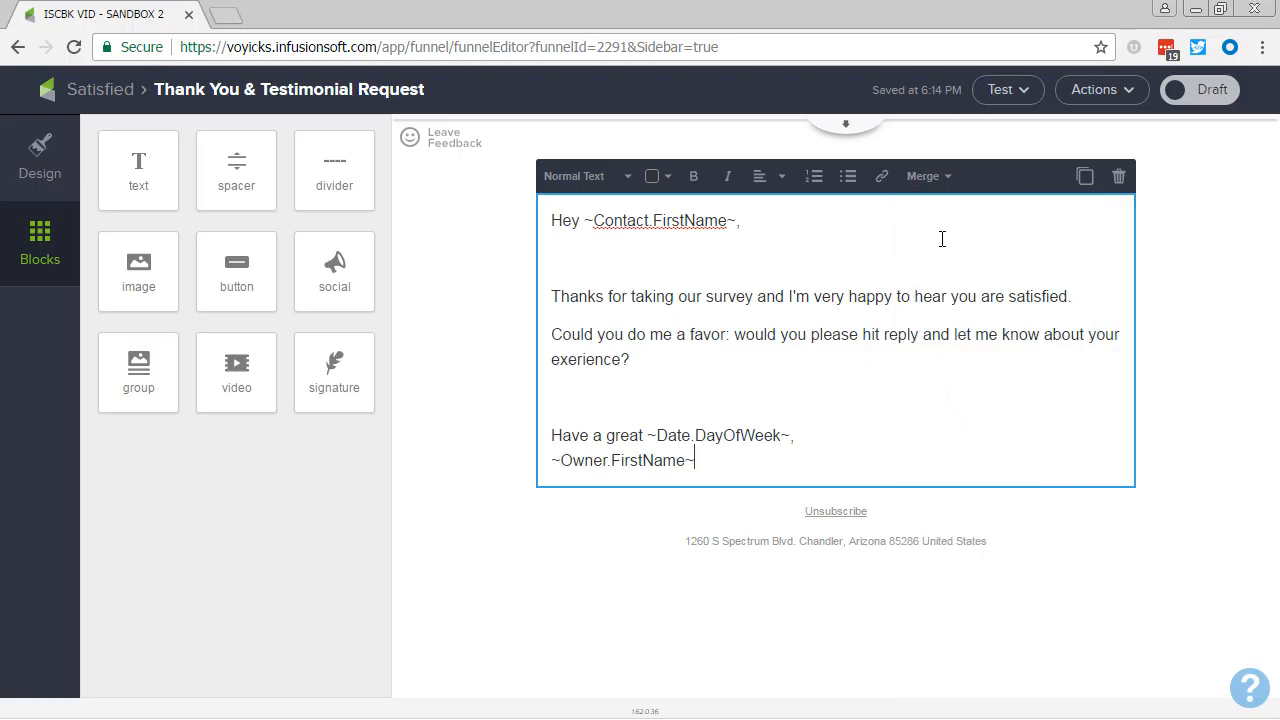
left_click(918, 433)
left_click(890, 390)
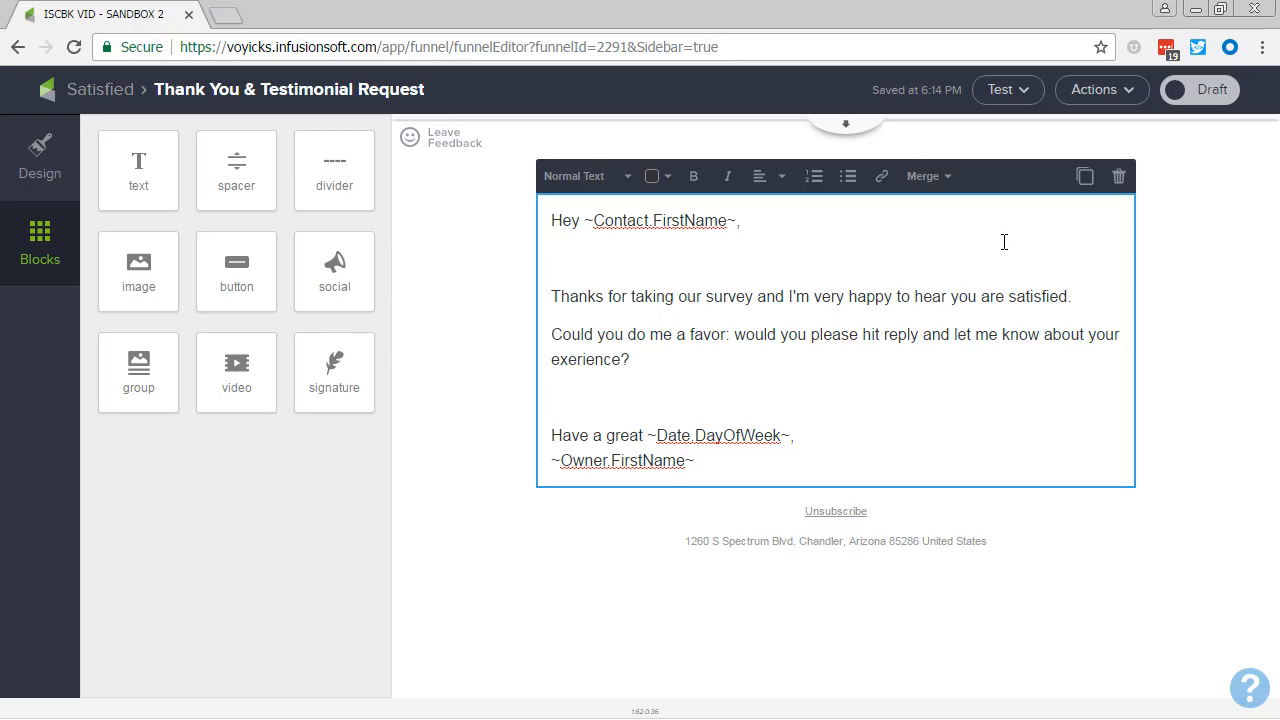
Step: Mark the email and the Satisfied sequence as Ready, and return to the campaign canvas
left_click(1216, 89)
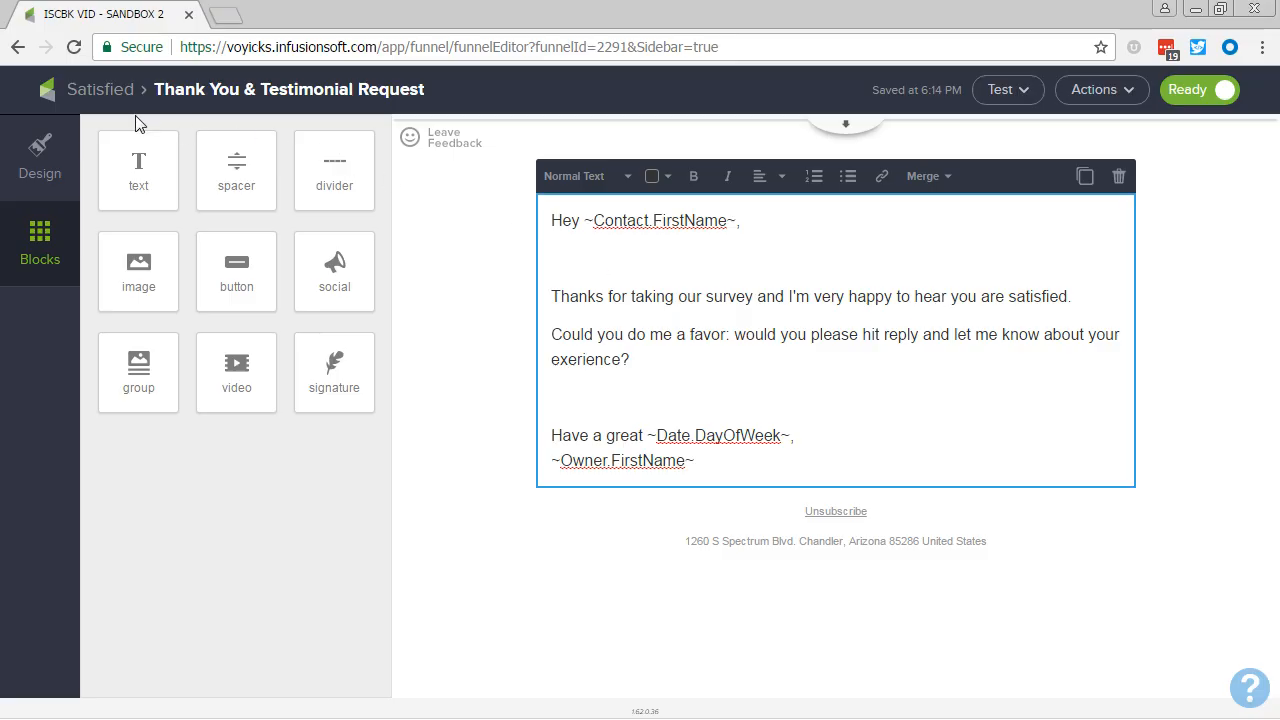
left_click(118, 92)
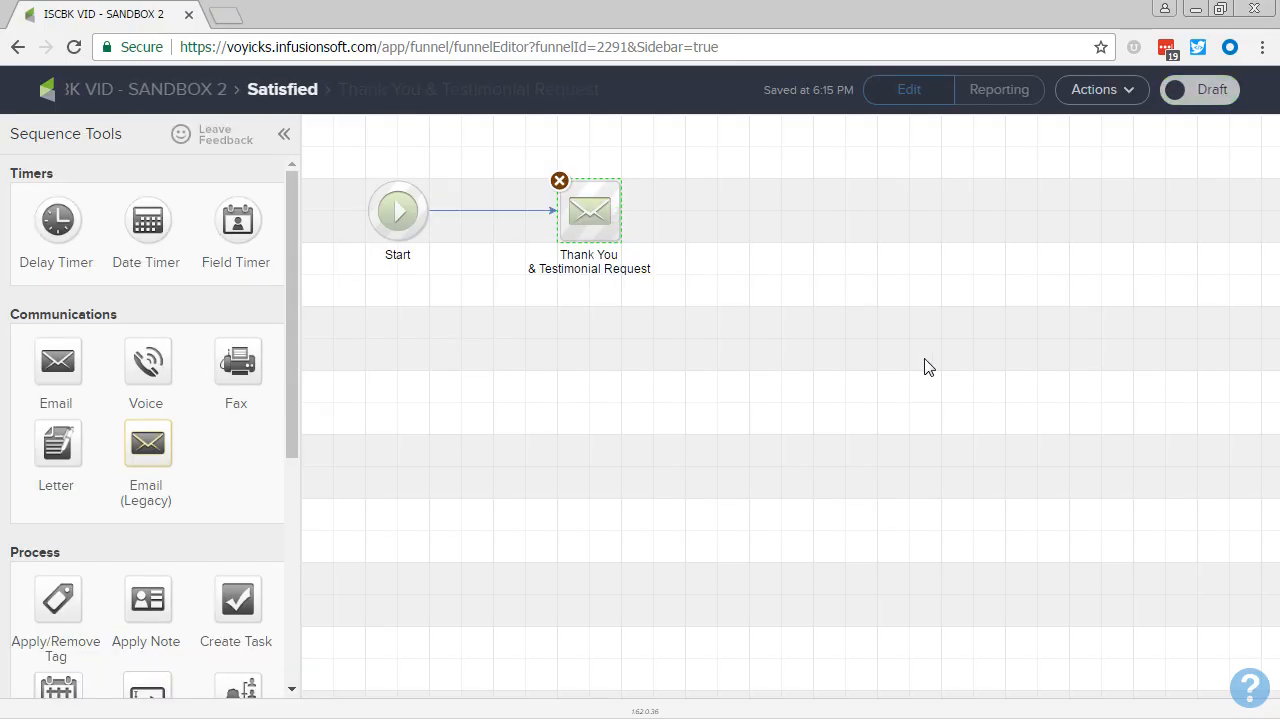
left_click(1212, 92)
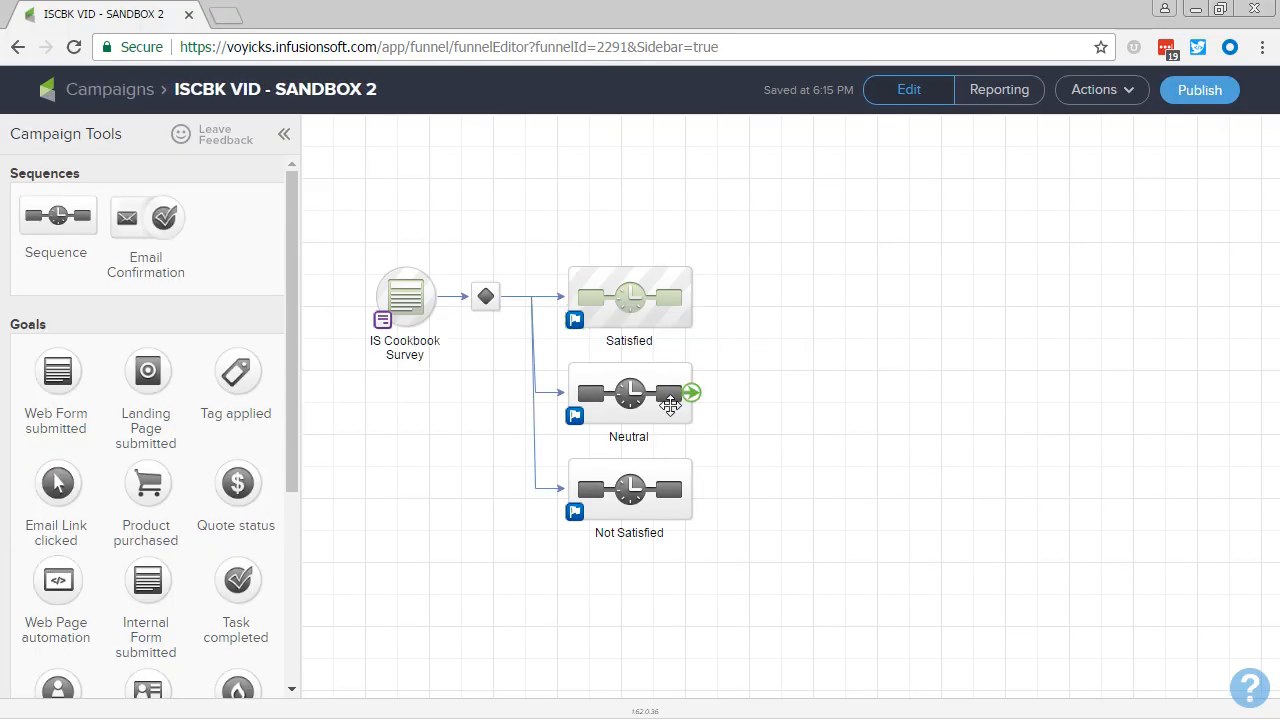
Step: Fill the Neutral sequence by copying the Satisfied sequence from the ISCBK VID - SANDBOX 2 campaign
double_click(670, 403)
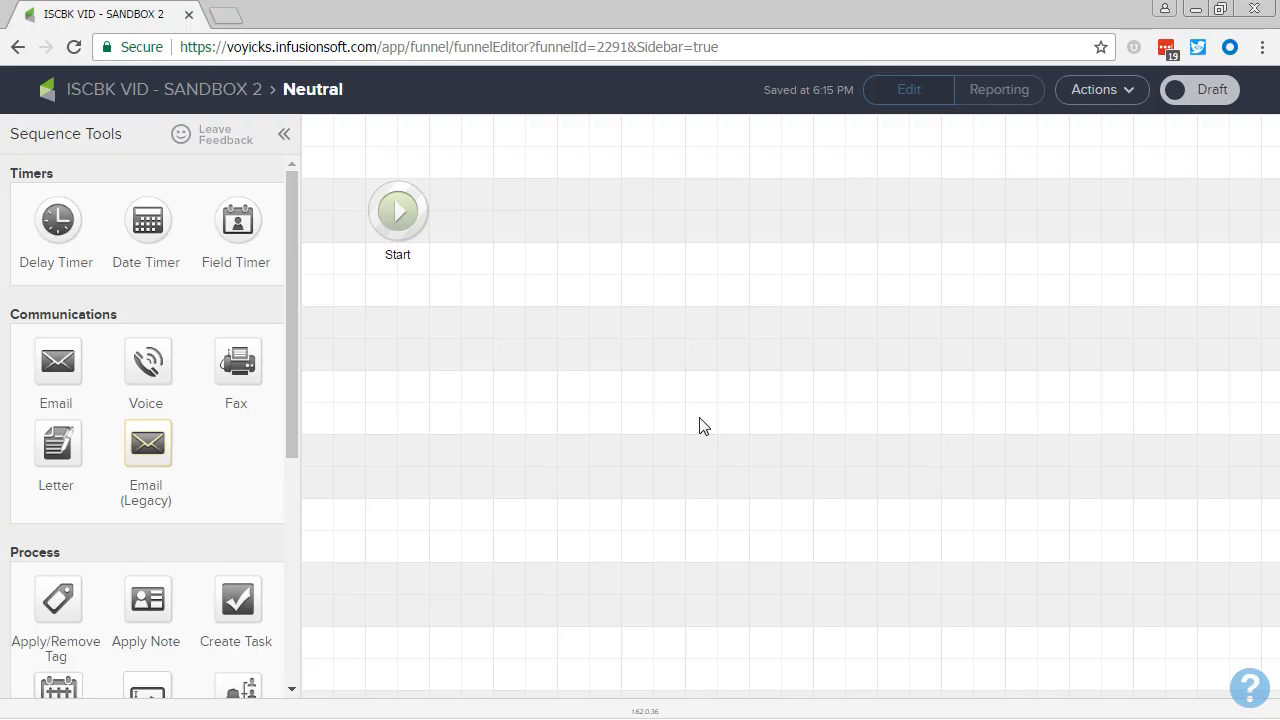
left_click(1100, 90)
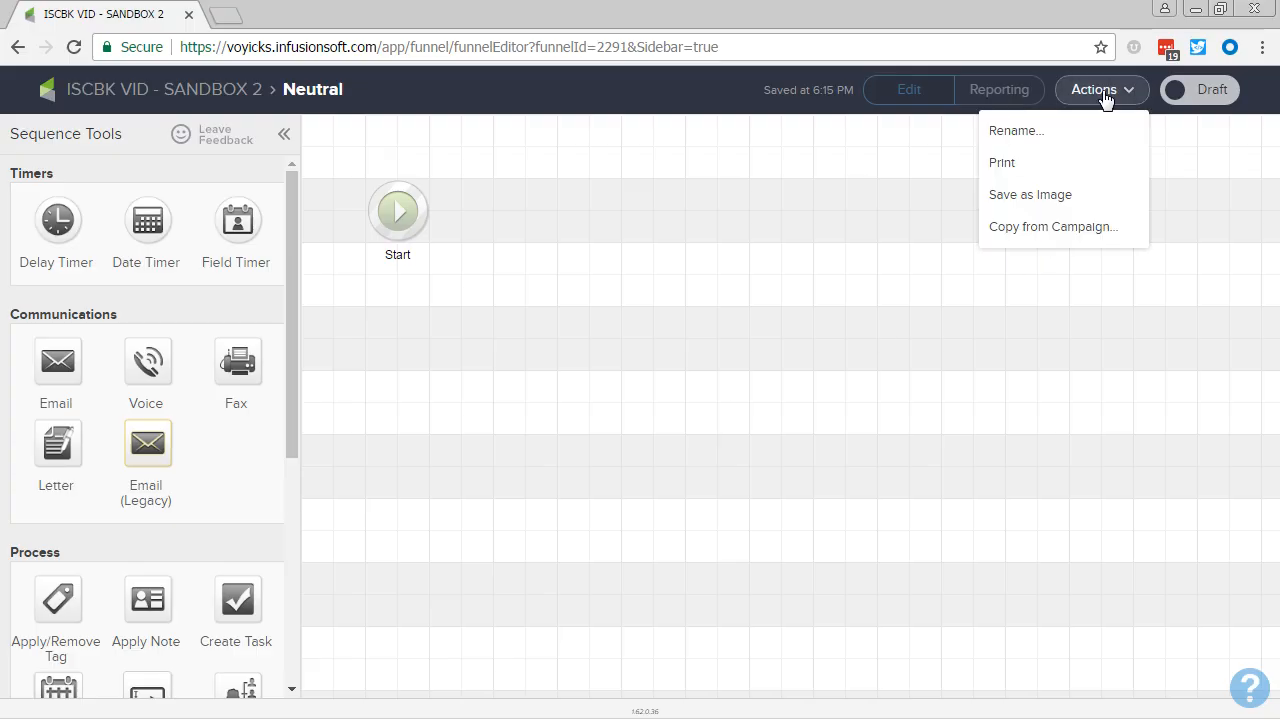
left_click(1073, 228)
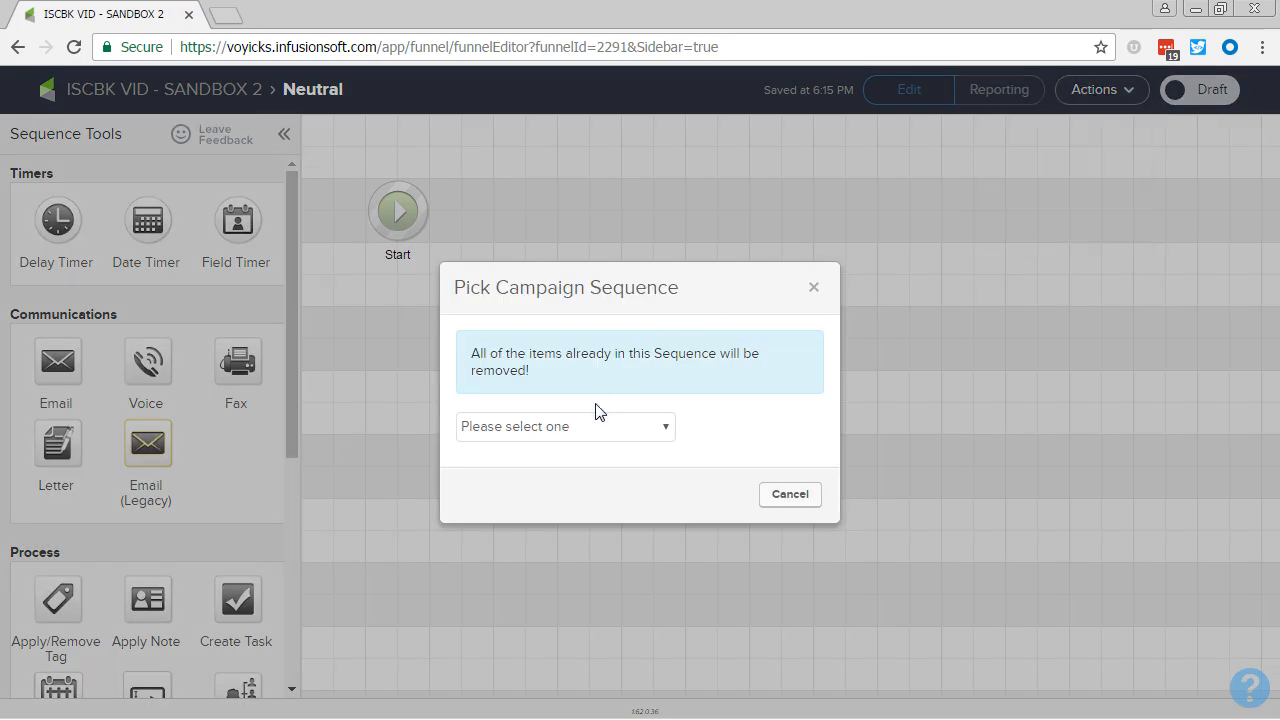
left_click(570, 430)
scroll(580, 280, "down", 20)
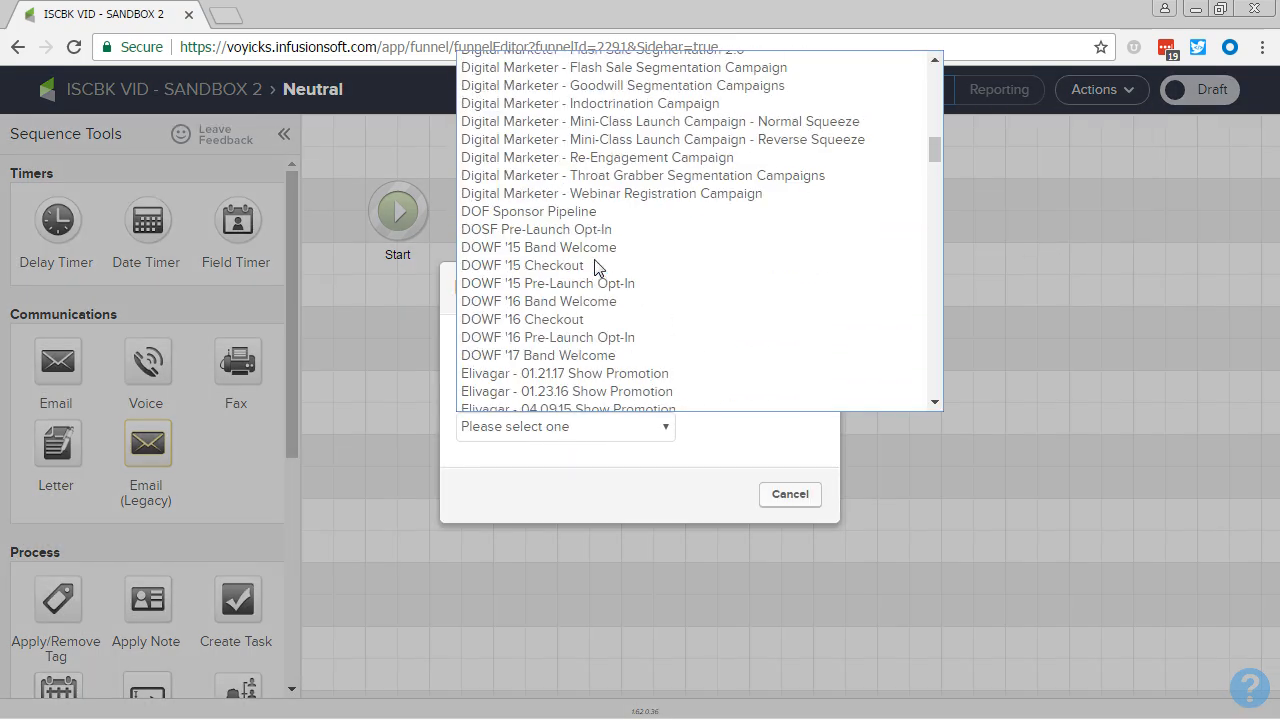
scroll(583, 292, "down", 4)
scroll(583, 292, "up", 4)
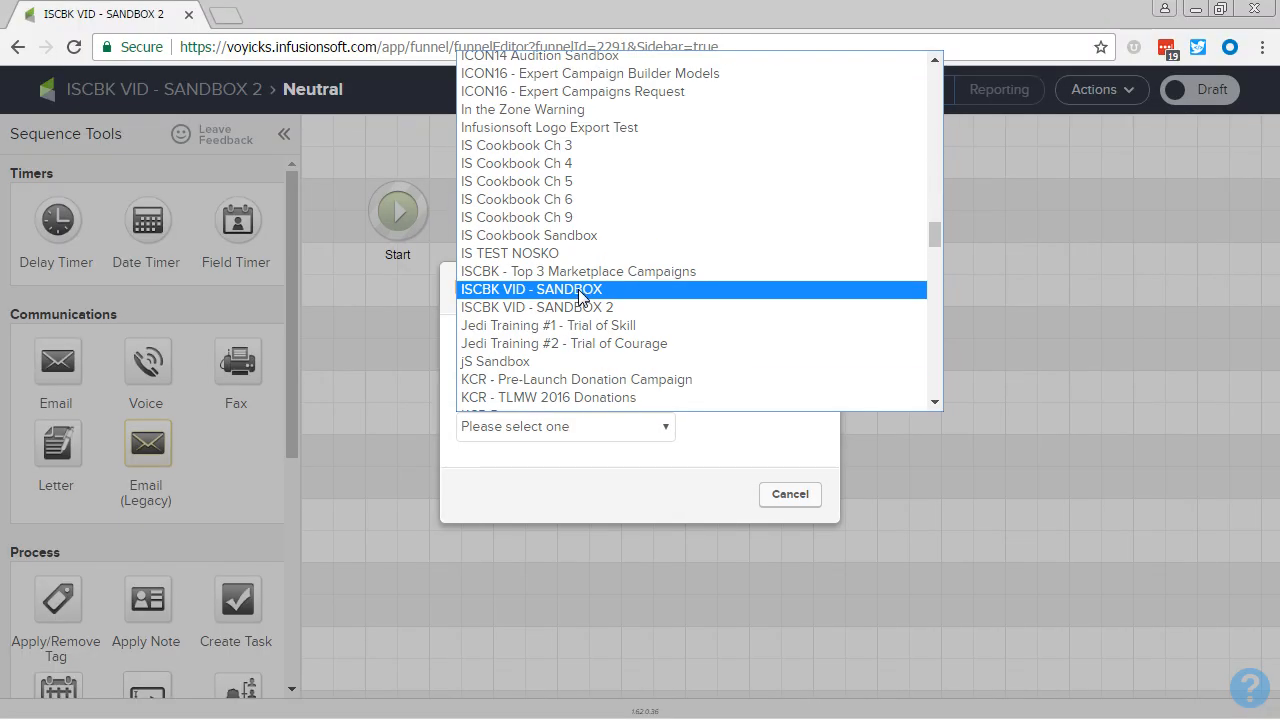
left_click(573, 308)
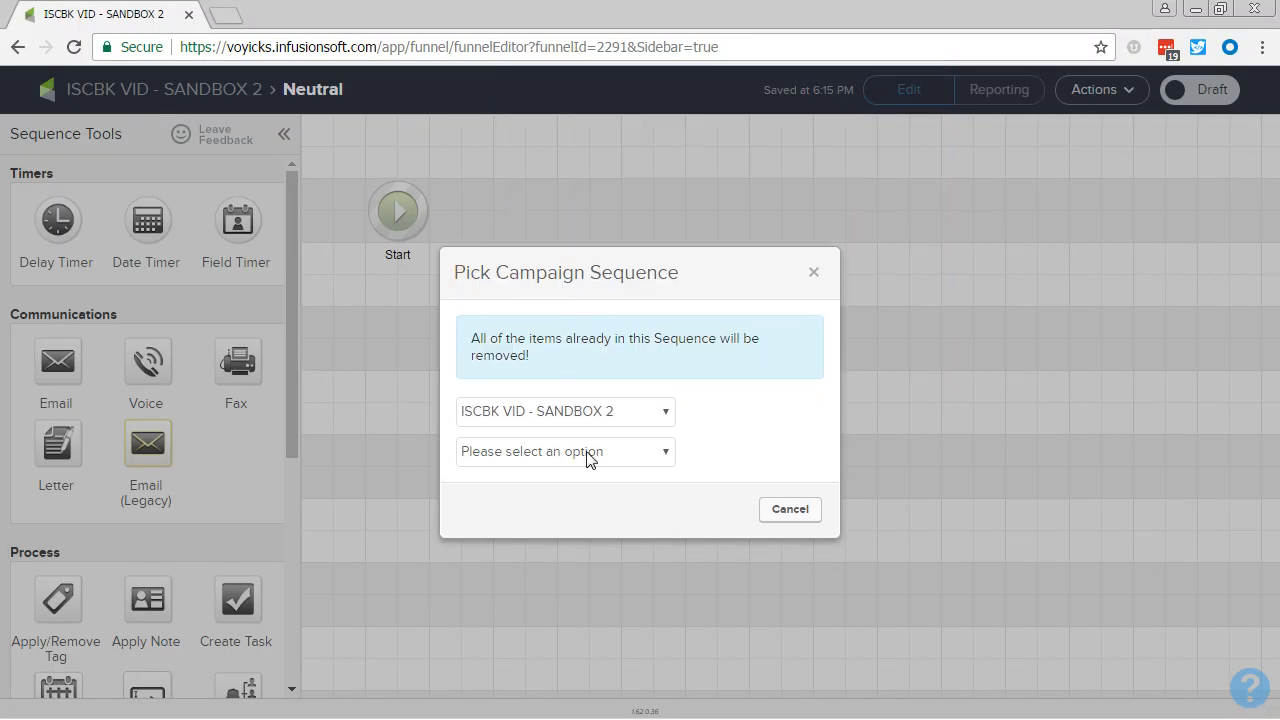
left_click(586, 451)
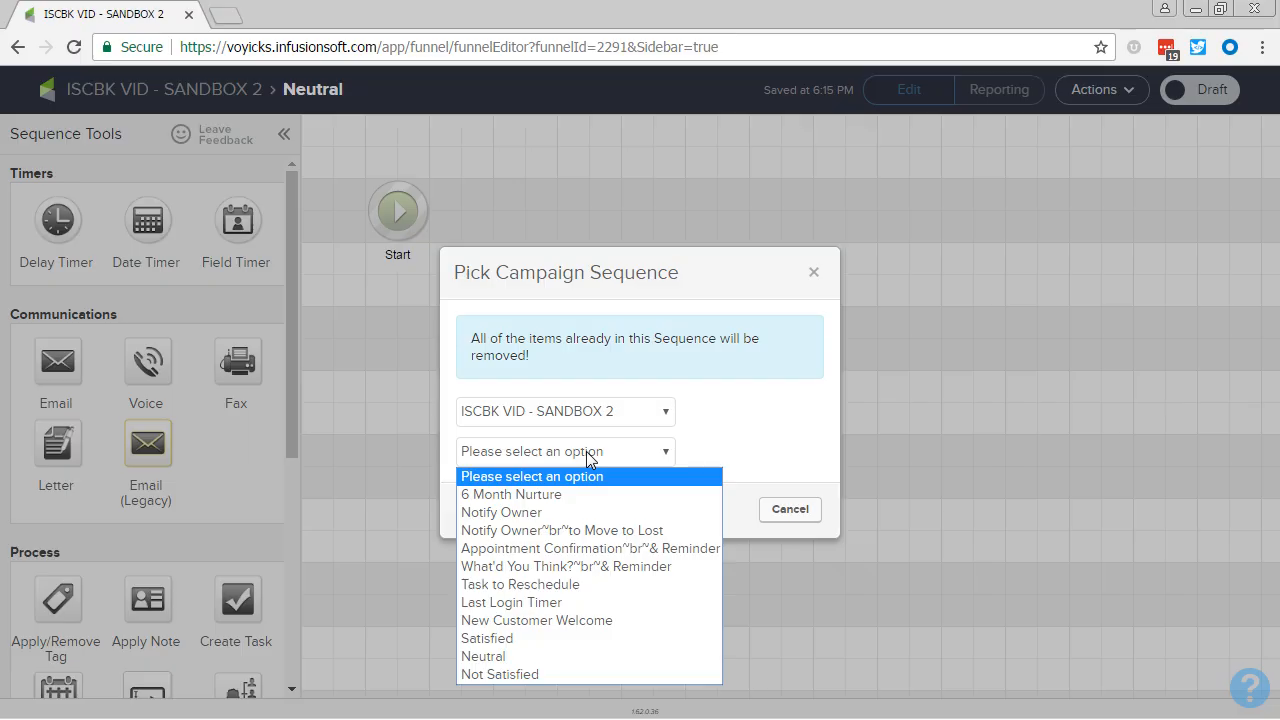
left_click(531, 634)
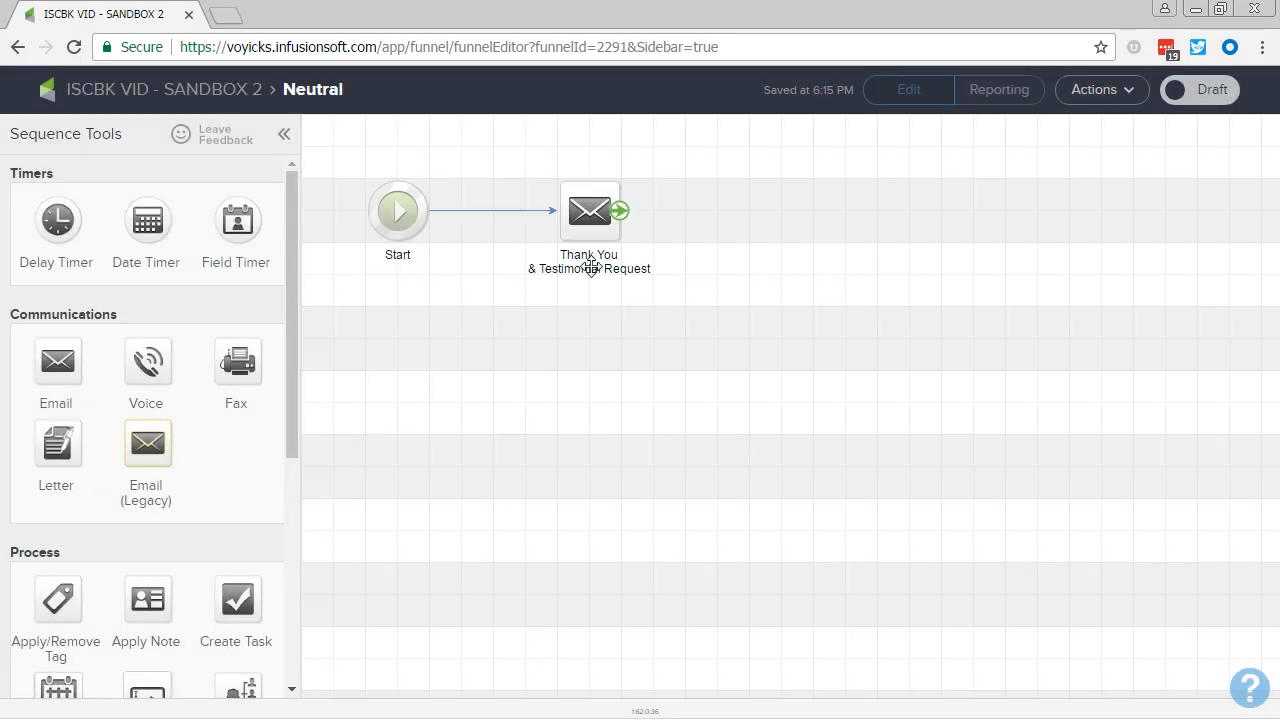
Step: Rename the copied email in the Neutral sequence "What Could We Do Better?"
double_click(593, 272)
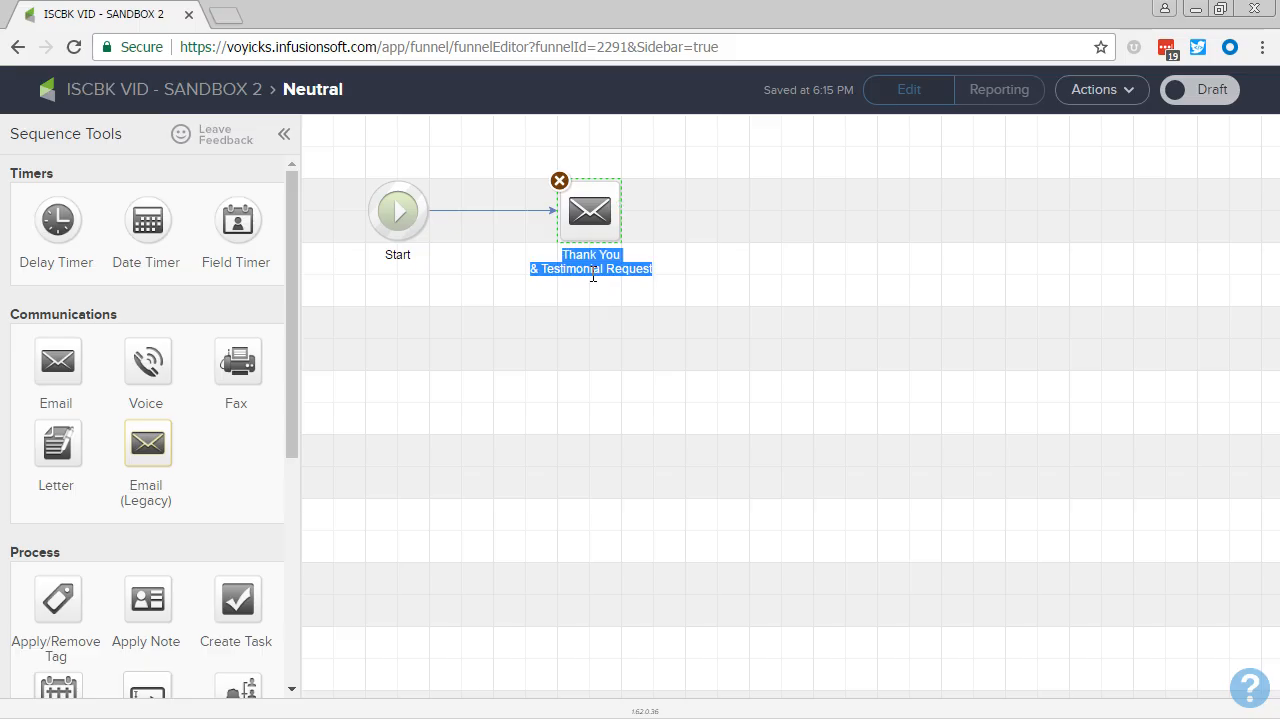
type("What Could")
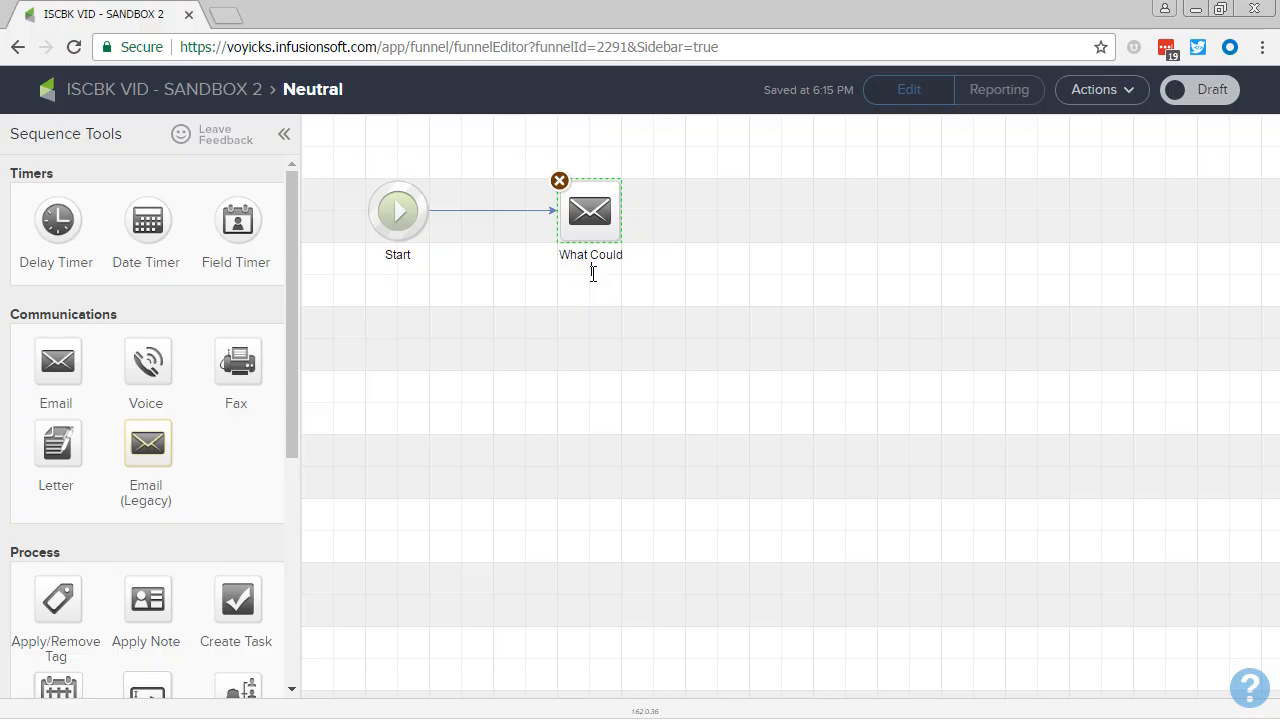
type(" We Do Better?")
Step: Open the renamed email and change its subject line to "thanks [sorry]"
double_click(612, 212)
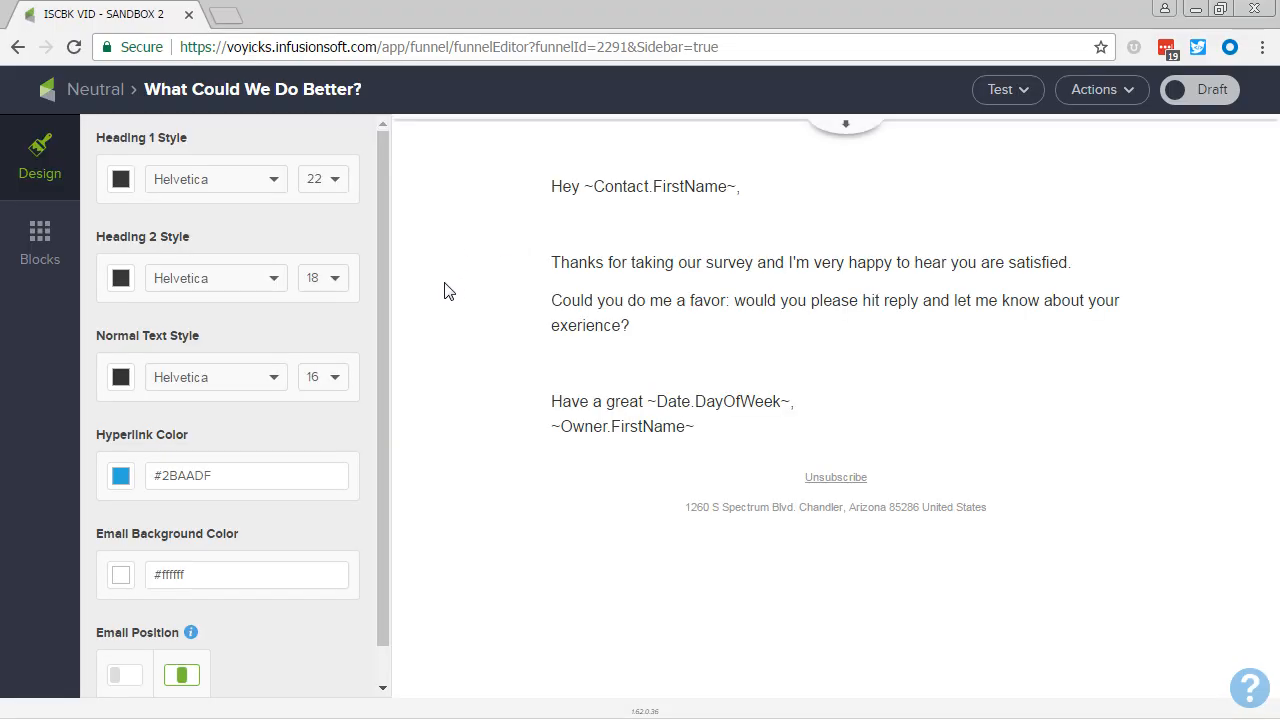
left_click(858, 125)
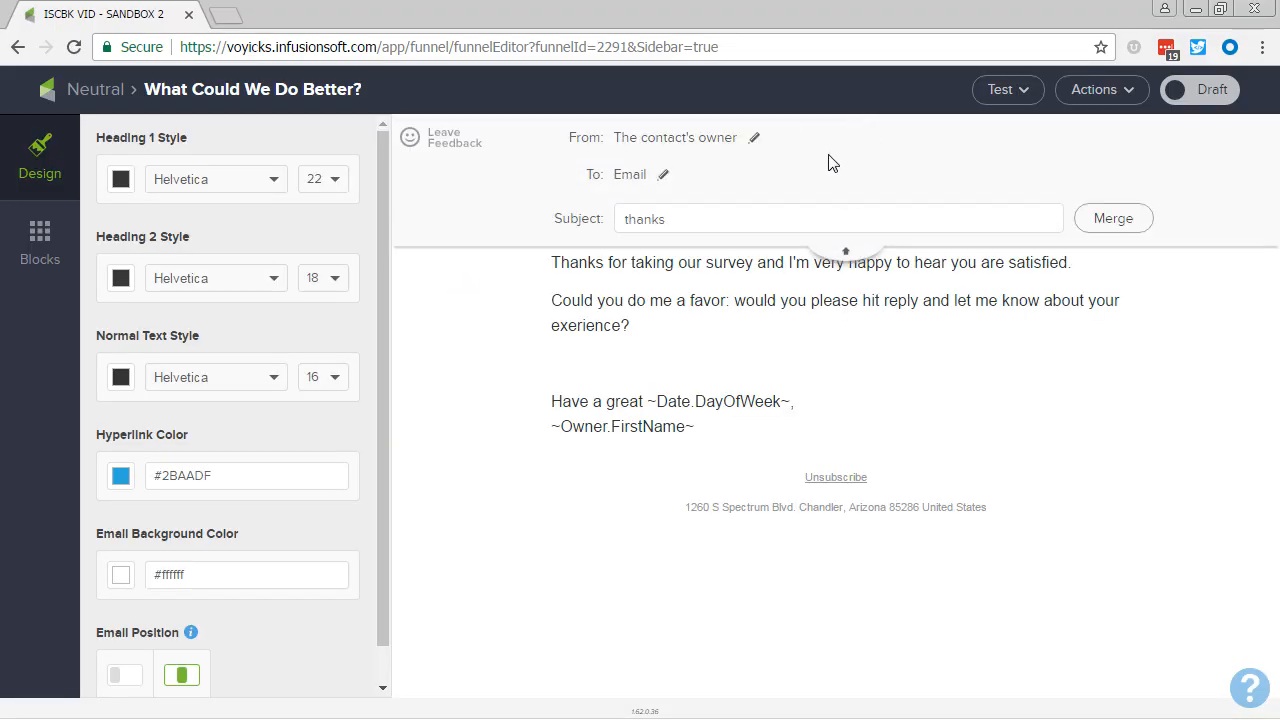
left_click(716, 225)
type("[sorry]")
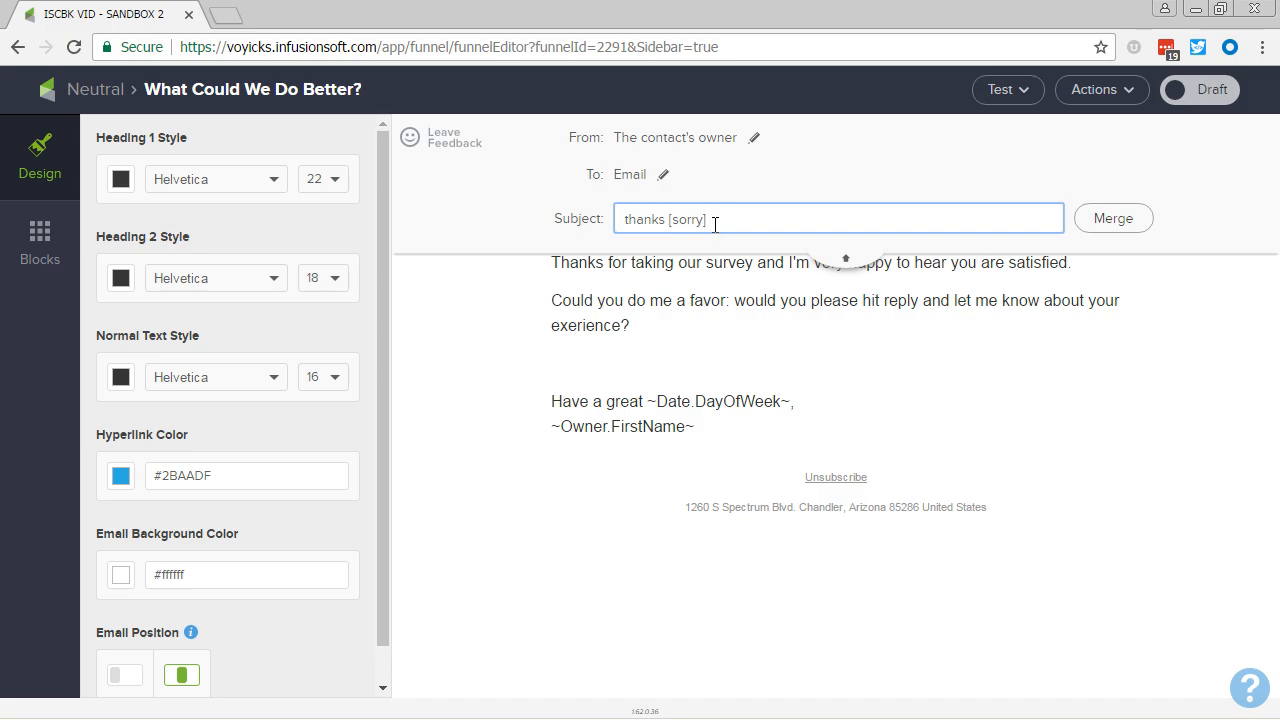
left_click(840, 256)
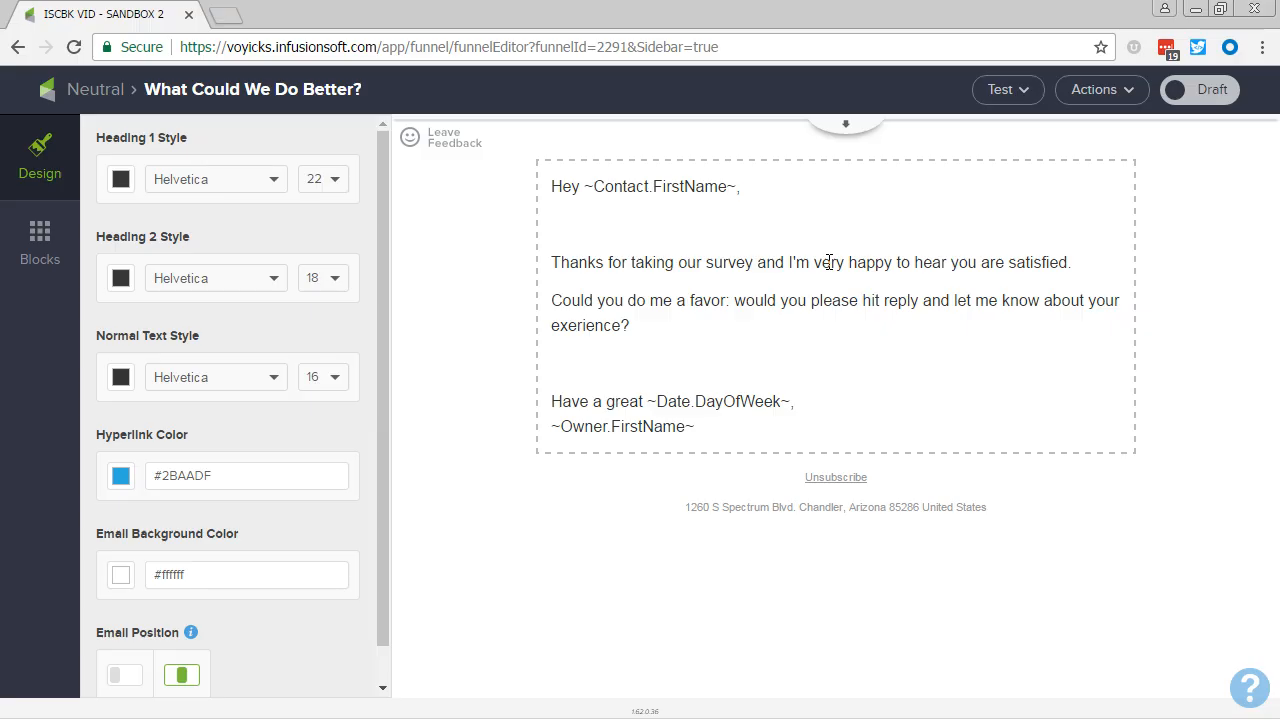
Step: Reword the email's first sentence to "Thanks for taking our survey and I'm sorry your experience wasn't to your satisfaction."
left_click_drag(787, 262, 890, 285)
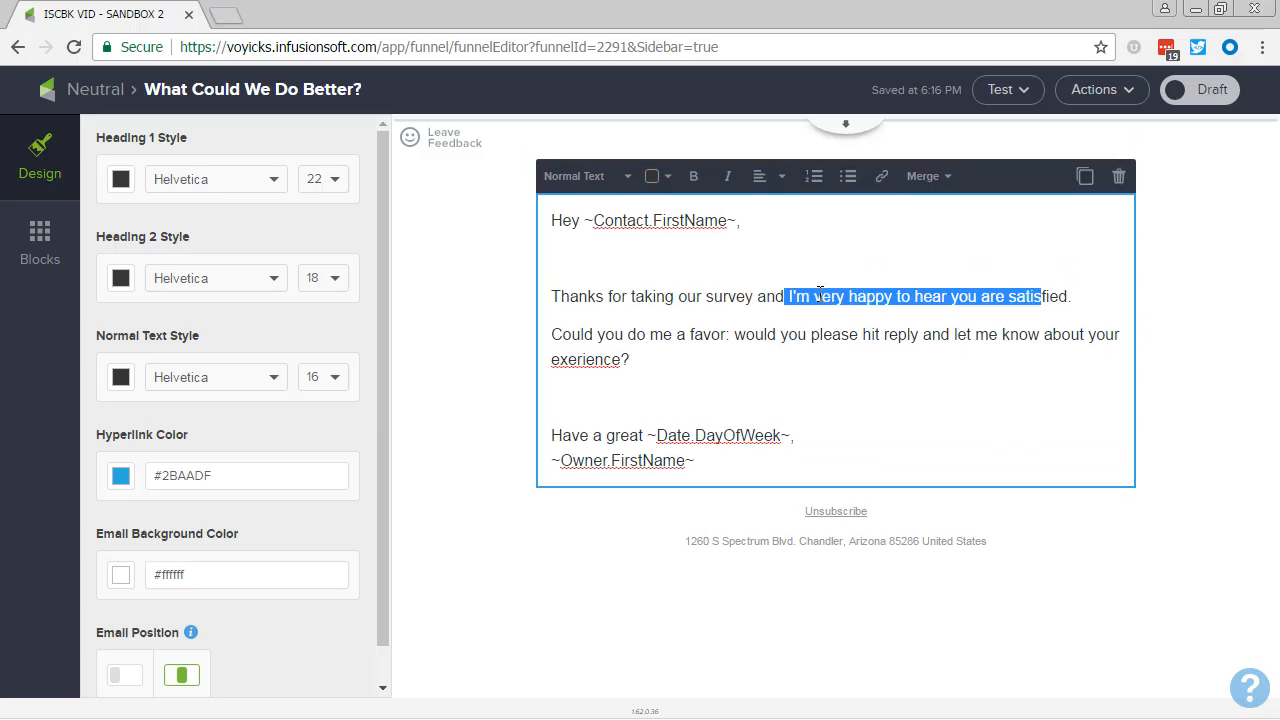
left_click_drag(814, 296, 1057, 283)
type("sorr")
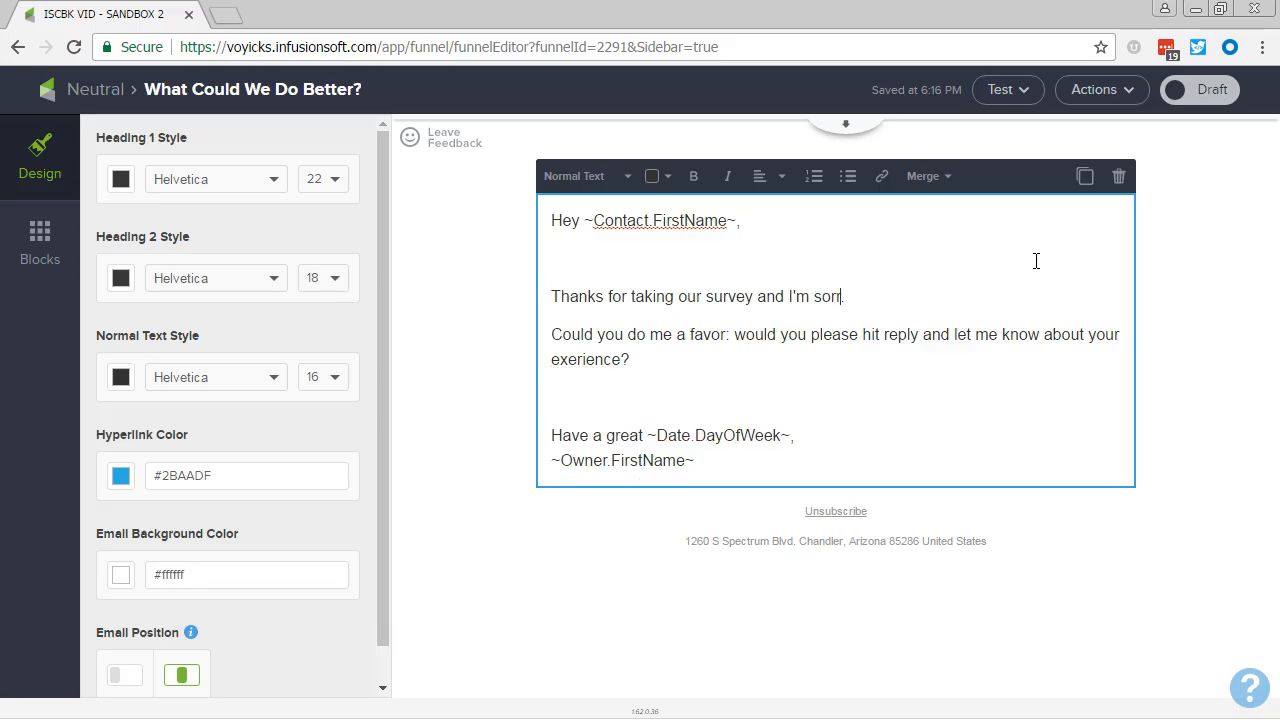
type("y your epe")
key("BackSpace")
key("BackSpace")
type("xperience")
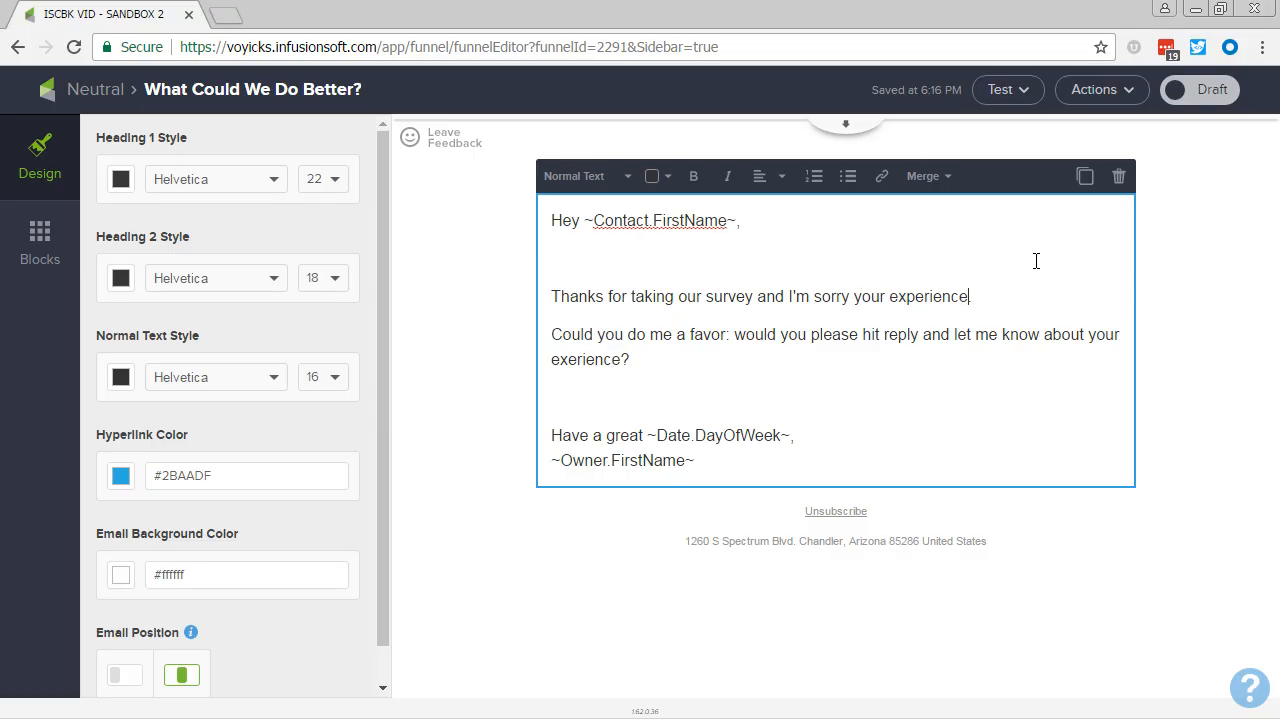
type(" wasn't to your satisfaction.")
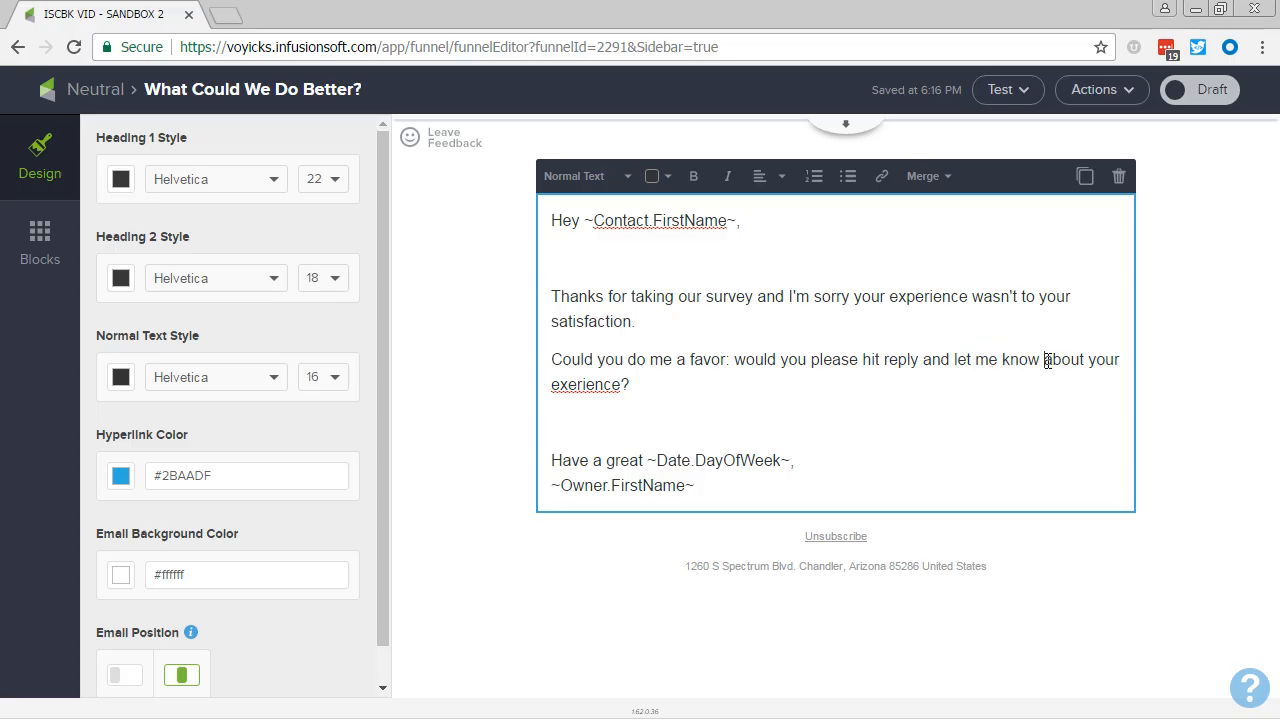
Step: Change the end of the favor question to "let me know what we could have done better?"
left_click_drag(1047, 360, 619, 395)
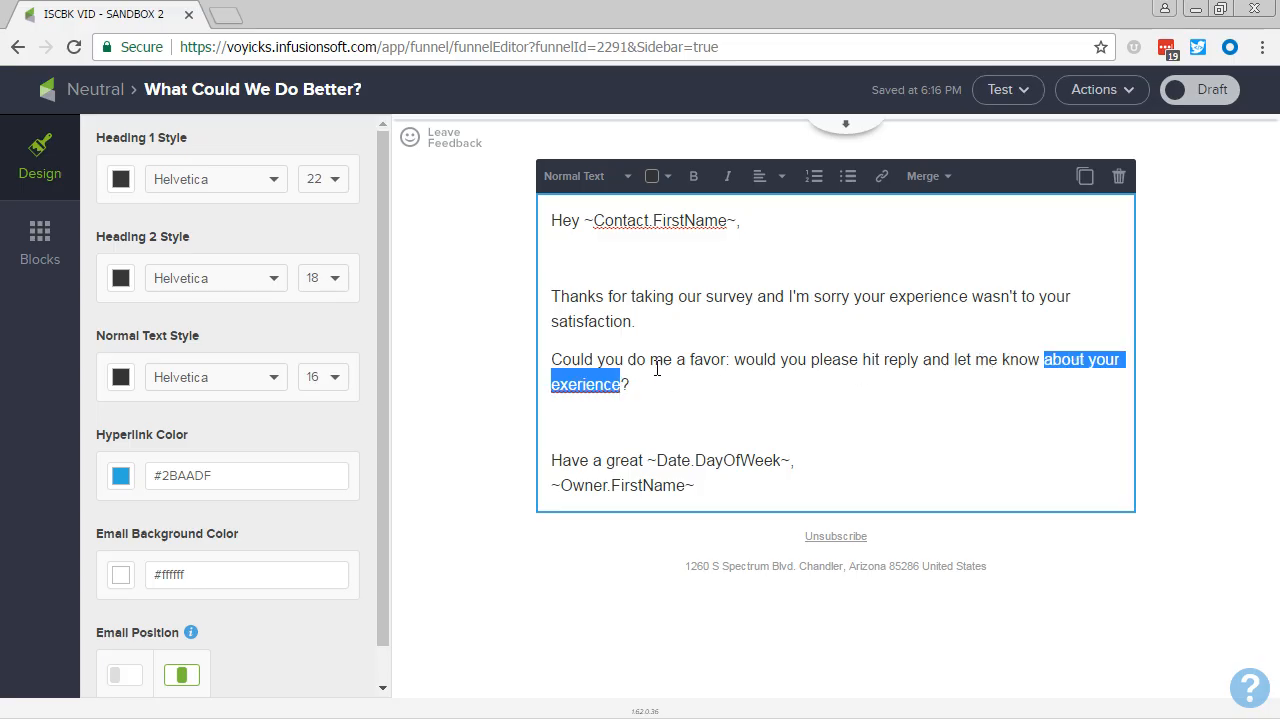
type("what we c")
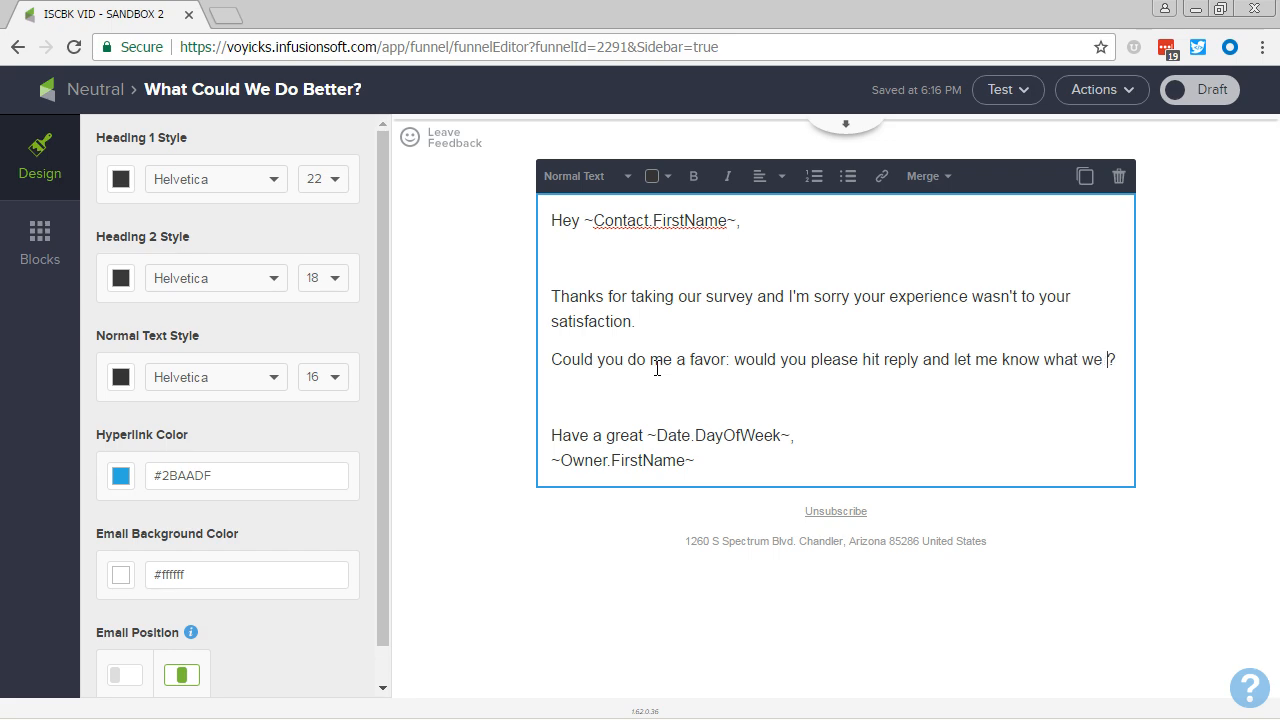
type("ould have done better")
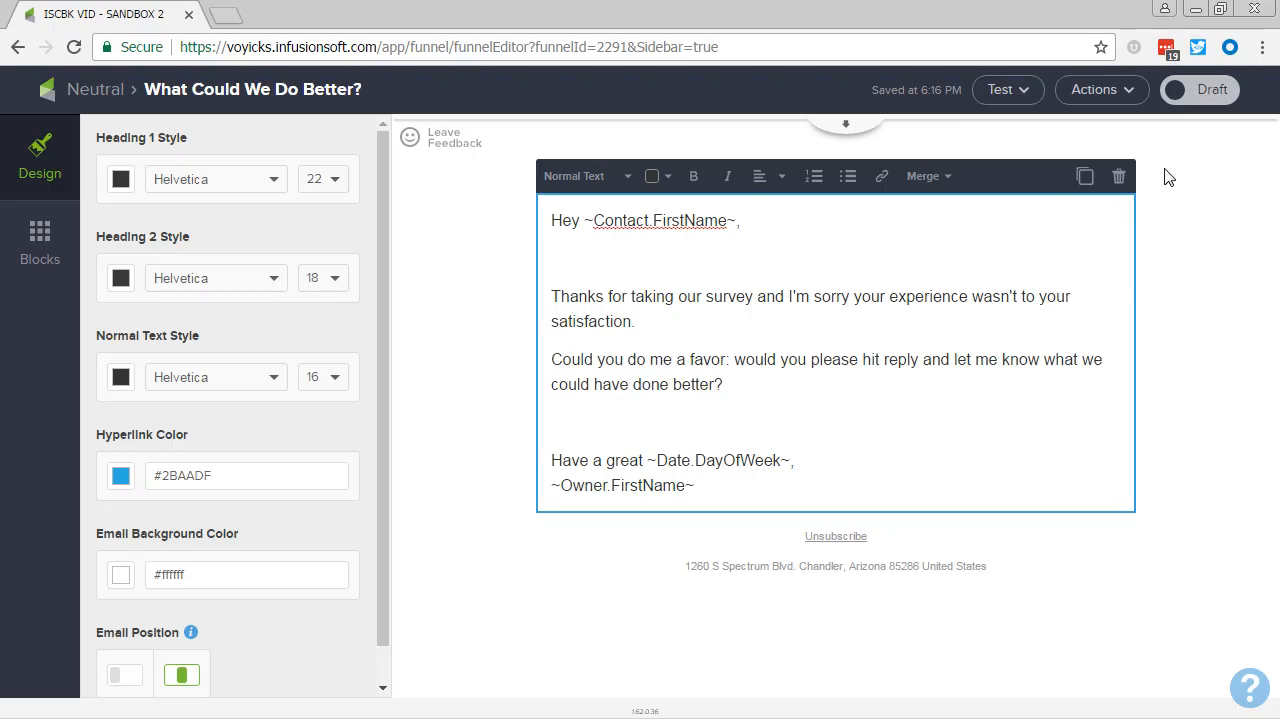
Step: Mark the "What Could We Do Better?" email and the Neutral sequence as Ready, and return to the campaign canvas
left_click(1192, 96)
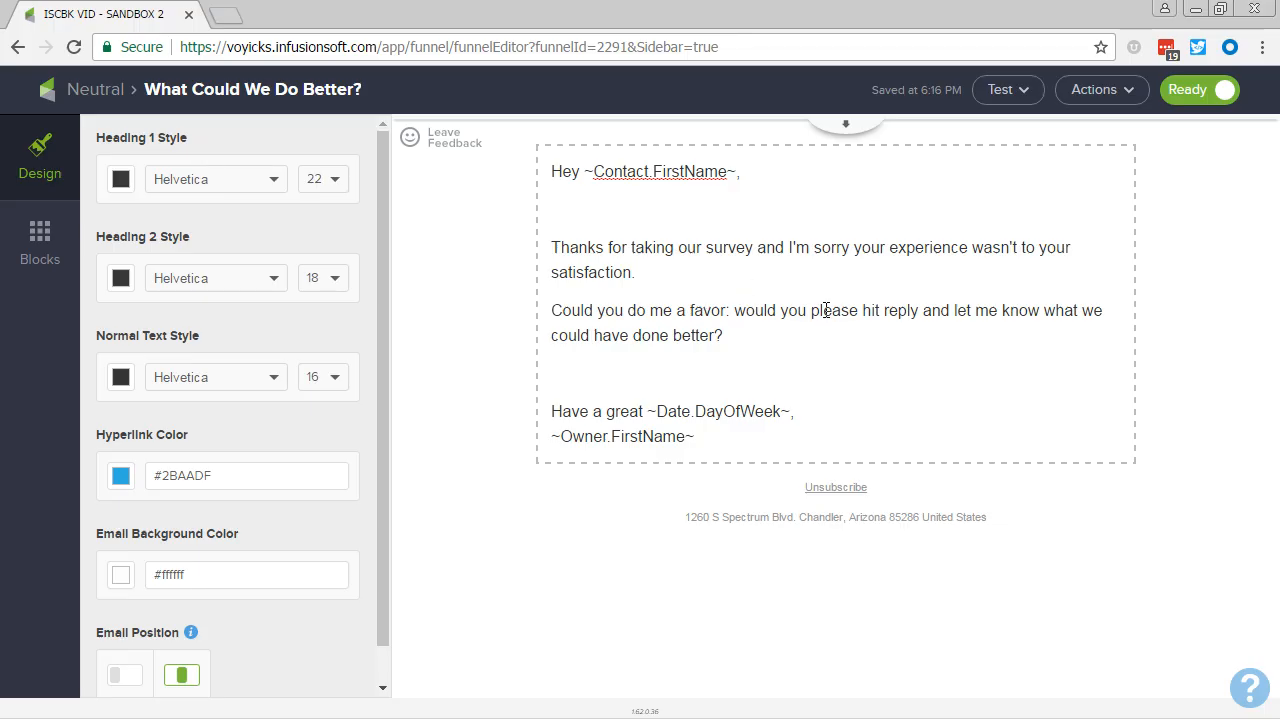
left_click(105, 90)
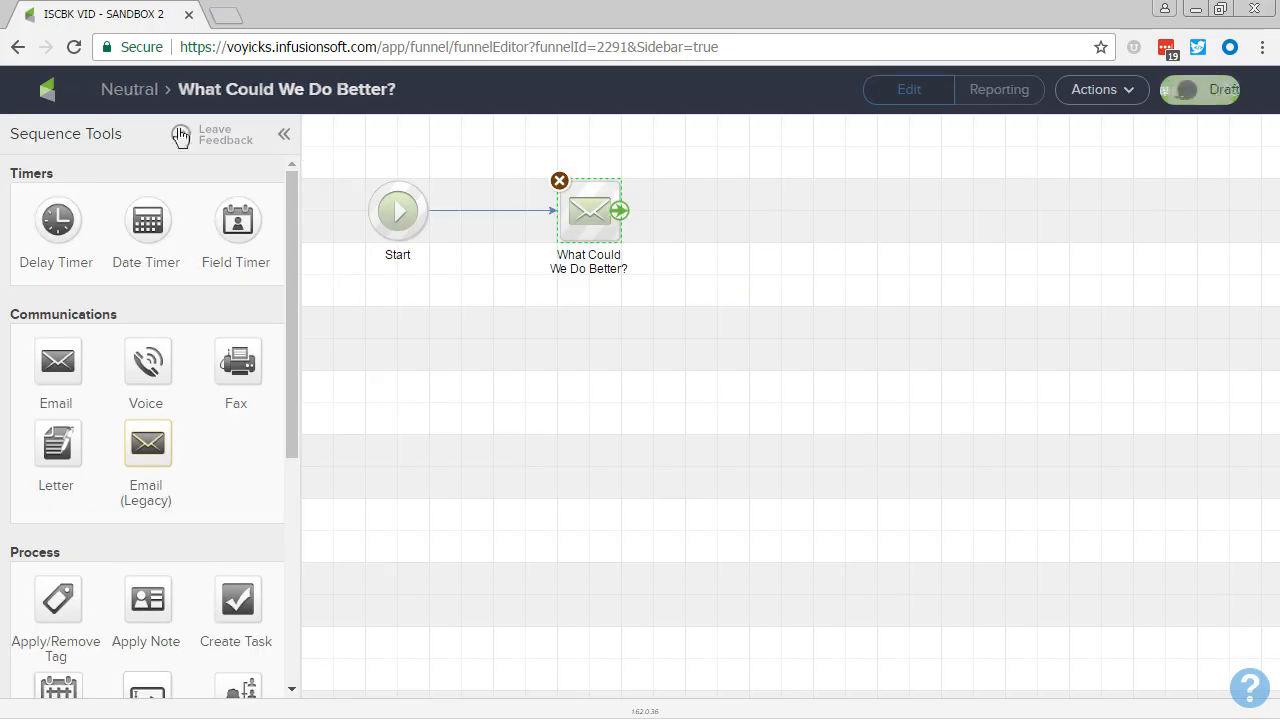
left_click(1199, 95)
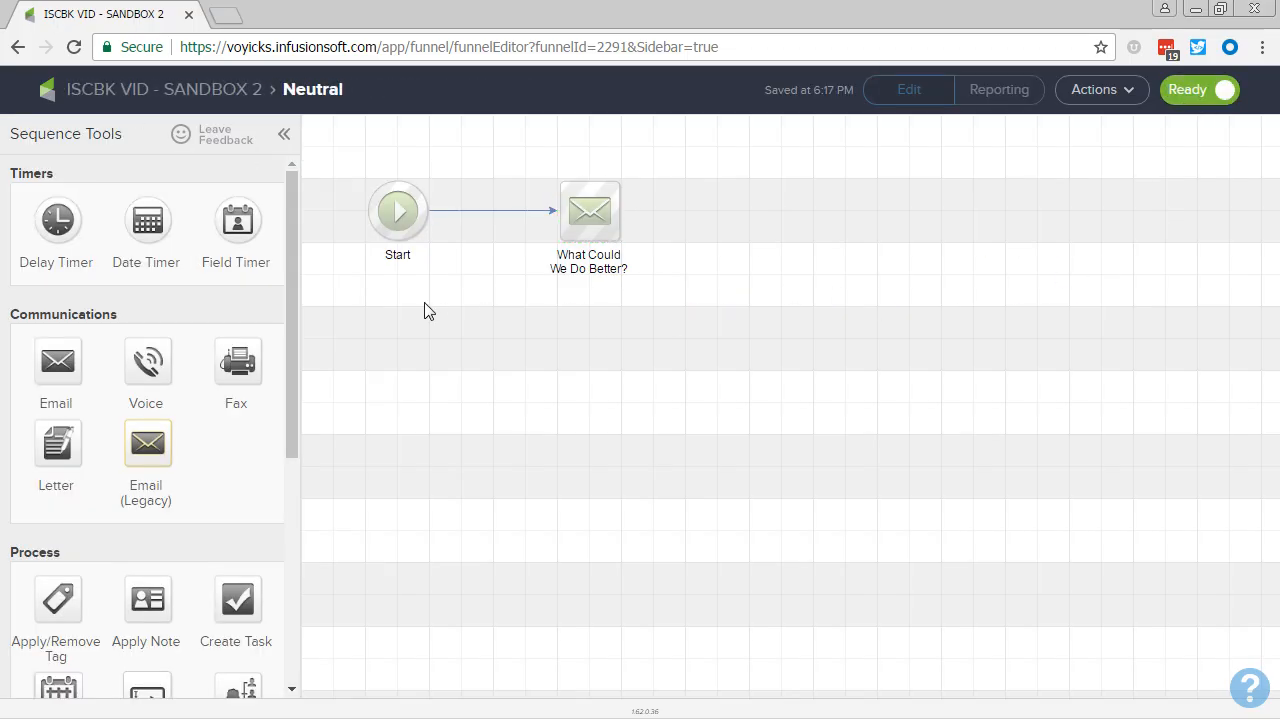
left_click(212, 92)
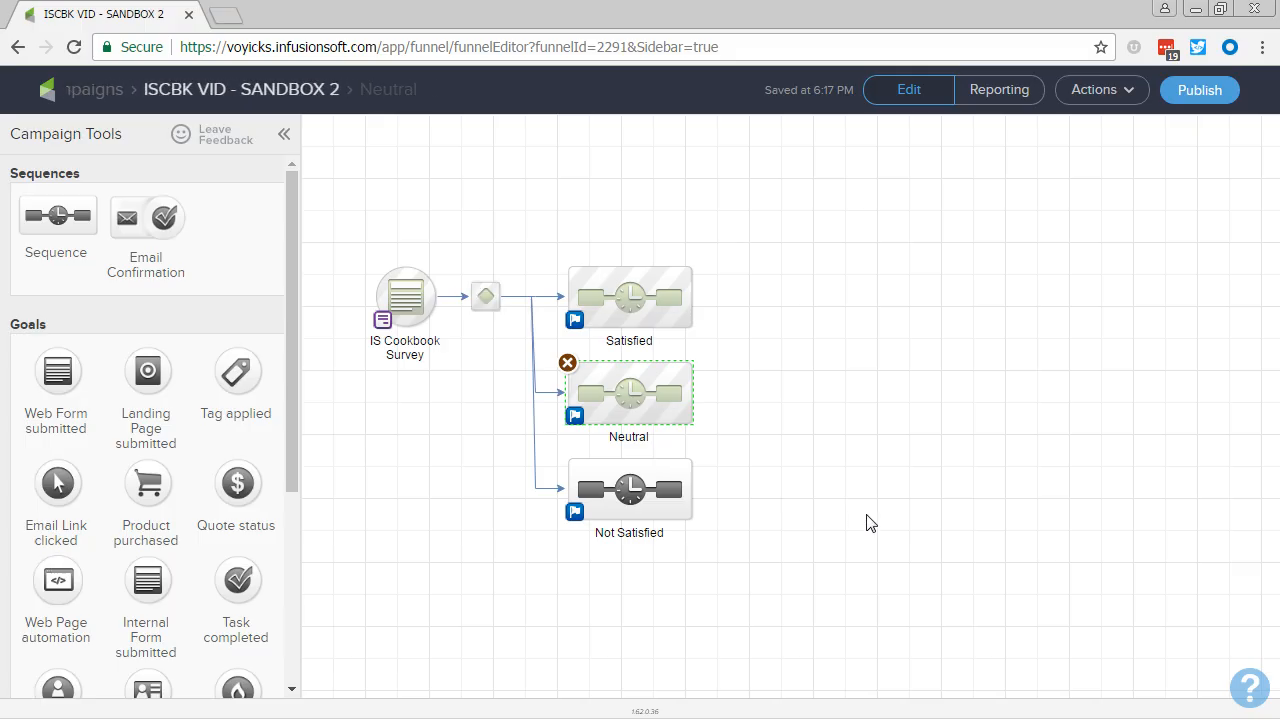
Step: Add a Create Task step after Start in the Not Satisfied sequence and name it "Not Satisfied with Cookbook"
double_click(661, 511)
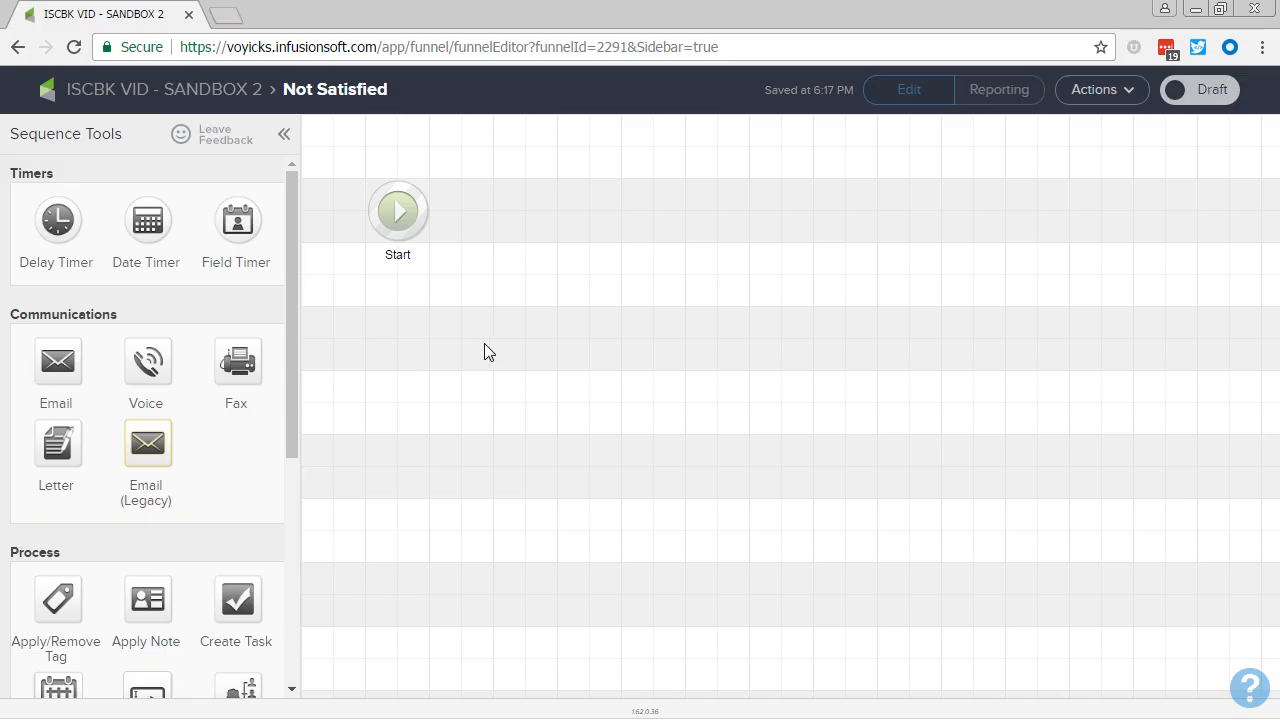
left_click_drag(240, 595, 529, 203)
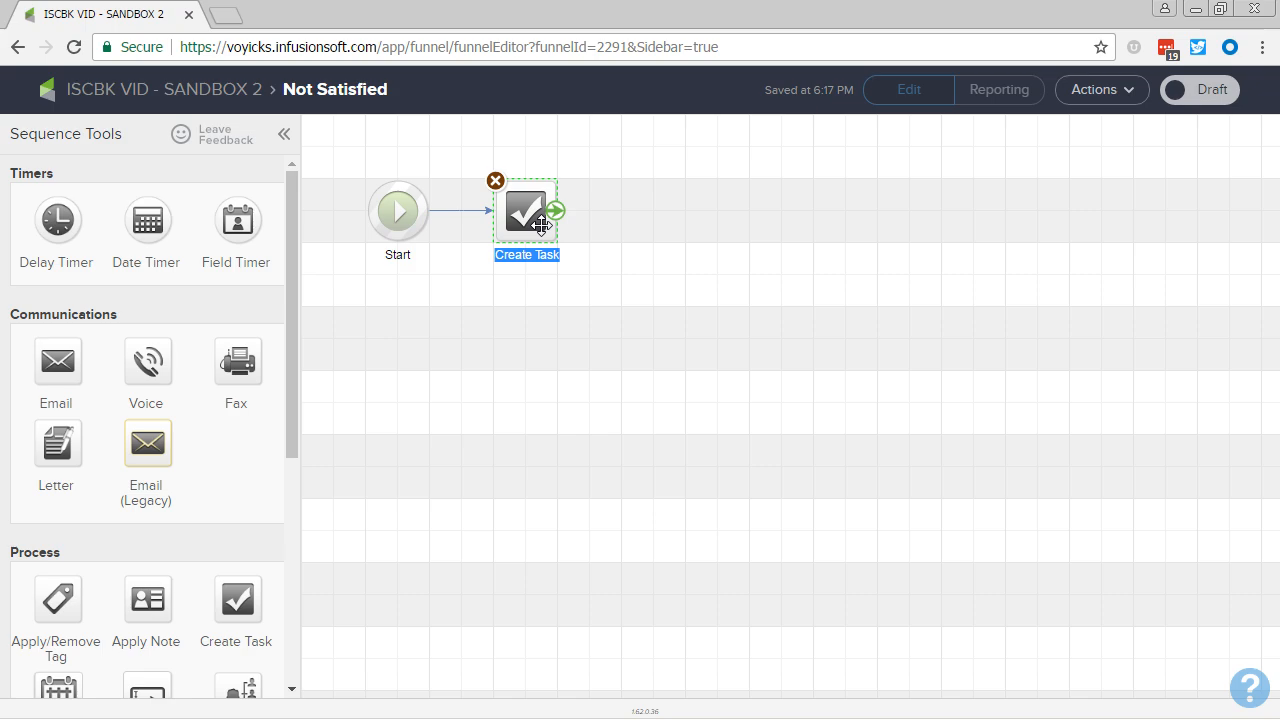
type("Not Satisfied with Cookbook")
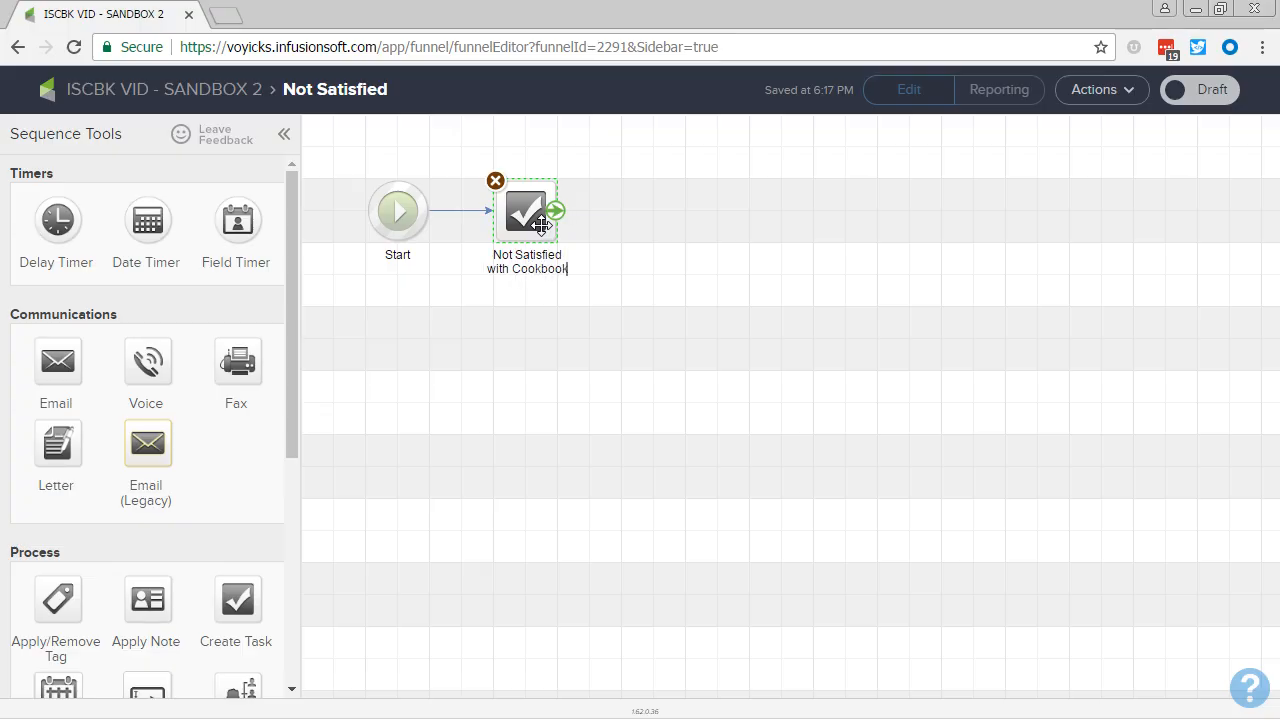
Step: Open the "Not Satisfied with Cookbook" task and set its type to Call
double_click(525, 224)
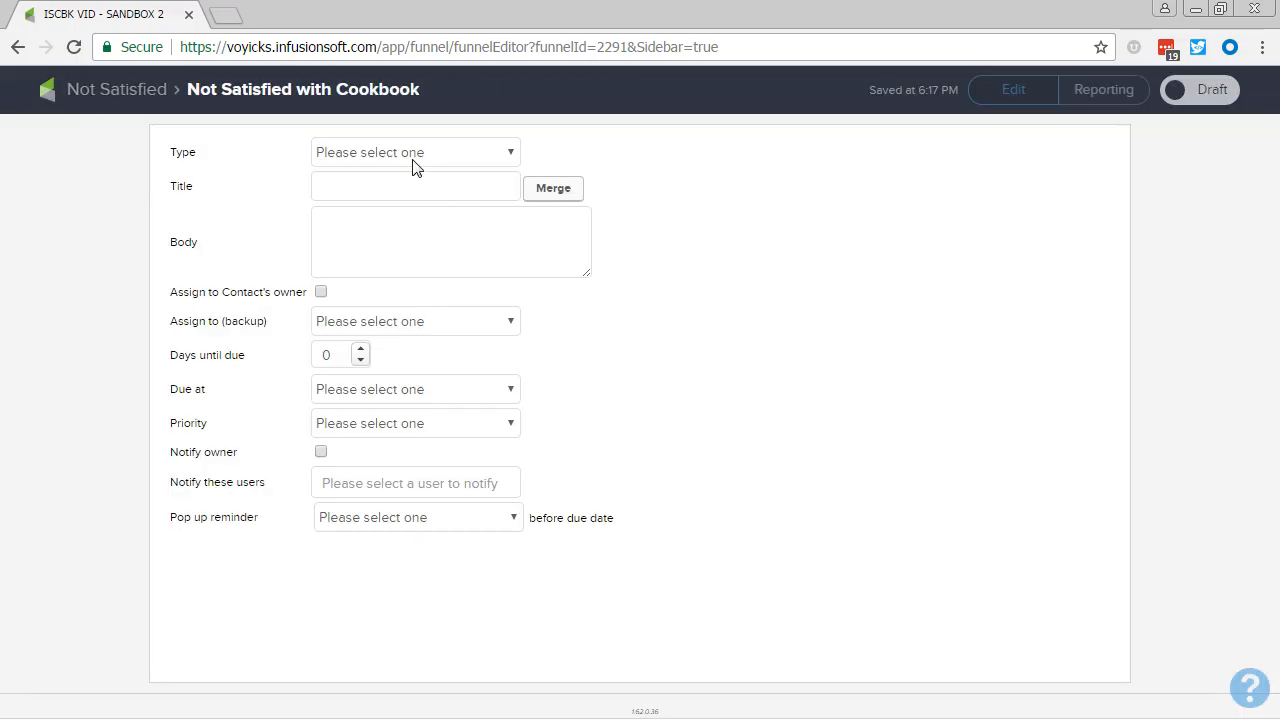
left_click(410, 157)
left_click(389, 194)
Step: Title the task "Unsatisfied Customer - ~Contact.FirstName~", using the contact's First Name merge field
left_click(390, 193)
type("Unsatisfied Customer -")
left_click(558, 188)
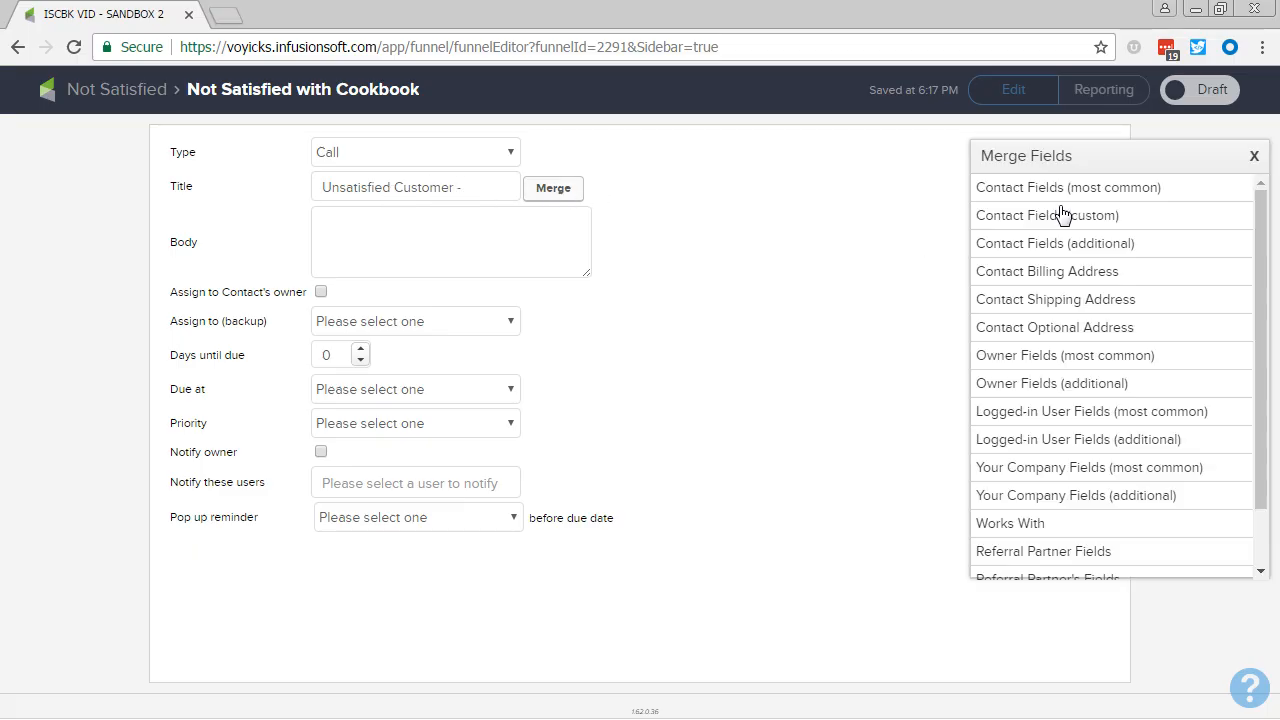
left_click(1066, 192)
left_click(1057, 224)
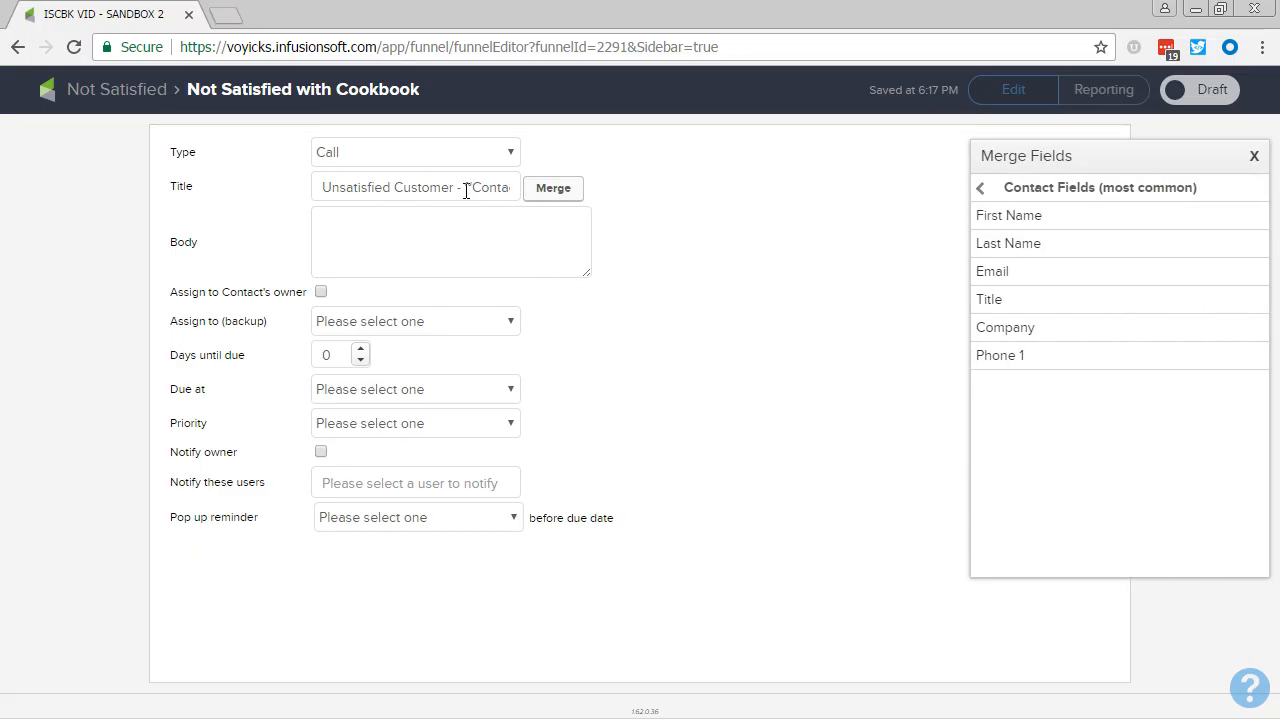
key("End")
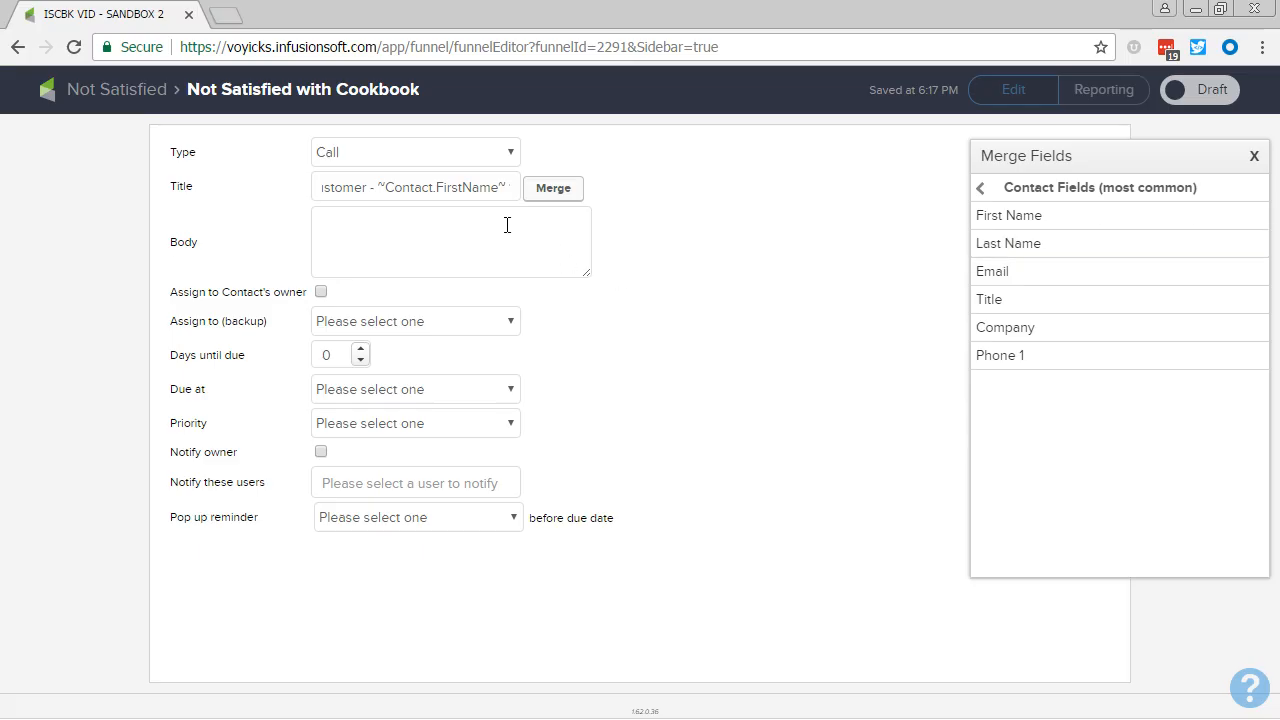
Step: Insert the contact's First Name and Last Name merge fields in the task body, separated by a space
left_click(444, 252)
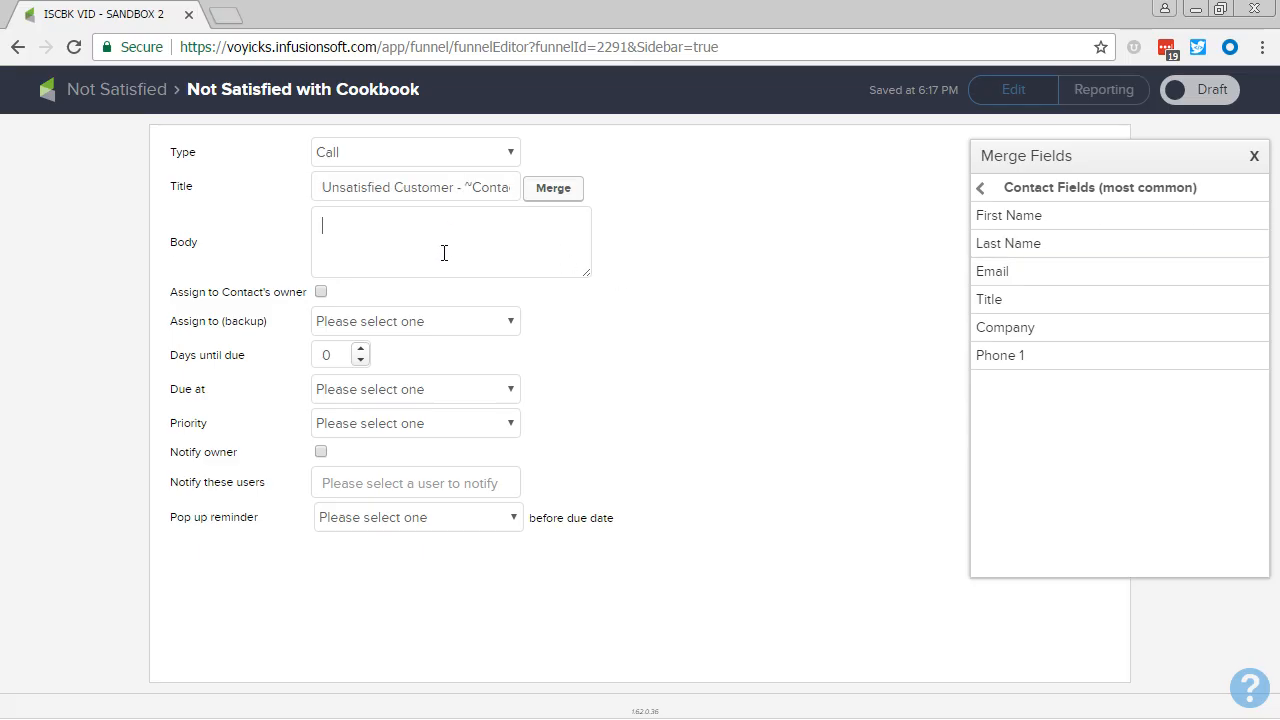
left_click(1006, 219)
left_click(1006, 243)
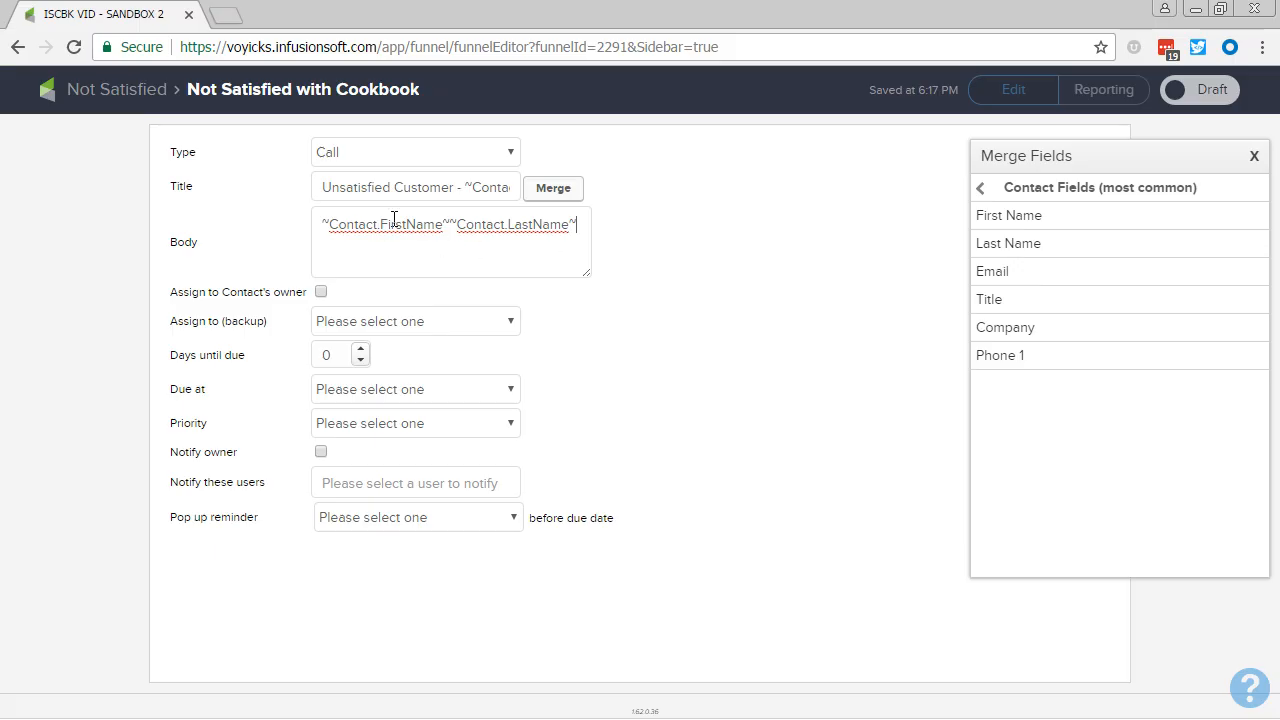
left_click(450, 224)
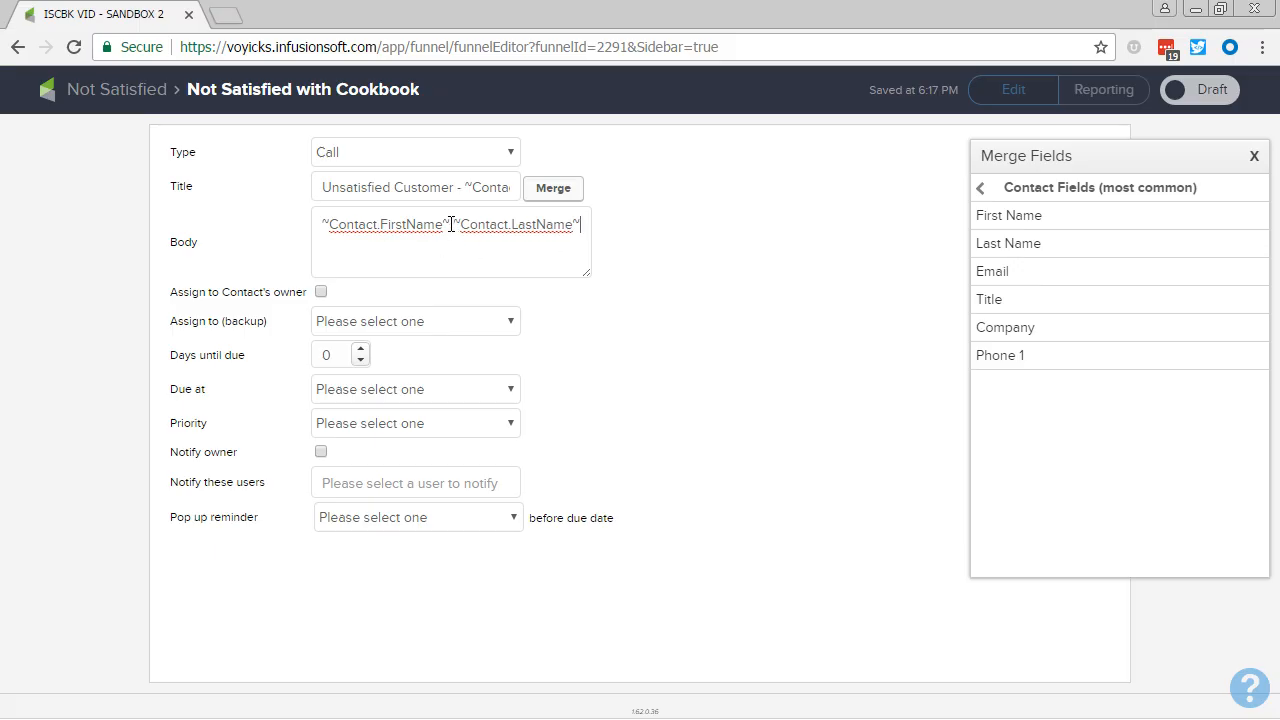
Step: Continue the task body after the name merge fields with "took the customer survey and was not satisfied with the cookbook."
type("ok the customer survey ")
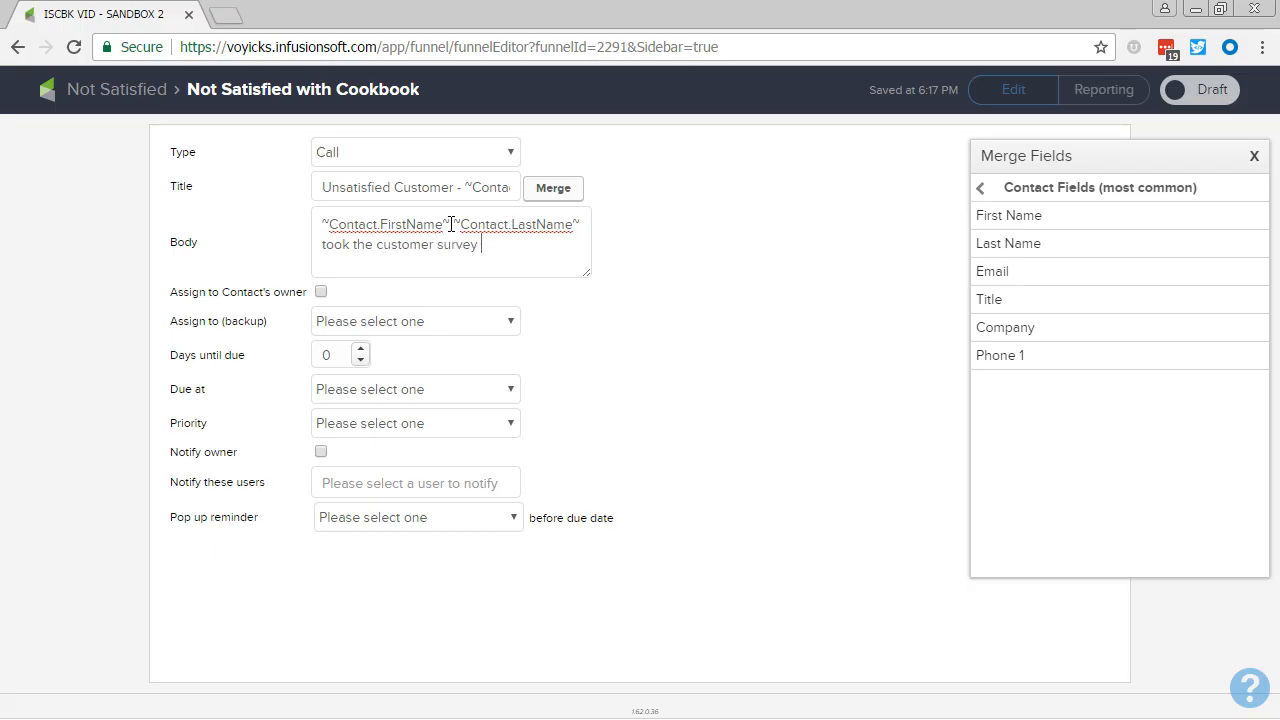
type("and was not satisfi")
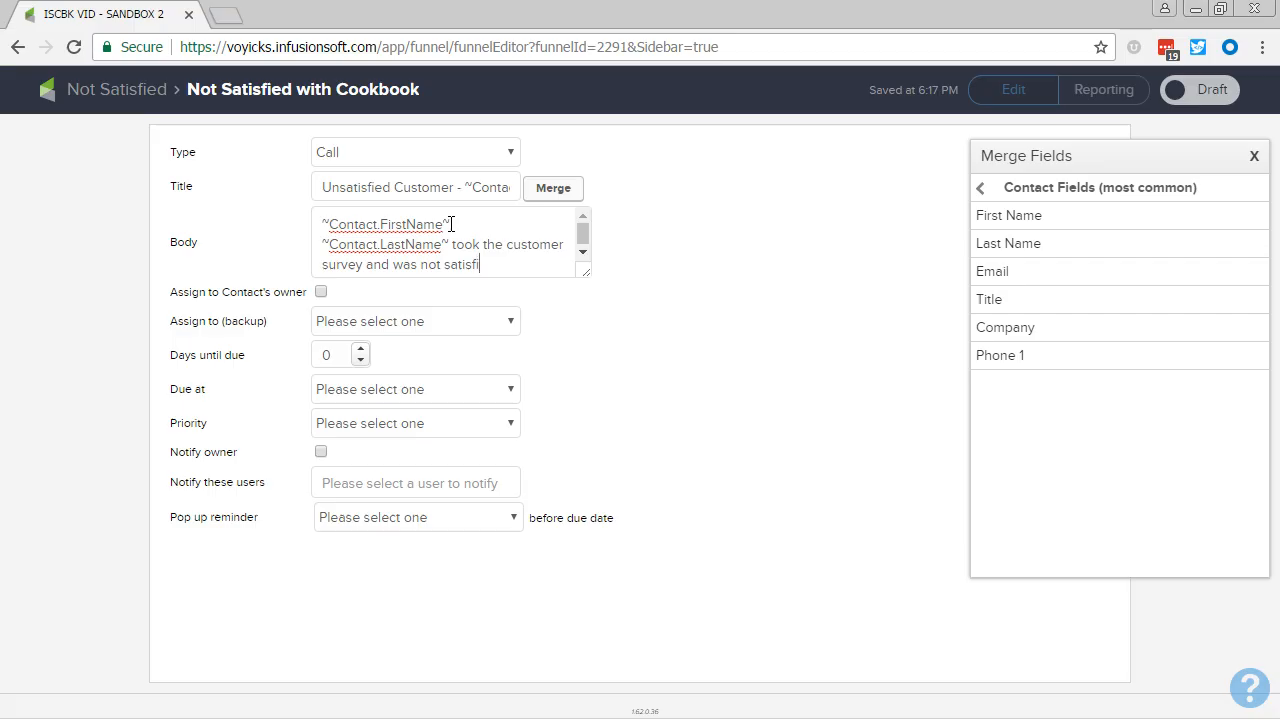
type("ed with the cookbook.")
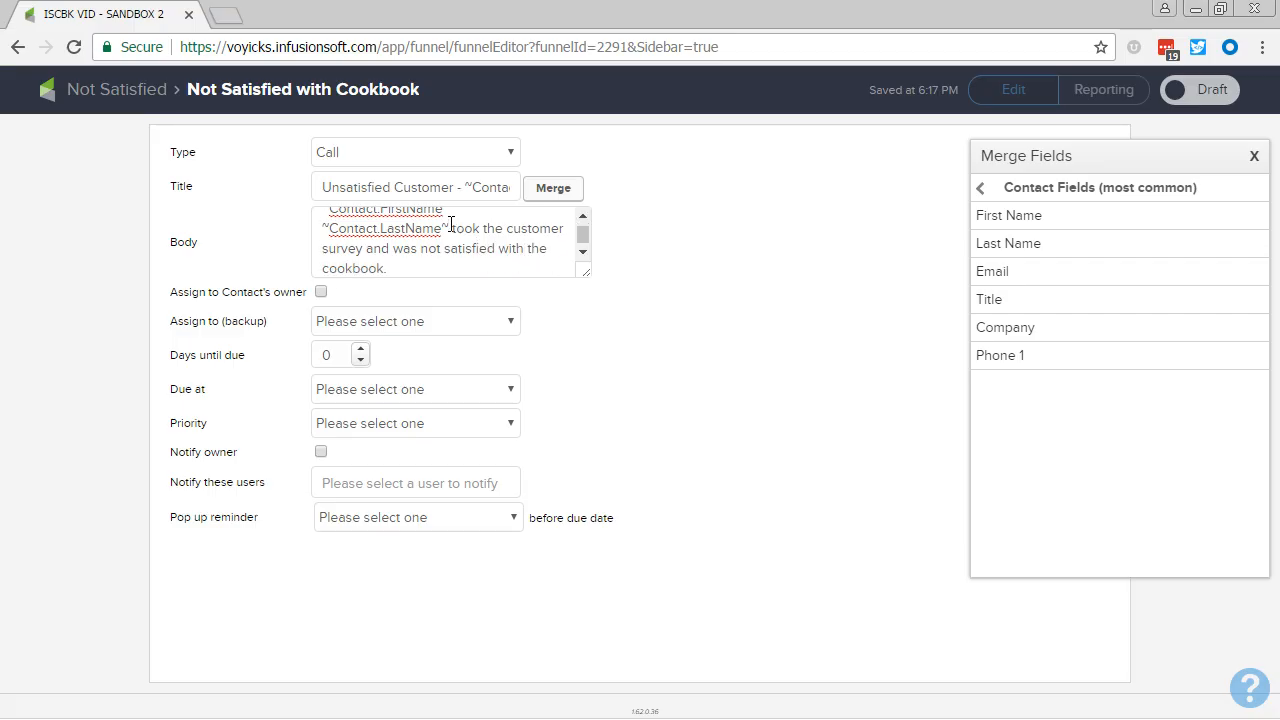
Step: Enlarge the task body box and add "Call them at ~Contact.Phone1~ and see what we can do to make things right."
type(" Call tehem at")
left_click_drag(587, 274, 592, 398)
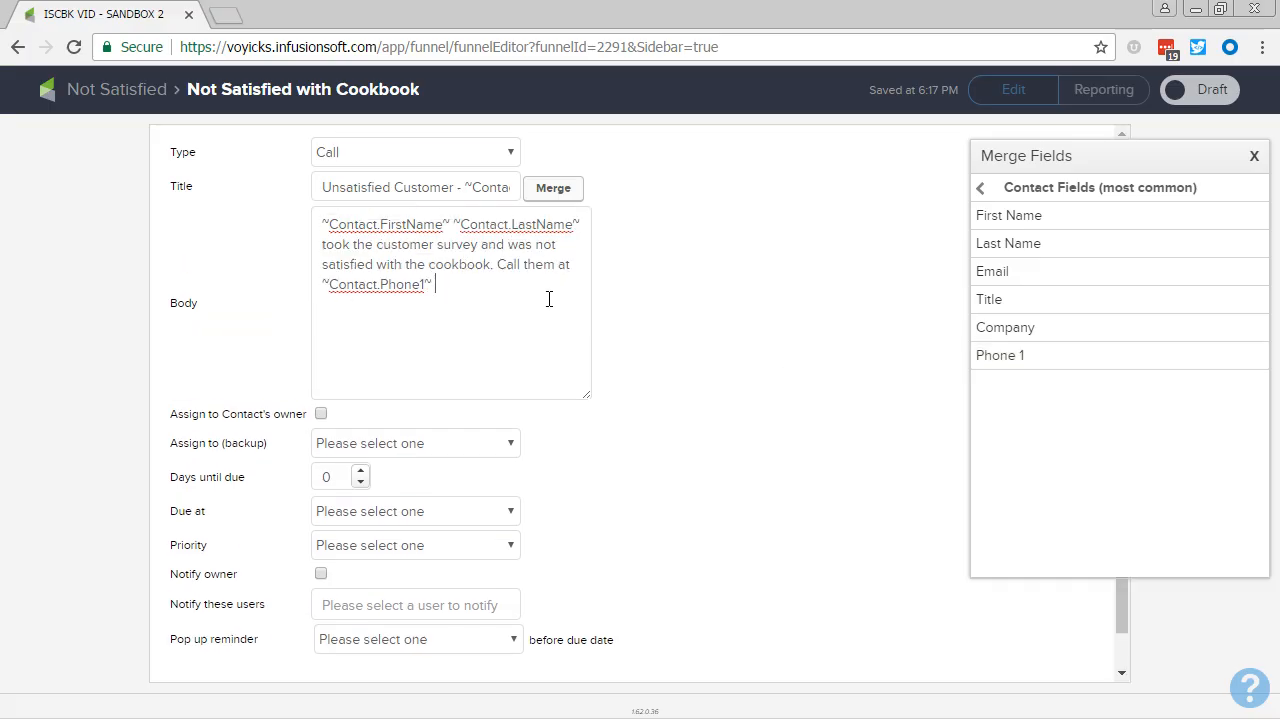
type("and see what we can do to make things right.")
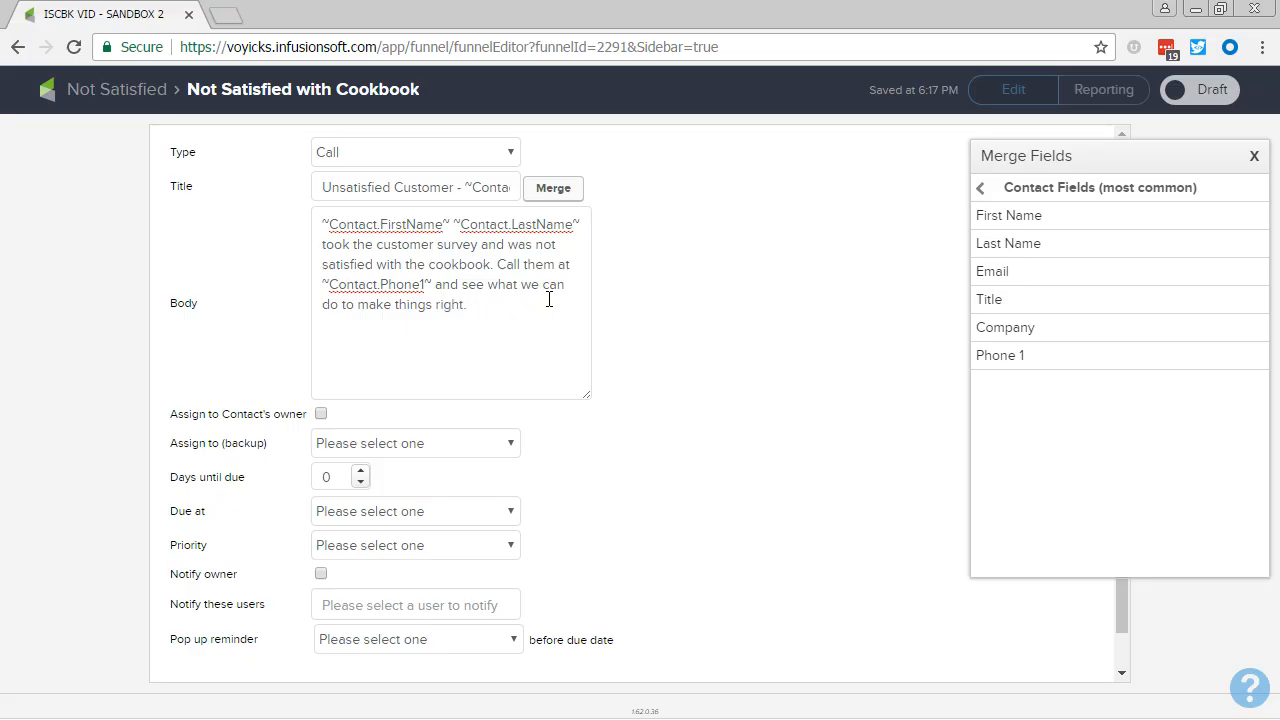
Step: Choose the user the task is assigned to as backup and set its priority to "1. Critical"
left_click(435, 443)
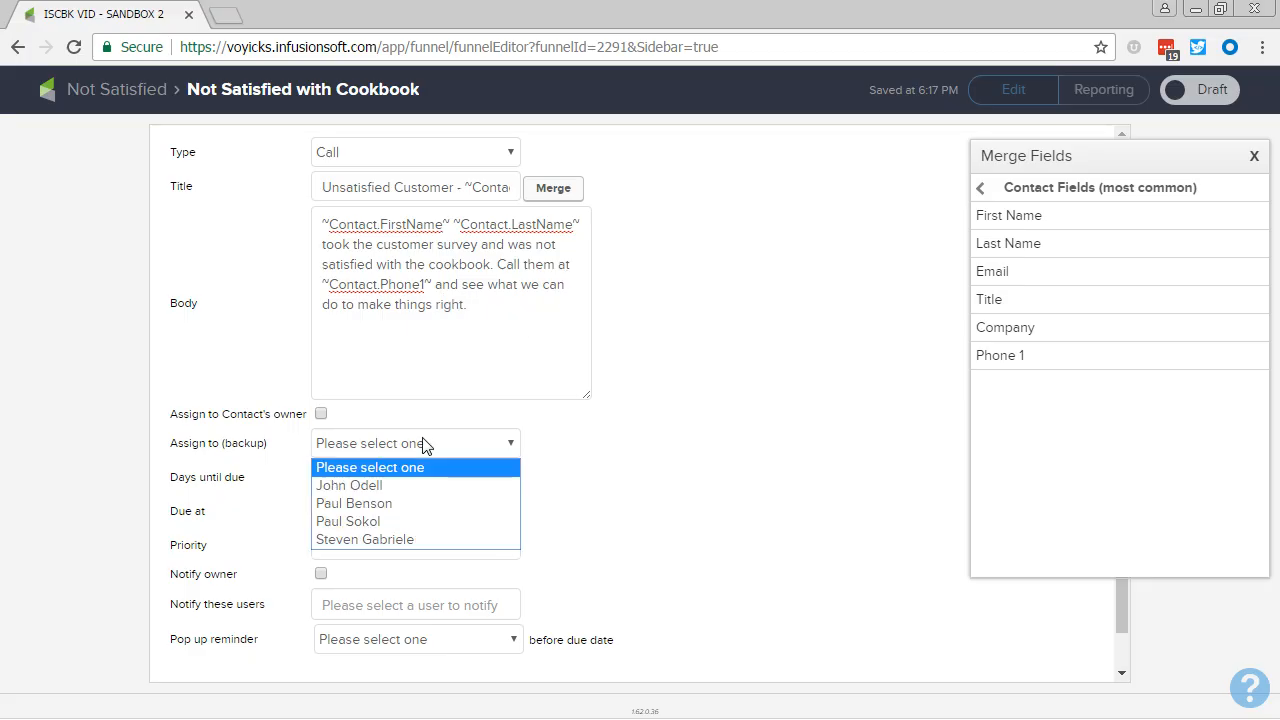
left_click(394, 521)
left_click(398, 545)
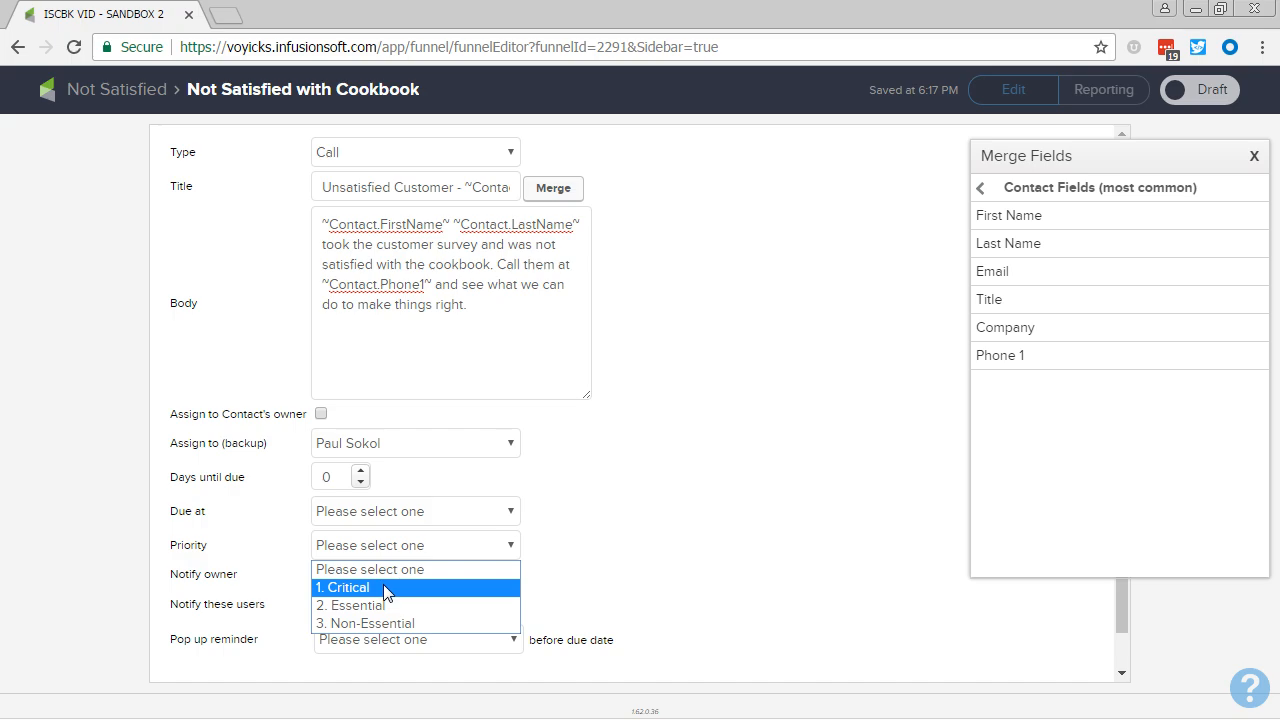
left_click(383, 585)
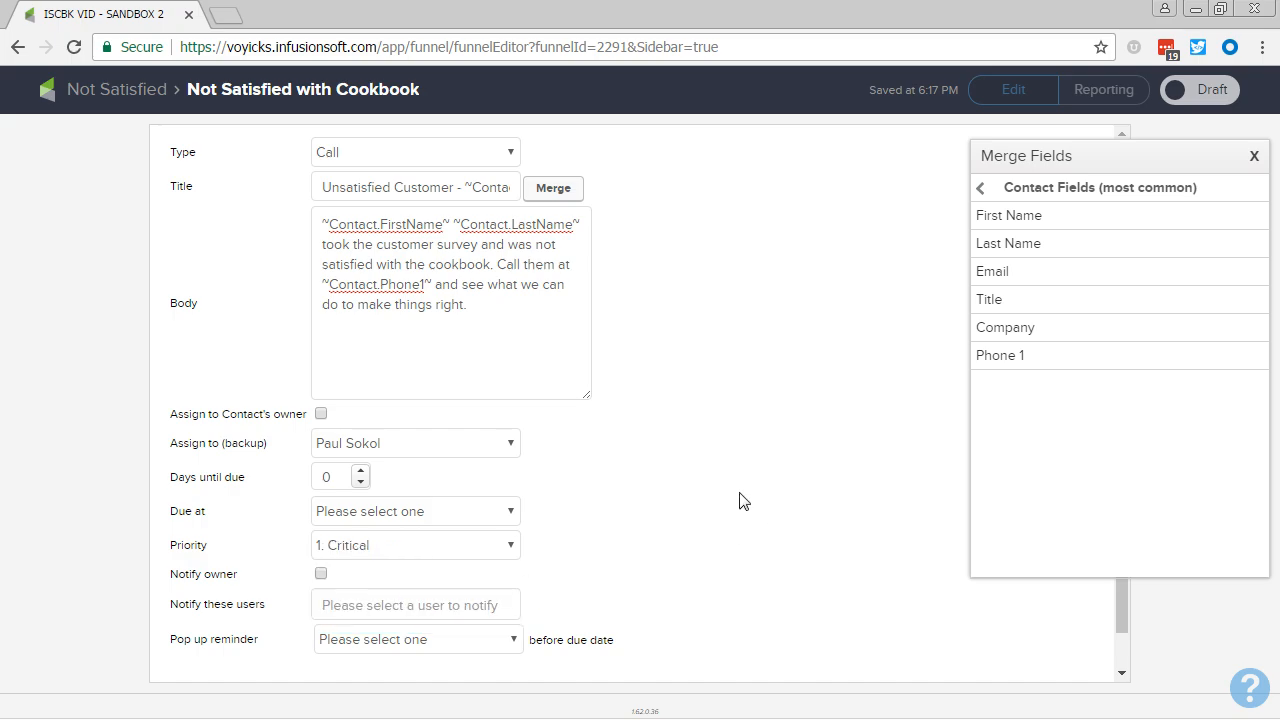
Step: Mark the "Not Satisfied with Cookbook" task and the Not Satisfied sequence as Ready, and return to the campaign canvas
left_click(1193, 97)
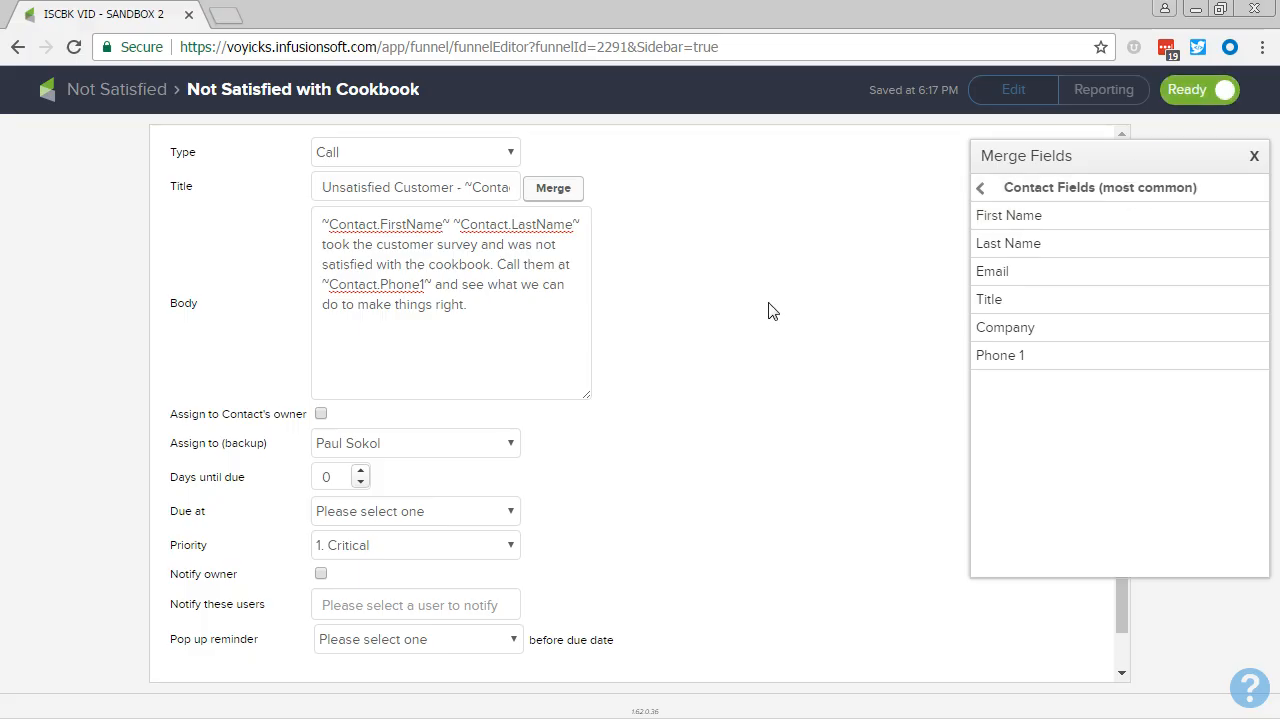
left_click(128, 92)
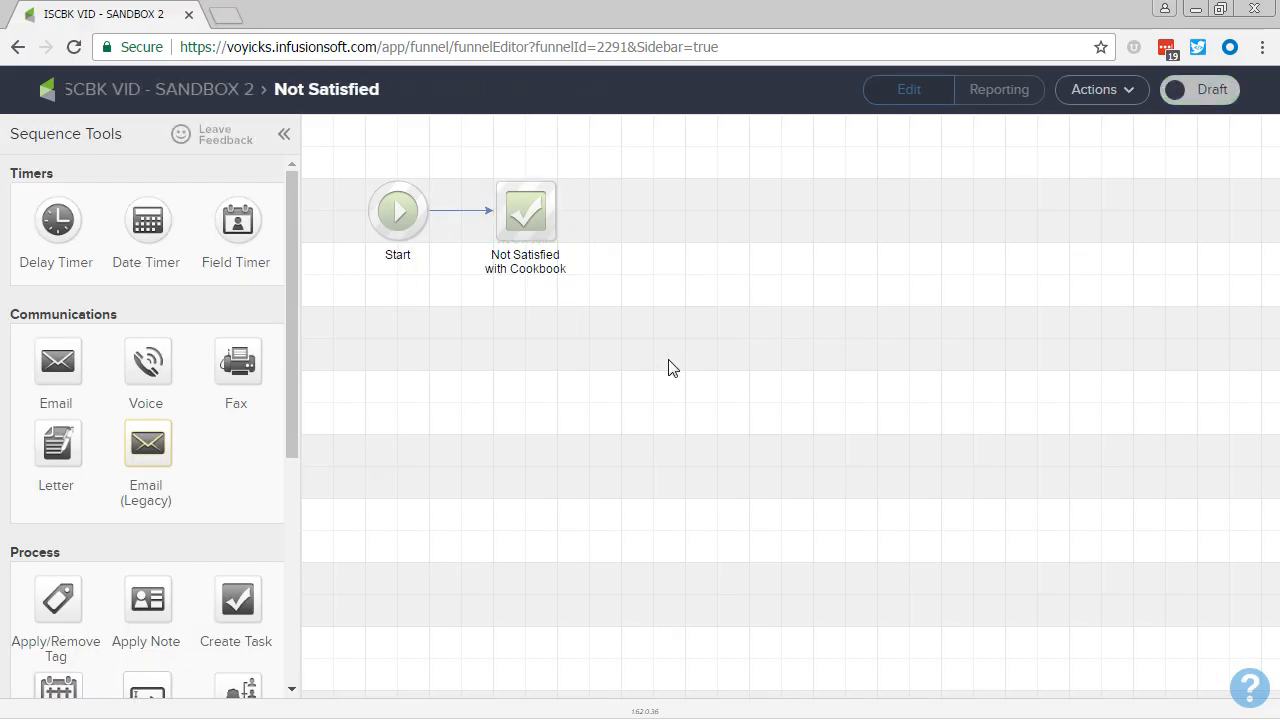
left_click(1190, 99)
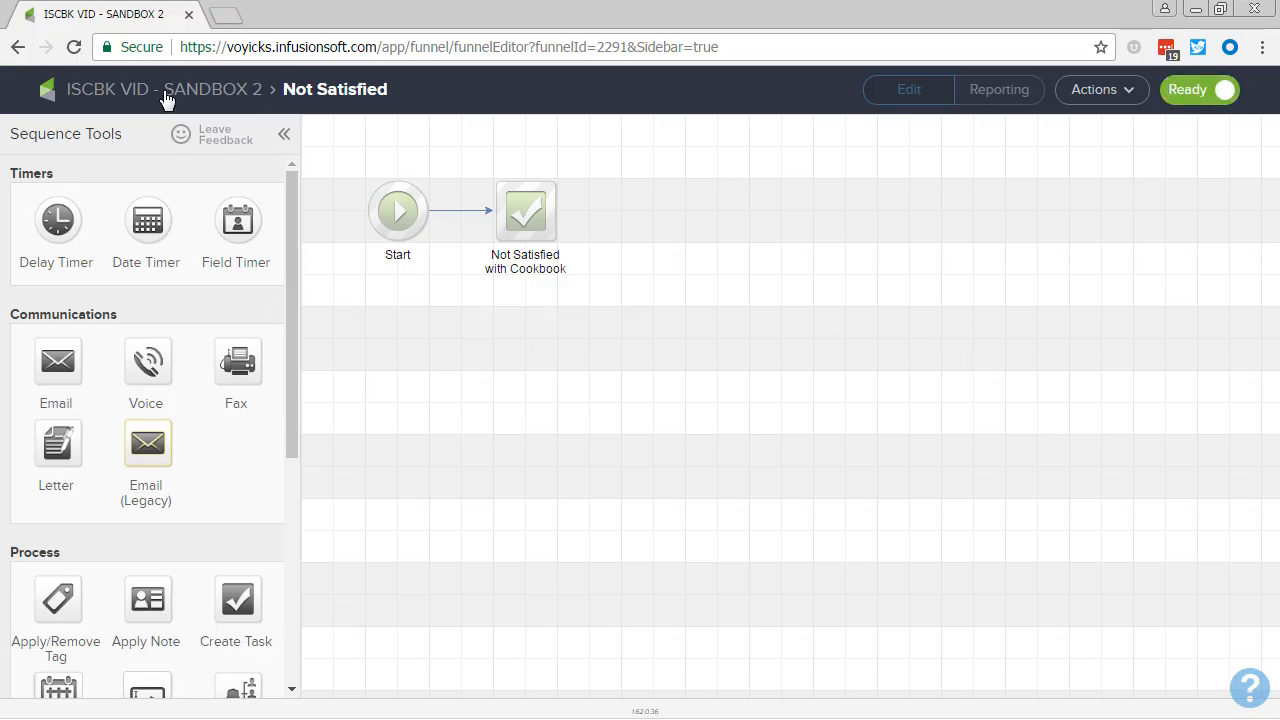
double_click(414, 417)
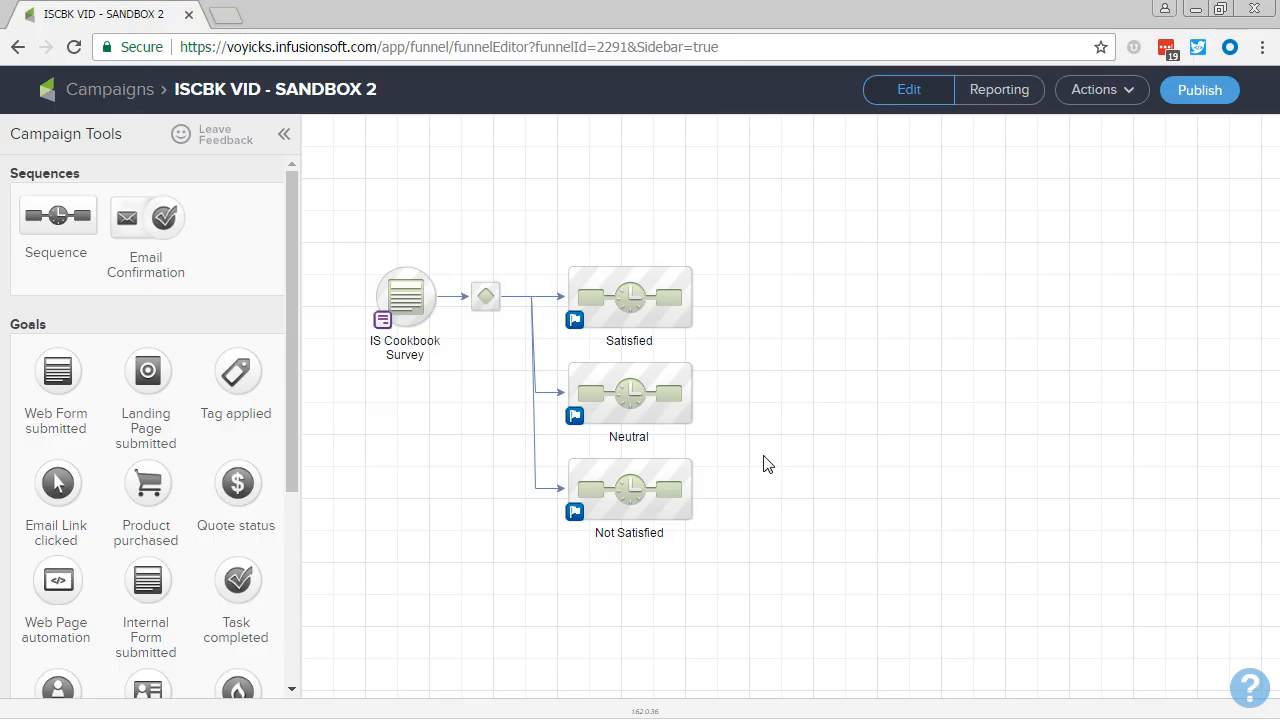
Step: Move the whole survey flow further right on the canvas and place a new sequence in front of it
left_click_drag(744, 542, 334, 242)
left_click_drag(391, 296, 647, 266)
left_click_drag(50, 214, 390, 243)
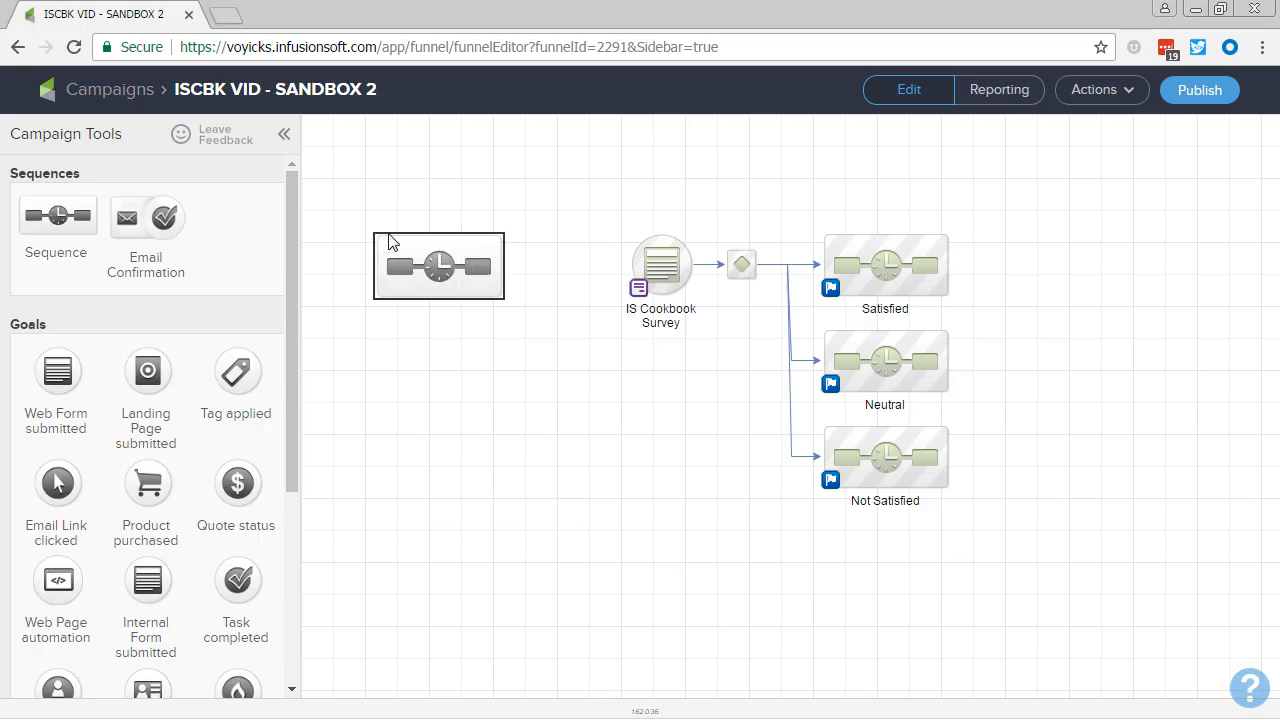
Step: Open the new sequence, add an email after Start and create it as a blank email
double_click(446, 268)
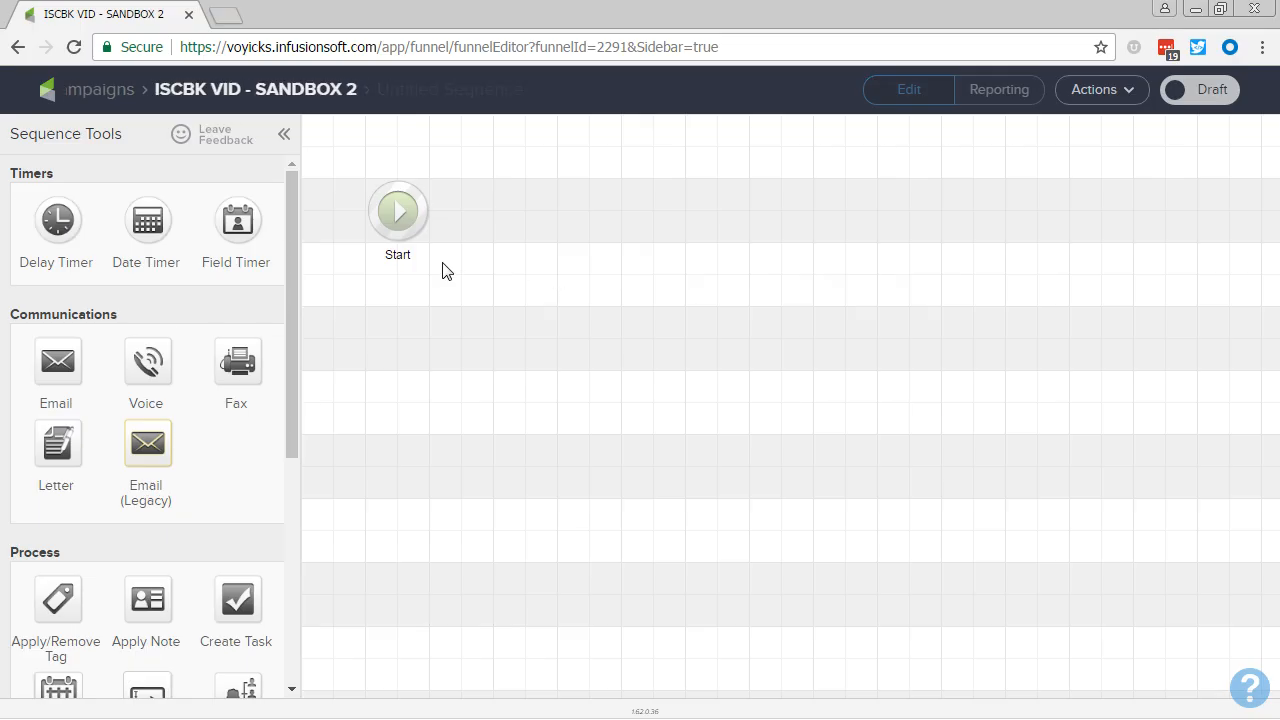
left_click_drag(147, 443, 566, 217)
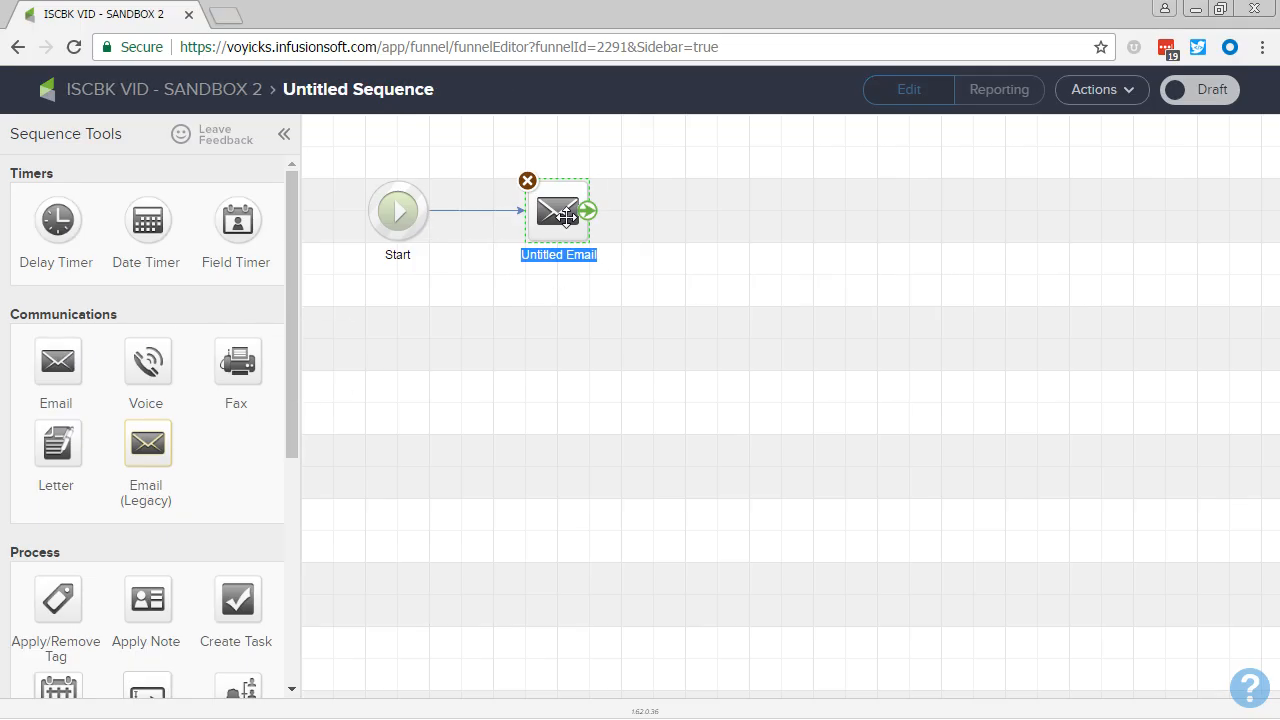
double_click(566, 217)
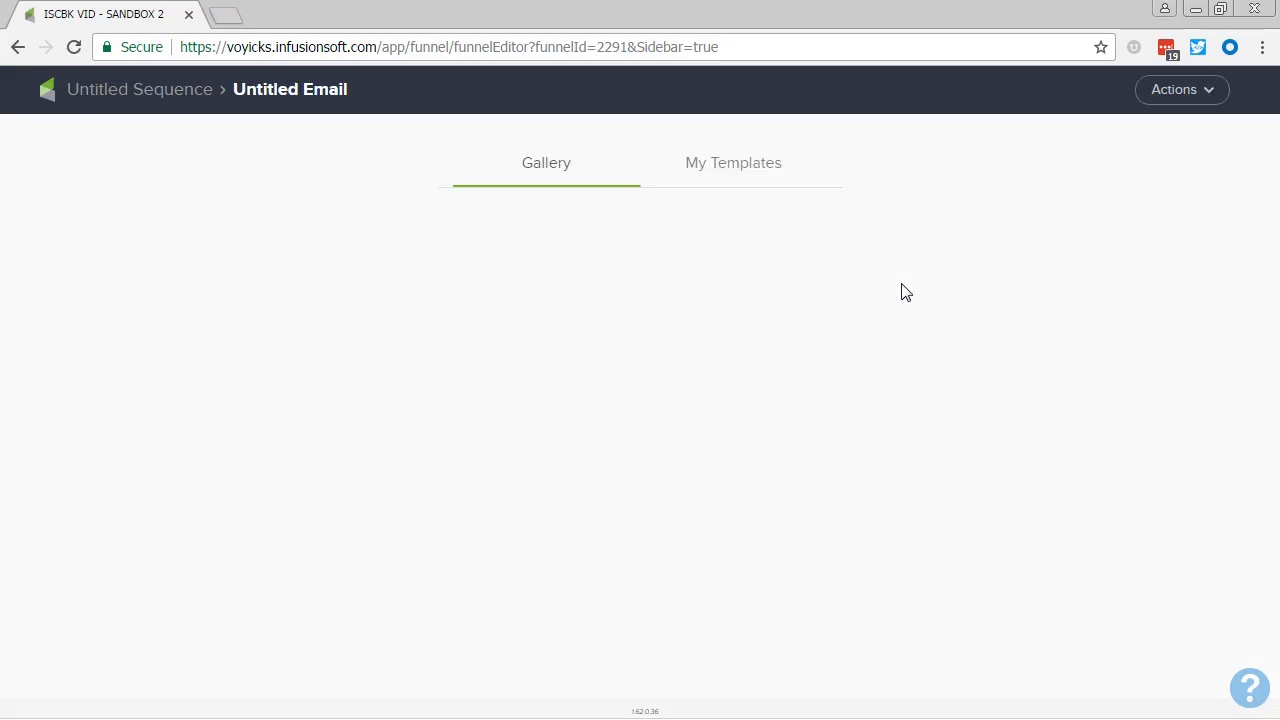
left_click(1186, 94)
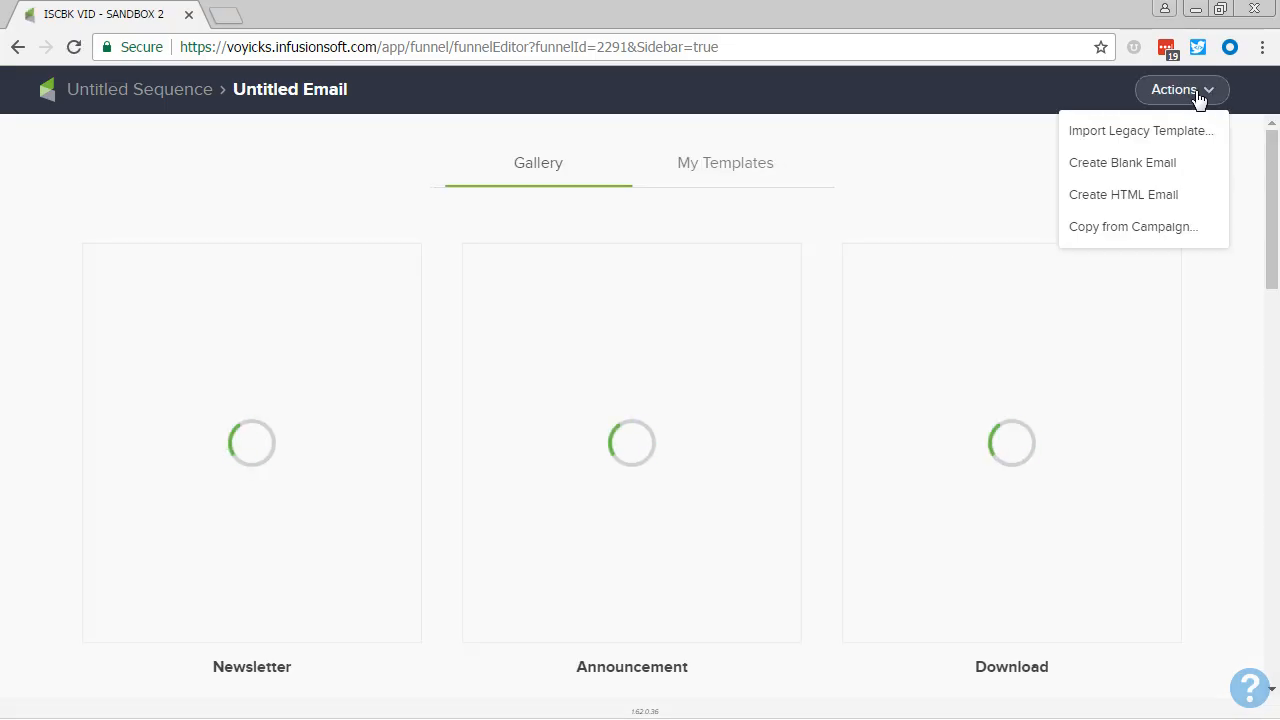
left_click(1143, 178)
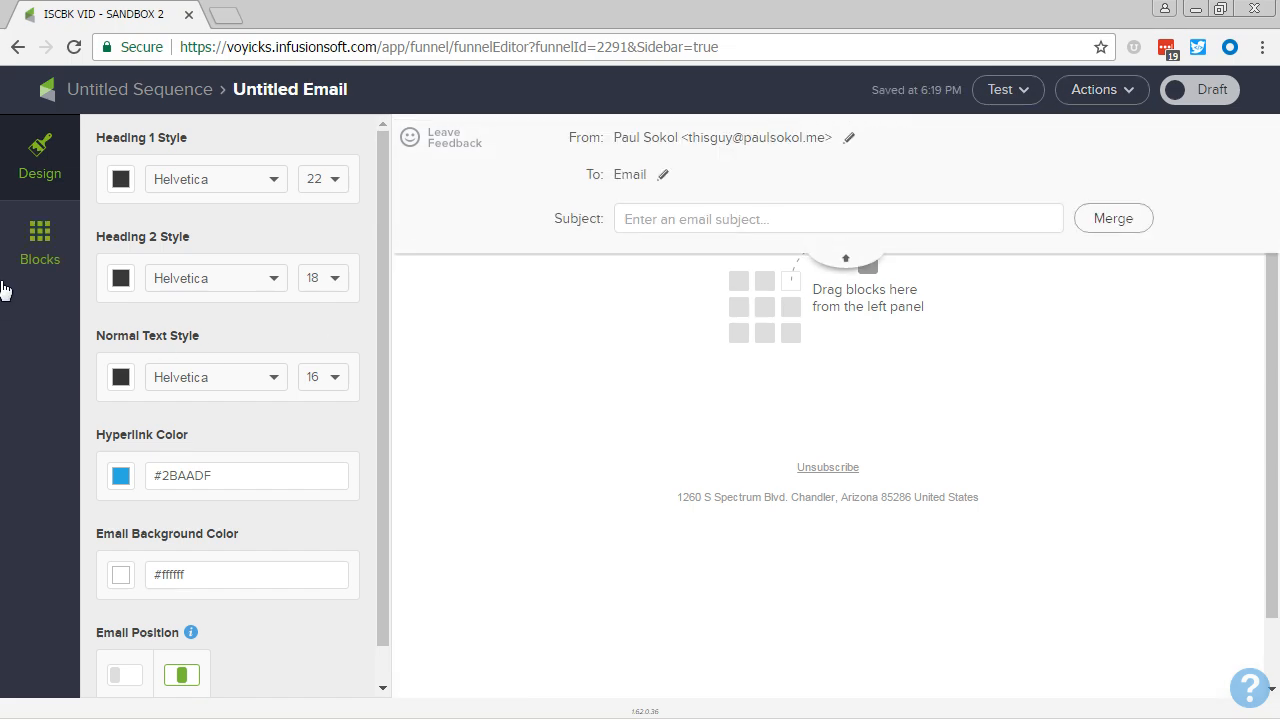
Step: Add a text block to the blank email and collapse the email's sender and subject header
left_click(17, 257)
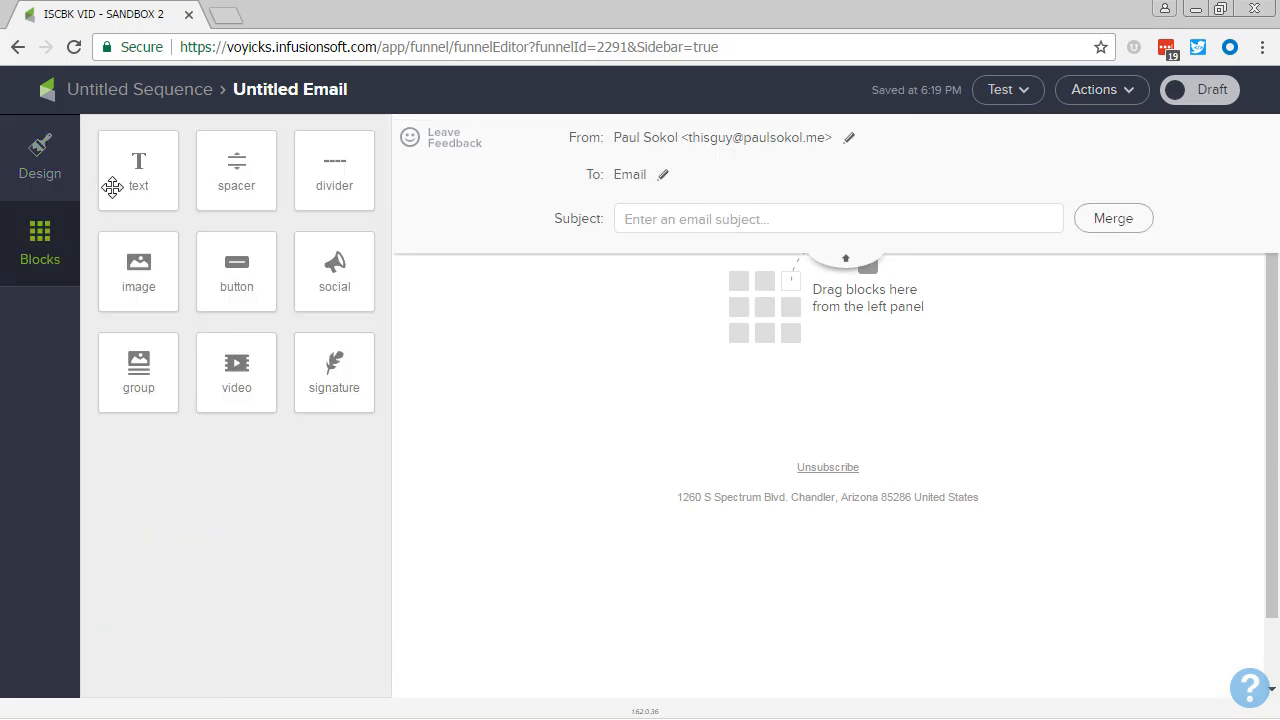
left_click_drag(109, 186, 778, 292)
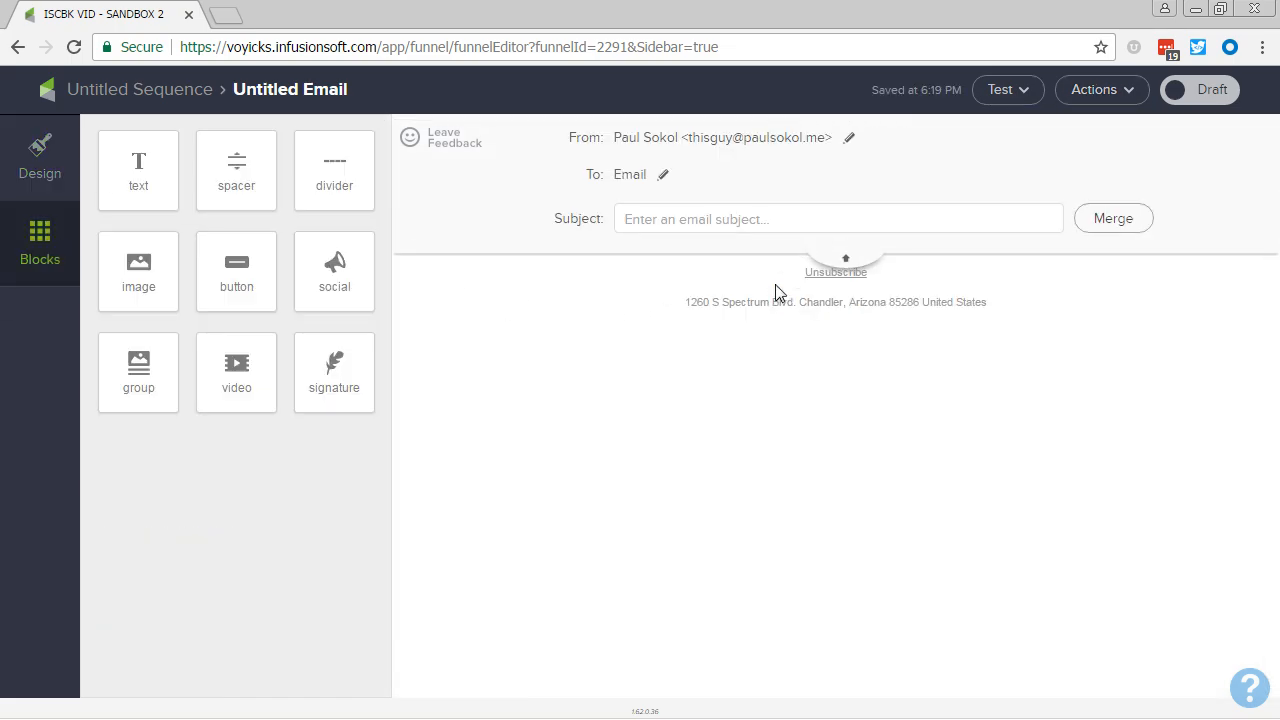
left_click(847, 260)
Step: Try linking the words "or create" in the text block to a web form
left_click_drag(778, 247, 904, 230)
left_click(881, 176)
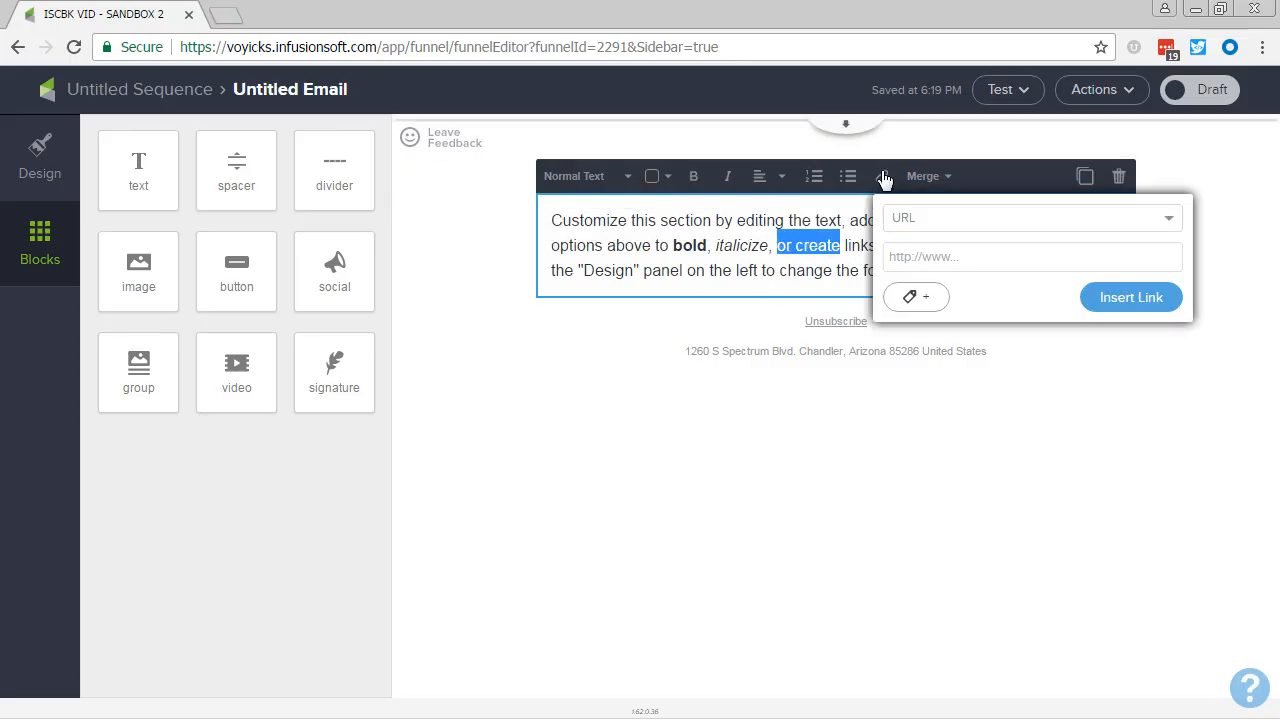
left_click(915, 229)
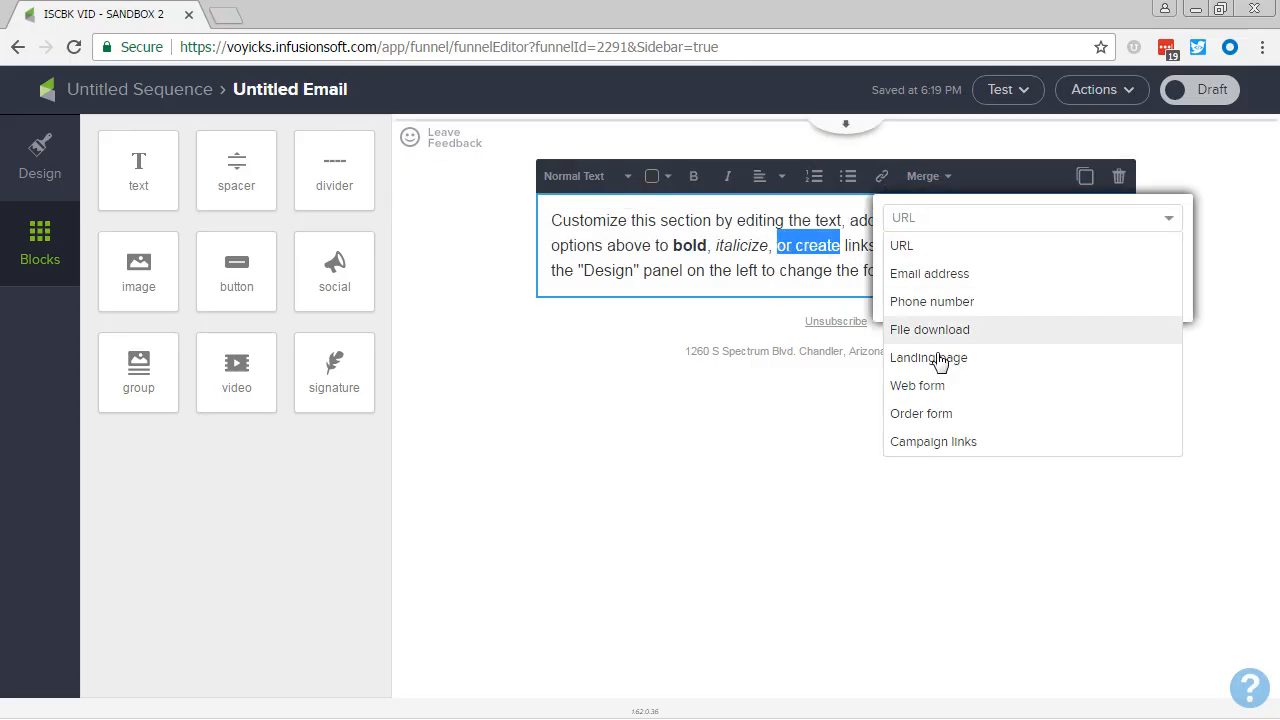
left_click(938, 388)
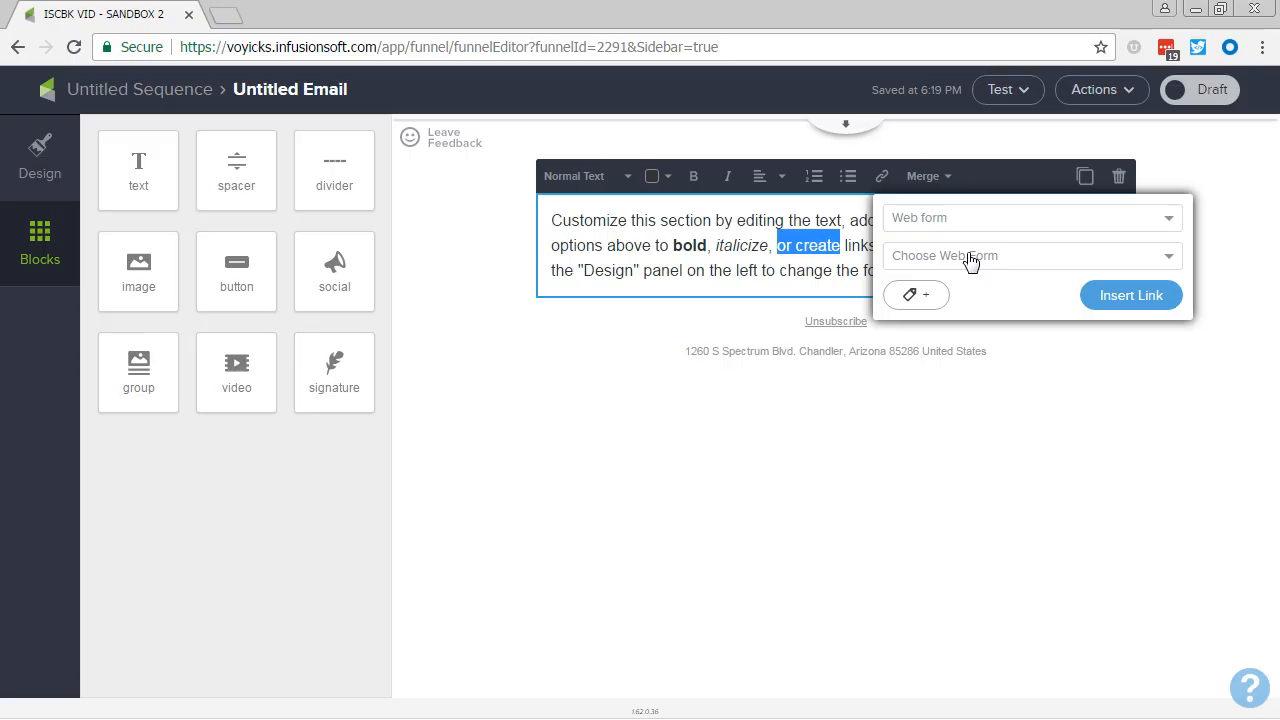
left_click(782, 262)
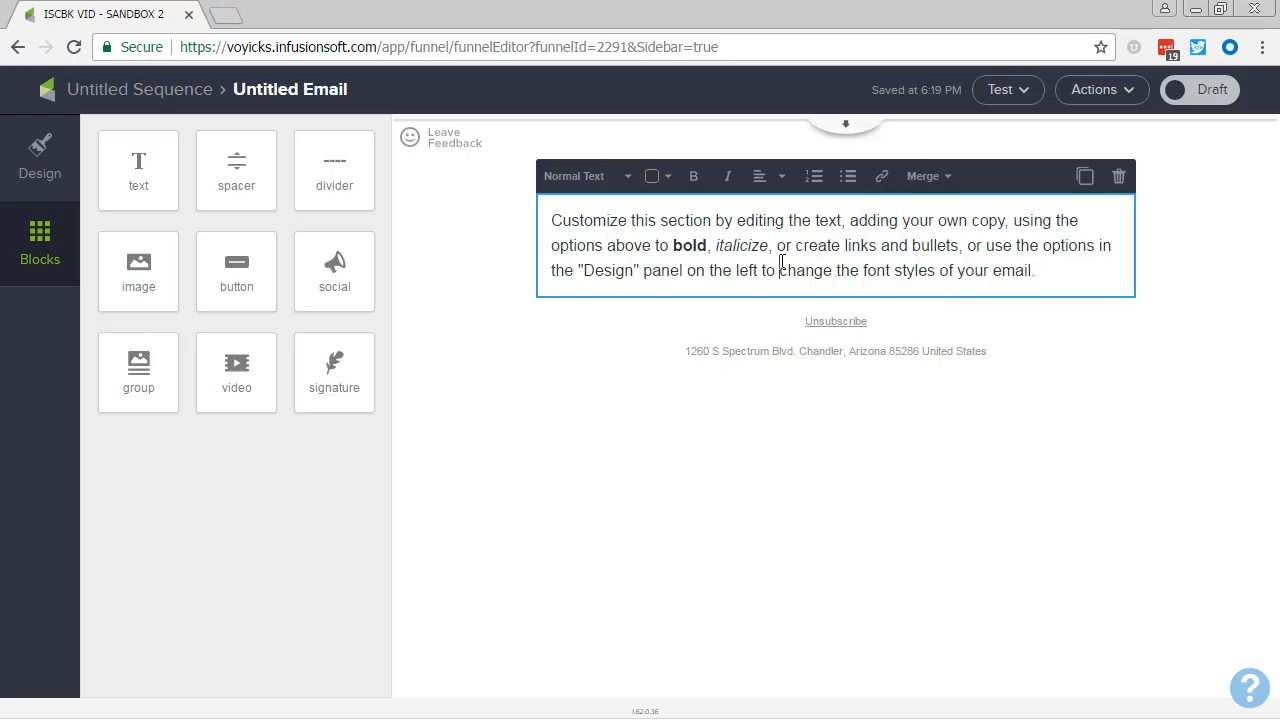
Step: Add a button block below the text block with its link type set to Web form, and return to the campaign canvas
left_click_drag(237, 272, 700, 302)
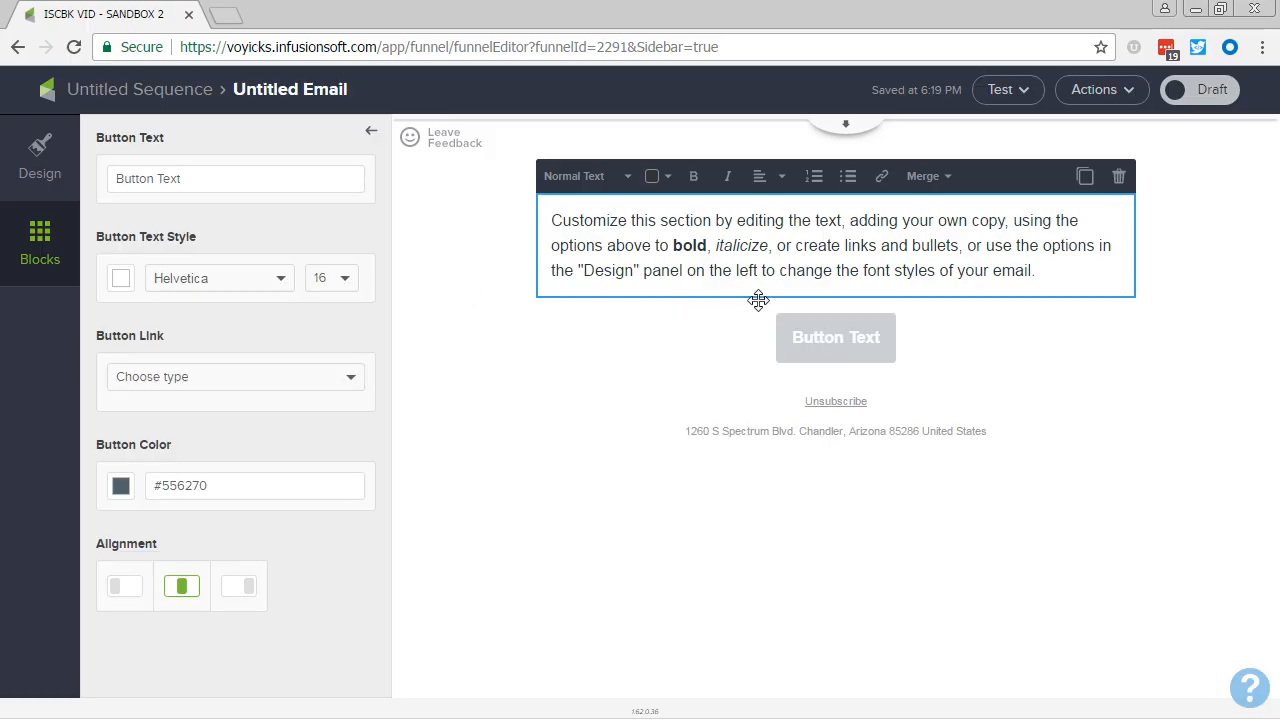
left_click(306, 376)
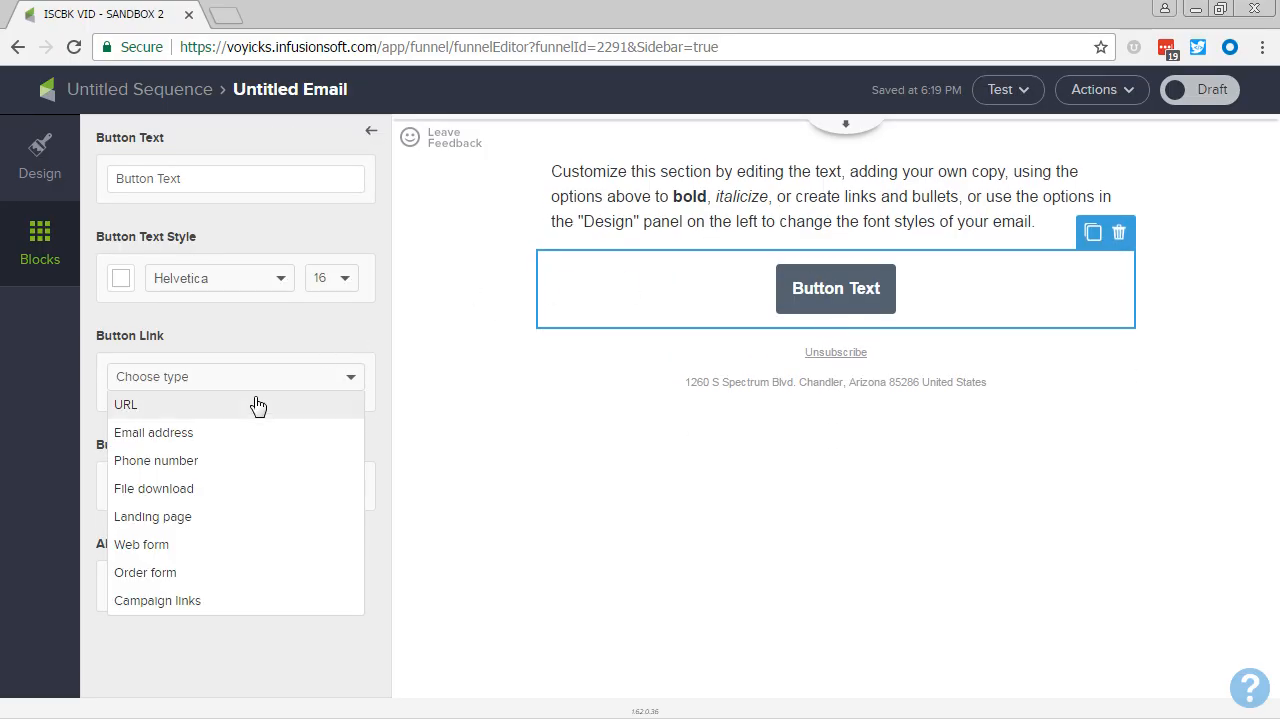
left_click(190, 546)
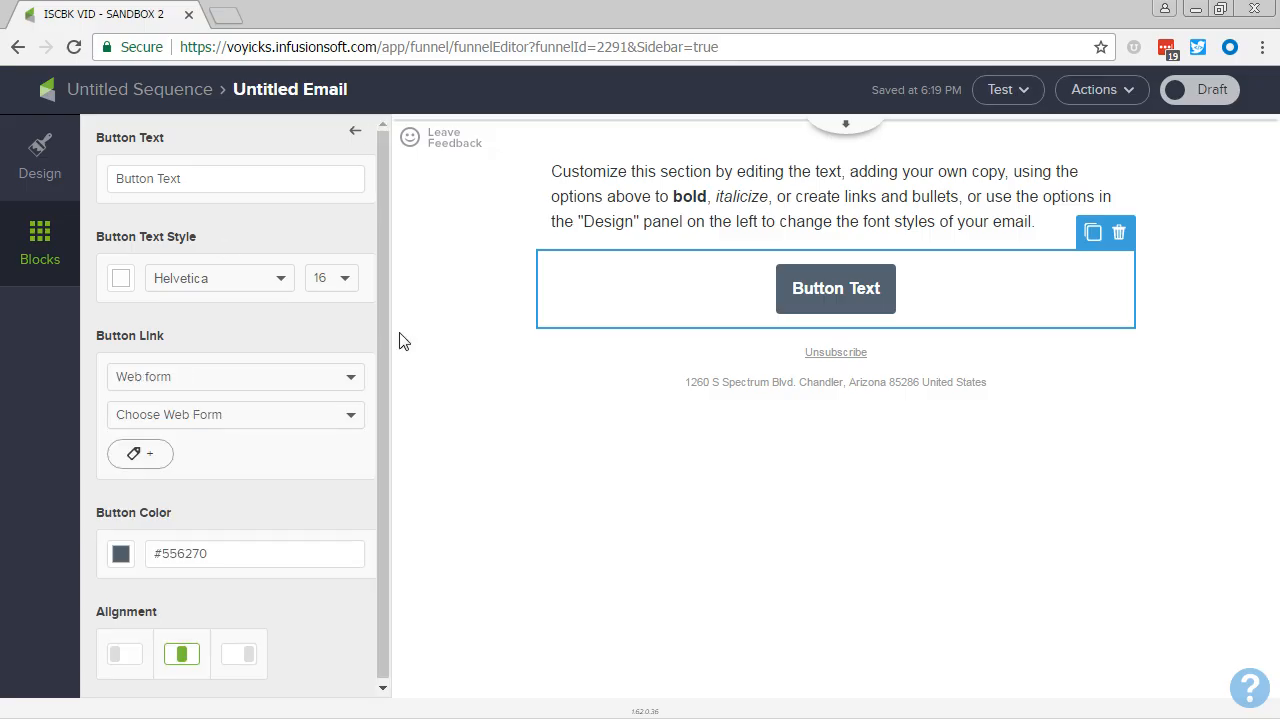
left_click(166, 92)
left_click(210, 91)
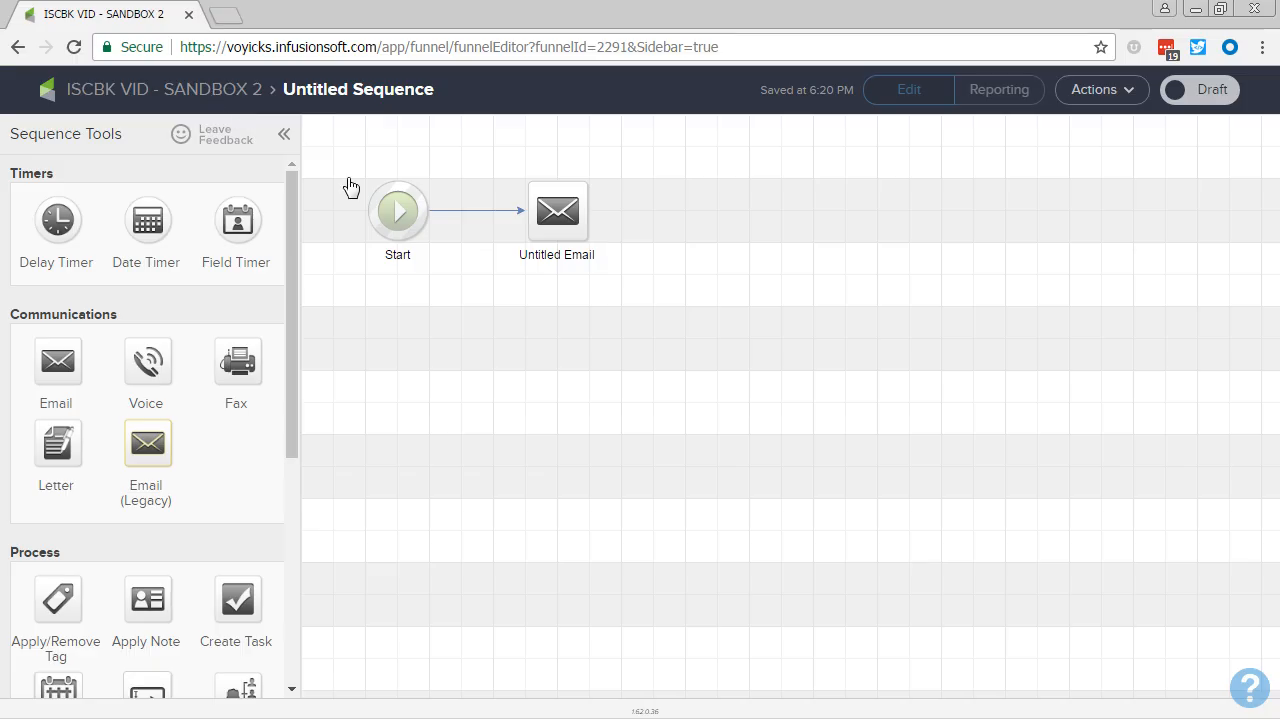
Step: Move the new sequence slightly towards the survey form goal and name it "IS Cookbook Survey Invite"
left_click_drag(436, 278, 468, 281)
left_click(479, 305)
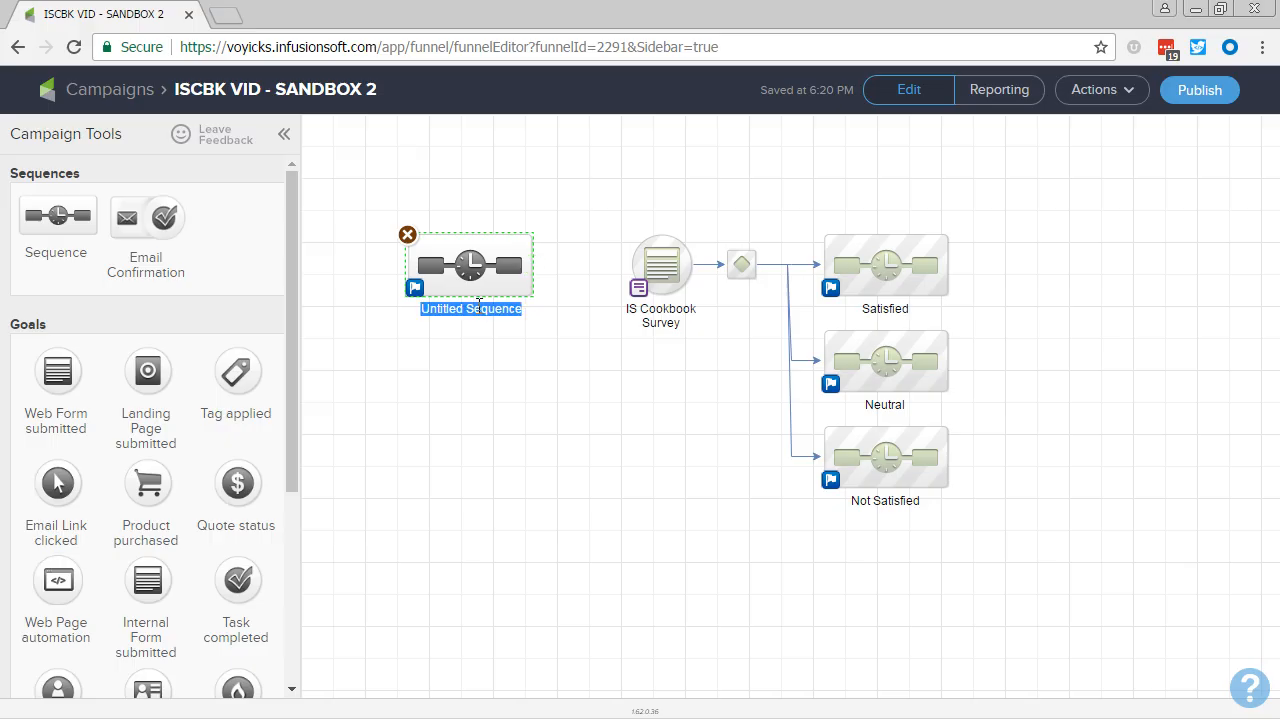
type("IS Cookbook Survey Invite")
left_click(543, 351)
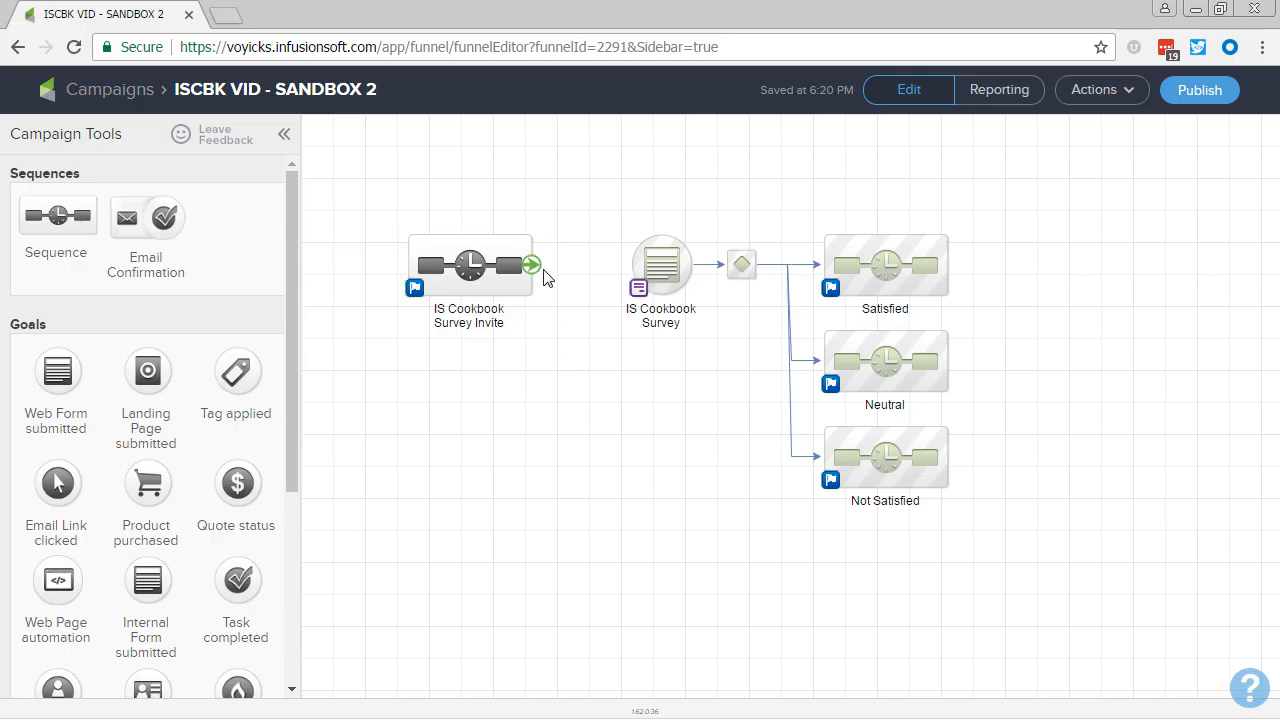
Step: Connect the IS Cookbook Survey Invite sequence to the IS Cookbook Survey goal and shift the sequence closer to it
left_click_drag(537, 272, 638, 282)
left_click(502, 278)
left_click_drag(502, 278, 535, 279)
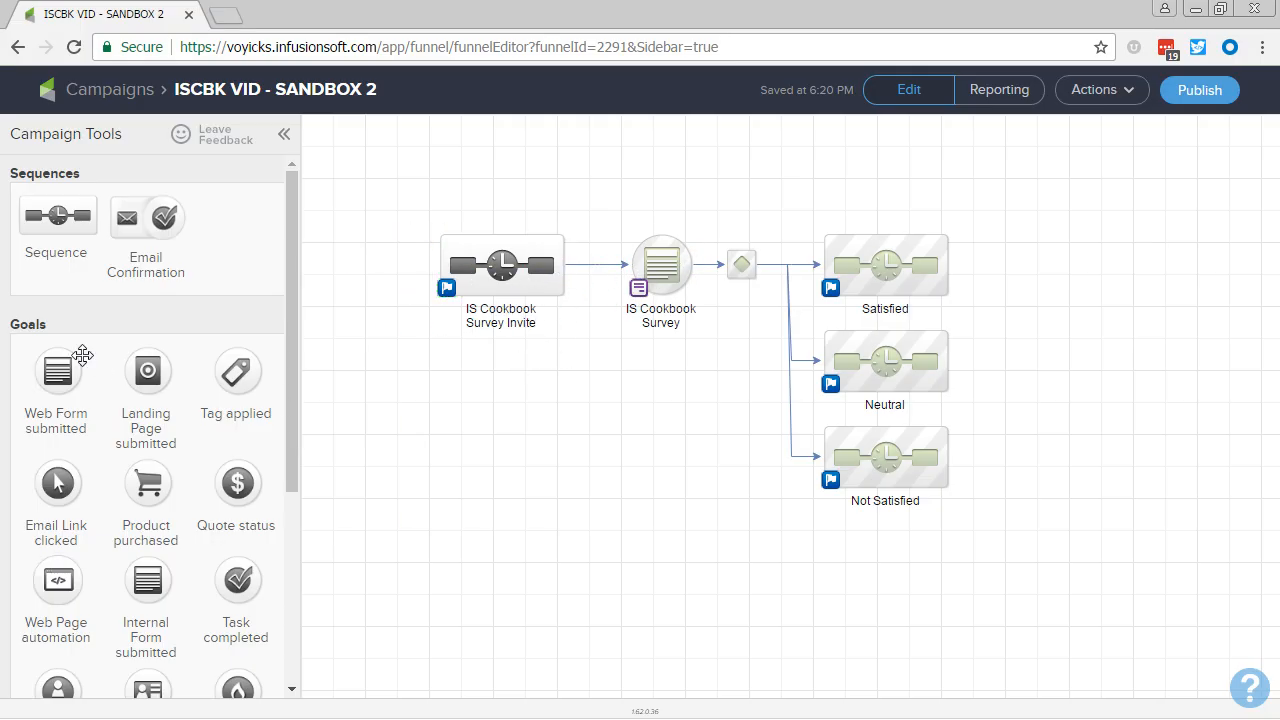
Step: Add a Tag applied goal named "Auto-Start Survey Invite" and connect it to the IS Cookbook Survey Invite sequence
scroll(178, 512, "down", 3)
scroll(163, 514, "up", 3)
left_click_drag(236, 372, 330, 268)
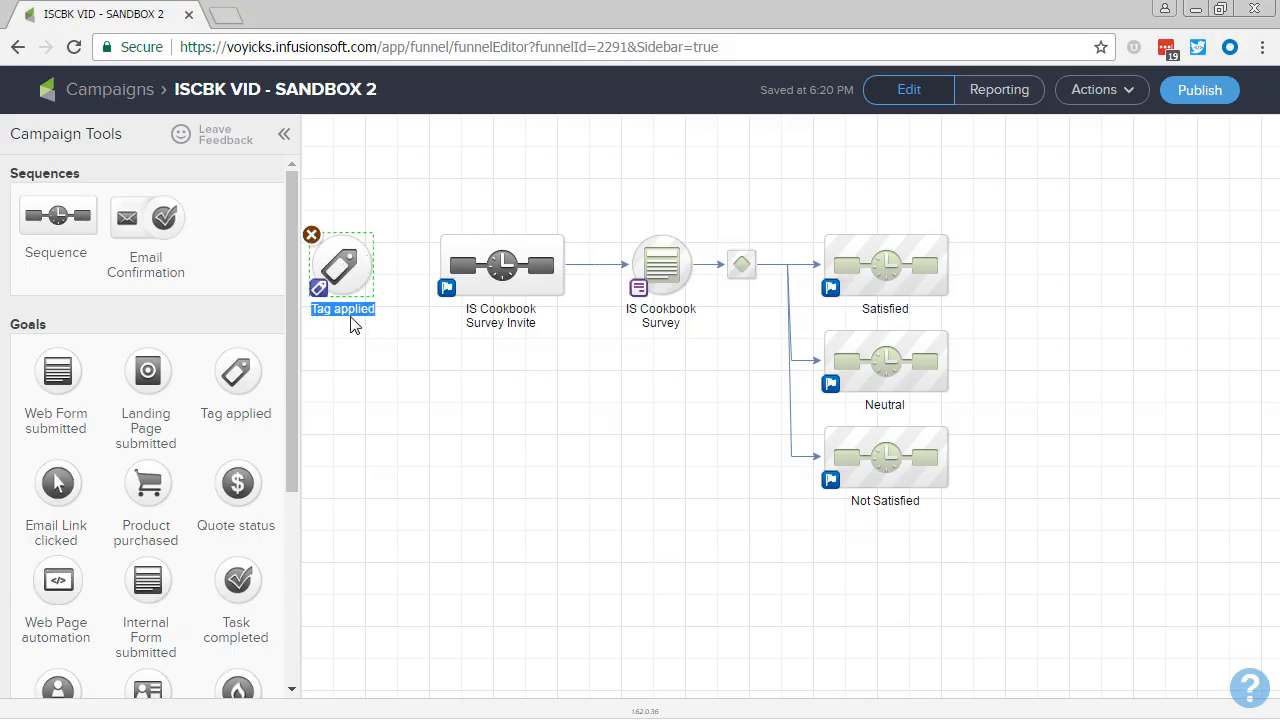
type("Auto-Start Survey Invite")
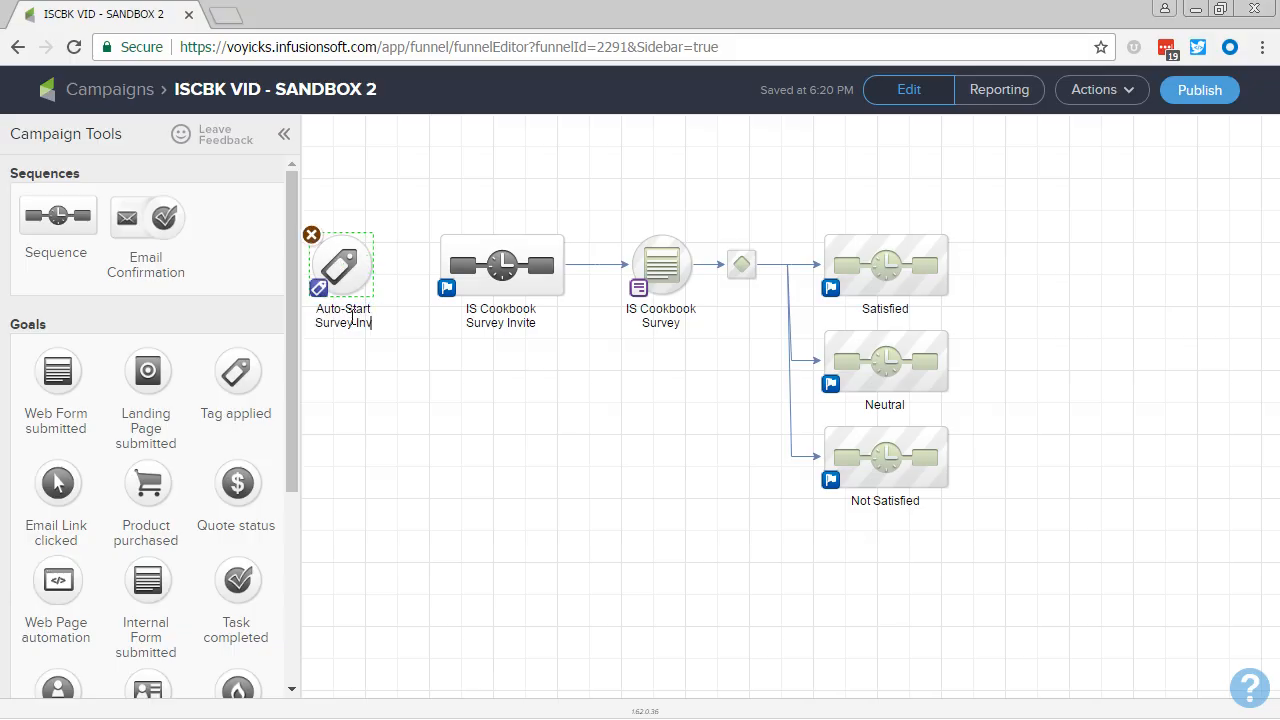
left_click(383, 346)
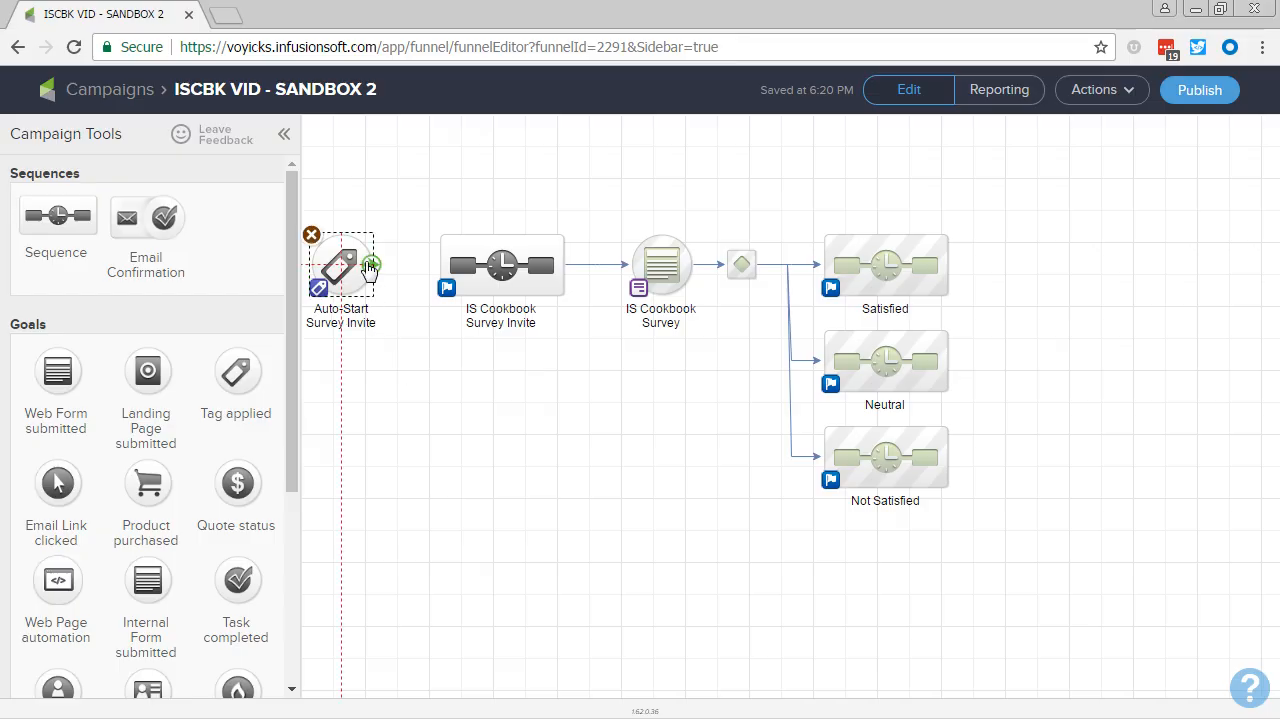
left_click_drag(343, 265, 436, 264)
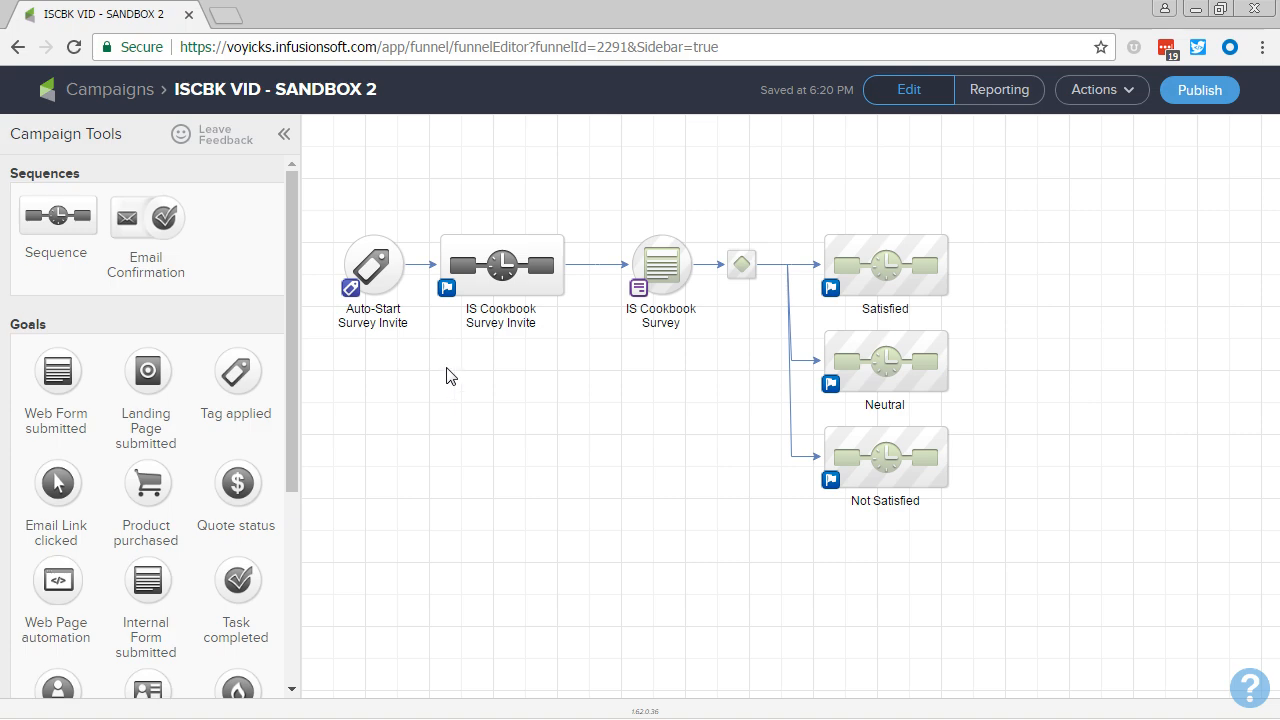
Step: Open the thank-you page of the IS Cookbook Survey web form for editing
mouse_move(543, 270)
left_click_drag(571, 194, 730, 358)
left_click(730, 358)
mouse_move(650, 305)
double_click(664, 270)
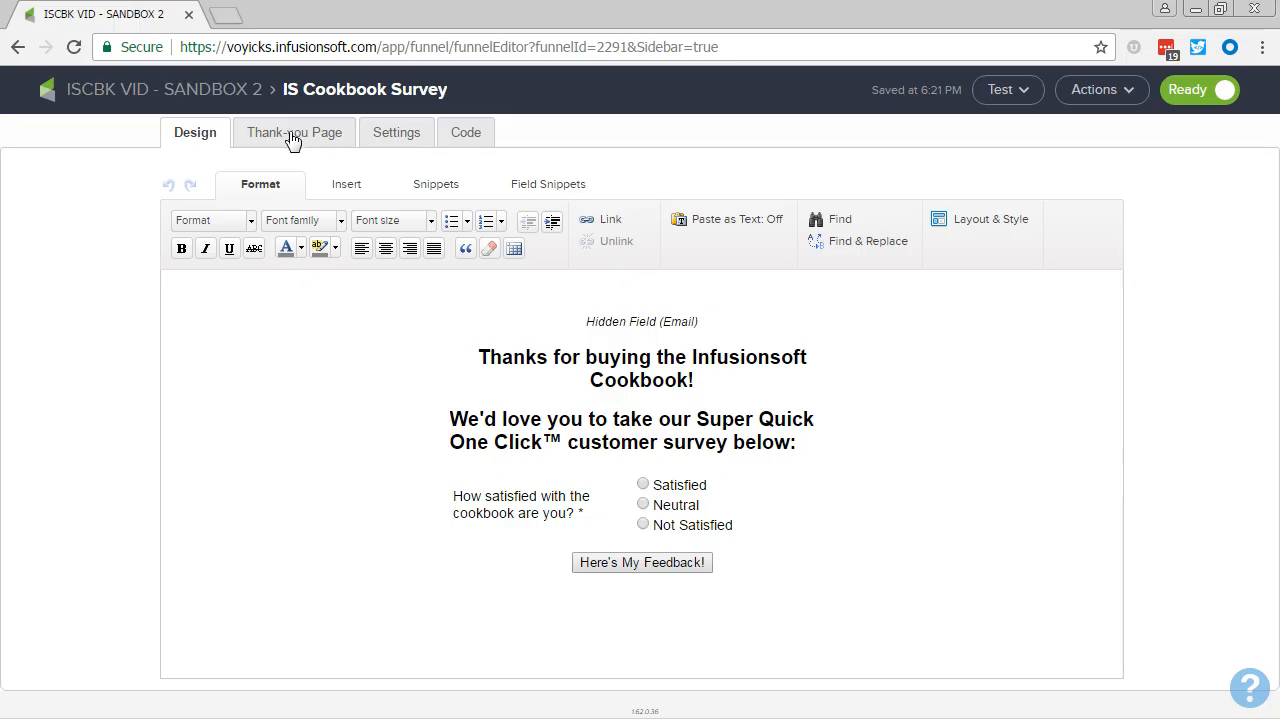
left_click(292, 138)
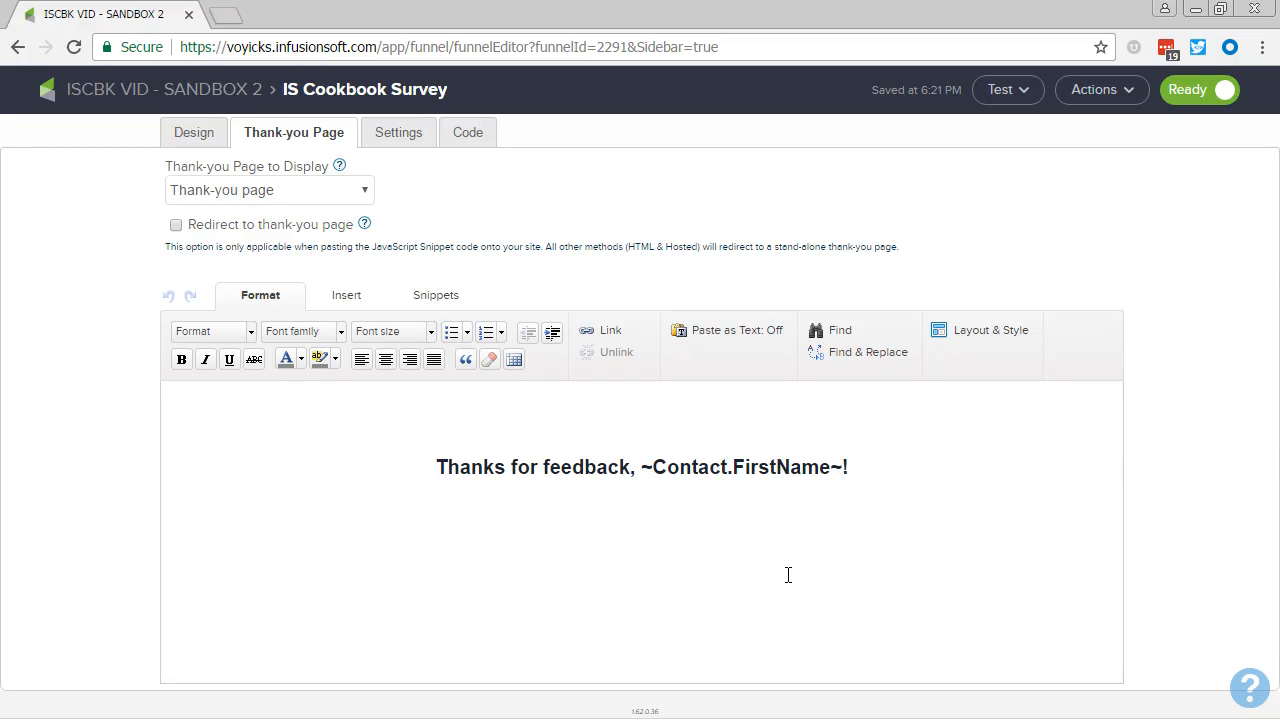
Step: Add the line "Click here to find out about personal 1-on-1 consulting" below the thank-you heading, select it, and return to the campaign canvas
left_click(868, 464)
key("Return")
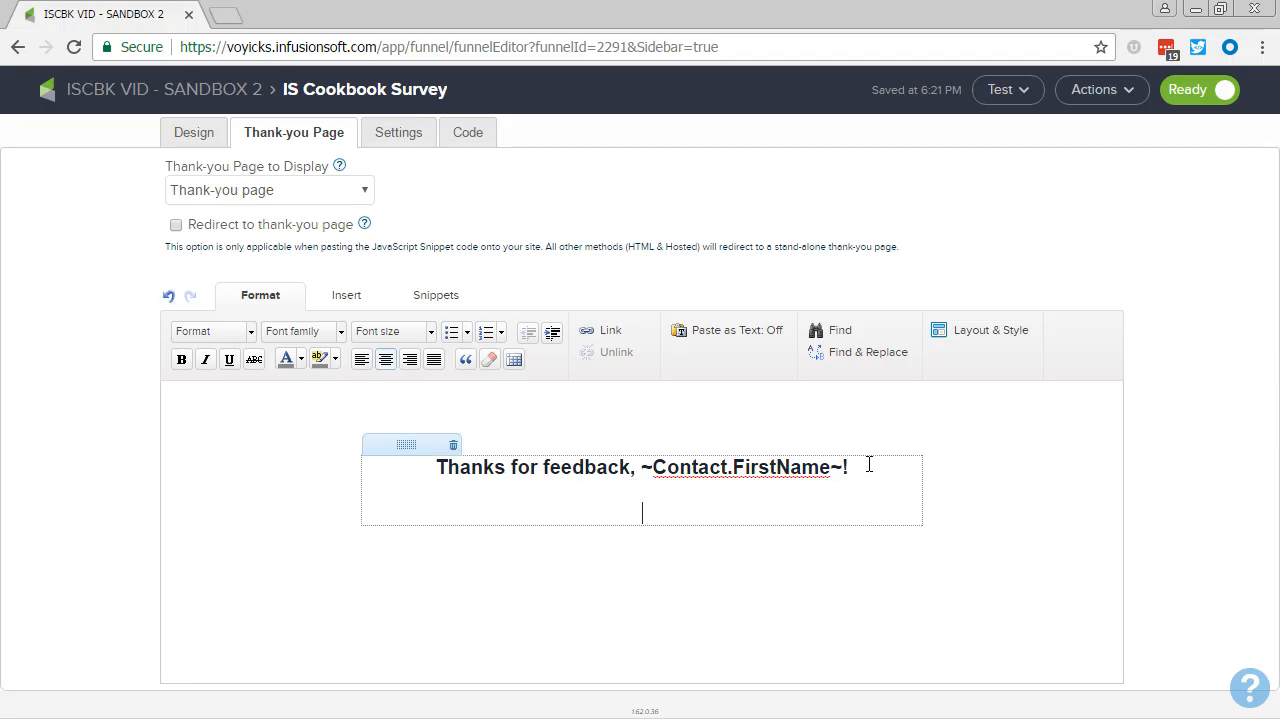
type("Click here to find out abou")
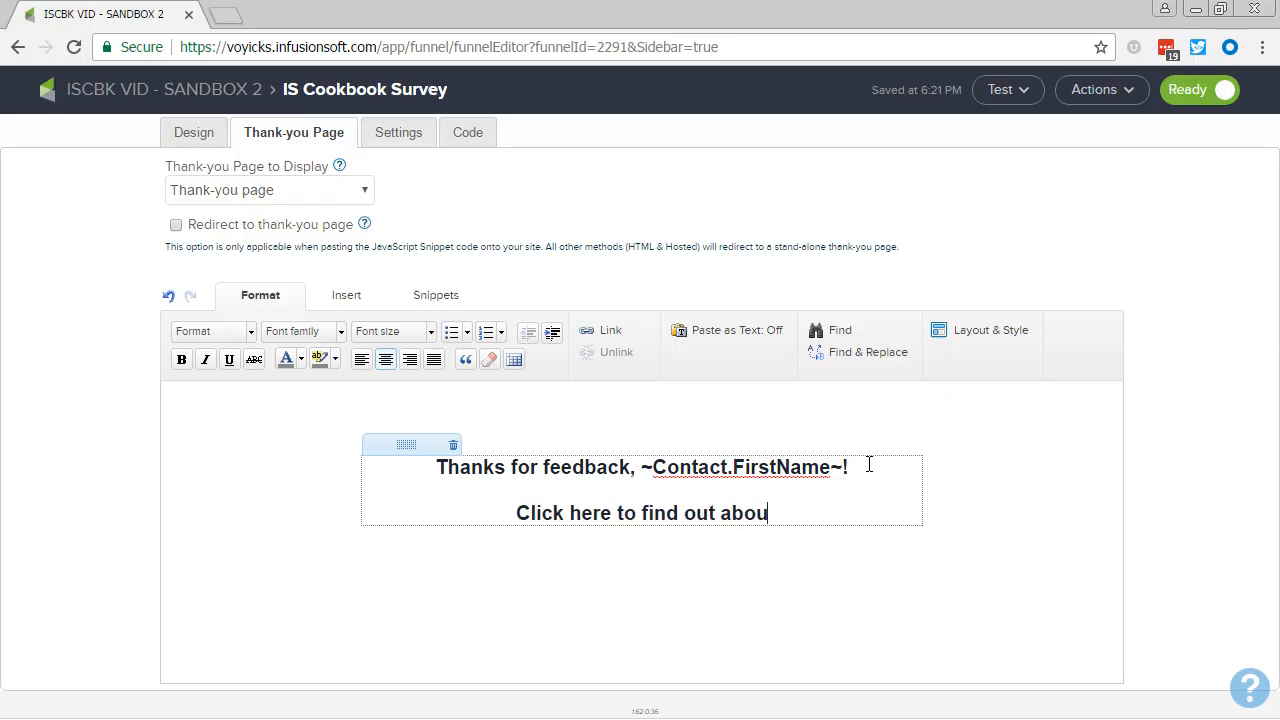
type("t personal 1-on-1")
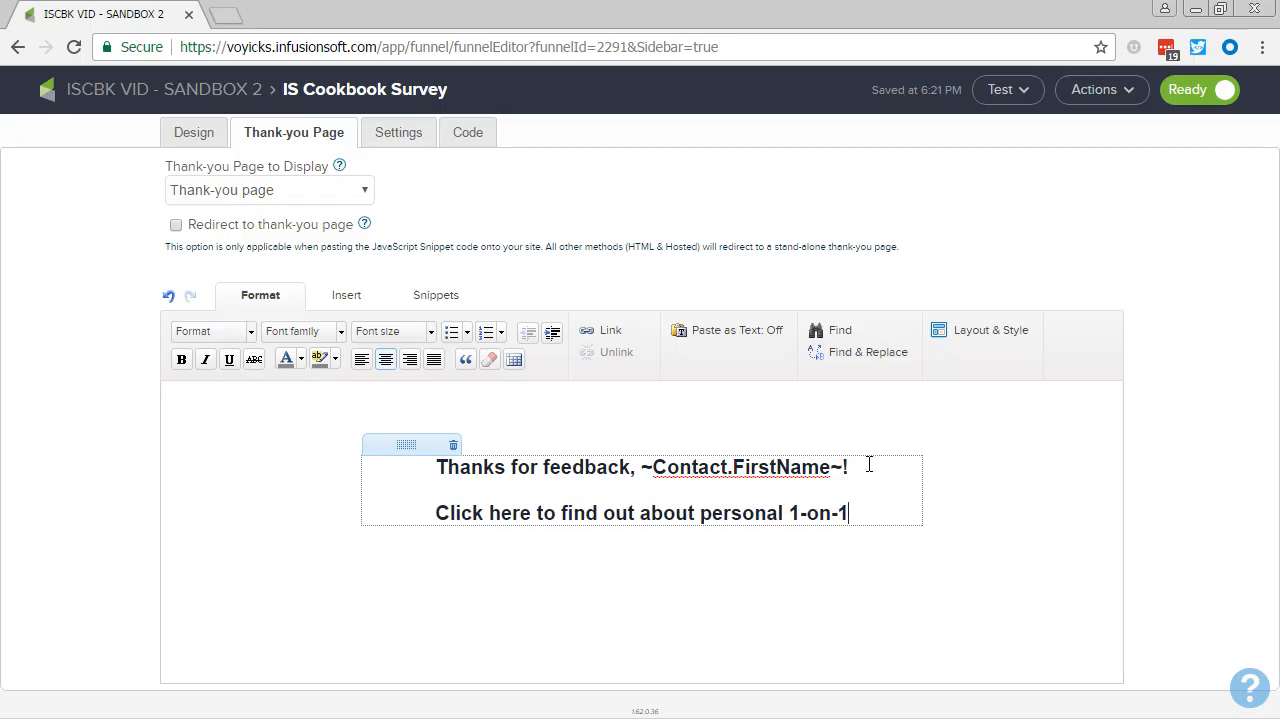
type(" consulting")
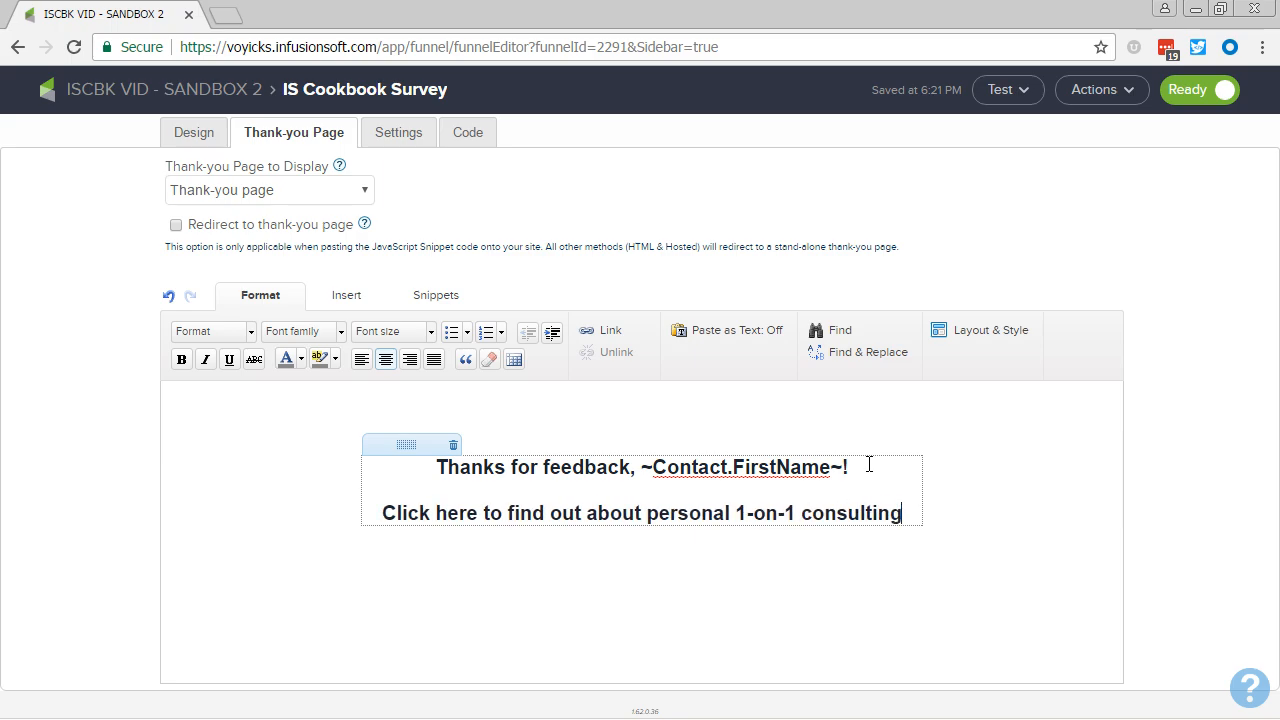
key("shift+Home")
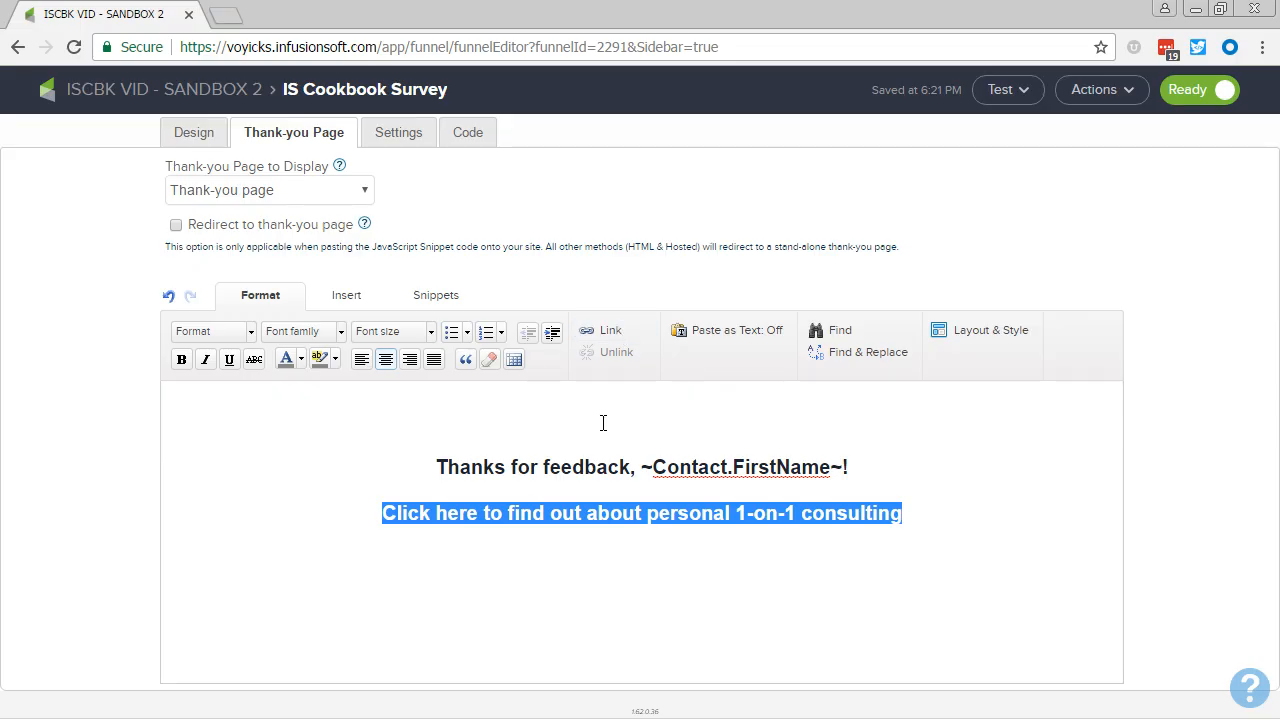
left_click(110, 90)
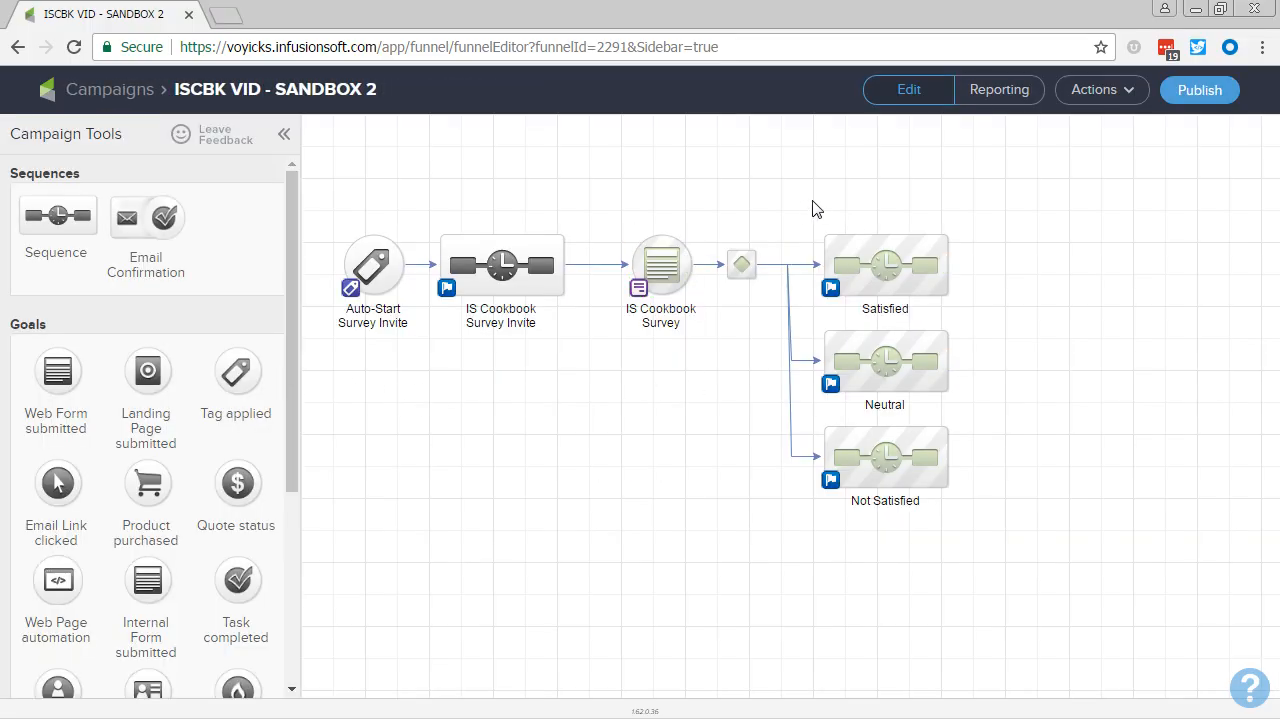
Step: In the Satisfied sequence, move the Thank You & Testimonial Request email further from Start and insert a delay timer between them
left_click_drag(790, 210, 983, 430)
double_click(886, 285)
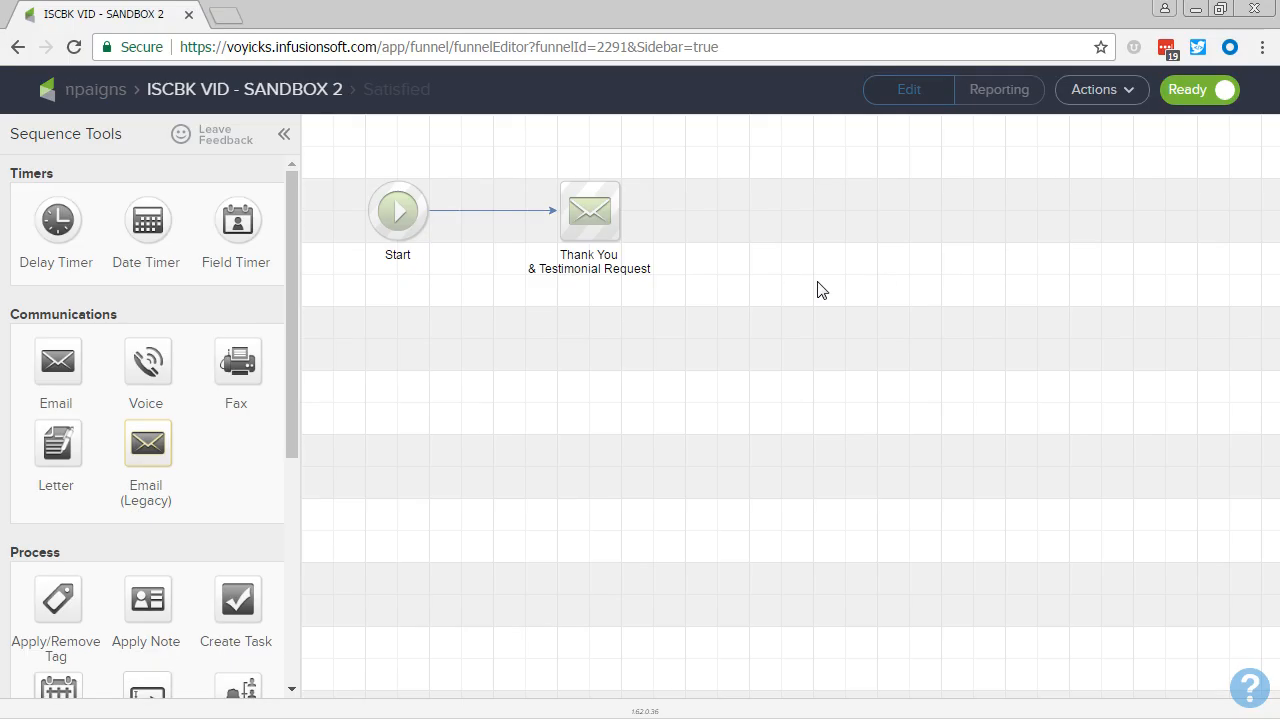
left_click_drag(592, 210, 697, 223)
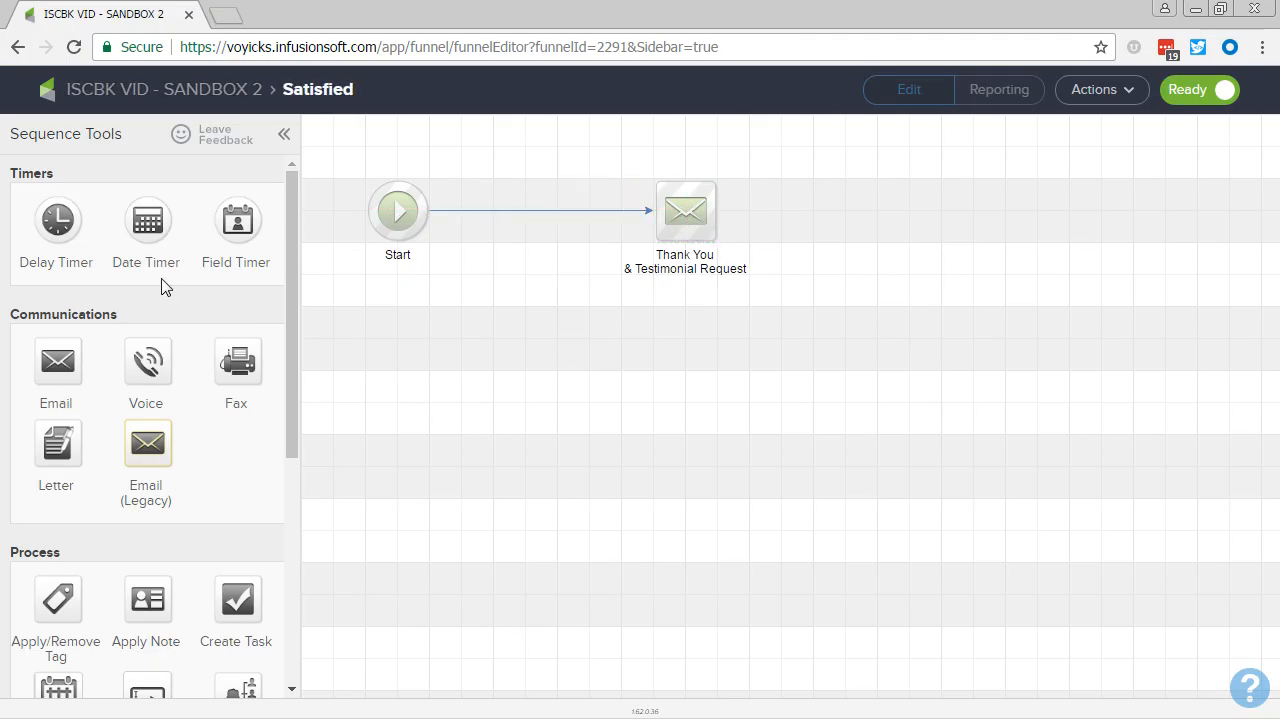
left_click_drag(58, 220, 522, 228)
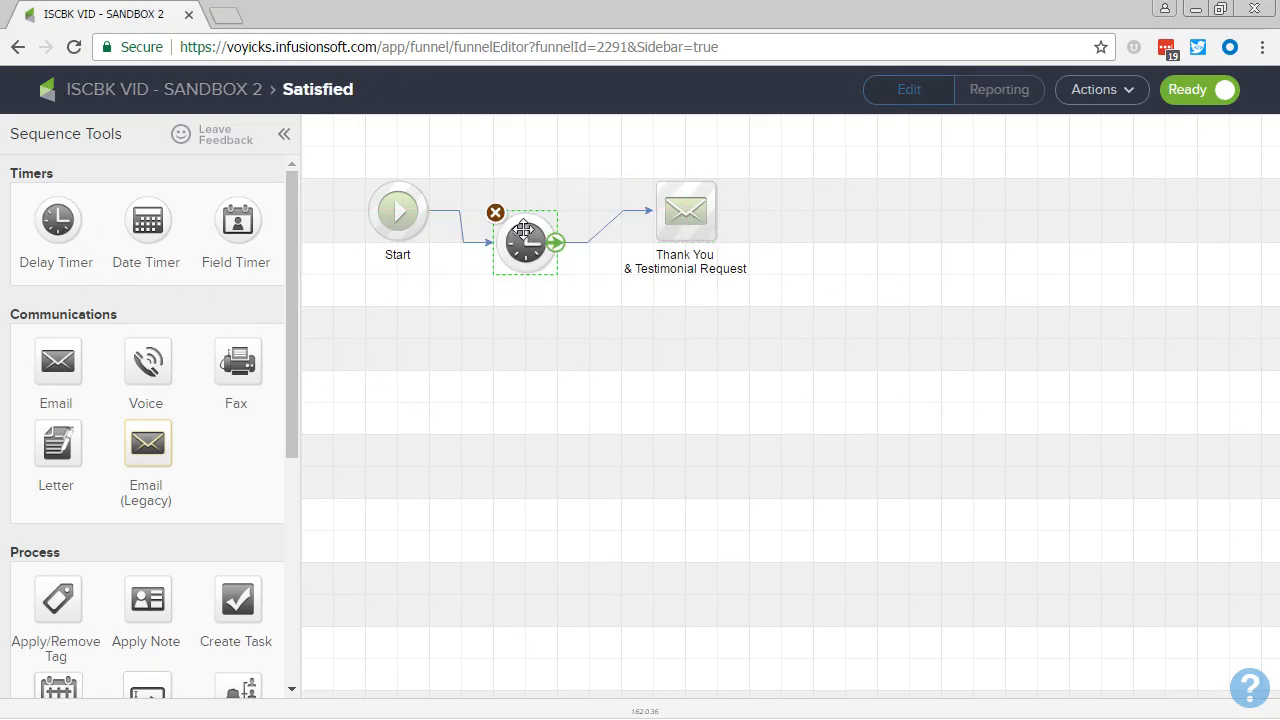
Step: Configure the new delay timer to wait at least 17 minutes and save it
double_click(518, 226)
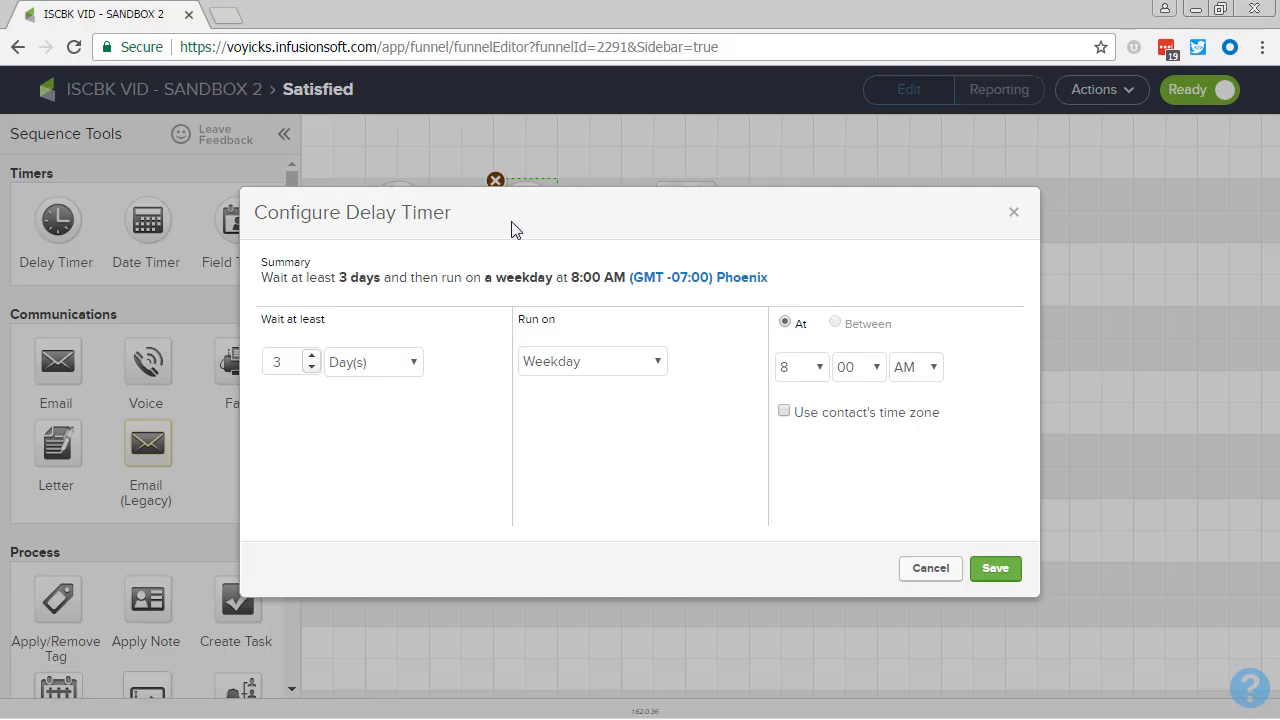
left_click(388, 364)
left_click(362, 386)
left_click_drag(300, 364, 262, 364)
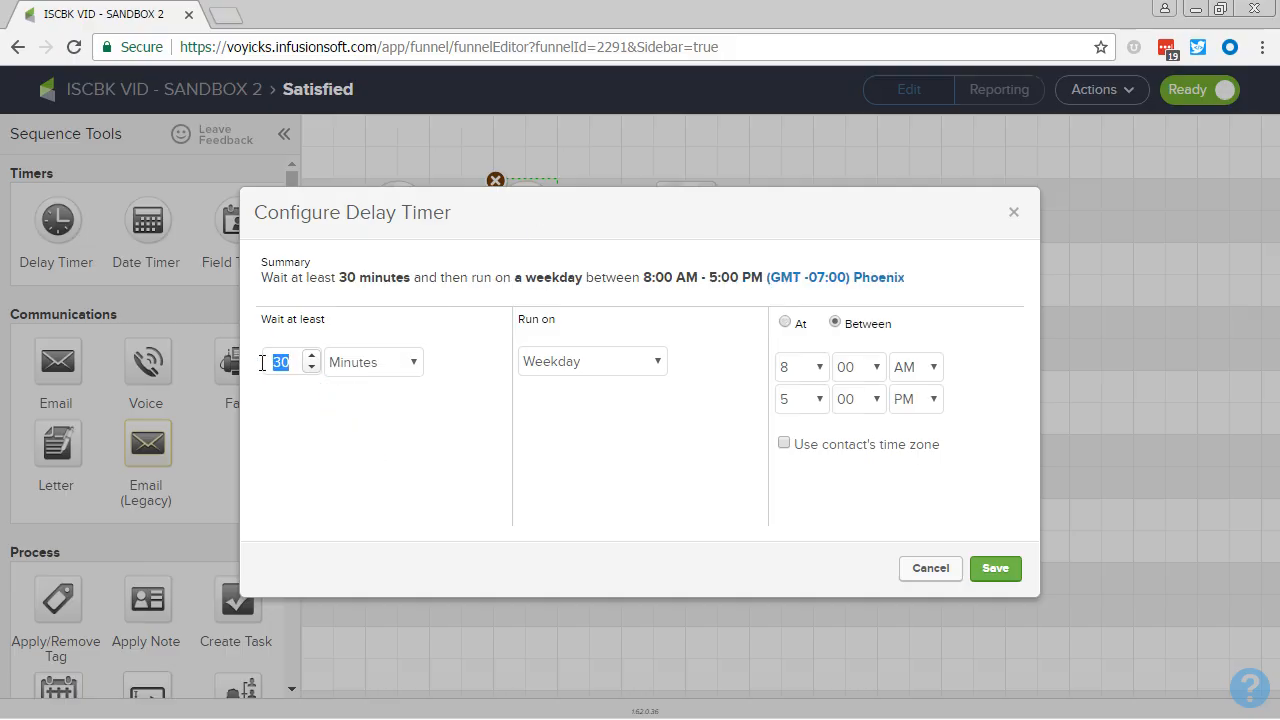
type("17")
left_click(986, 568)
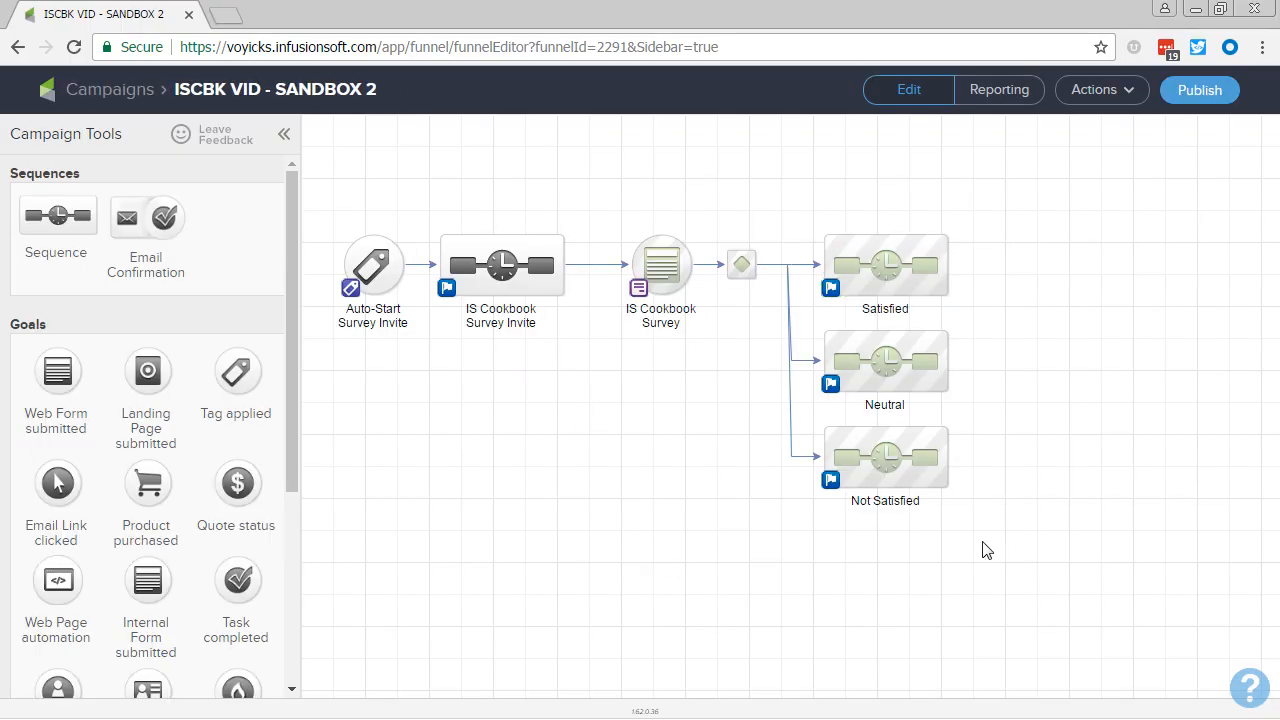
Step: Add an Internal Form submitted goal beside the Not Satisfied sequence and name it "Customer - IS Cookbook Unsatisfied Resolution"
left_click_drag(958, 573, 686, 521)
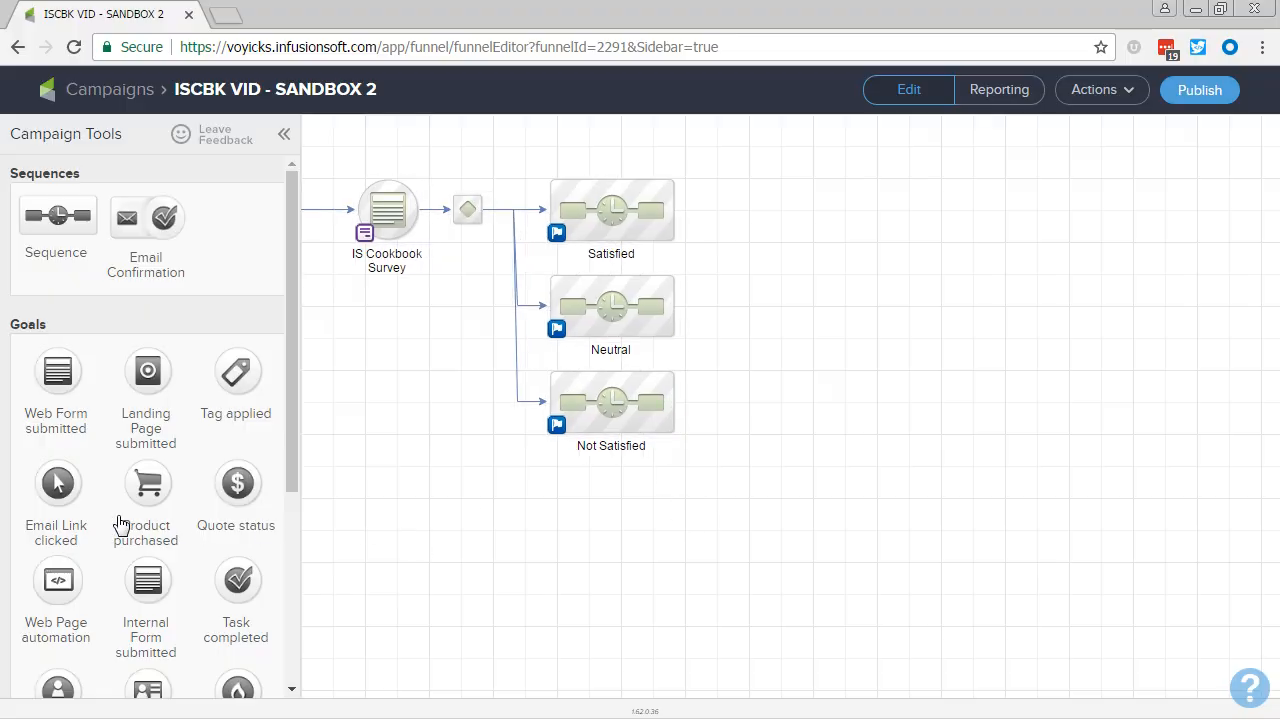
left_click_drag(150, 592, 782, 402)
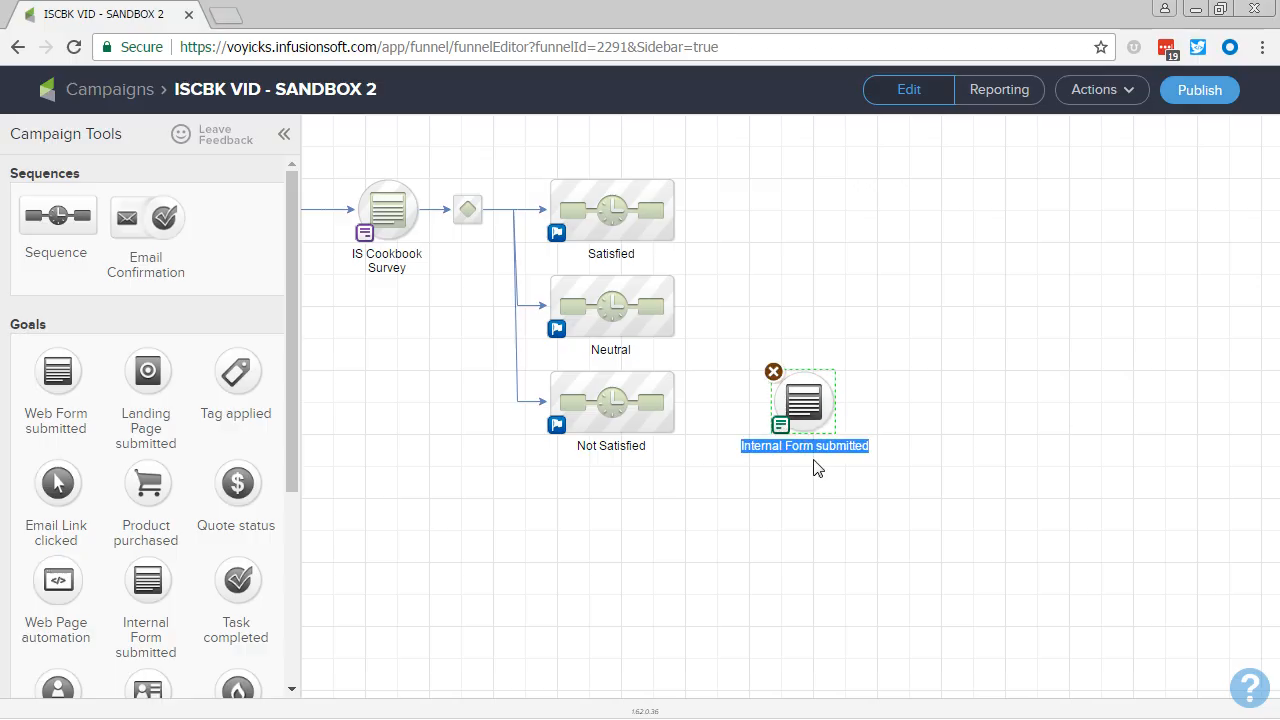
type("q")
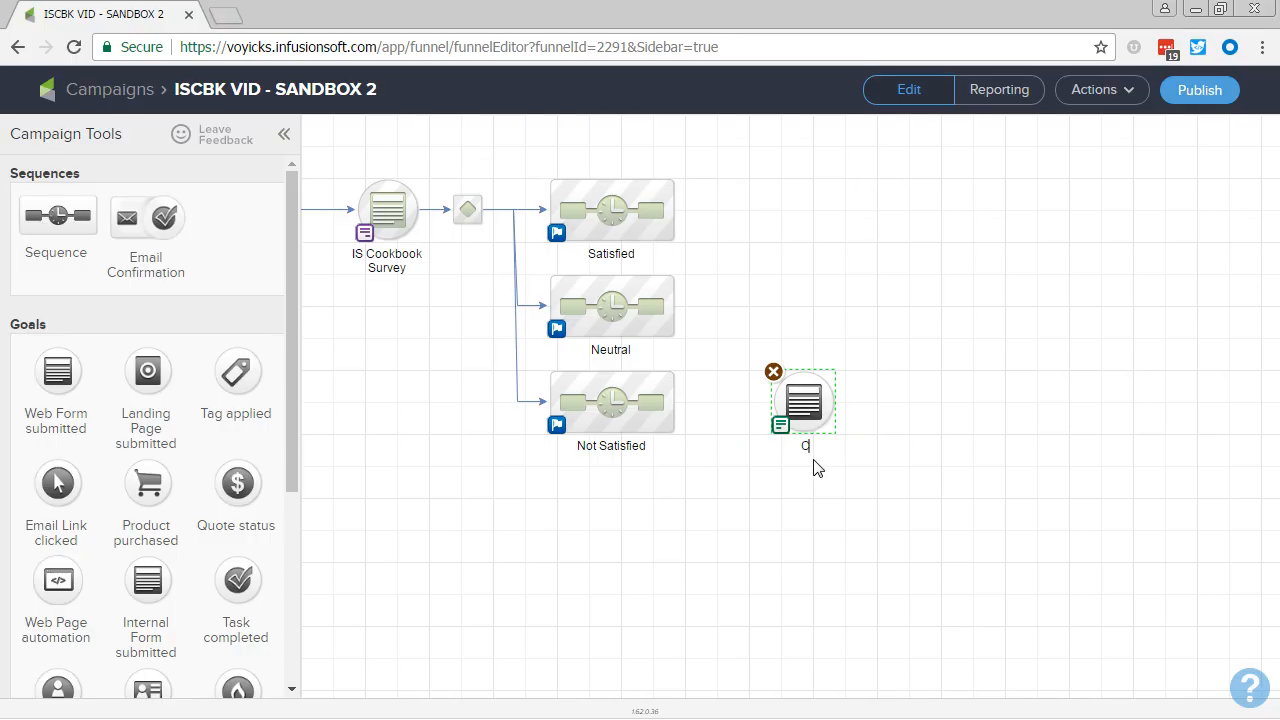
type("ustomer - IS Cookbook Unsta")
key("BackSpace")
key("BackSpace")
type("atisfied Resoult")
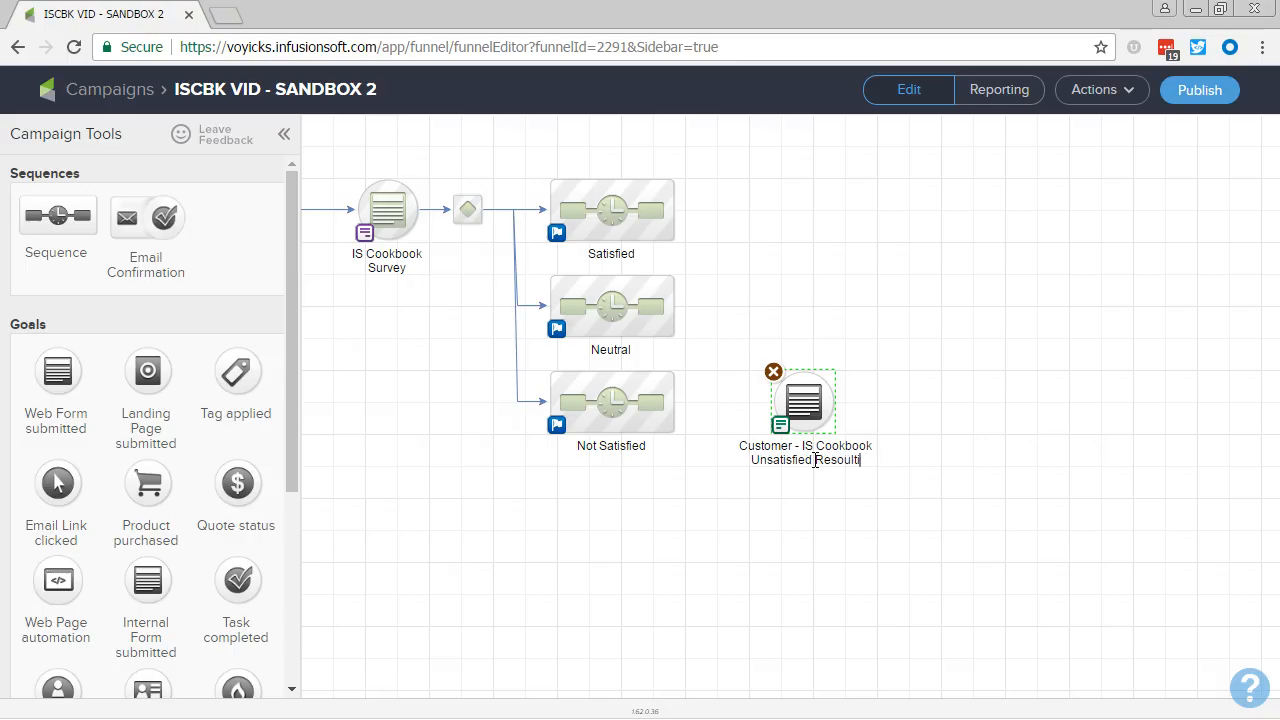
key("BackSpace")
key("BackSpace")
key("BackSpace")
type("lution")
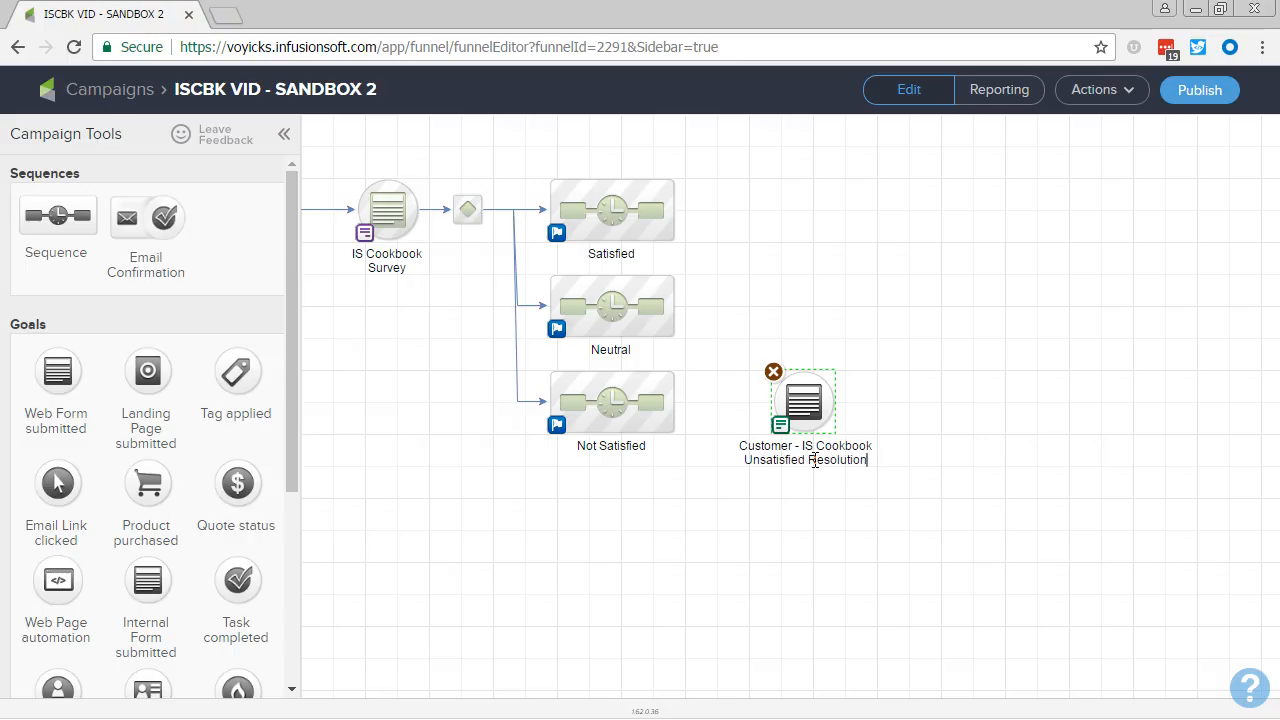
left_click(800, 508)
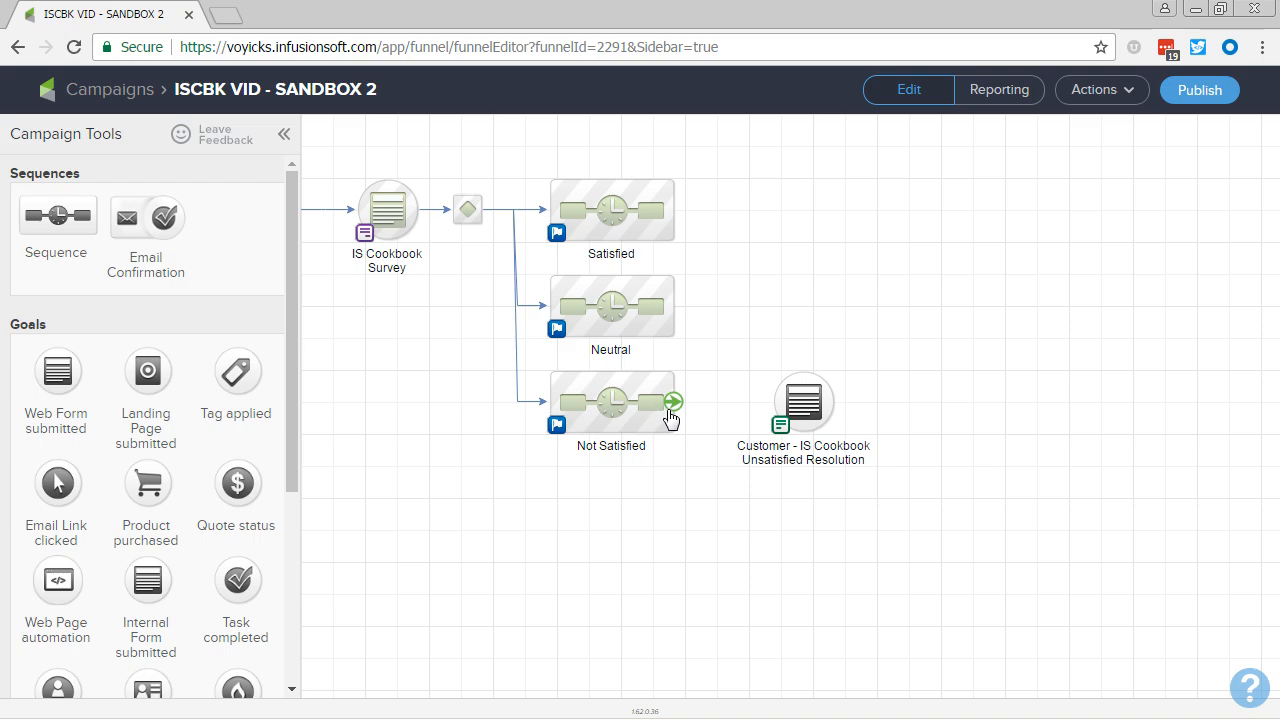
Step: Connect the Not Satisfied sequence to the internal form goal and shift the goal slightly closer to it
left_click_drag(676, 401, 783, 419)
left_click_drag(806, 400, 776, 398)
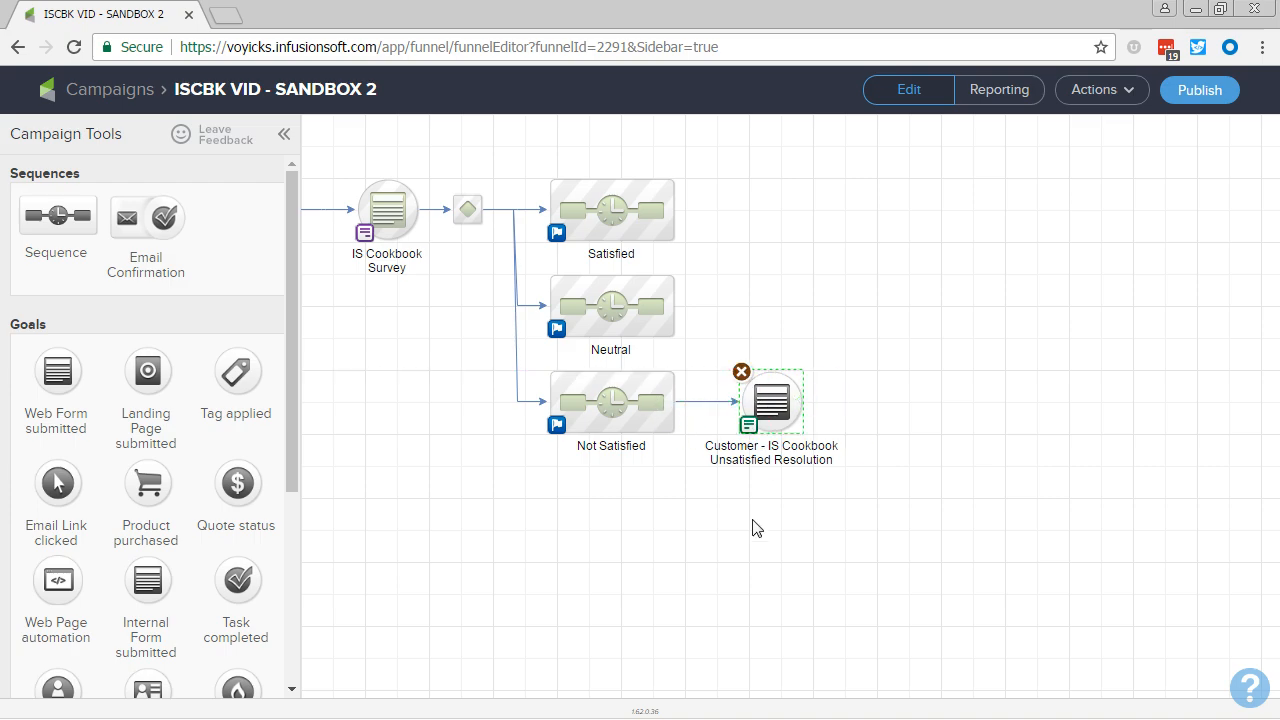
left_click(563, 407)
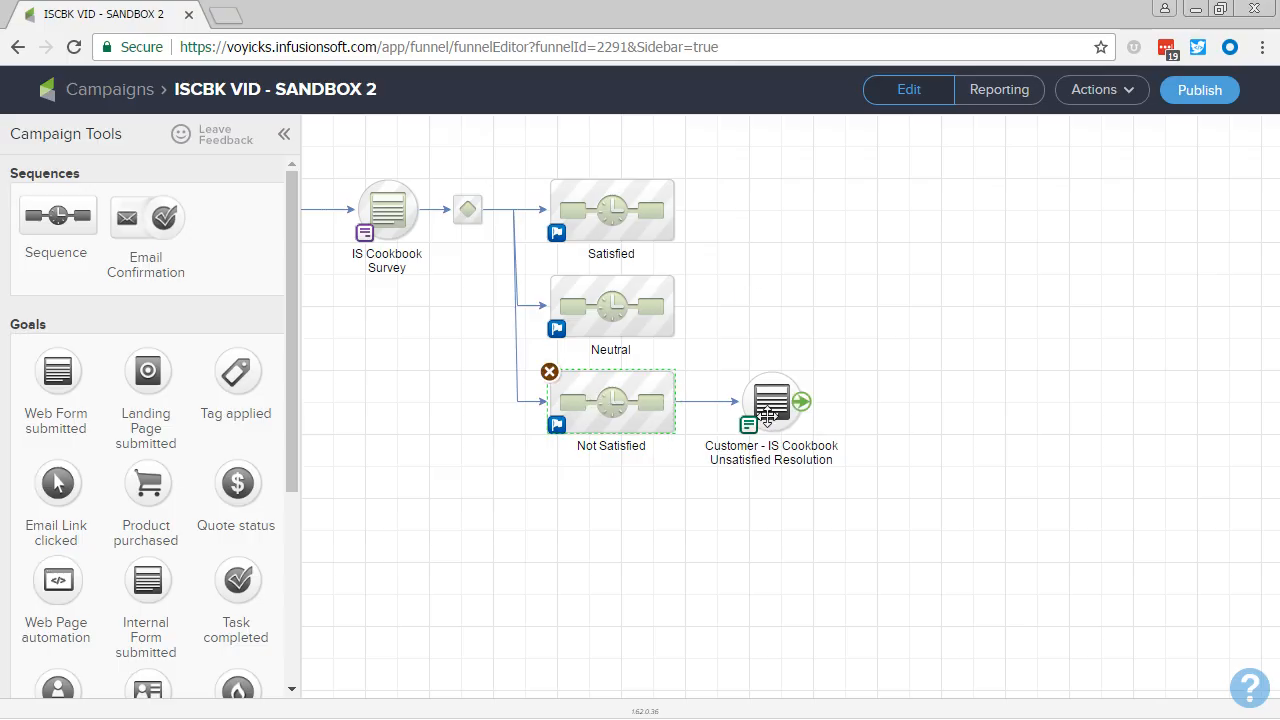
Step: Add two stacked sequences named "Spoke To" and "Leave VM" and connect the internal form goal to both
left_click_drag(38, 218, 937, 384)
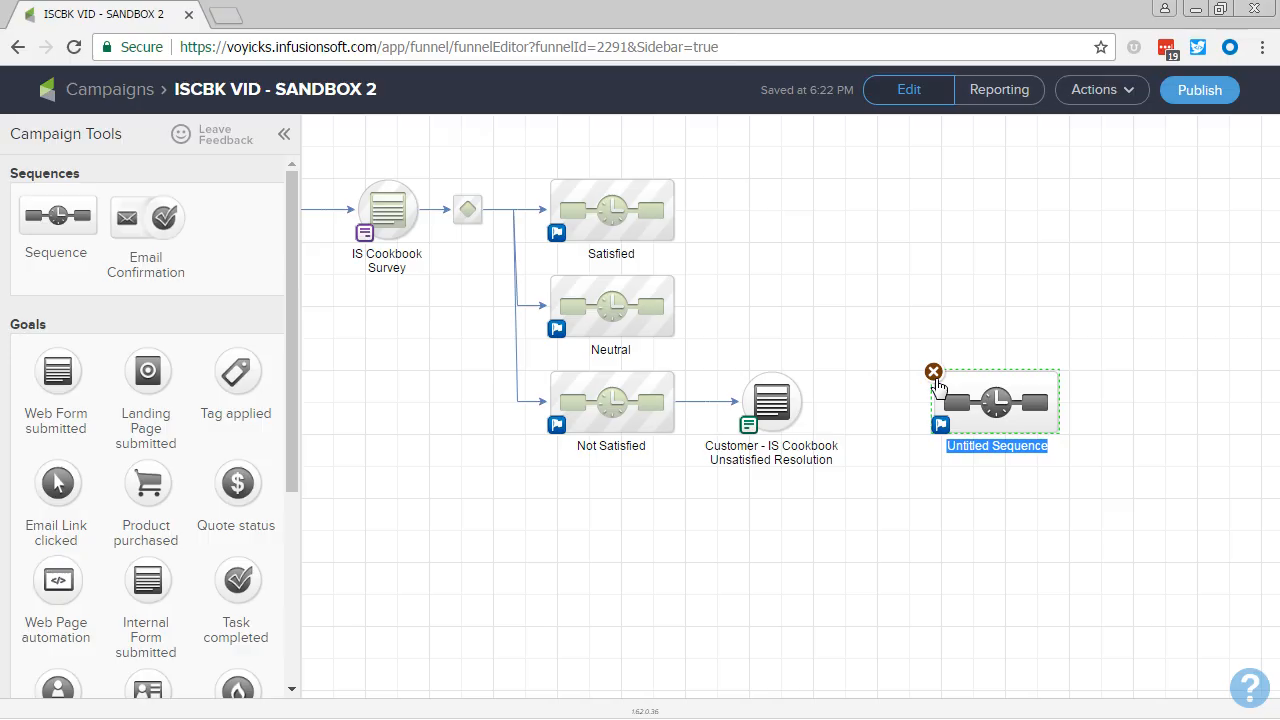
type("Spoke To")
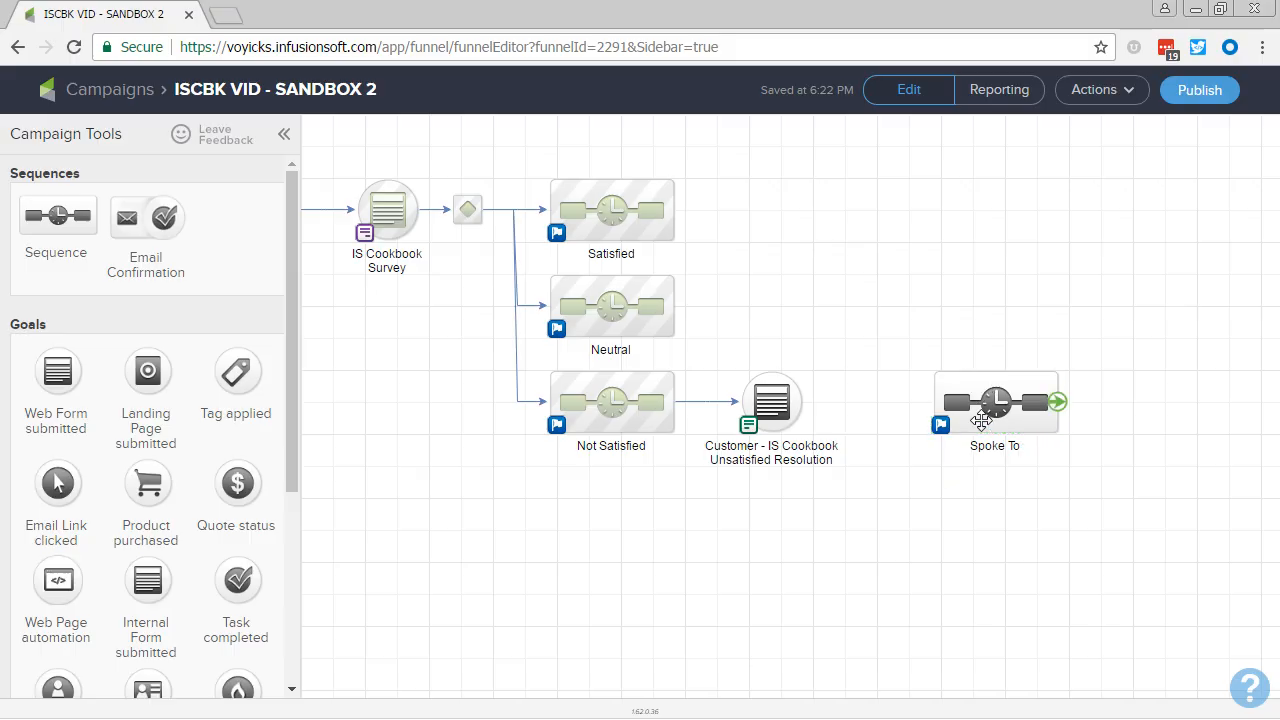
left_click_drag(977, 414, 984, 531)
left_click(995, 541)
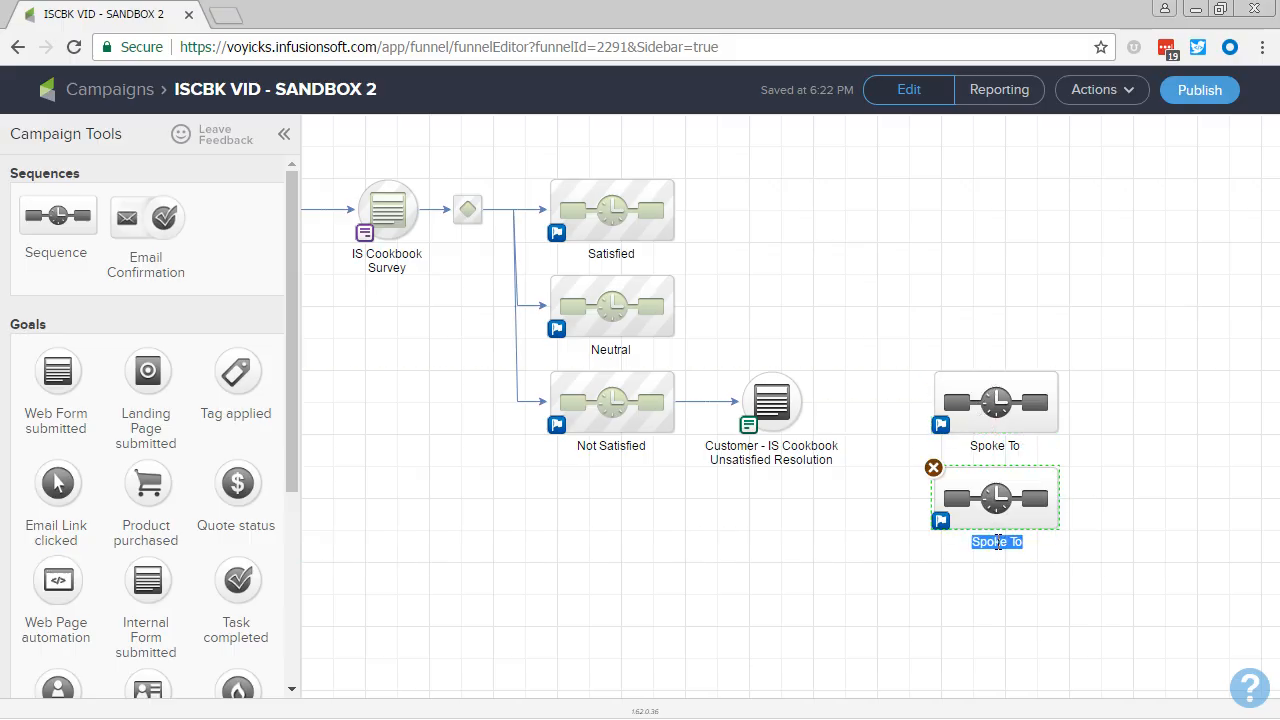
type("Leave VM")
left_click(716, 487)
left_click_drag(803, 401, 932, 415)
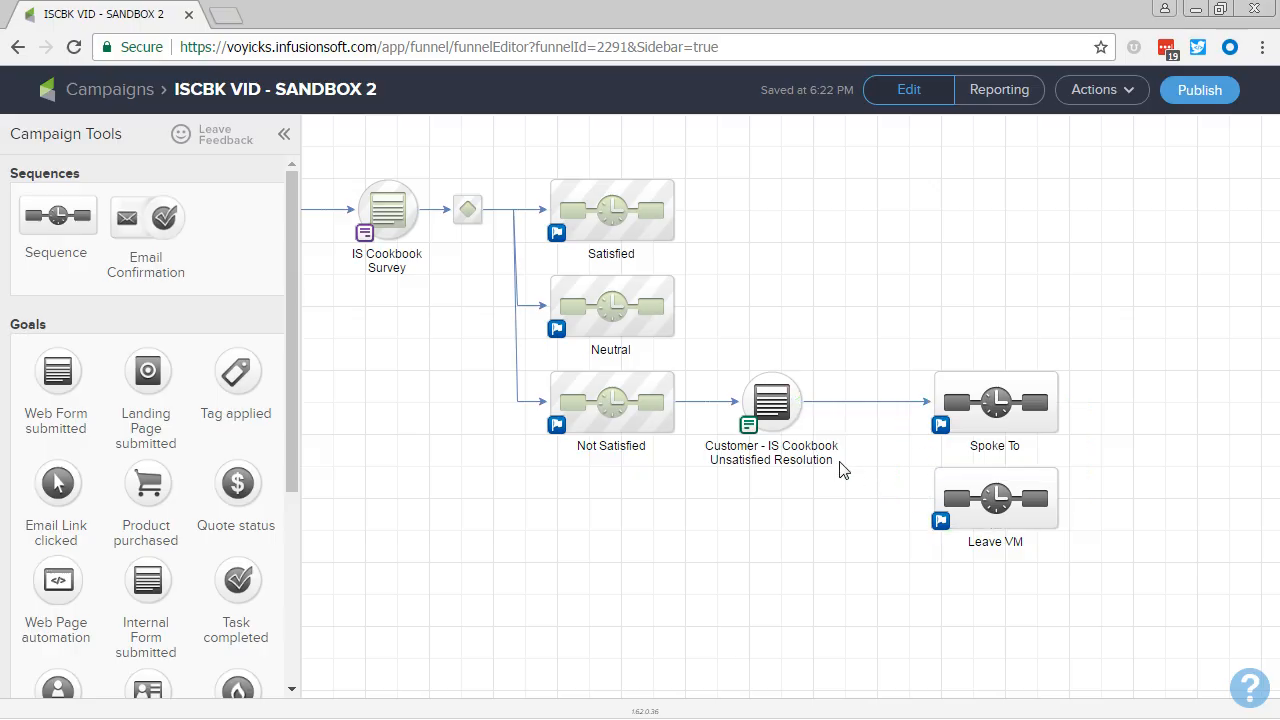
left_click_drag(805, 404, 886, 520)
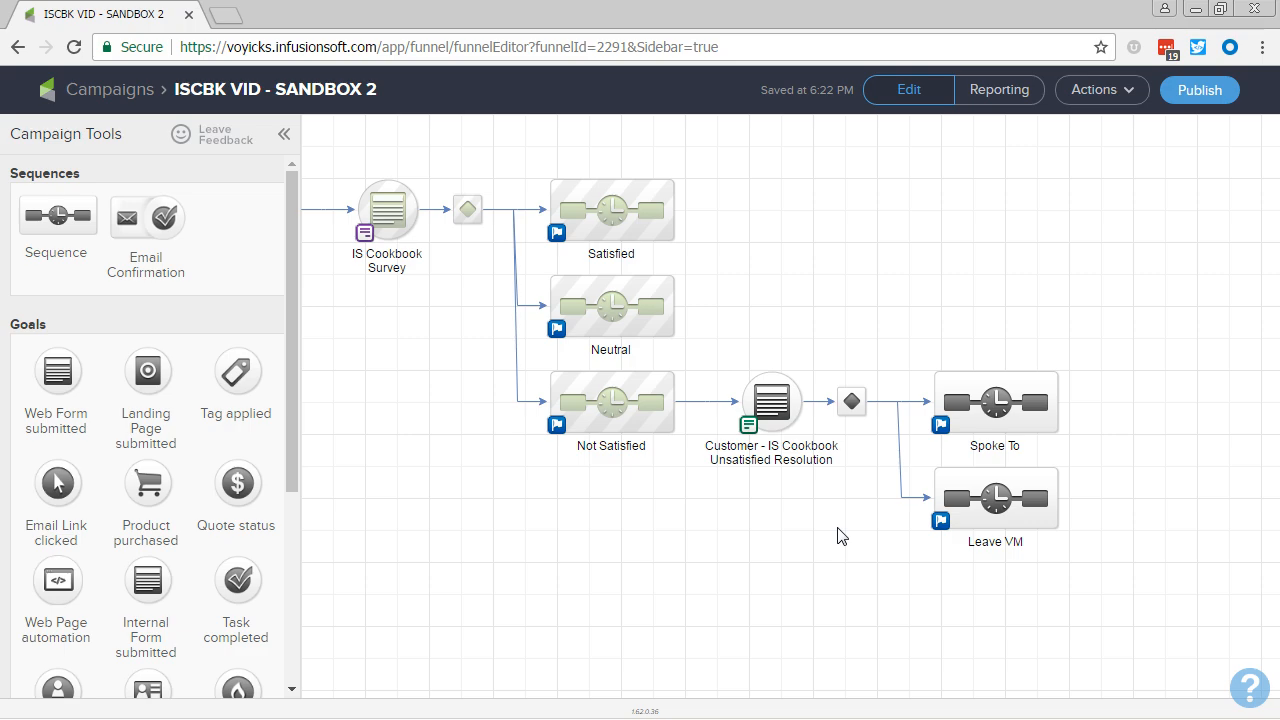
Step: Below the survey flow, add a Landing Page submitted goal named "Lead Magnet" and a sequence beside it named "Lead Magnet Delivery"
left_click_drag(428, 410, 531, 508)
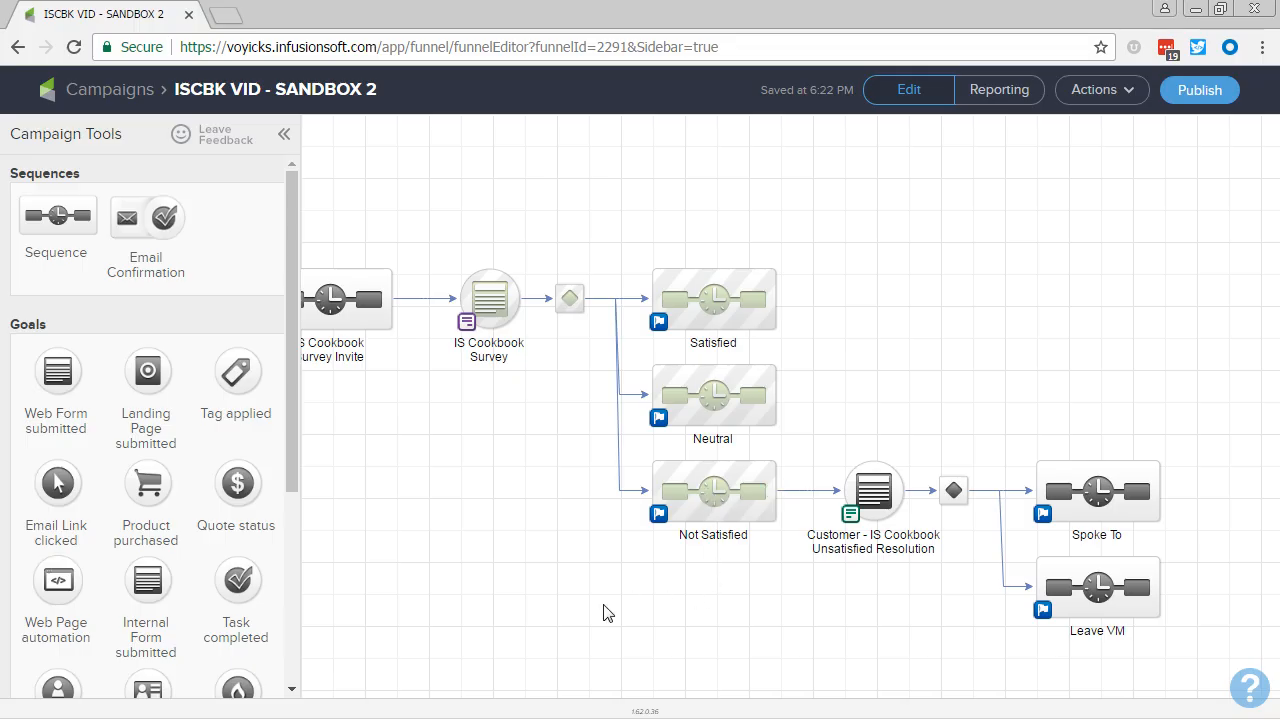
left_click_drag(591, 570, 672, 341)
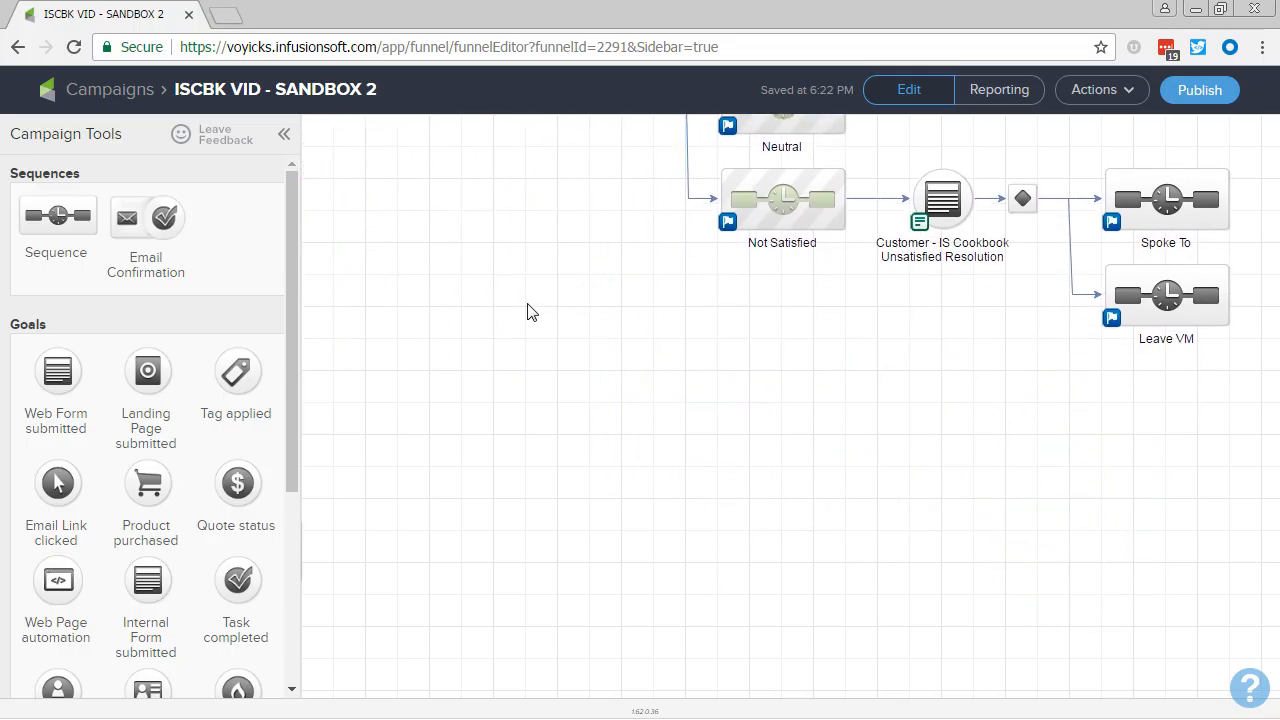
left_click_drag(147, 371, 476, 378)
type("Lead Magnet")
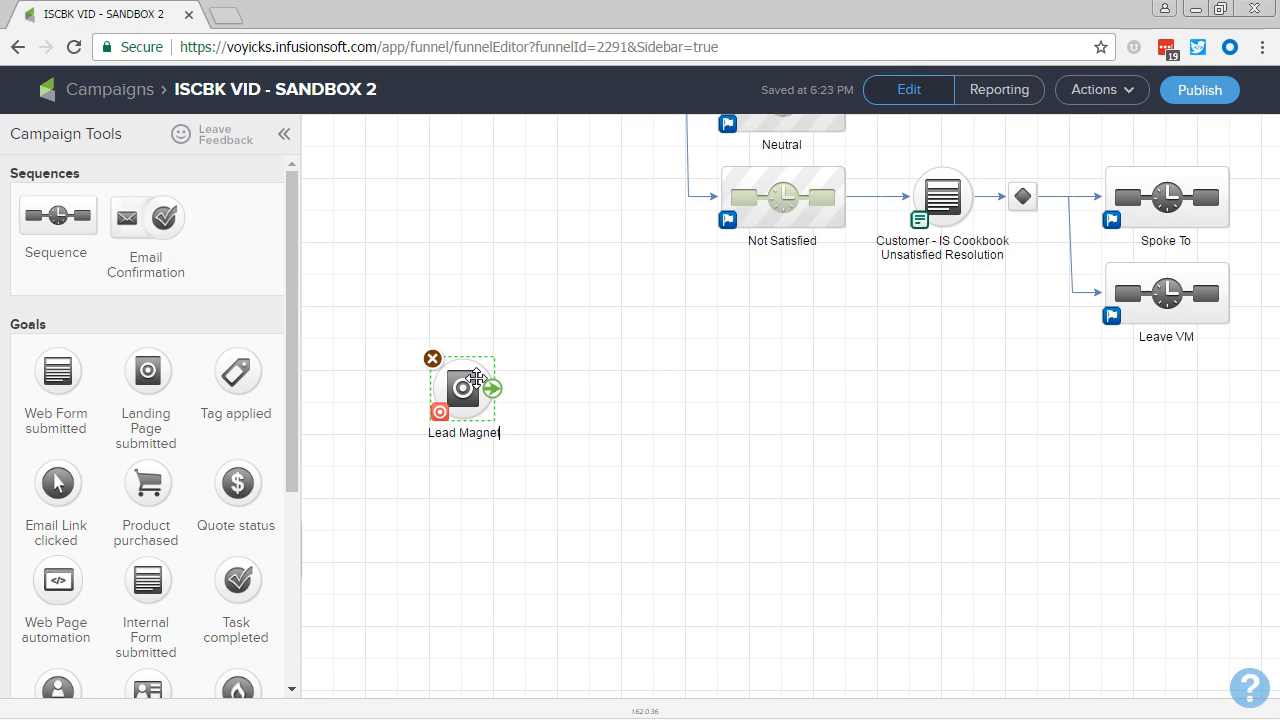
left_click_drag(57, 215, 622, 366)
type("Lead Magnet")
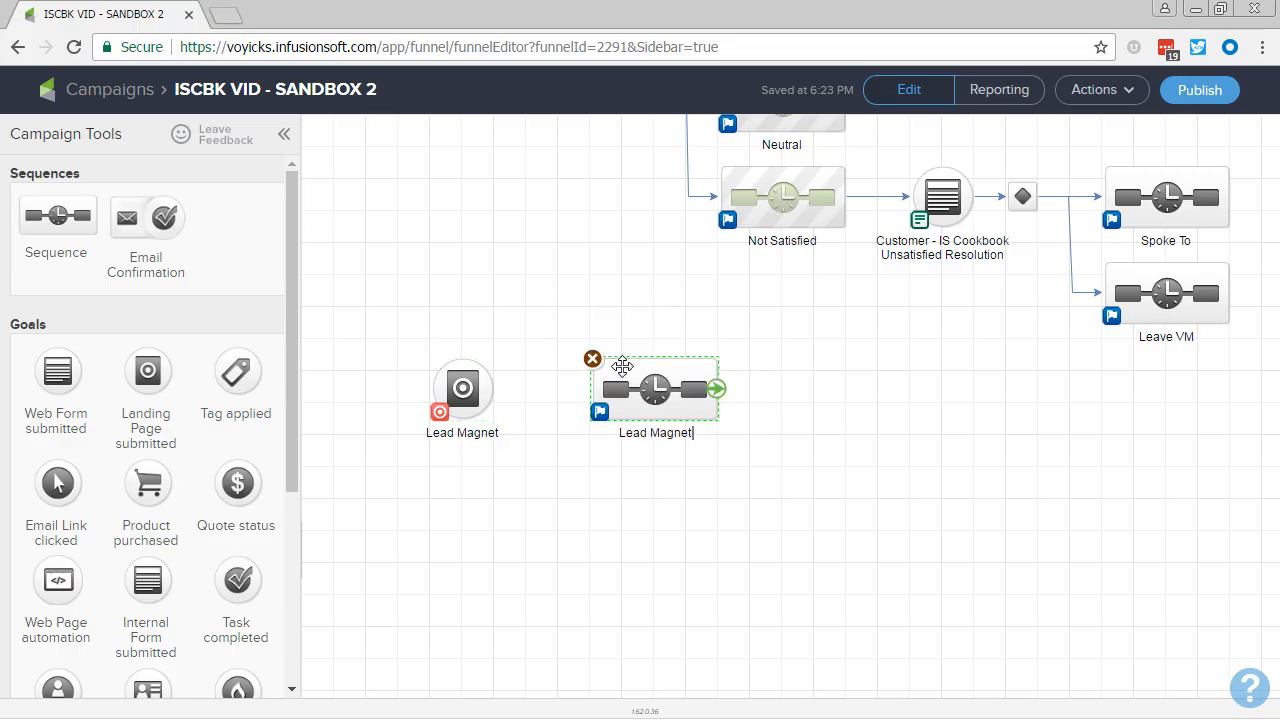
type(" Delivery")
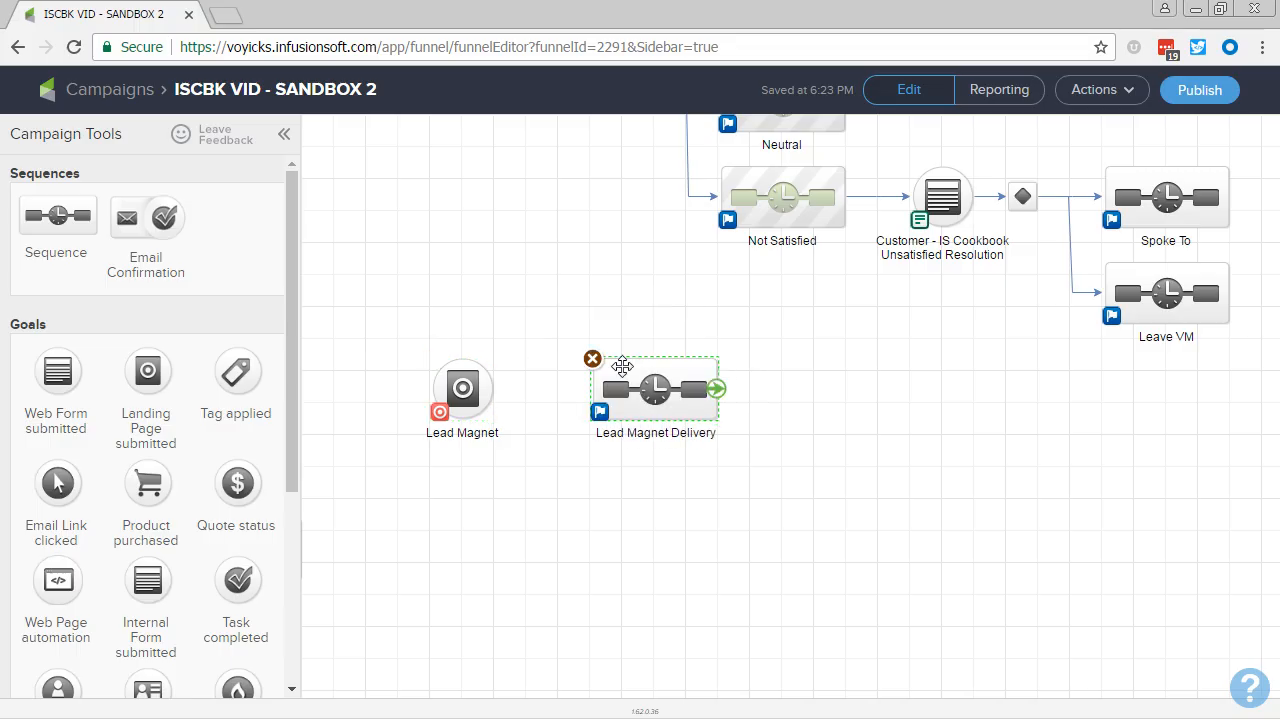
Step: Add an Email Link clicked goal named "Download Lead Magnet" and connect the Lead Magnet Delivery sequence to it
left_click_drag(46, 485, 843, 381)
type("Down")
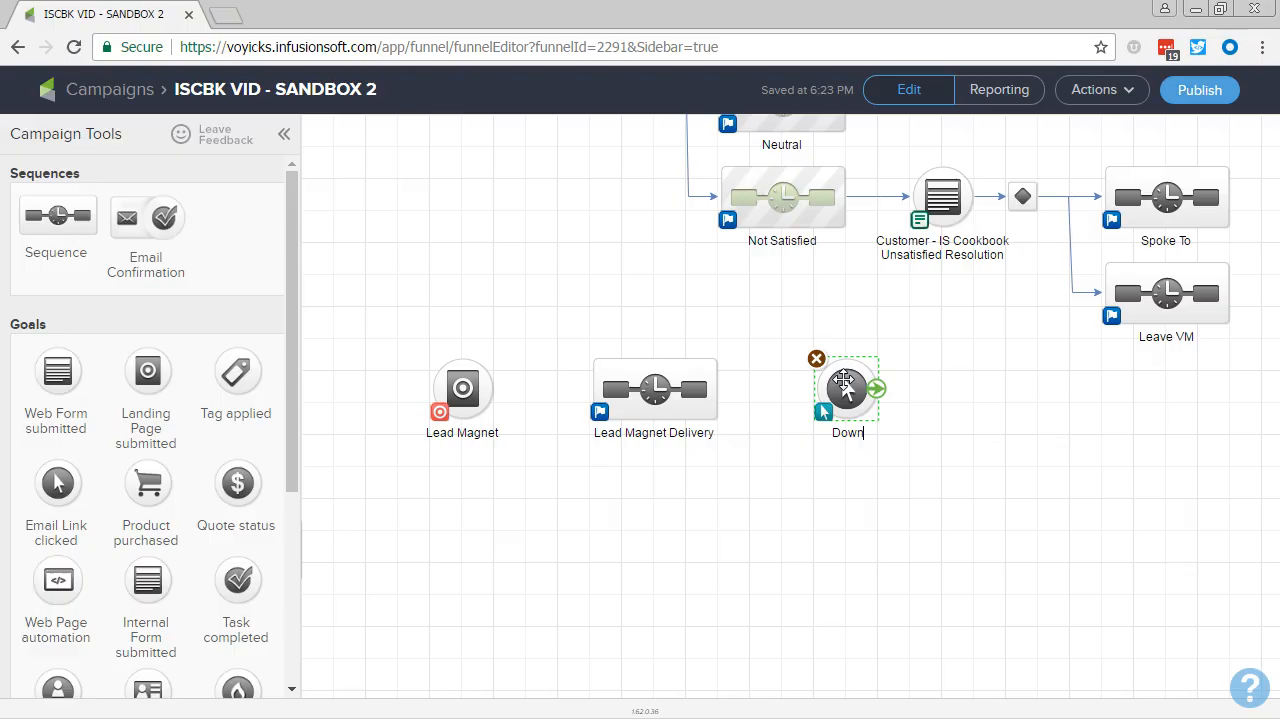
type("load Lead Magner")
key("BackSpace")
type("t")
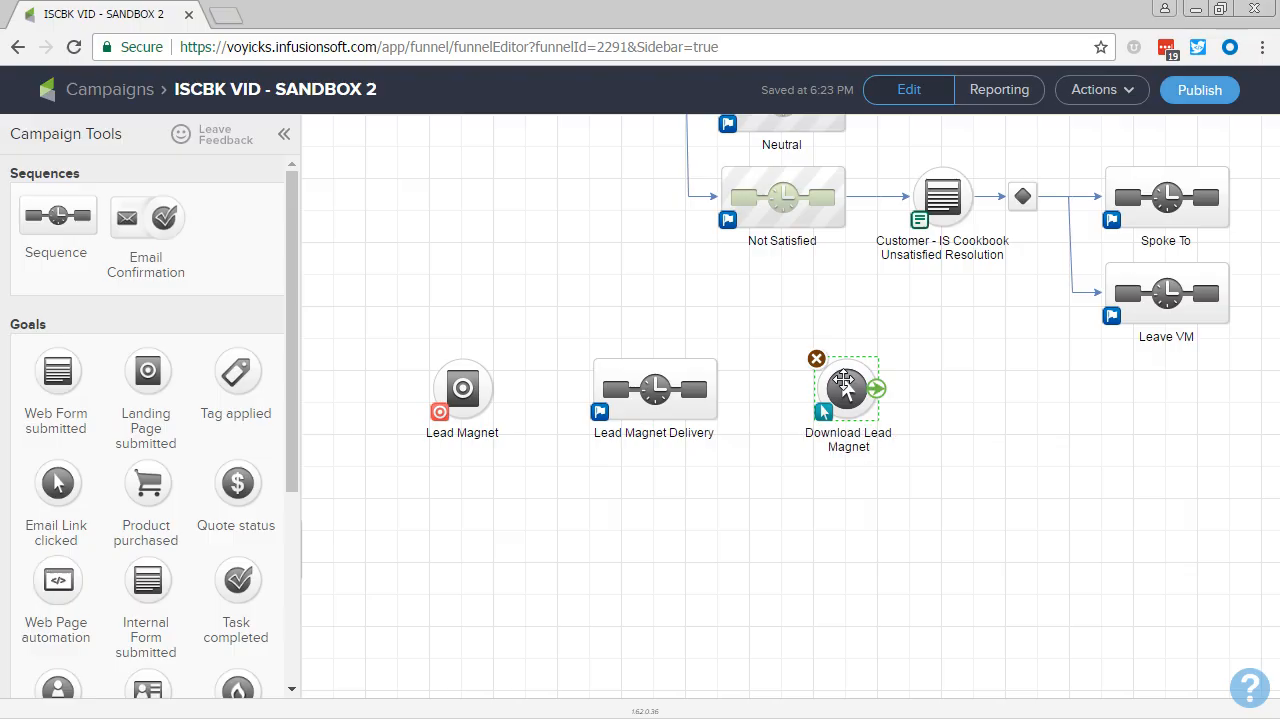
left_click(734, 657)
left_click_drag(716, 388, 846, 388)
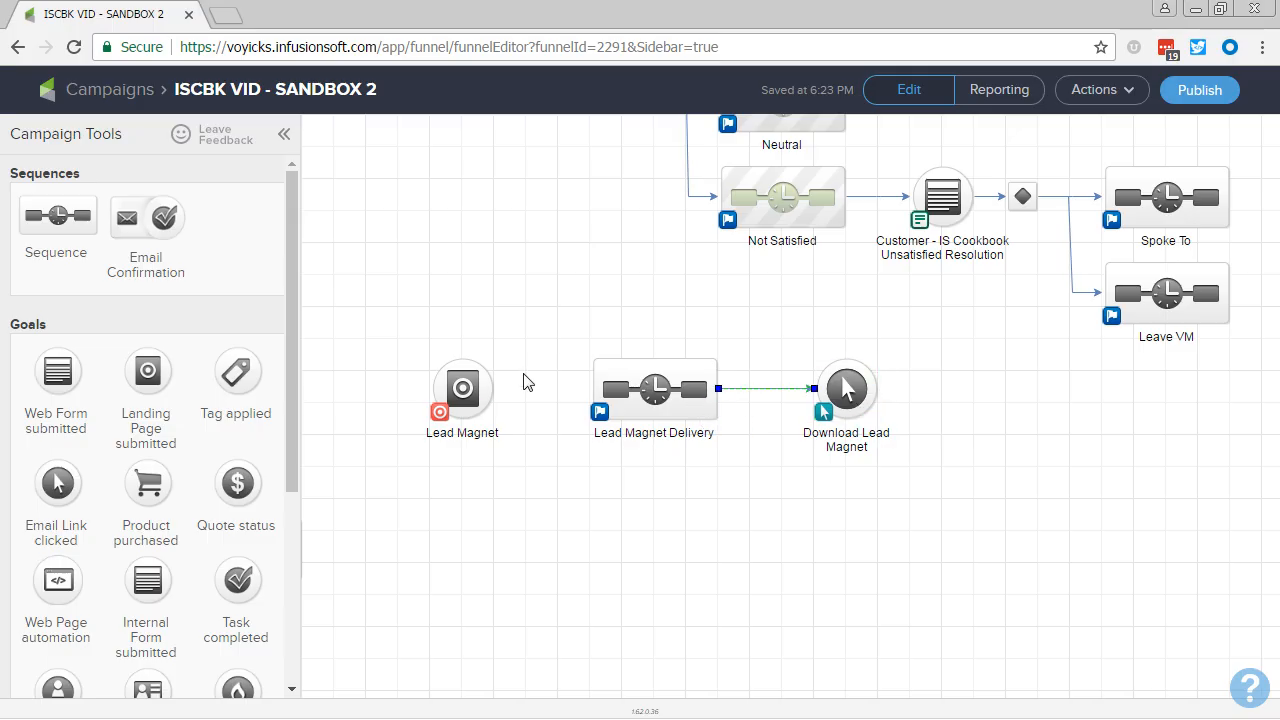
Step: Link the lead magnet flow's elements in order and extend it with a connected "Sales Series" sequence followed by a Product purchased goal
left_click_drag(494, 389, 640, 389)
left_click_drag(57, 217, 979, 386)
type("Sales Se")
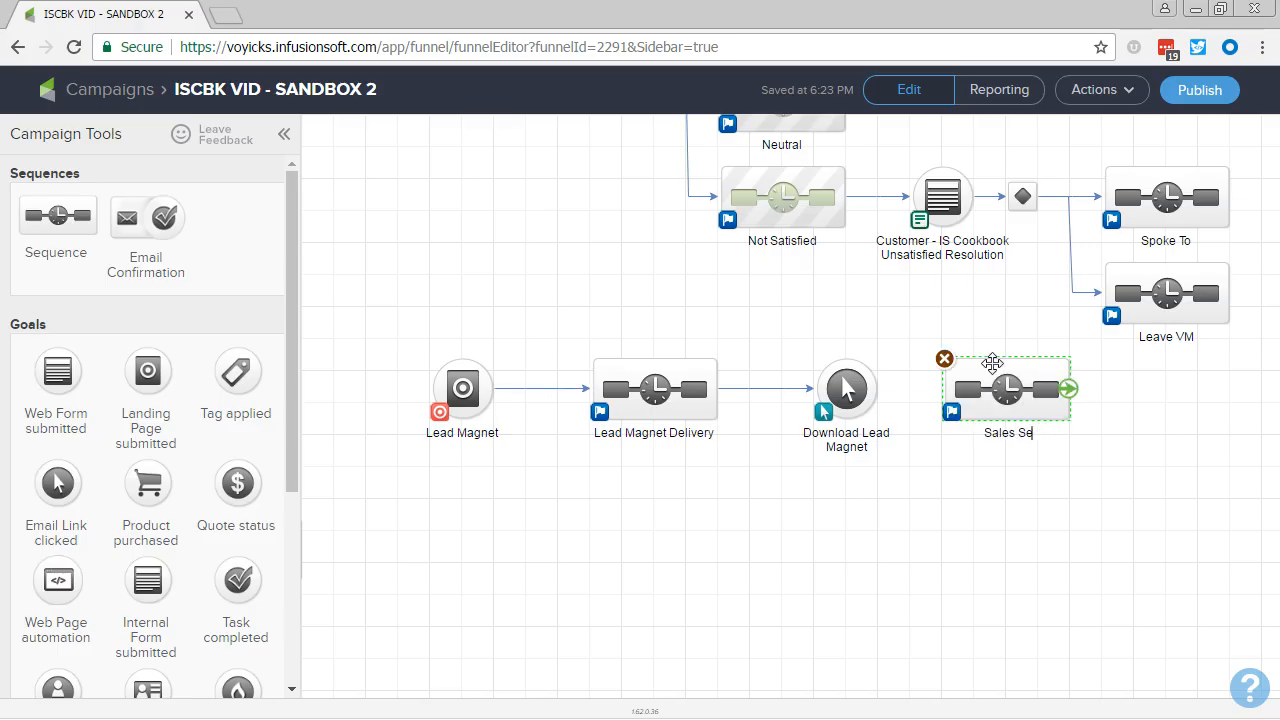
type("ries")
key("Return")
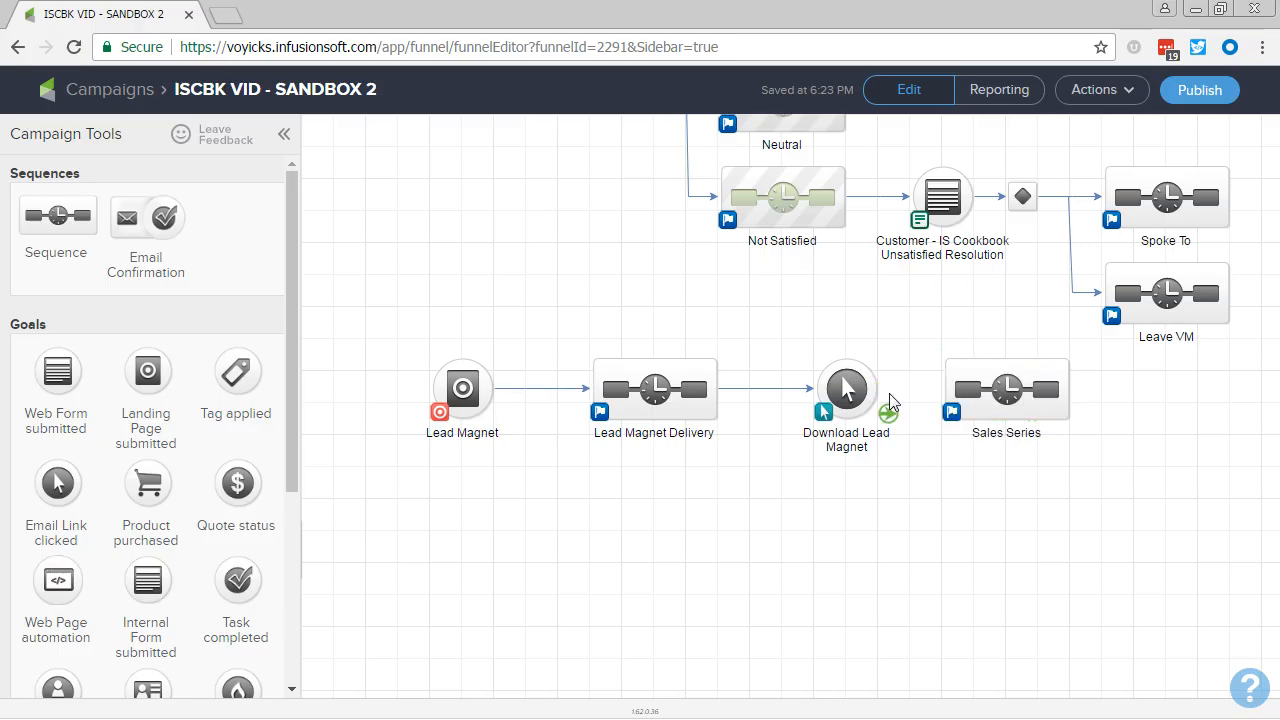
left_click_drag(890, 402, 960, 390)
left_click_drag(148, 483, 1165, 392)
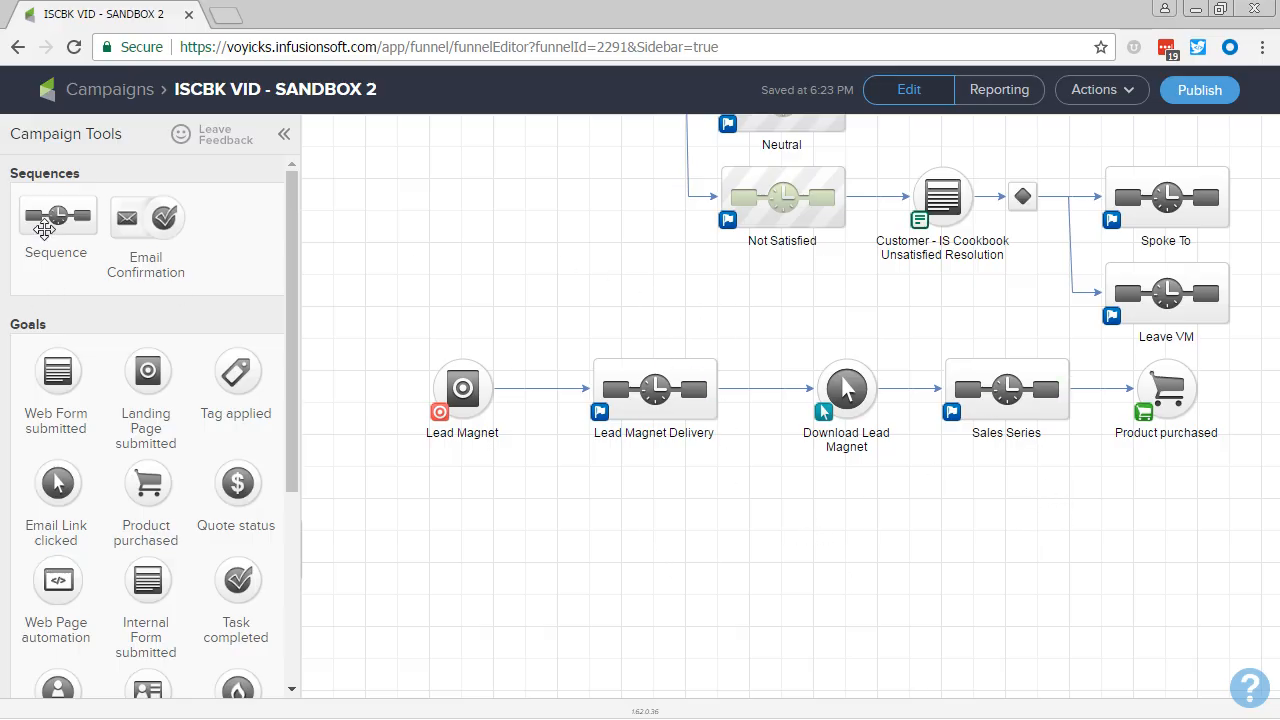
Step: Add a "Happy Customer Lead Magnet Delivery + Coupon" sequence below Lead Magnet Delivery and connect it between the Lead Magnet and Download Lead Magnet goals
left_click_drag(42, 222, 606, 498)
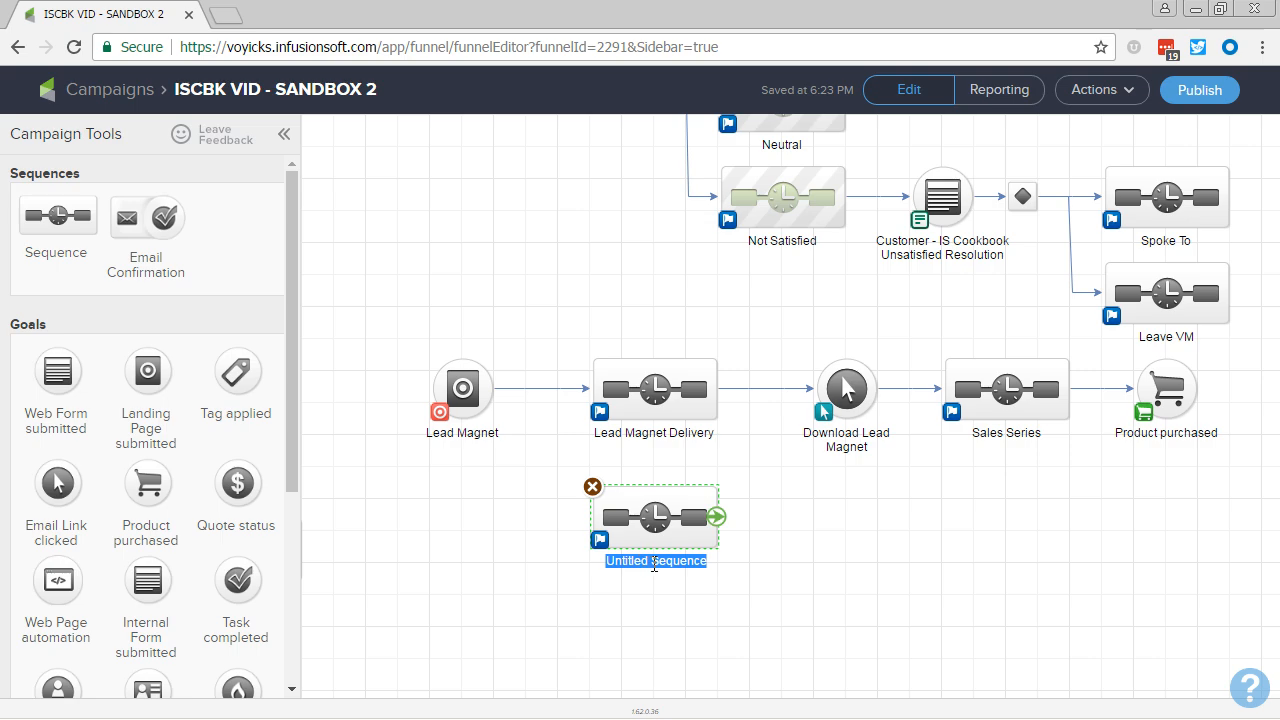
type("Happy Custome")
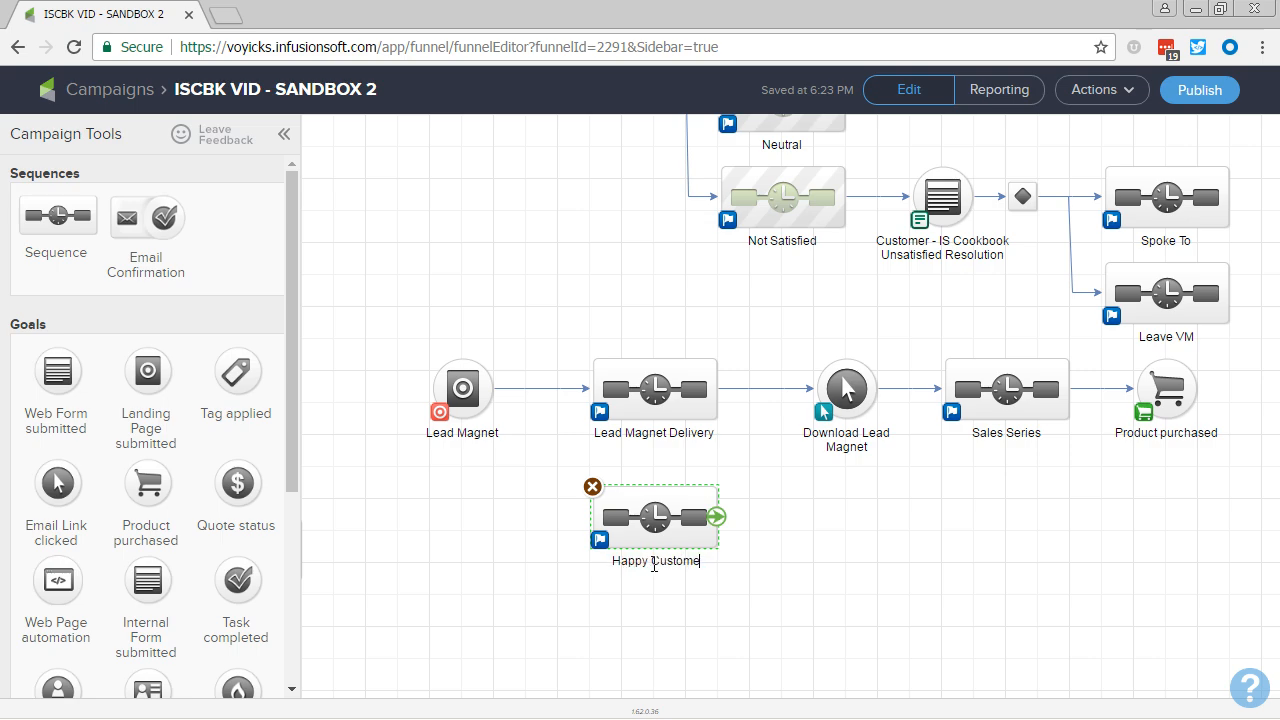
type("r Lead Magnet")
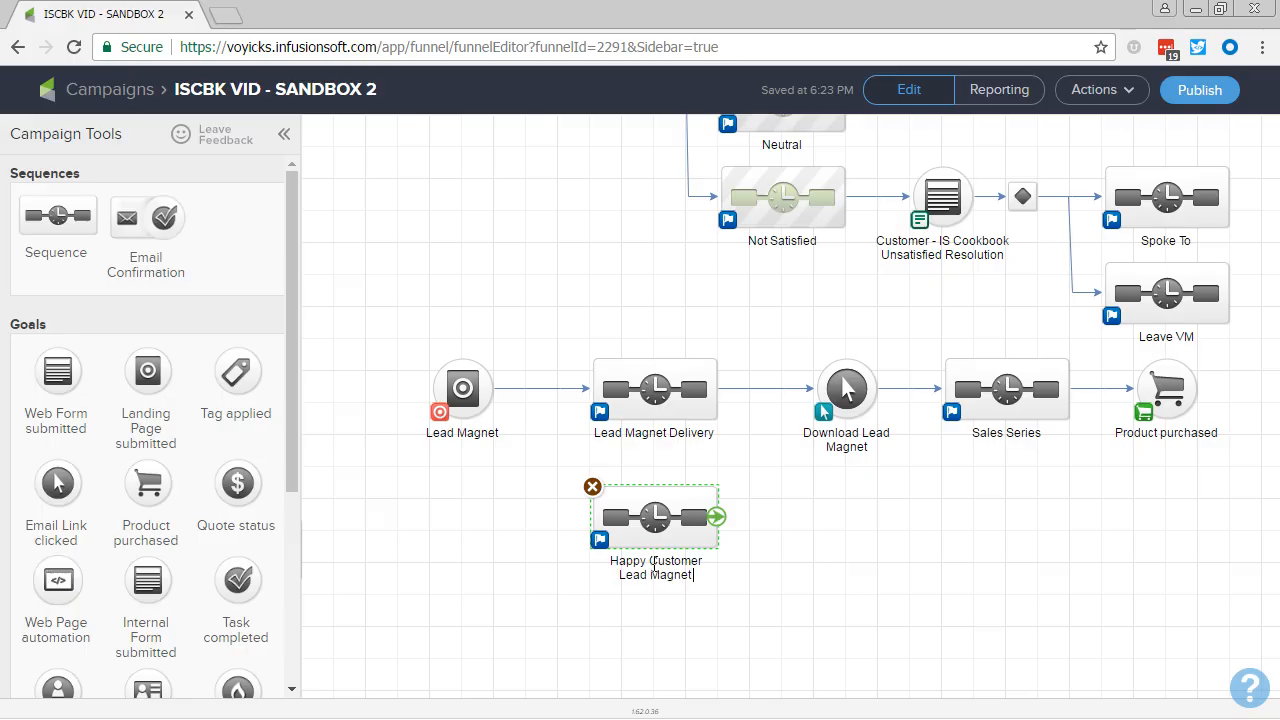
type(" Delivery")
key("Return")
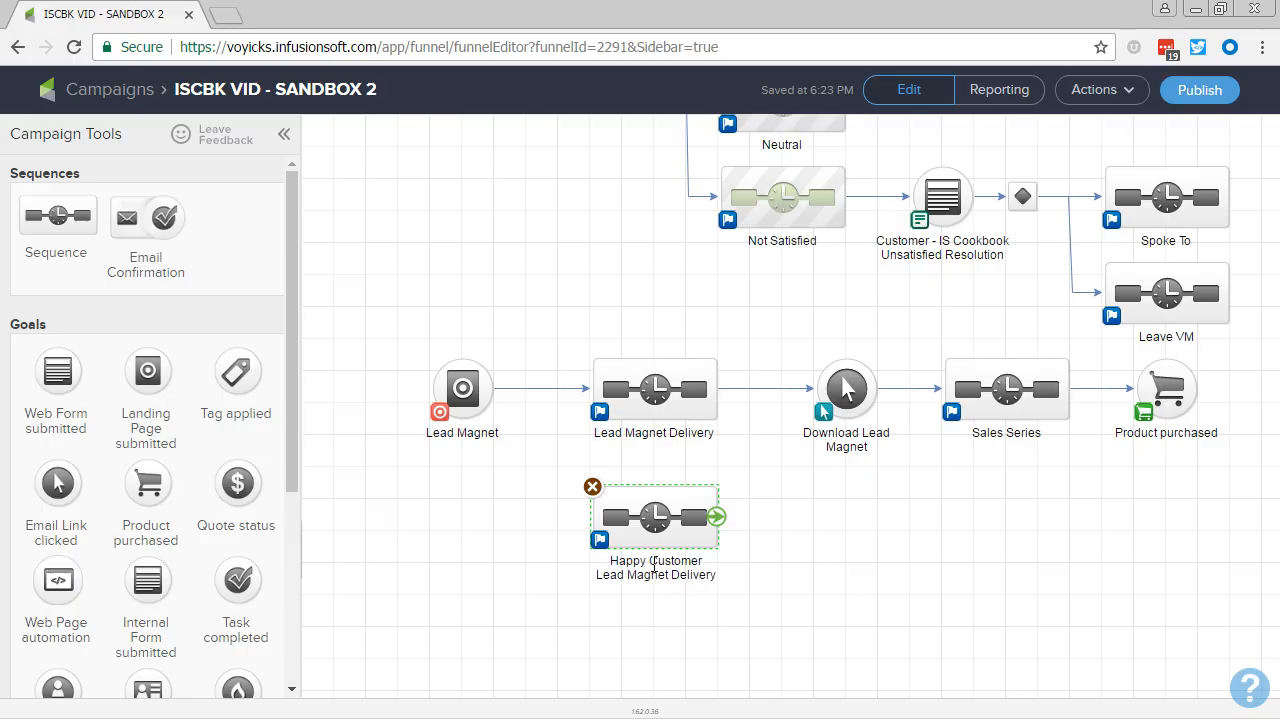
type("+ Coupon")
left_click_drag(468, 390, 833, 418)
Step: Review the survey flow's satisfaction branches and the Lead Magnet goal's split into the regular and happy customer delivery sequences
left_click_drag(606, 257, 697, 557)
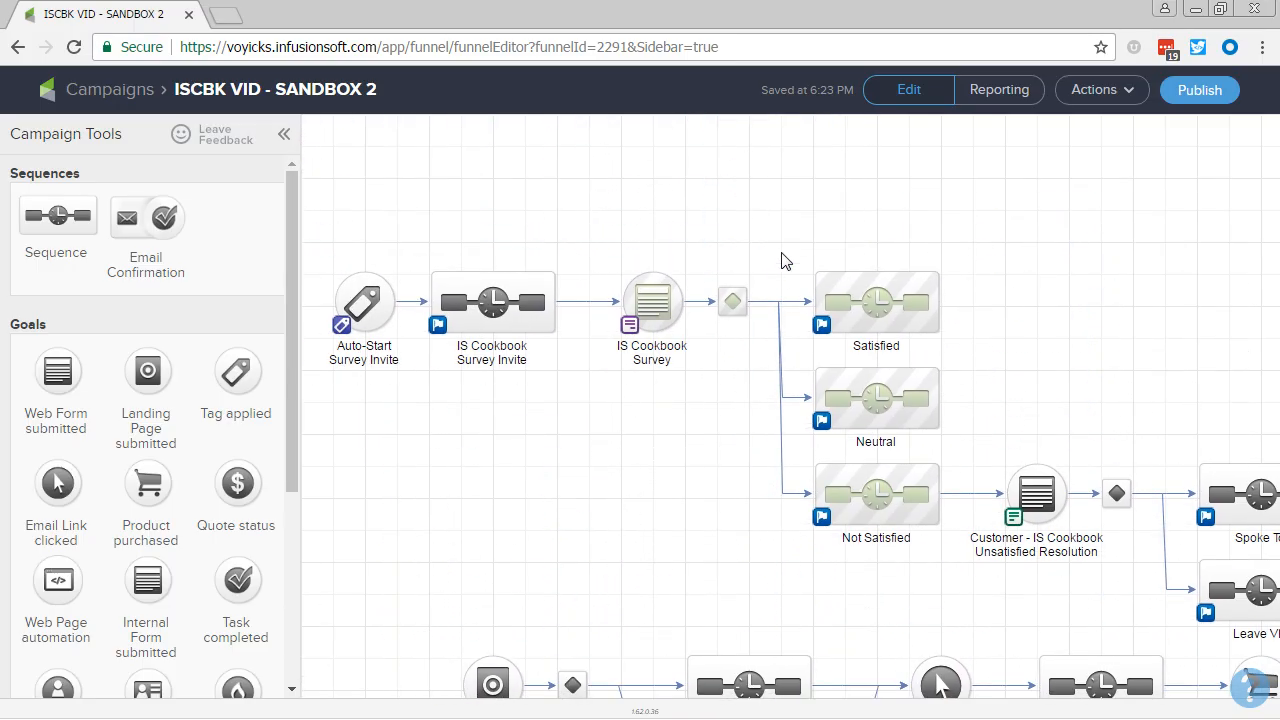
left_click_drag(784, 220, 929, 591)
left_click_drag(751, 591, 657, 229)
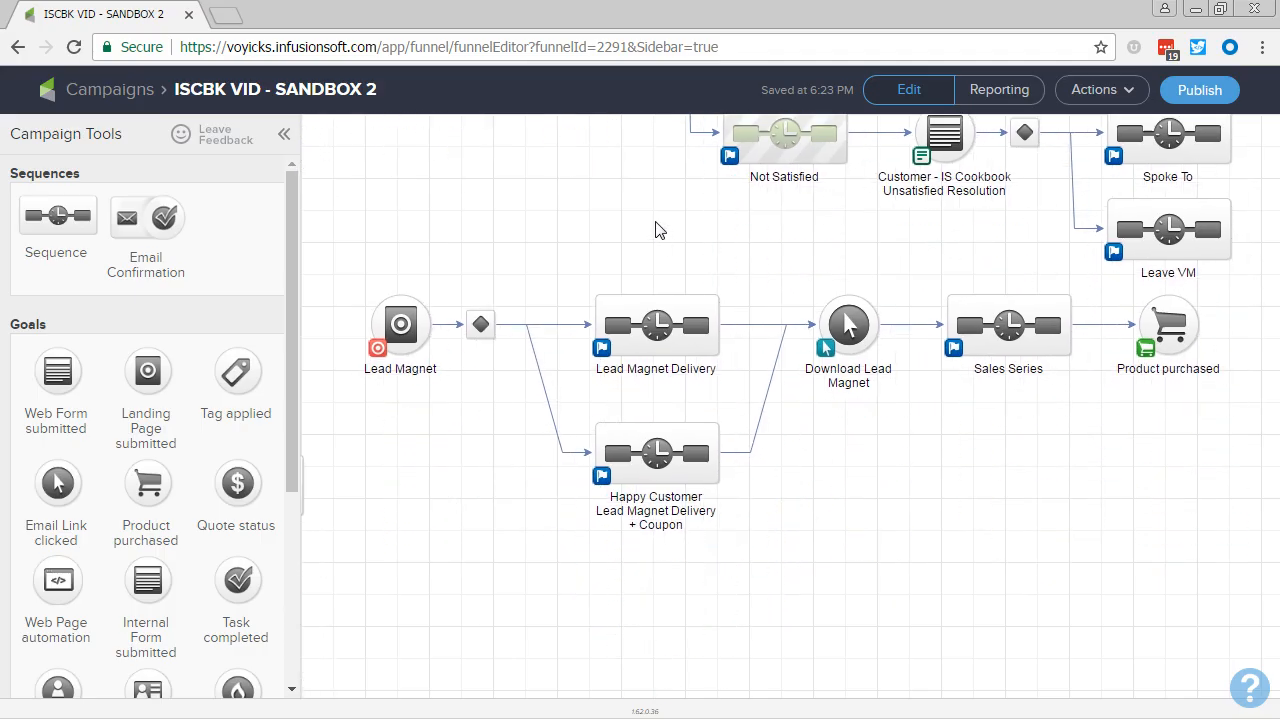
left_click(400, 324)
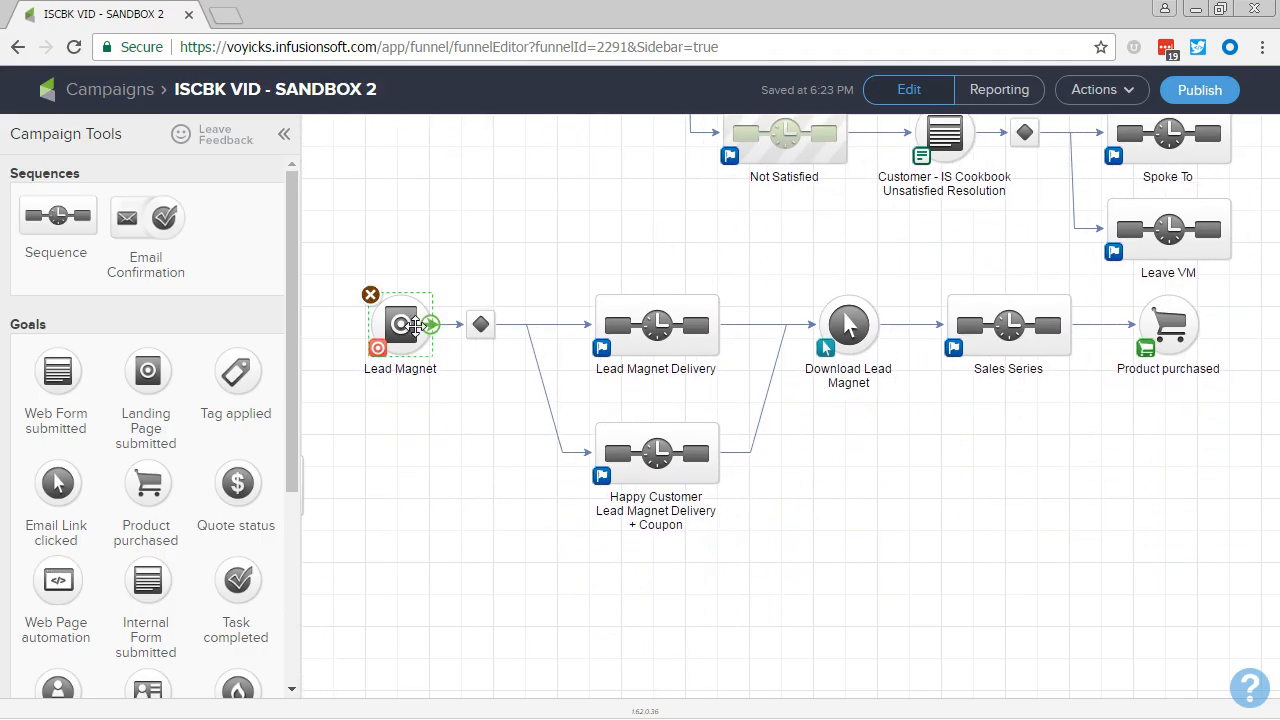
left_click(477, 327)
left_click(661, 455)
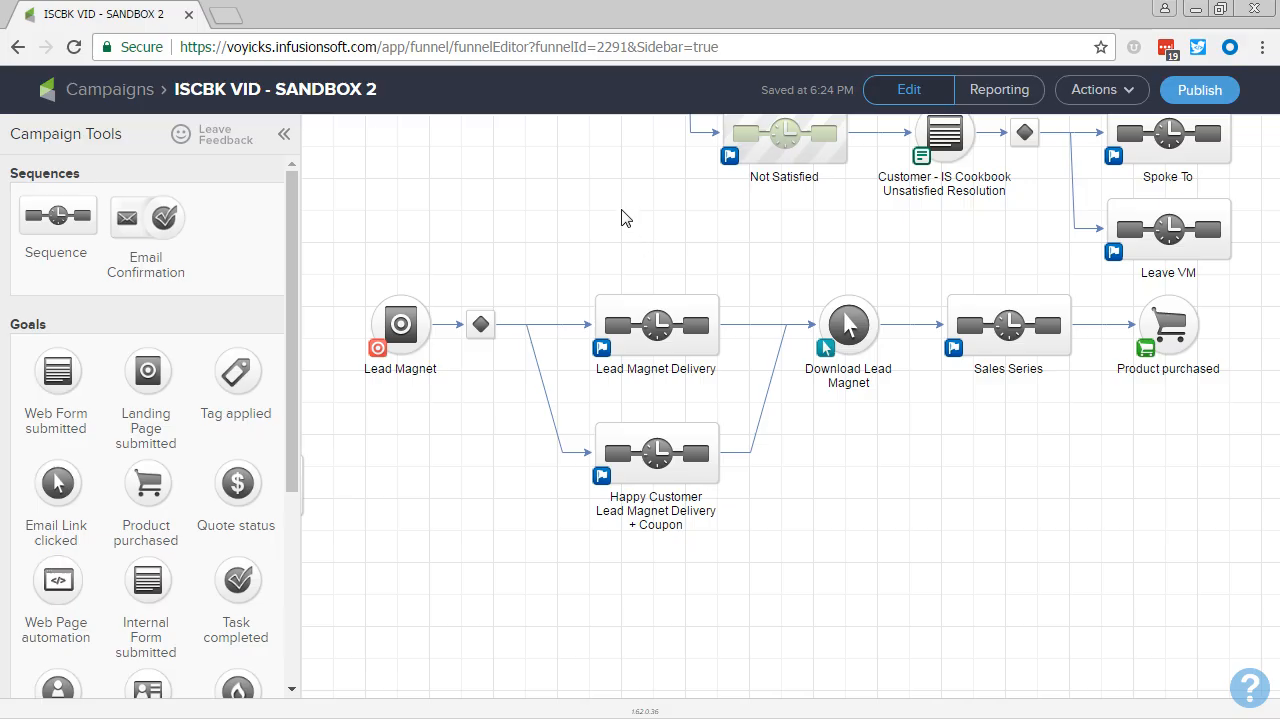
left_click_drag(623, 217, 727, 515)
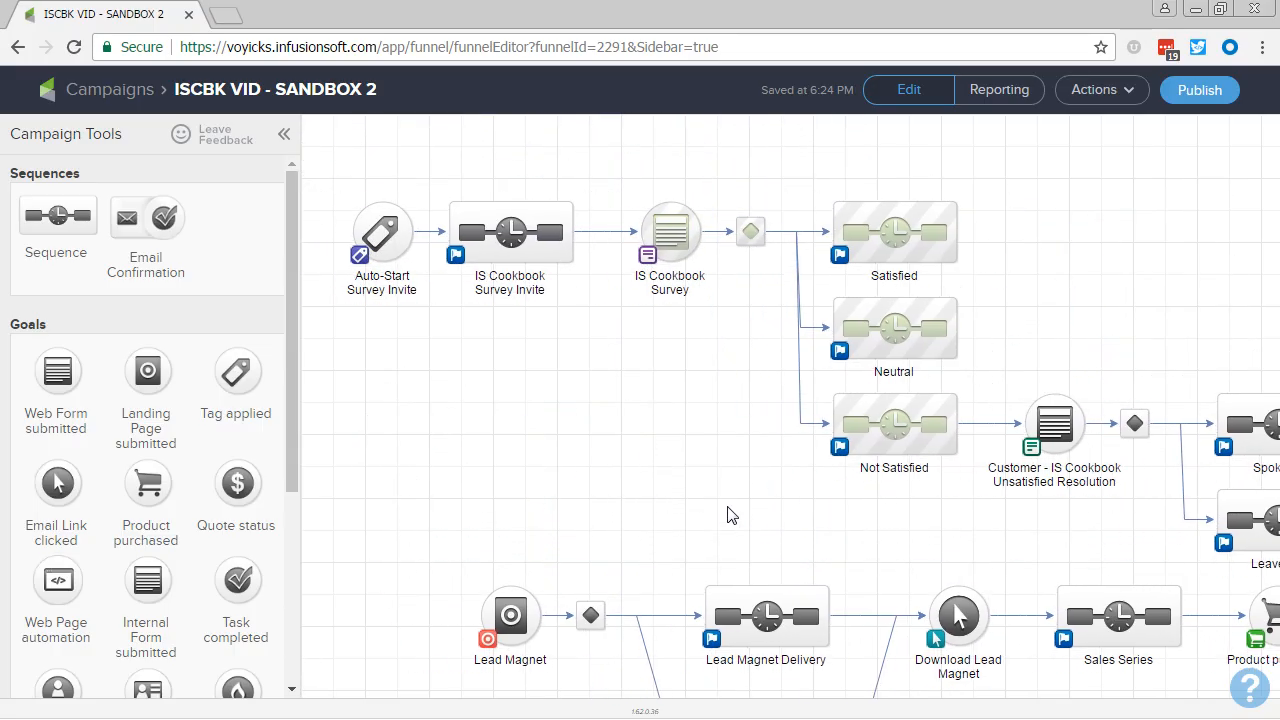